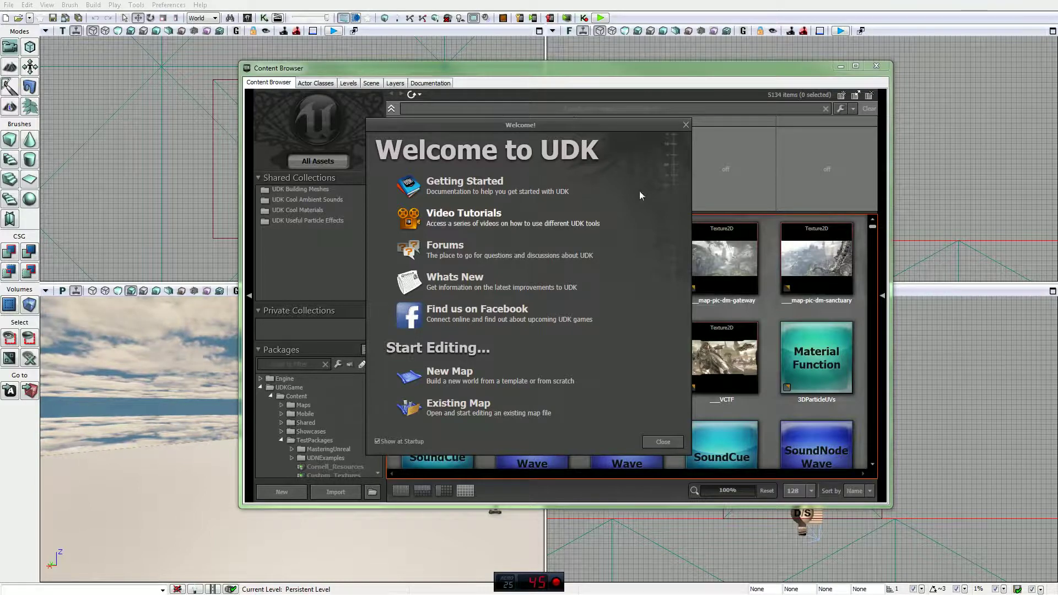
Step: Dismiss the Welcome to UDK window and close the Content Browser to clear the four viewports
drag(575, 124, 610, 127)
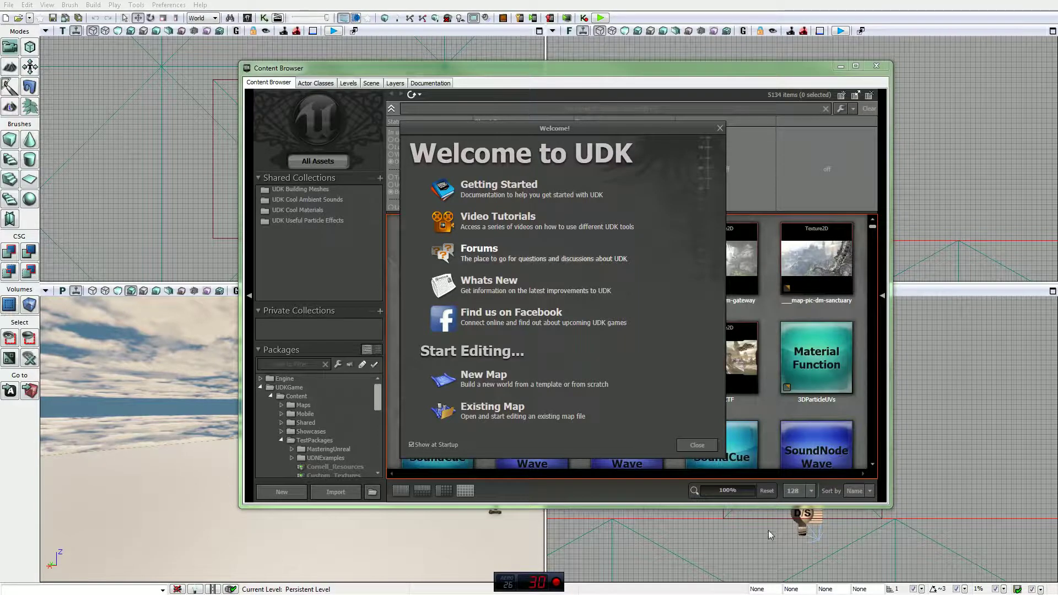
click(697, 445)
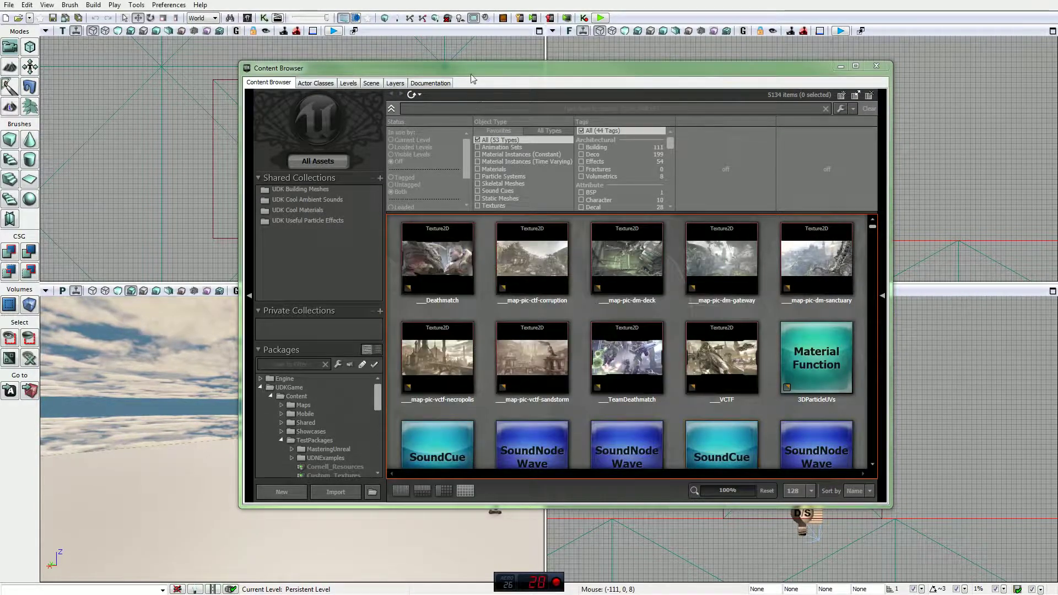
drag(477, 73, 472, 85)
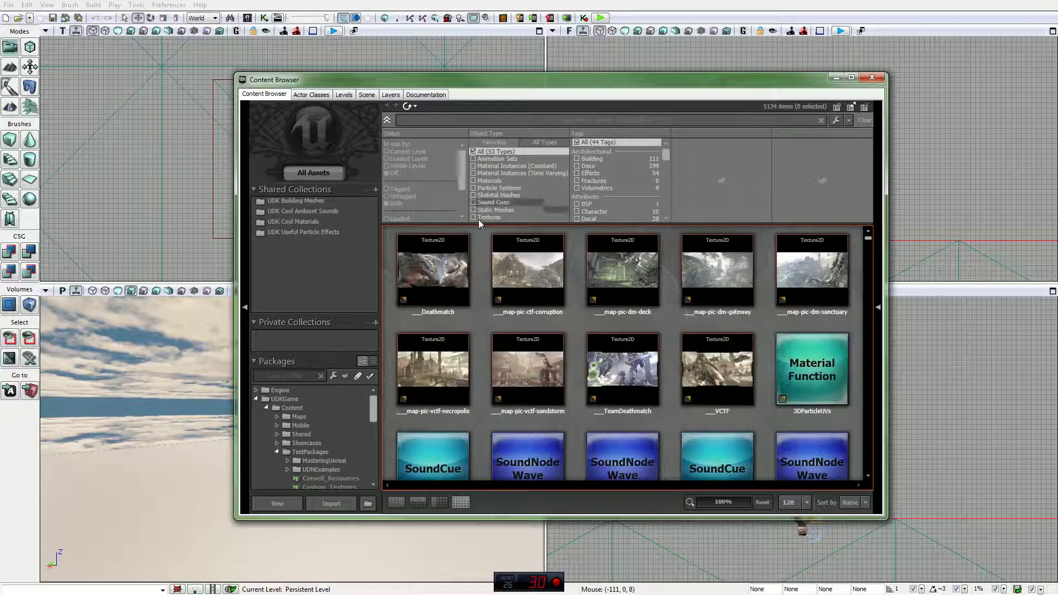
mouse_move(529, 303)
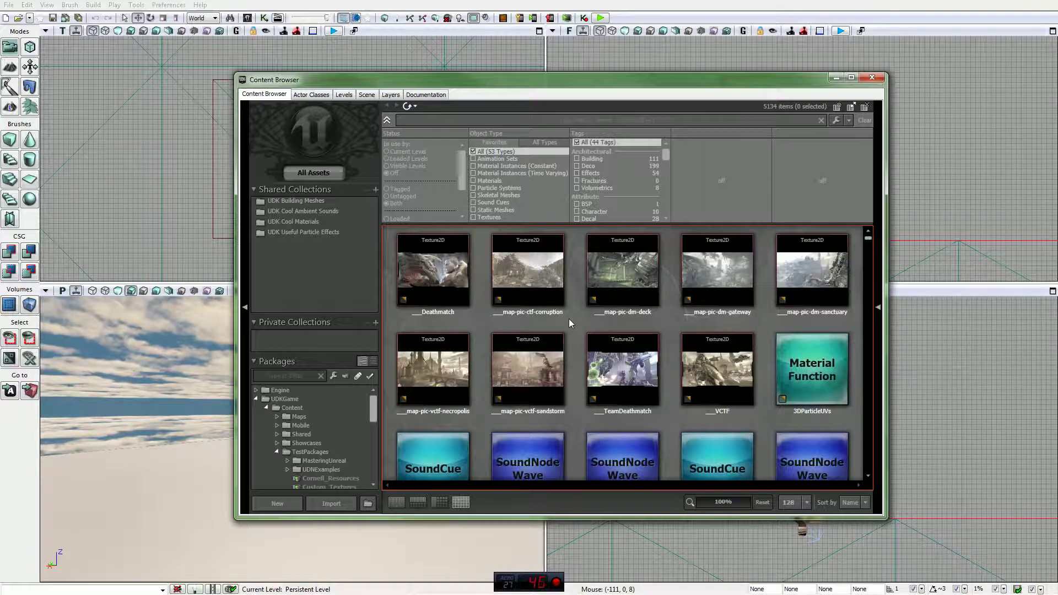
mouse_move(587, 283)
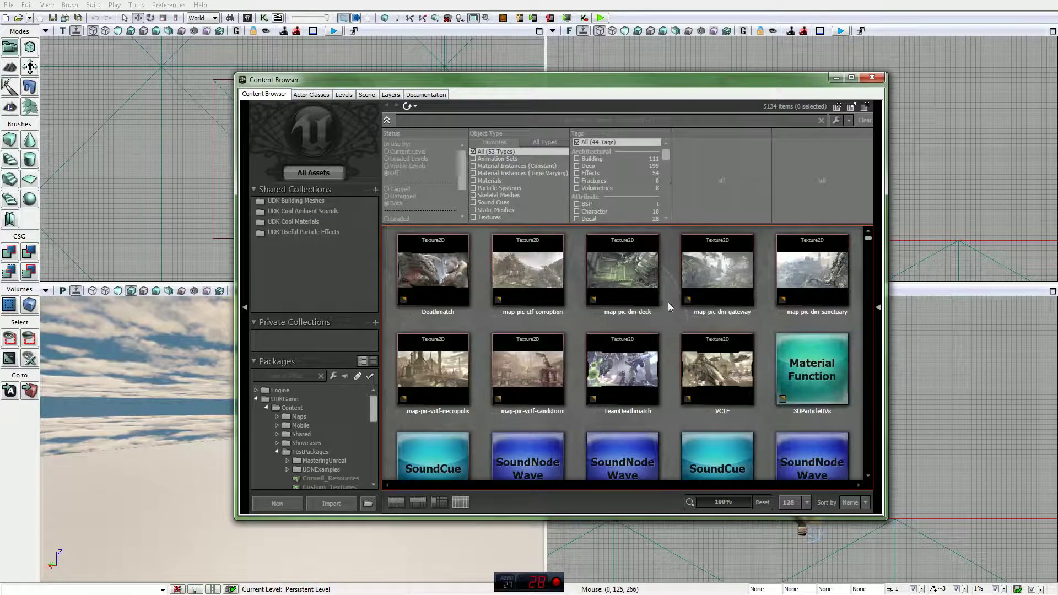
click(873, 77)
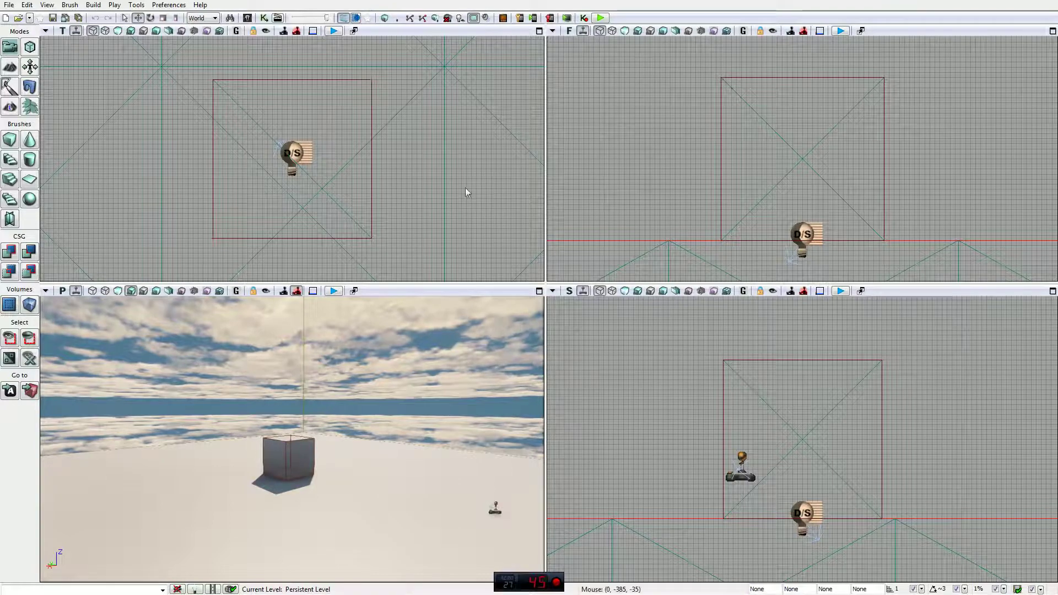
Step: Maximize the perspective viewport so that it fills the whole editing area
click(539, 292)
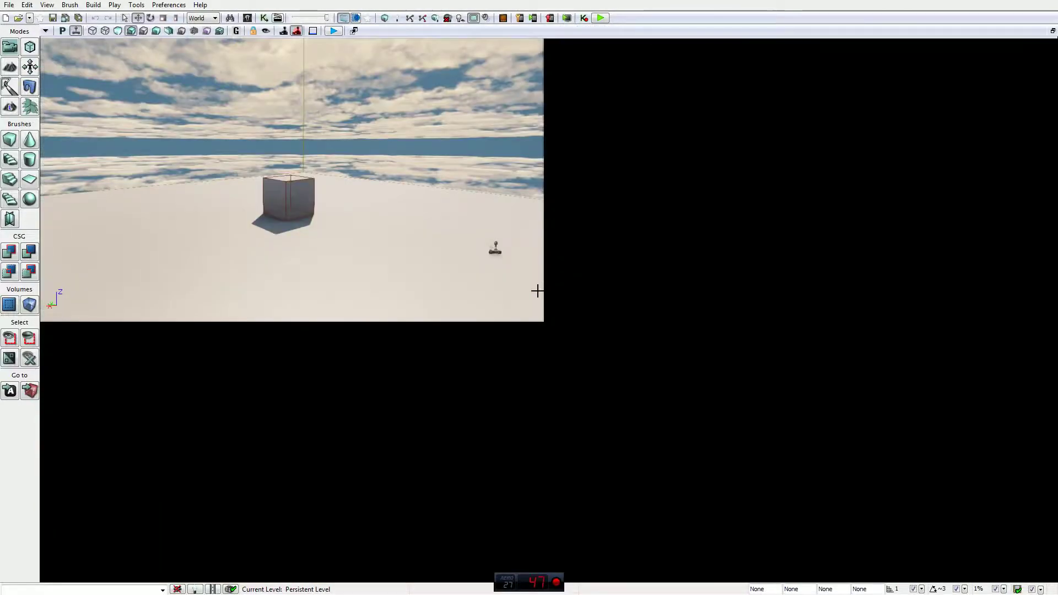
click(1053, 31)
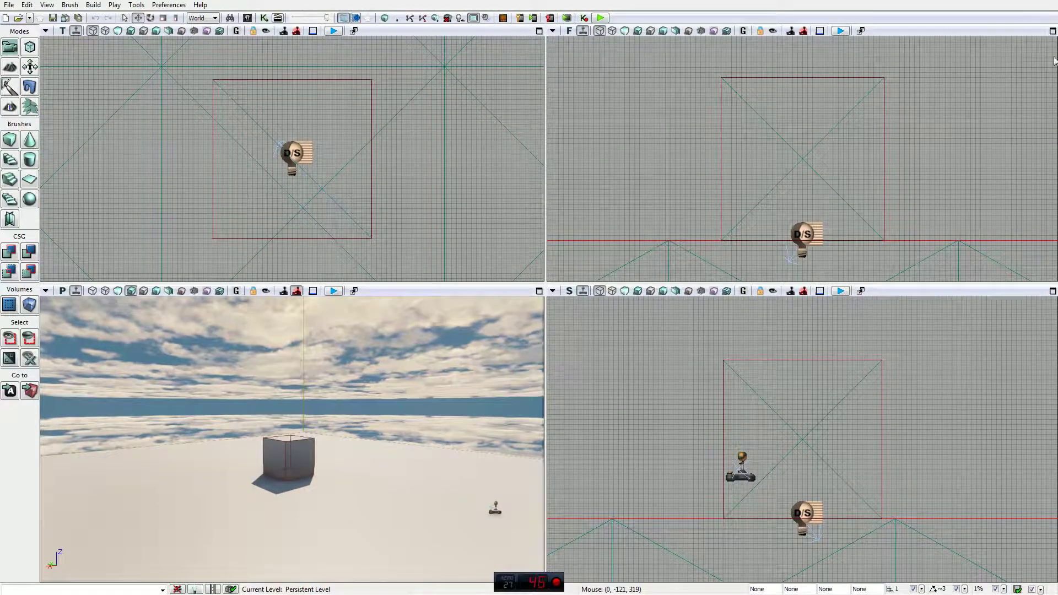
click(539, 292)
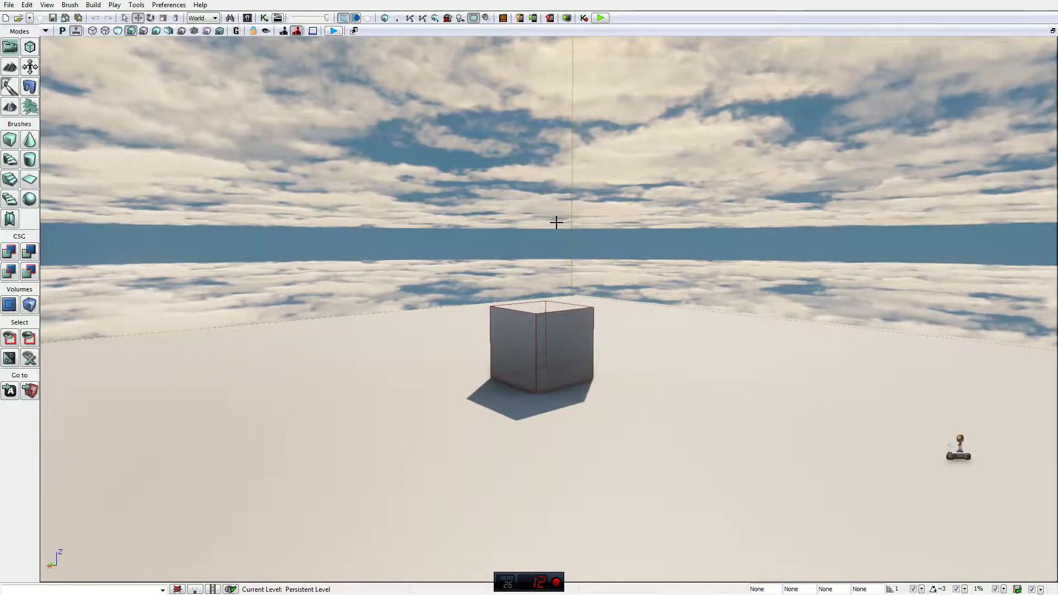
Step: Fly the camera around the perspective view to examine the cube and floor from several angles and distances
mouse_move(556, 222)
right_down()
mouse_move(561, 197)
mouse_move(575, 222)
mouse_move(557, 222)
right_up()
key(w)
key(a)
key(s)
key(d)
key(w)
key(a)
key(s)
key(d)
key(w)
key(a)
key(s)
key(w)
key(s)
key(a)
key(d)
key(a)
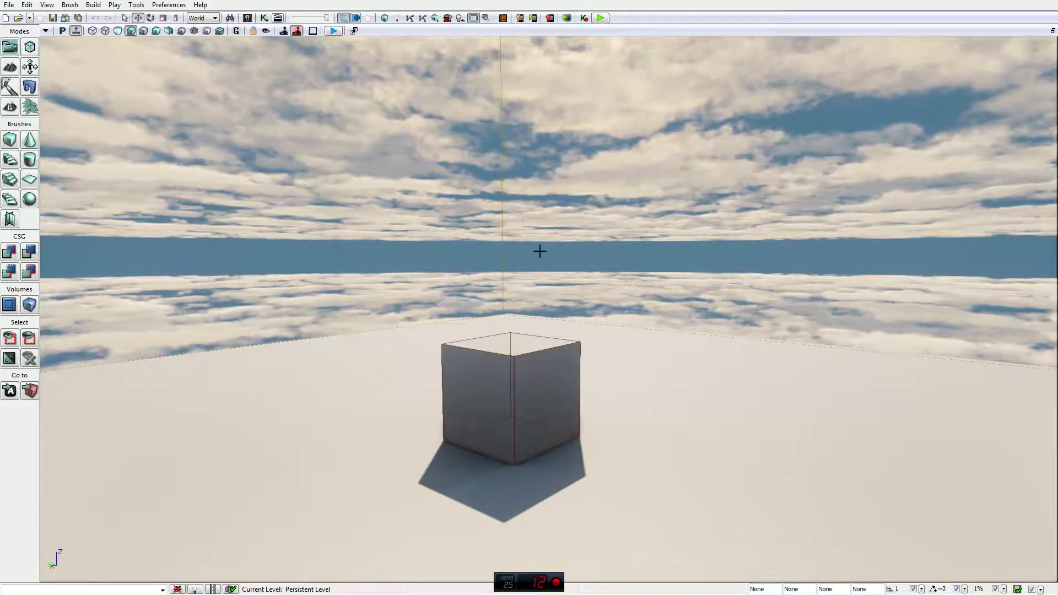
right_drag(529, 309, 536, 259)
key(a)
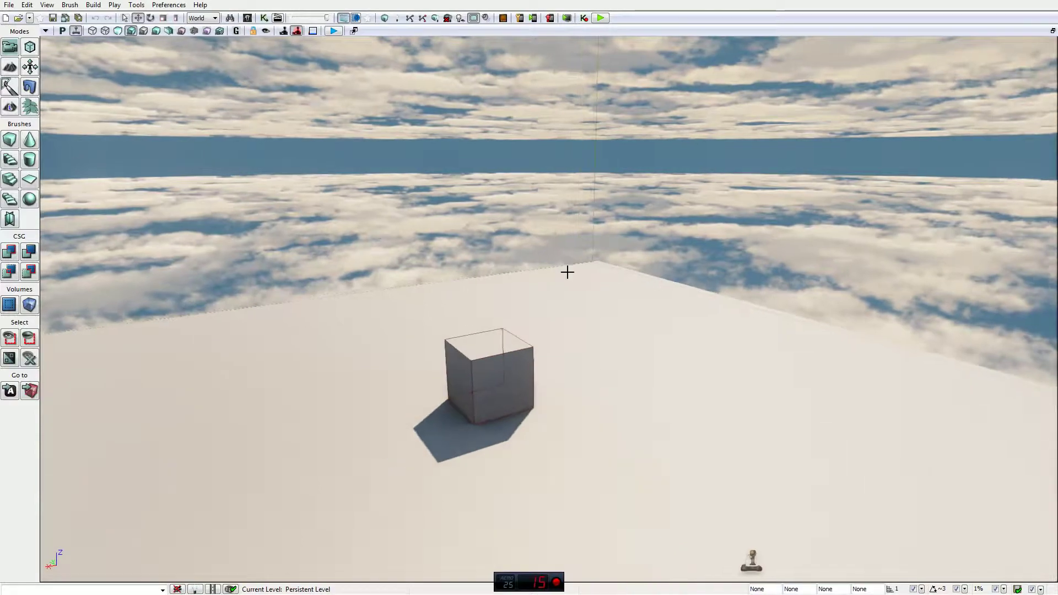
mouse_move(566, 283)
mouse_down()
mouse_move(577, 173)
mouse_move(571, 284)
mouse_up()
right_drag(570, 285, 569, 319)
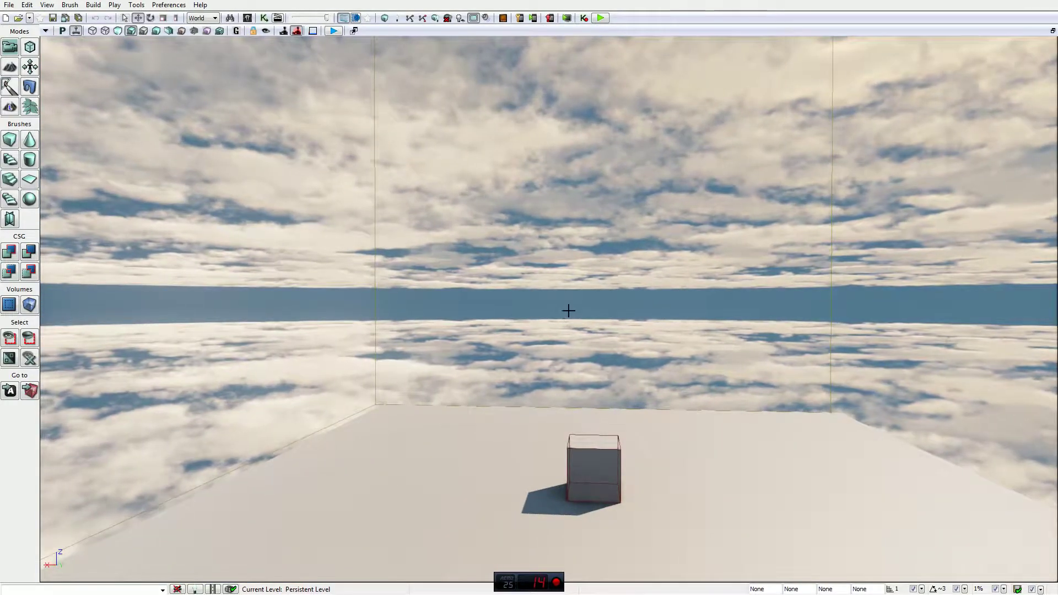
scroll(569, 309, up, 3)
scroll(567, 306, down, 5)
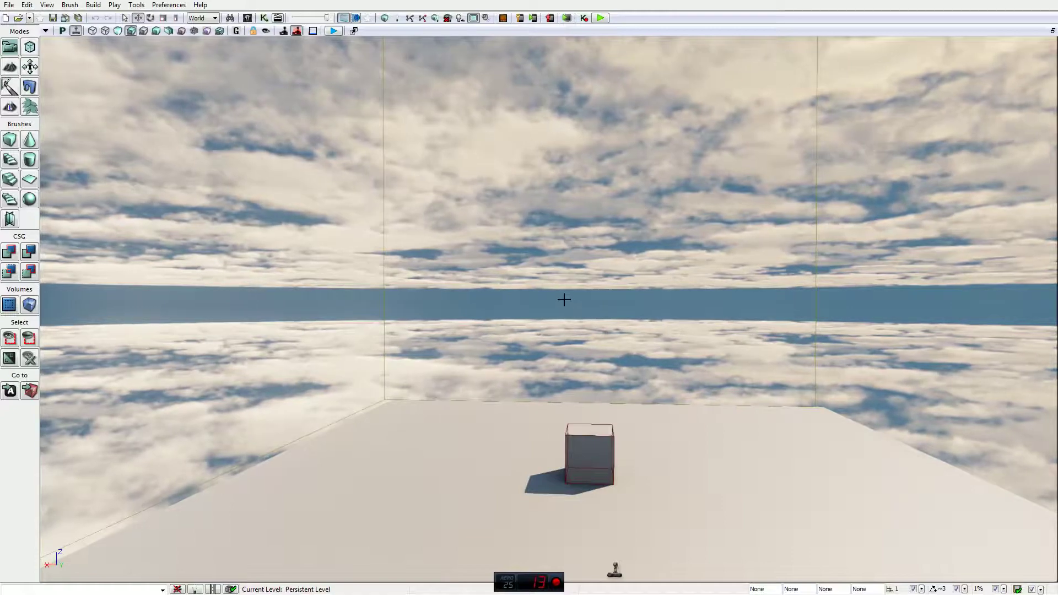
mouse_move(557, 280)
middle_down()
mouse_move(559, 205)
mouse_move(562, 317)
mouse_move(567, 177)
mouse_move(574, 243)
mouse_move(568, 189)
mouse_move(559, 289)
middle_up()
mouse_move(563, 288)
right_down()
mouse_move(738, 359)
mouse_move(733, 309)
mouse_move(716, 397)
mouse_move(678, 391)
mouse_move(716, 380)
mouse_move(838, 386)
mouse_move(628, 397)
mouse_move(805, 386)
mouse_move(661, 341)
mouse_move(562, 292)
right_up()
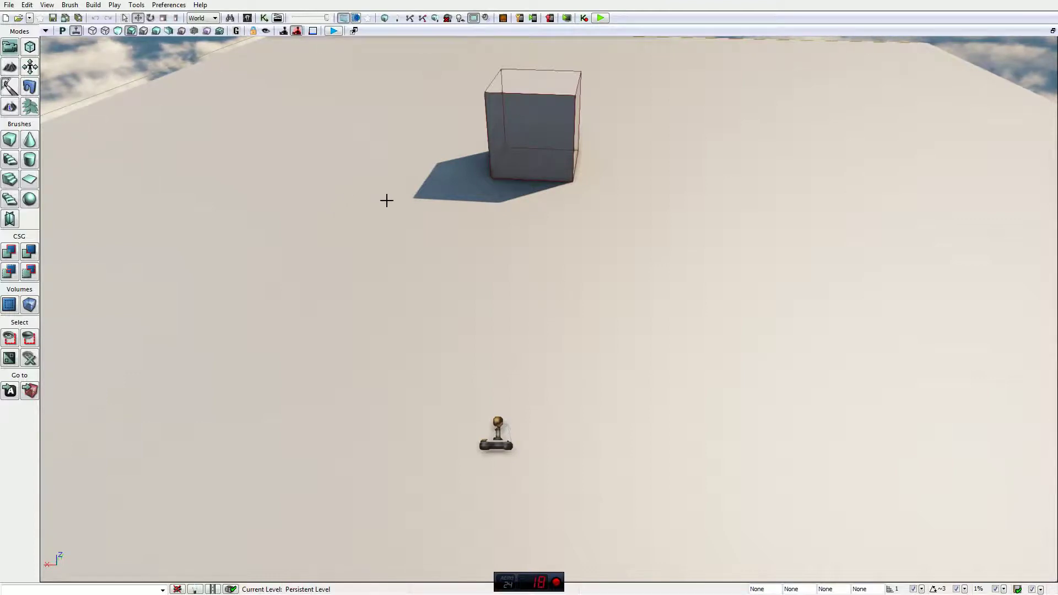
right_drag(445, 371, 441, 362)
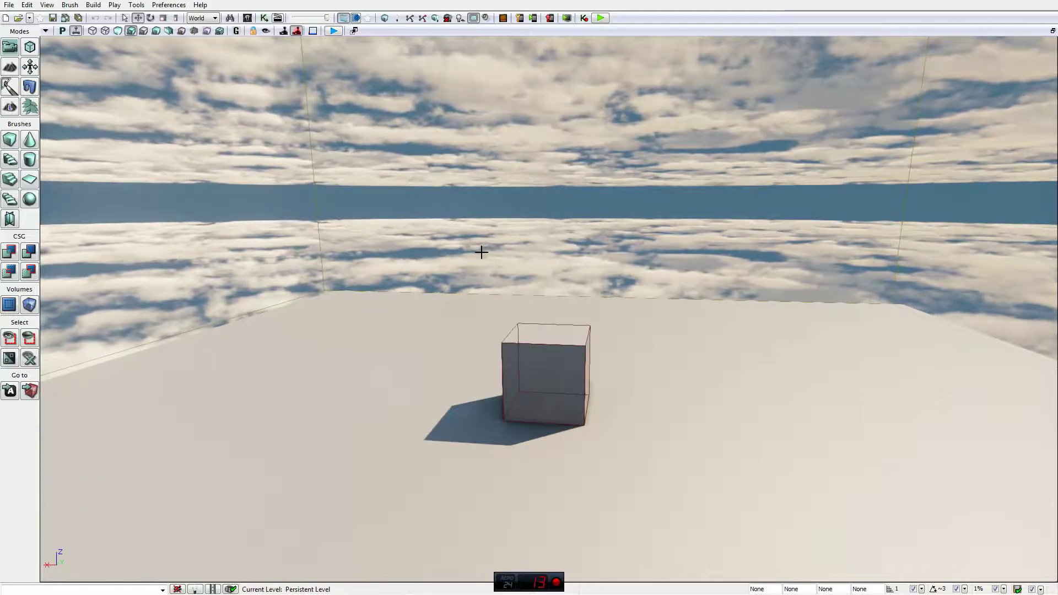
Step: Try to switch the renderer to DirectX 11, declining to restart the editor
click(9, 6)
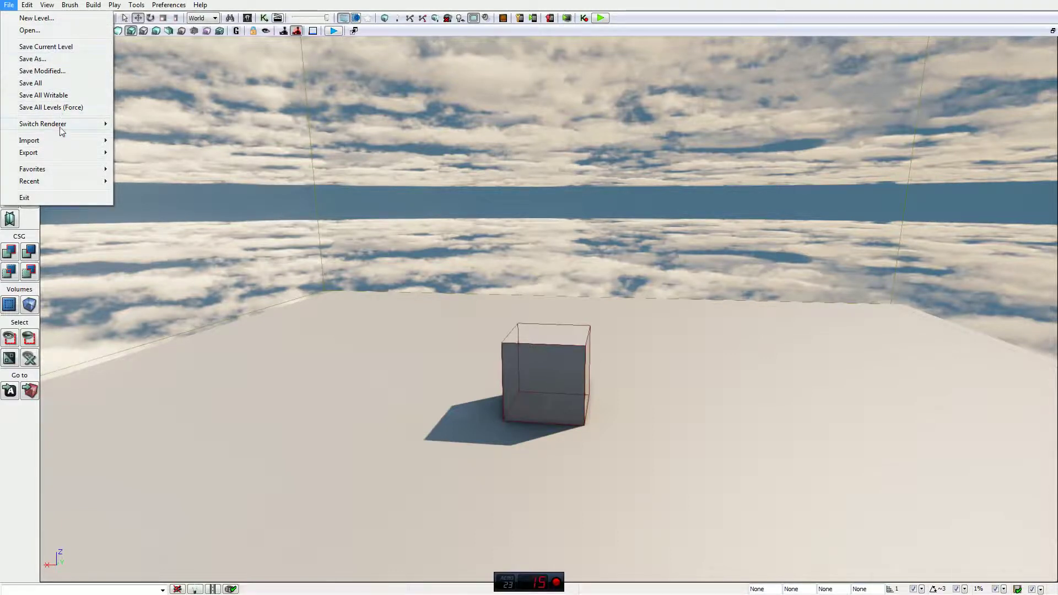
mouse_move(79, 126)
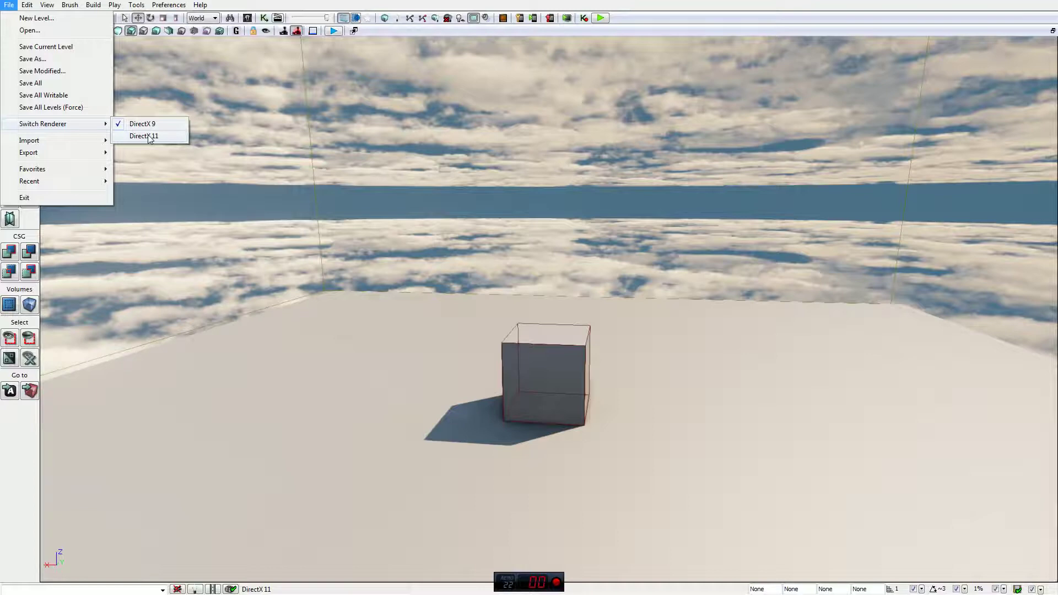
click(149, 137)
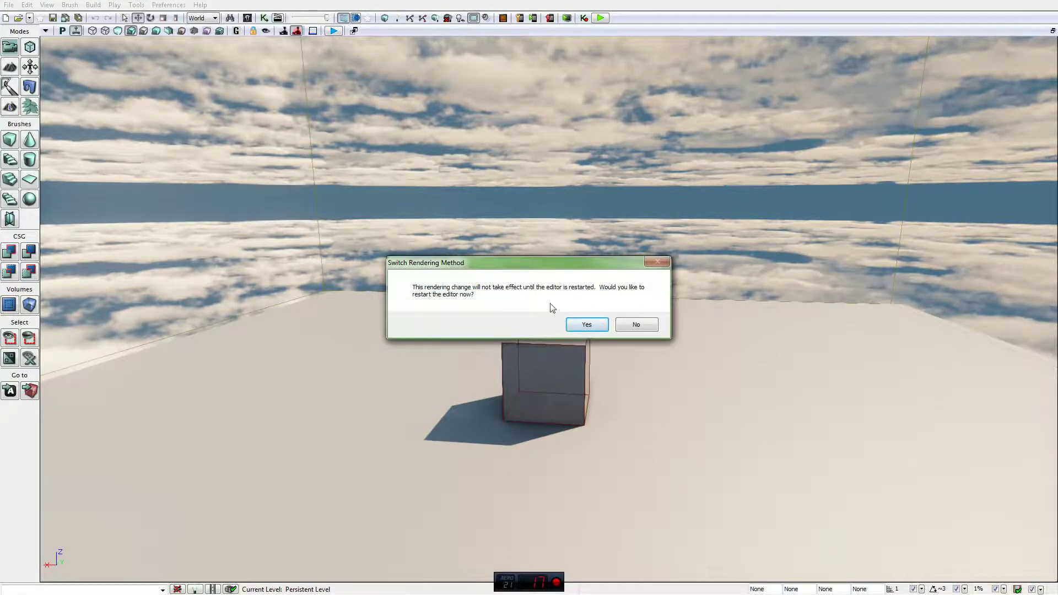
click(636, 325)
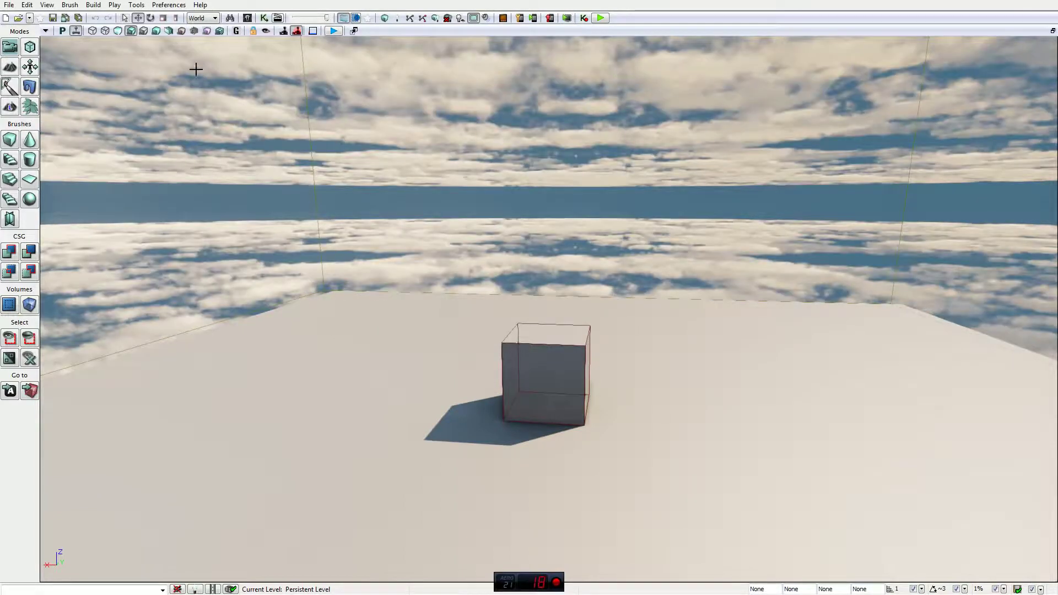
click(9, 5)
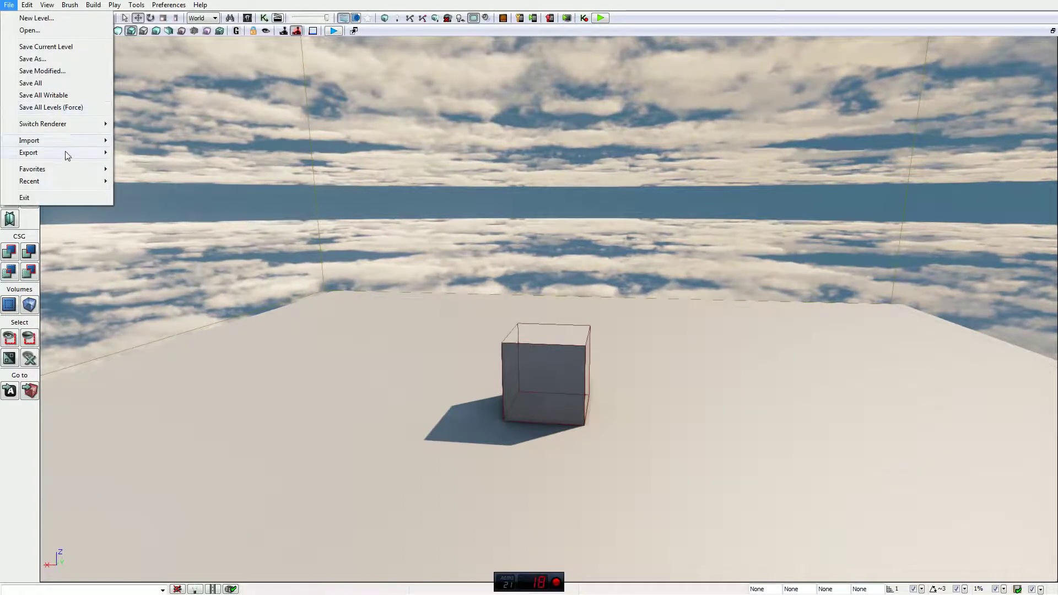
mouse_move(79, 128)
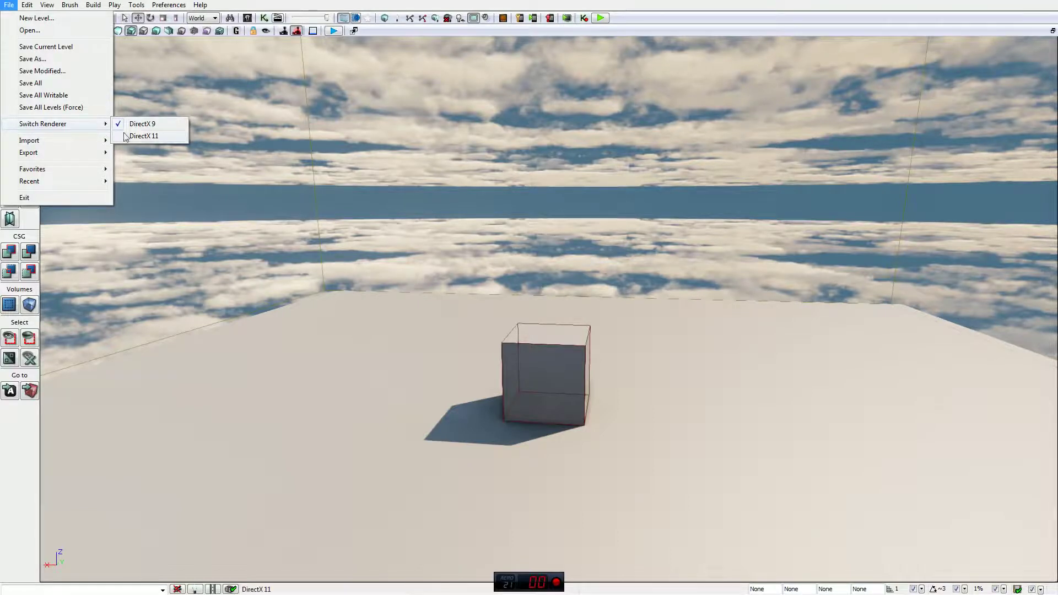
click(143, 136)
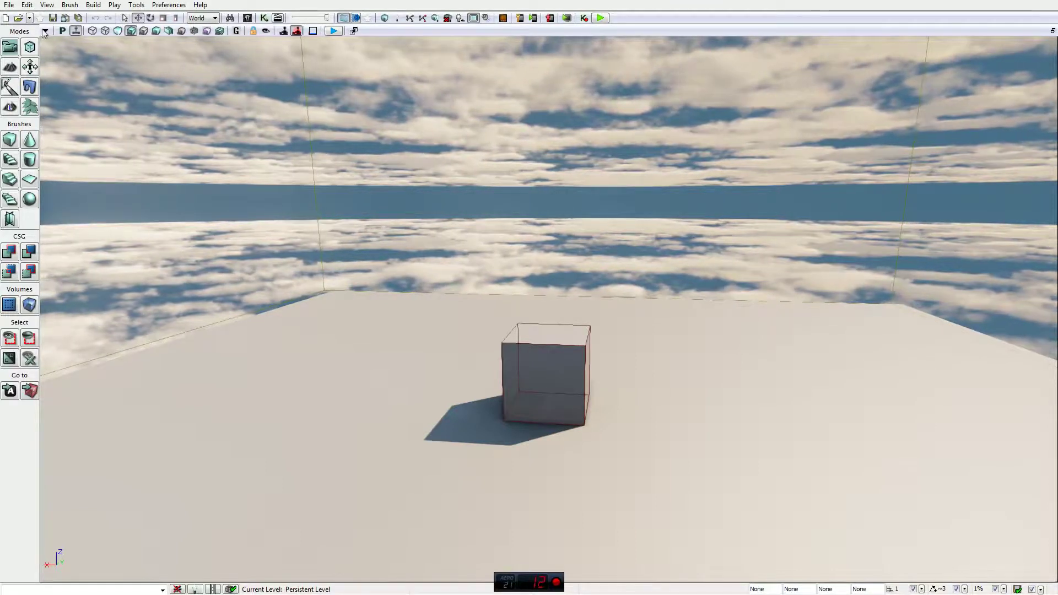
click(9, 4)
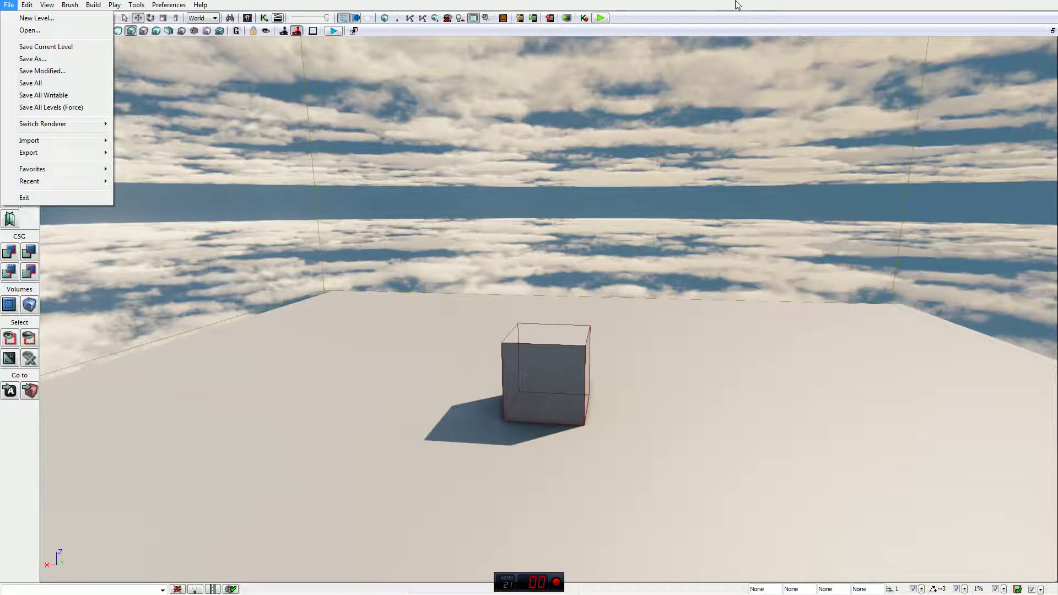
click(772, 4)
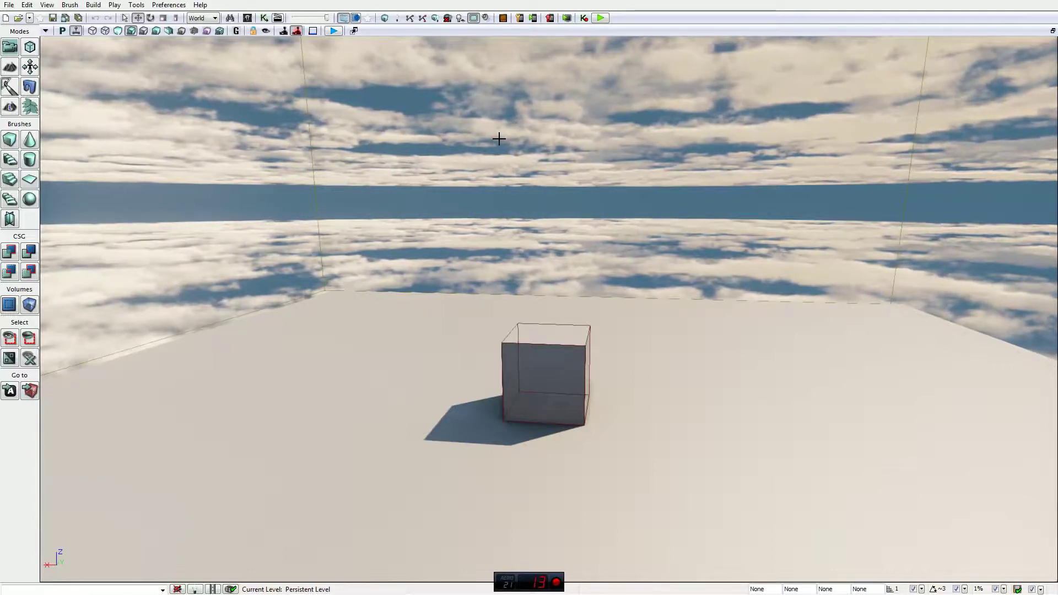
click(32, 8)
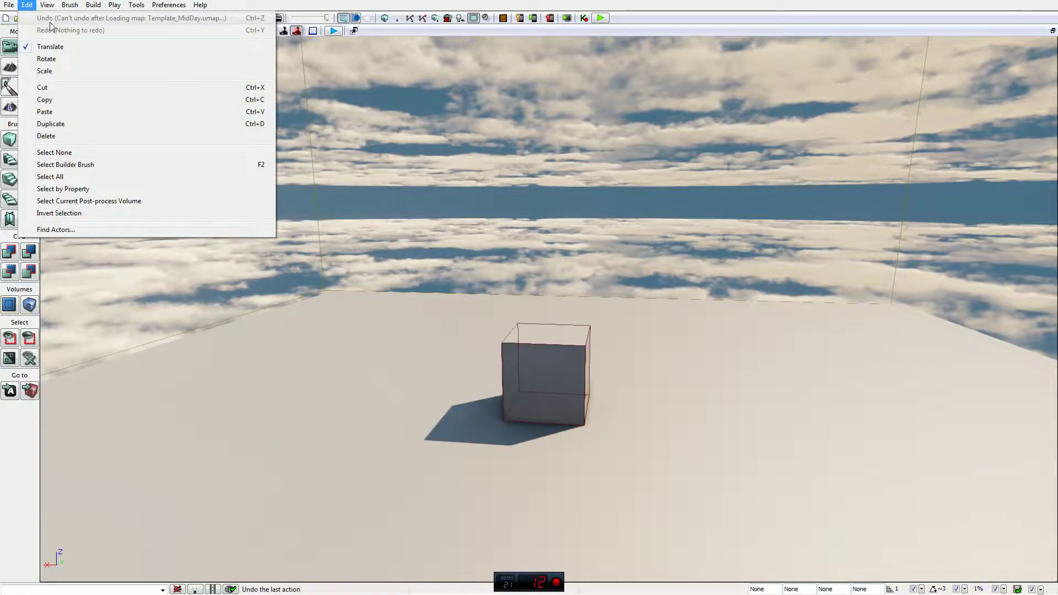
mouse_move(50, 6)
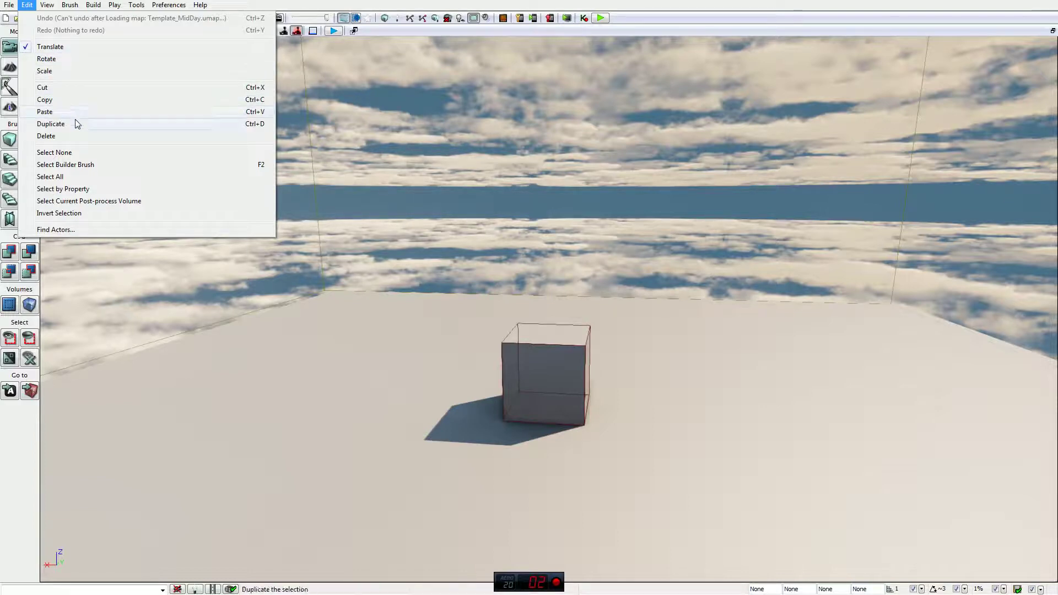
Step: Select the builder brush around the cube and show the commands available for it
click(553, 394)
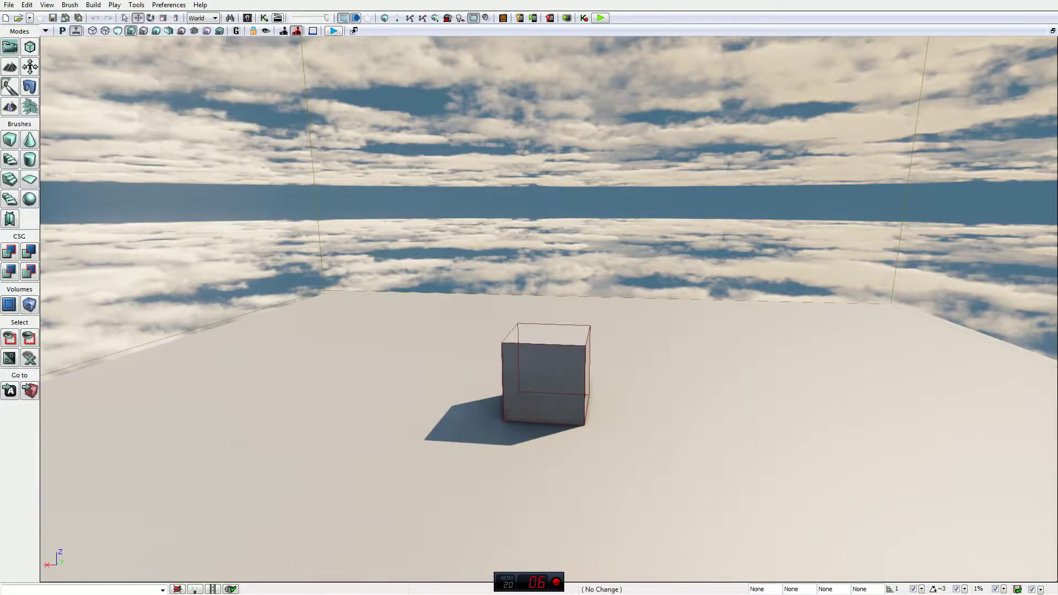
right_click(569, 396)
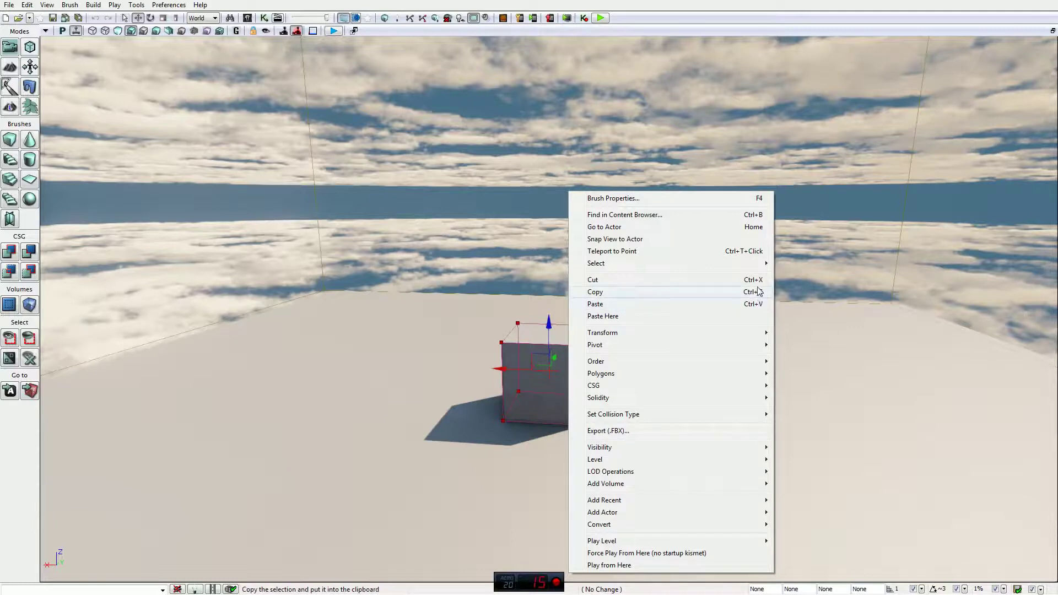
Step: Open the actor search, check which fields it can search inside, and view the properties window for Brush_0
click(25, 5)
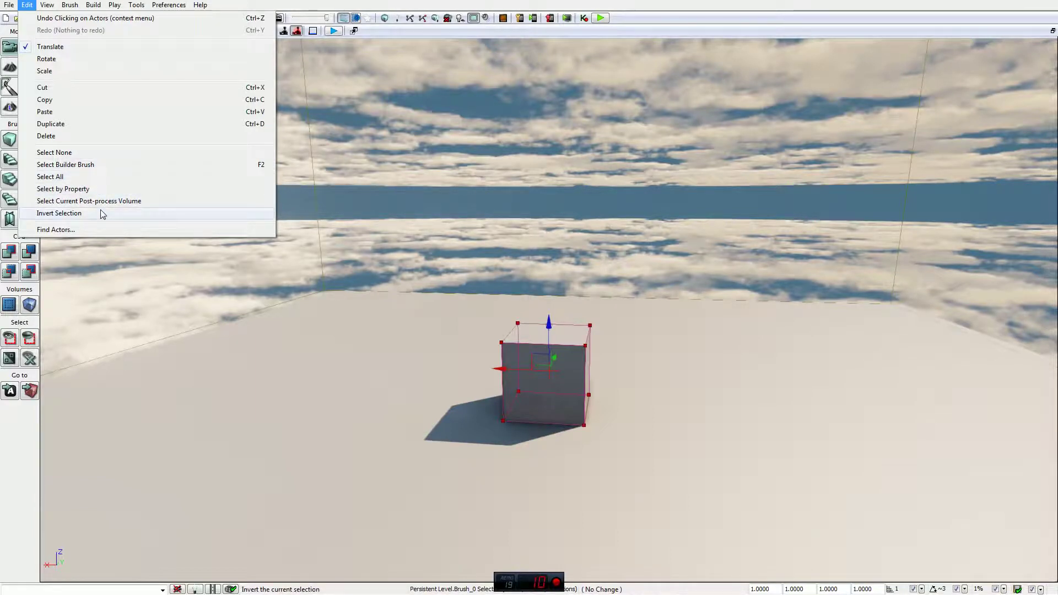
click(76, 232)
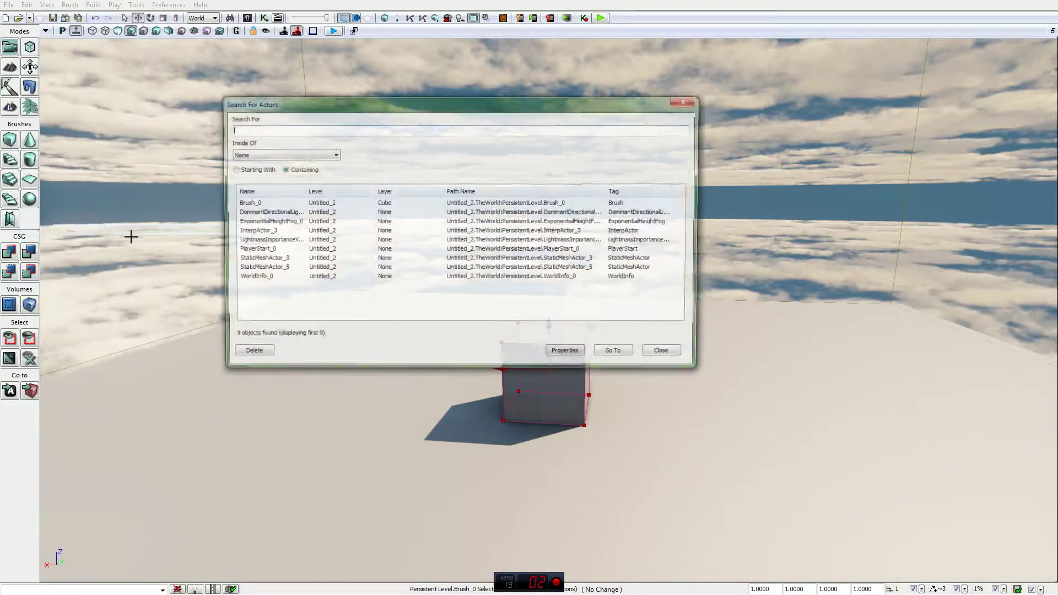
click(287, 155)
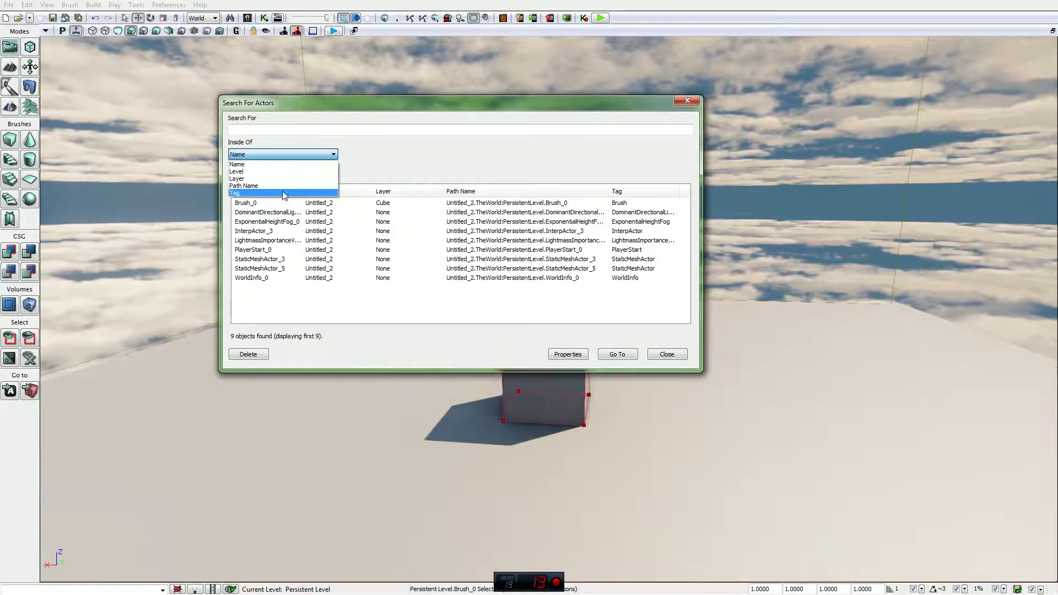
click(414, 158)
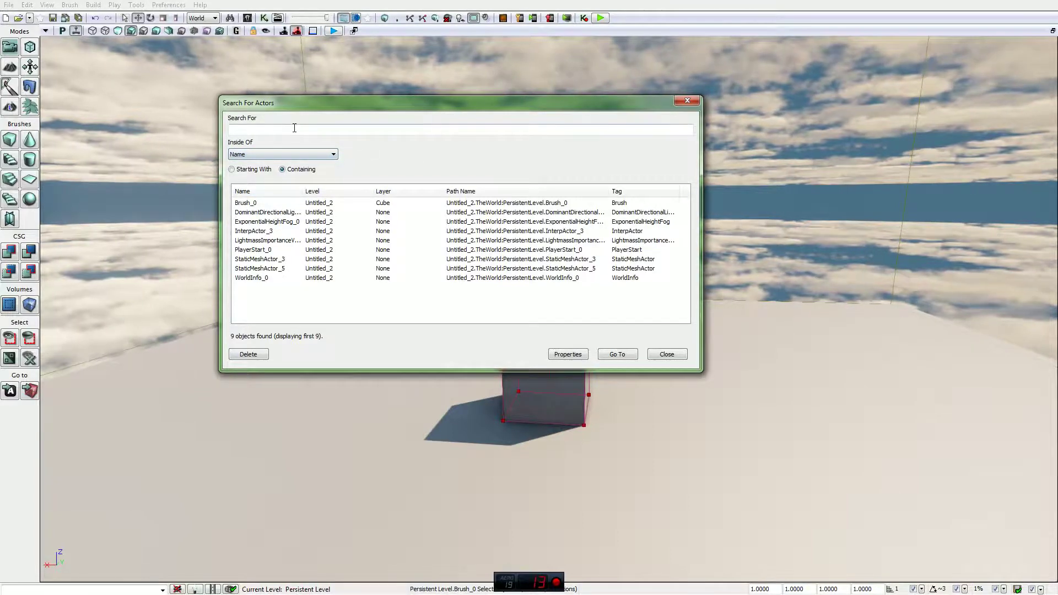
click(462, 206)
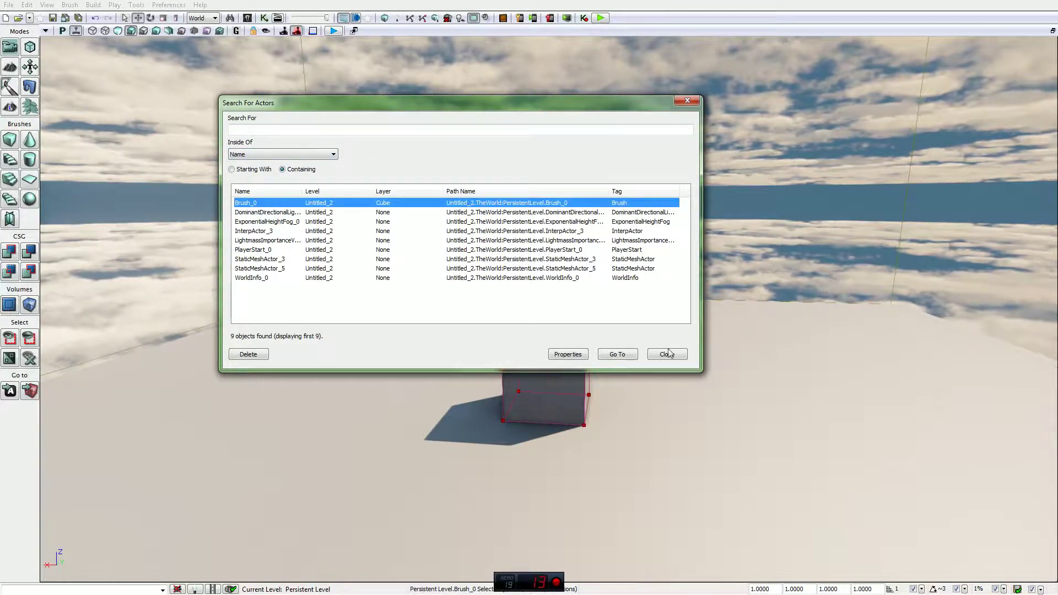
click(559, 355)
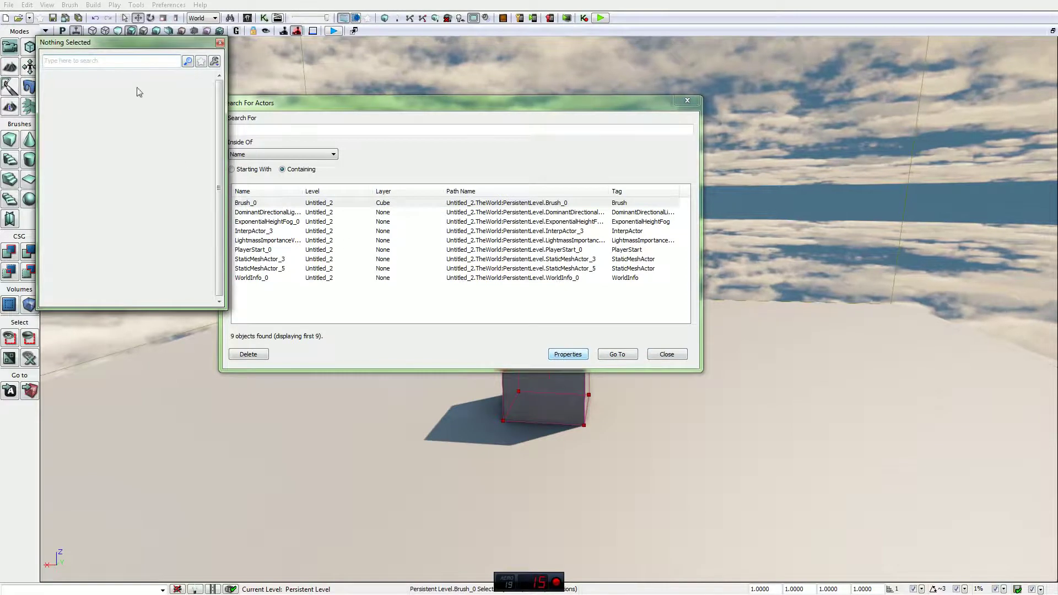
click(220, 42)
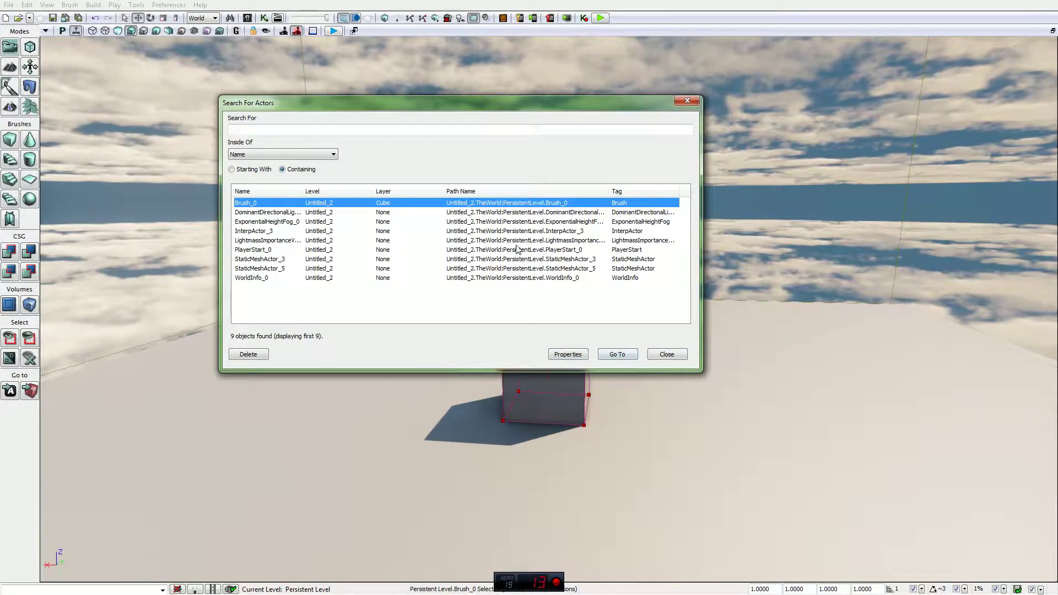
Step: Go to the dominant directional light from the actor search results, close the search, and look around at that spot
double_click(484, 213)
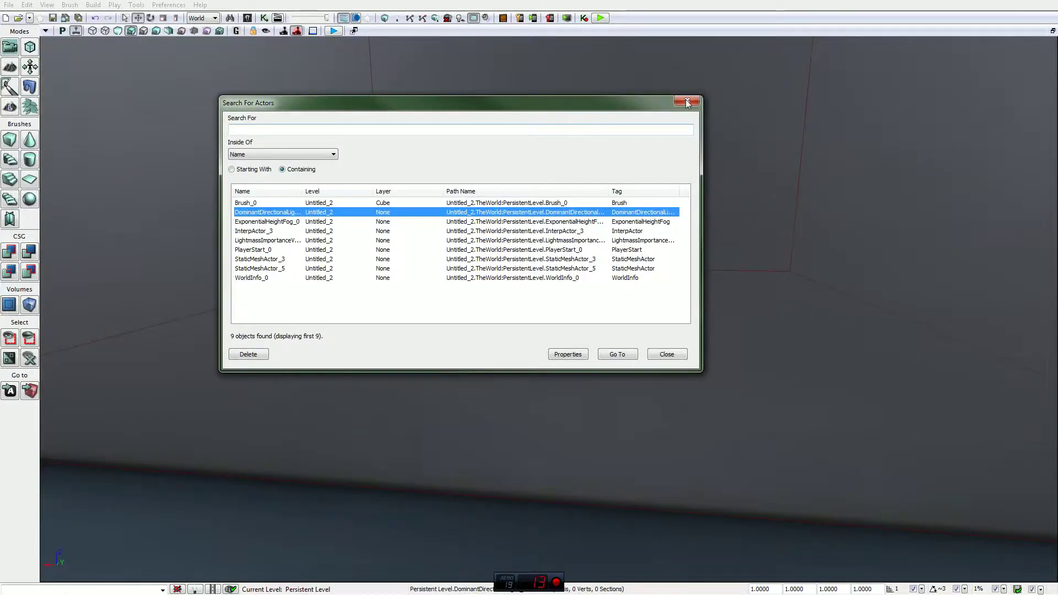
click(687, 102)
right_drag(631, 200, 532, 262)
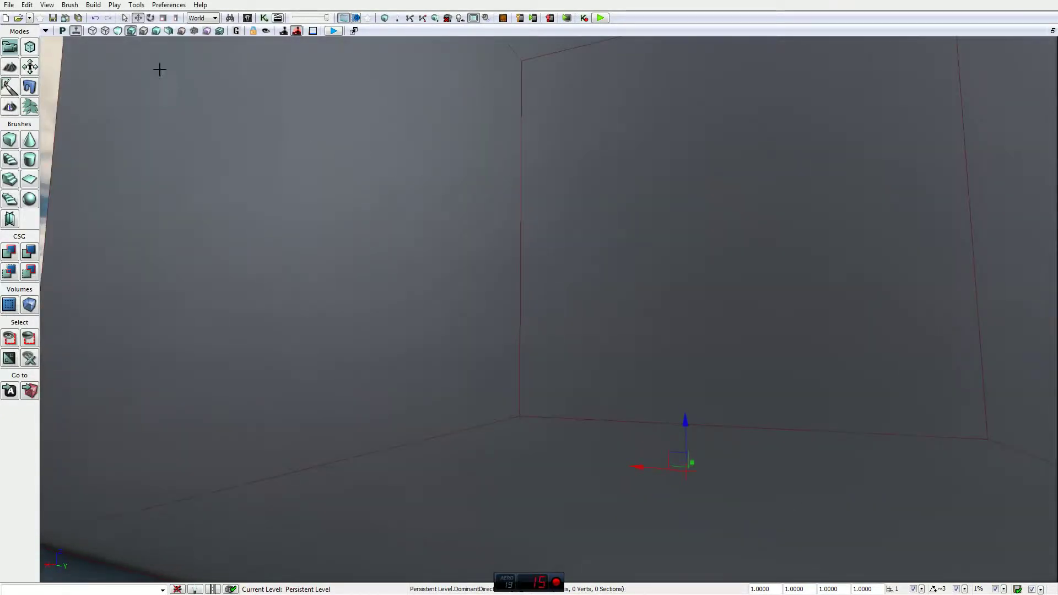
Step: Turn off fullscreen mode and fly the camera back out until the whole cube and floor are in view
click(27, 5)
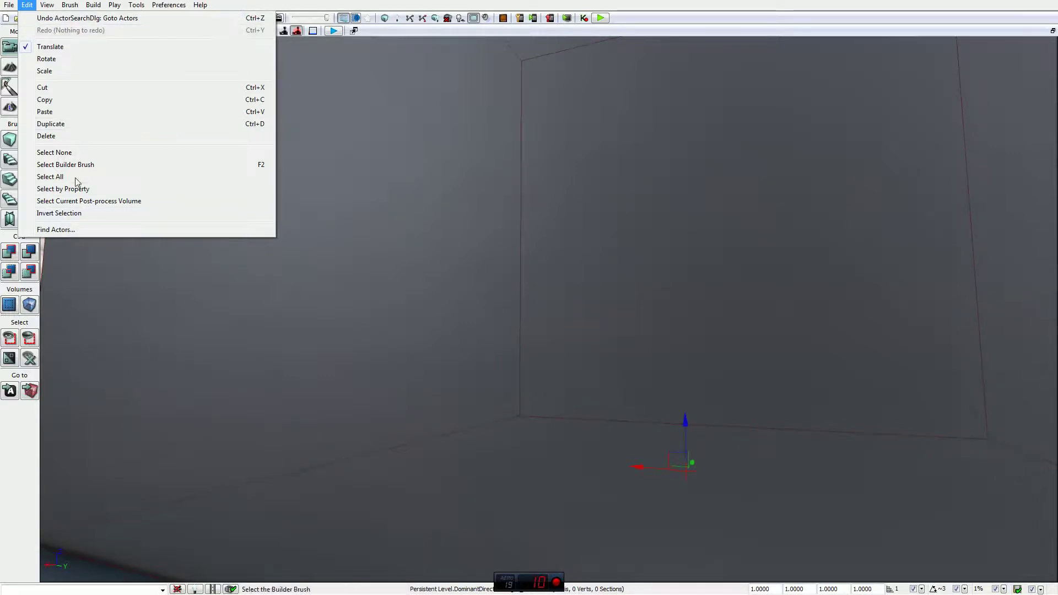
mouse_move(47, 8)
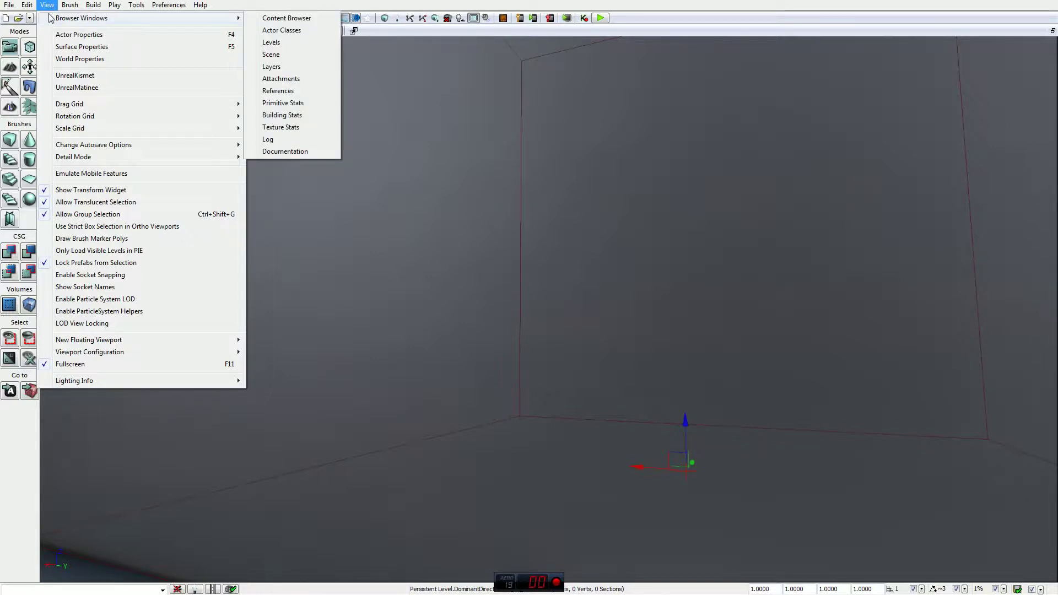
click(94, 366)
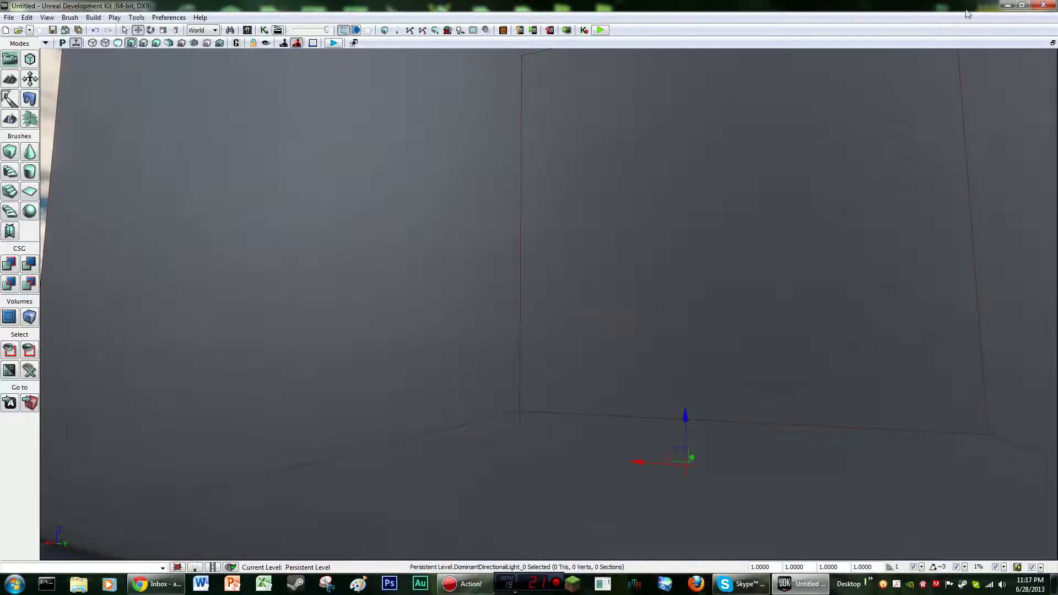
right_drag(656, 320, 978, 375)
key(s)
key(a)
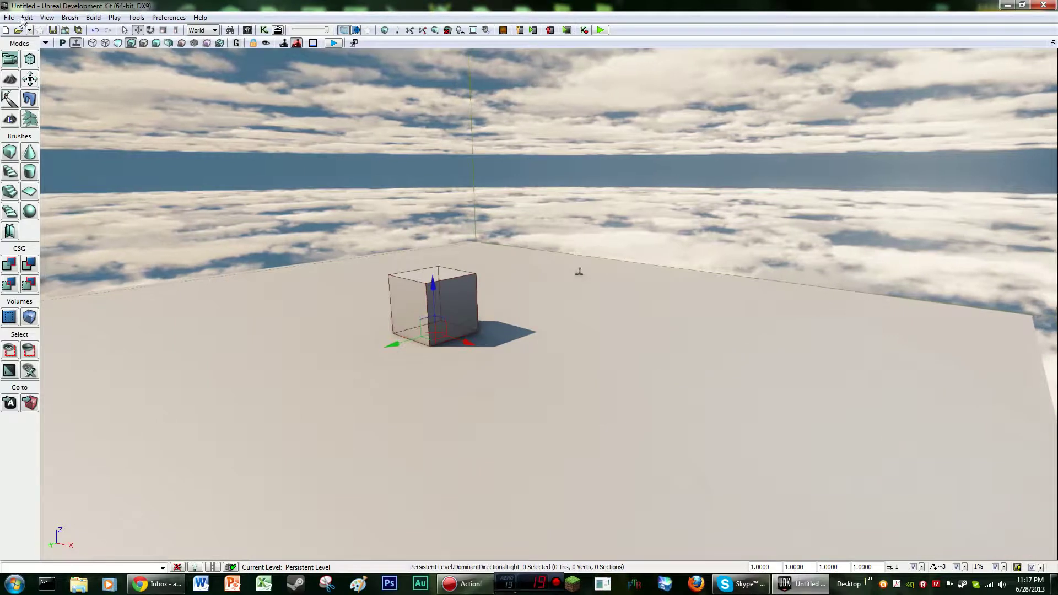
Step: Check the File and lighting info commands, and return the editor to fullscreen mode
click(11, 18)
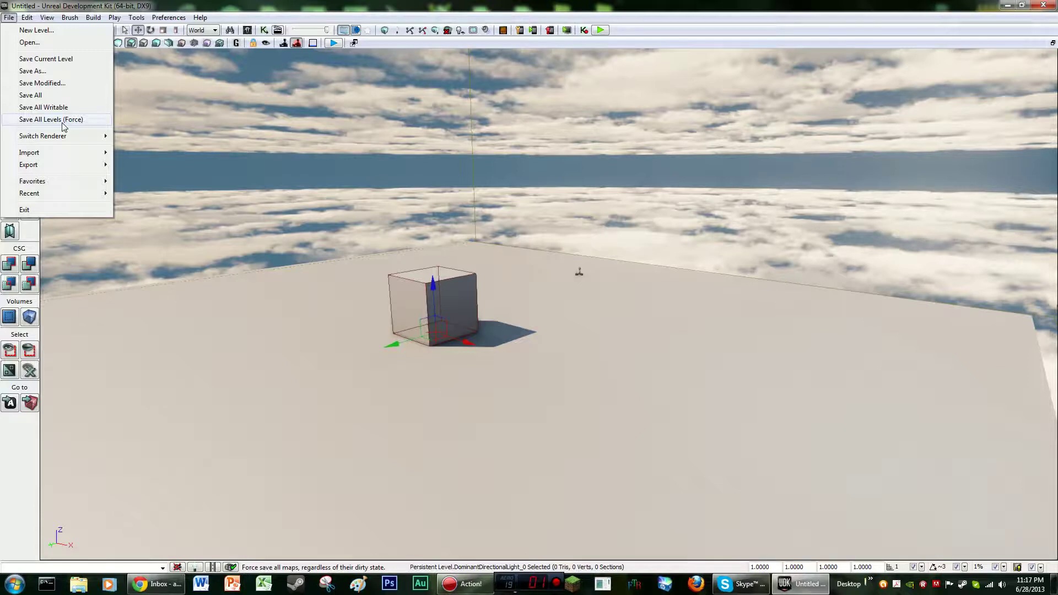
mouse_move(47, 17)
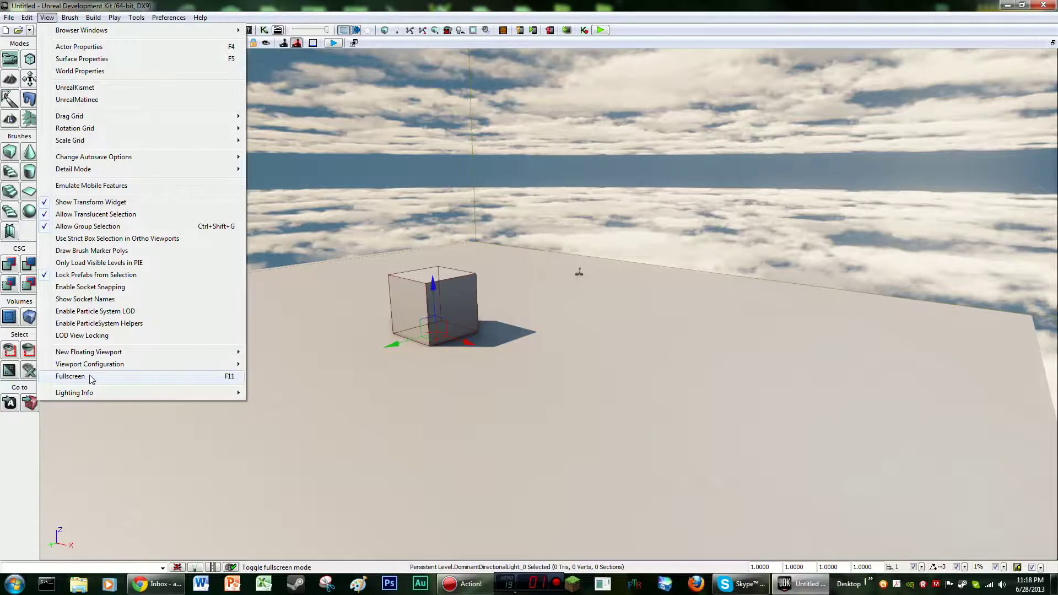
mouse_move(39, 398)
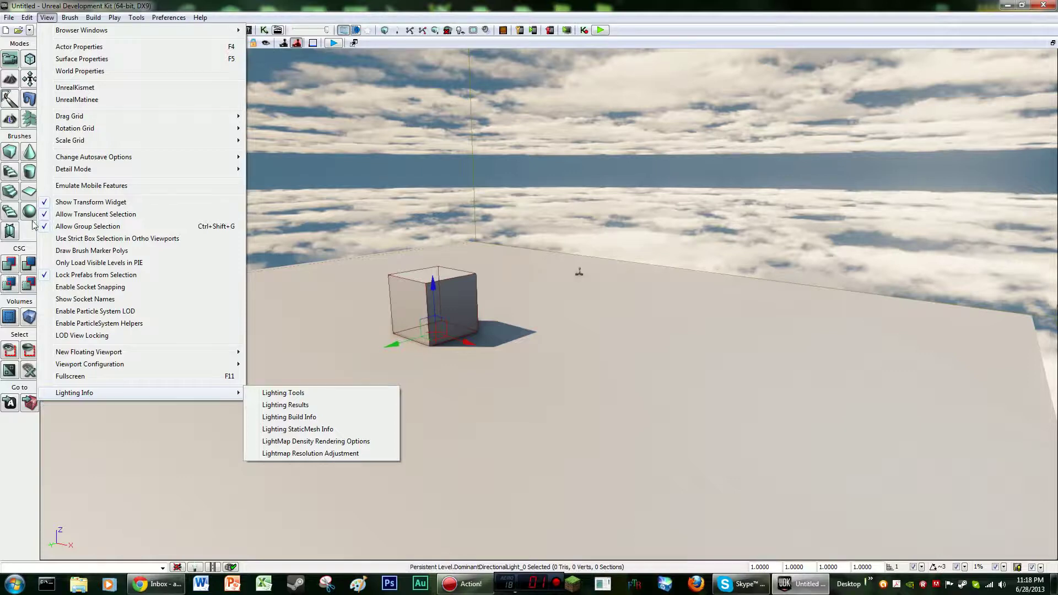
click(82, 376)
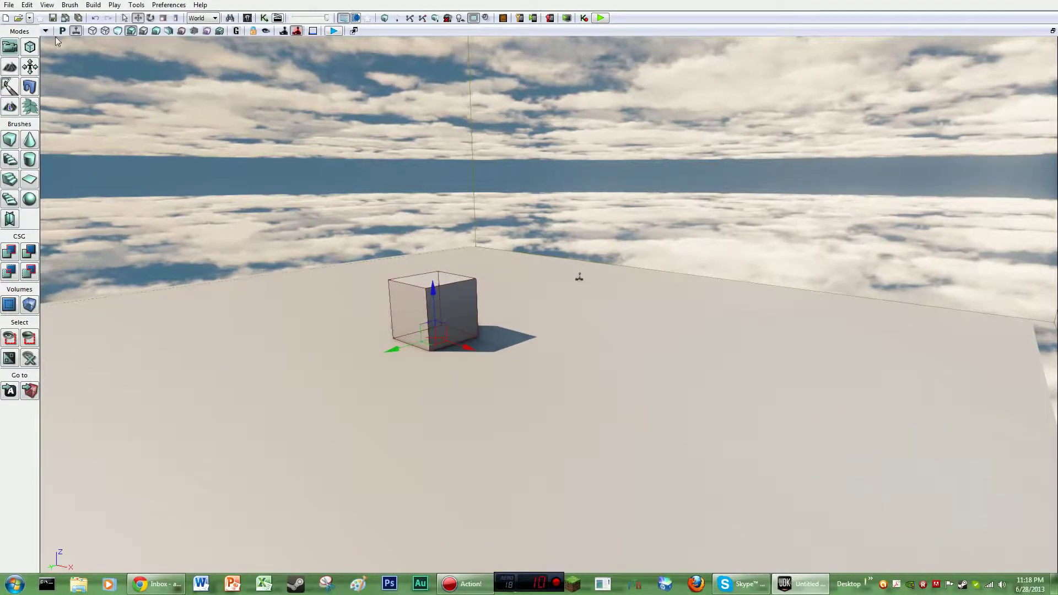
Step: Open the Content Browser window and switch it to the Levels browser to view the persistent level
click(47, 5)
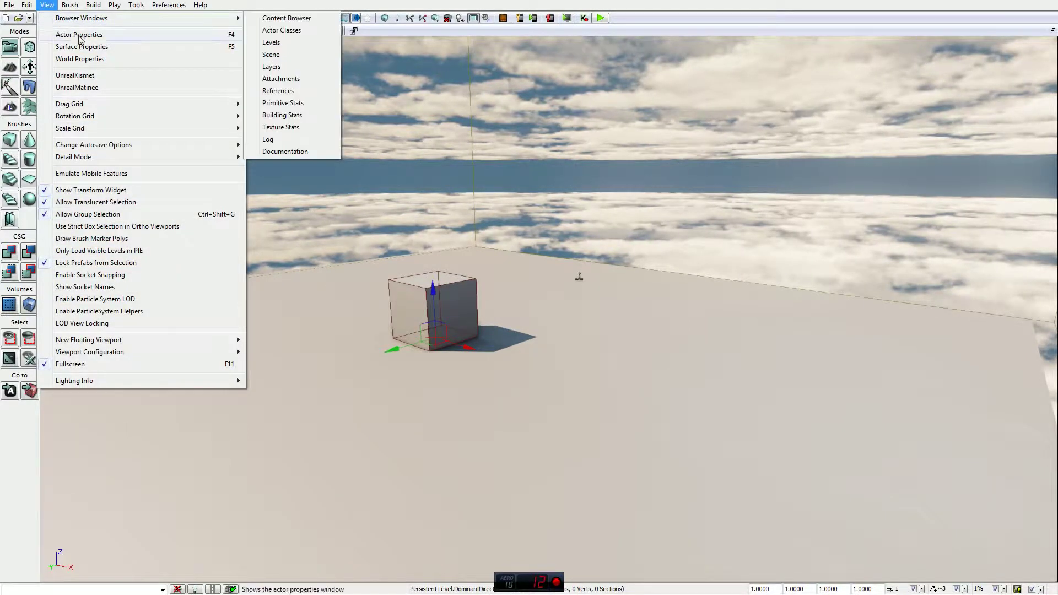
mouse_move(83, 21)
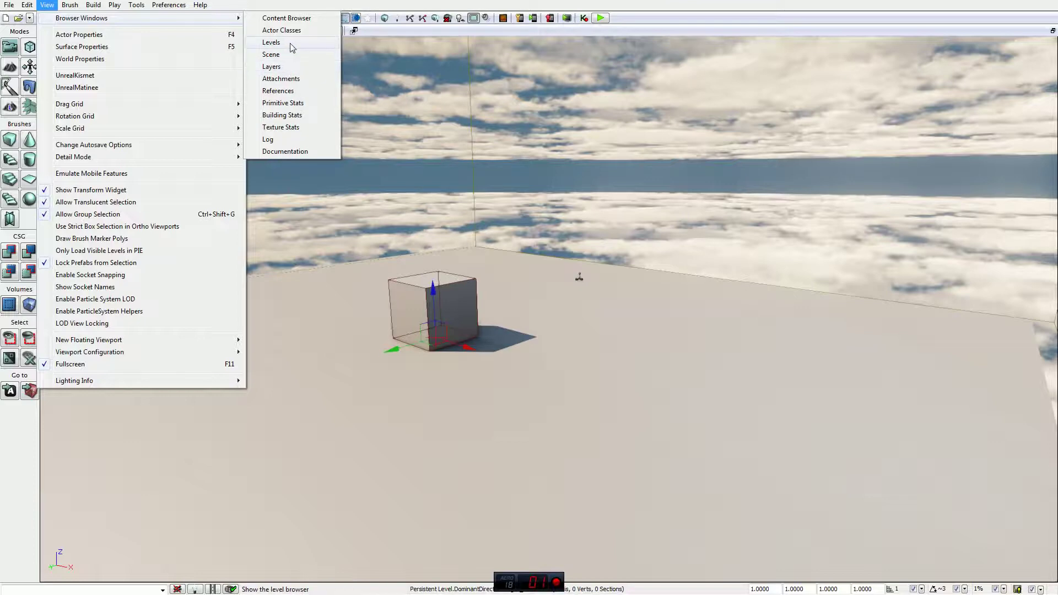
click(293, 22)
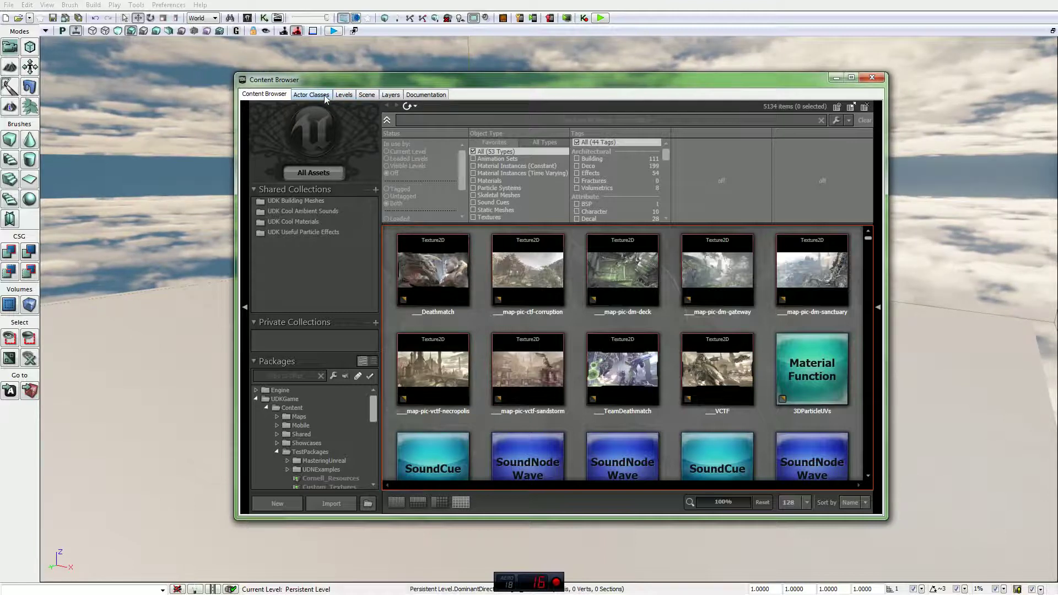
click(48, 5)
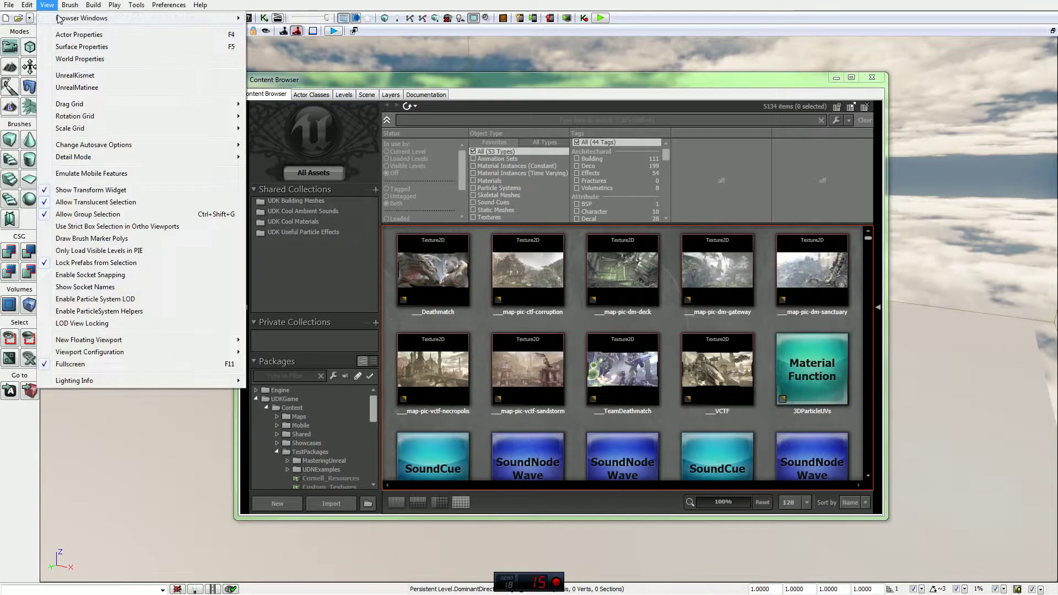
mouse_move(77, 19)
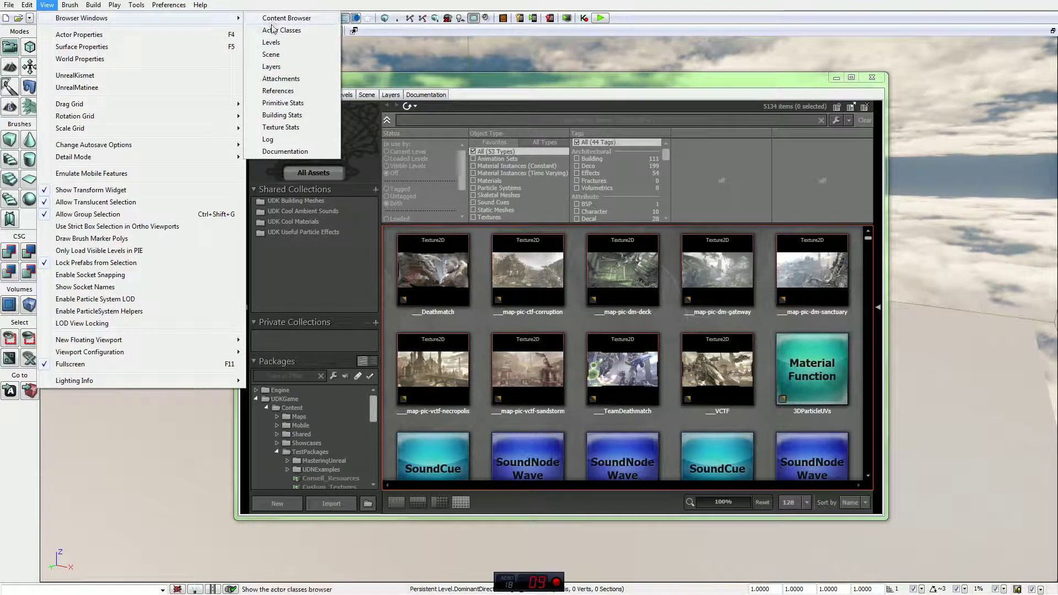
click(348, 95)
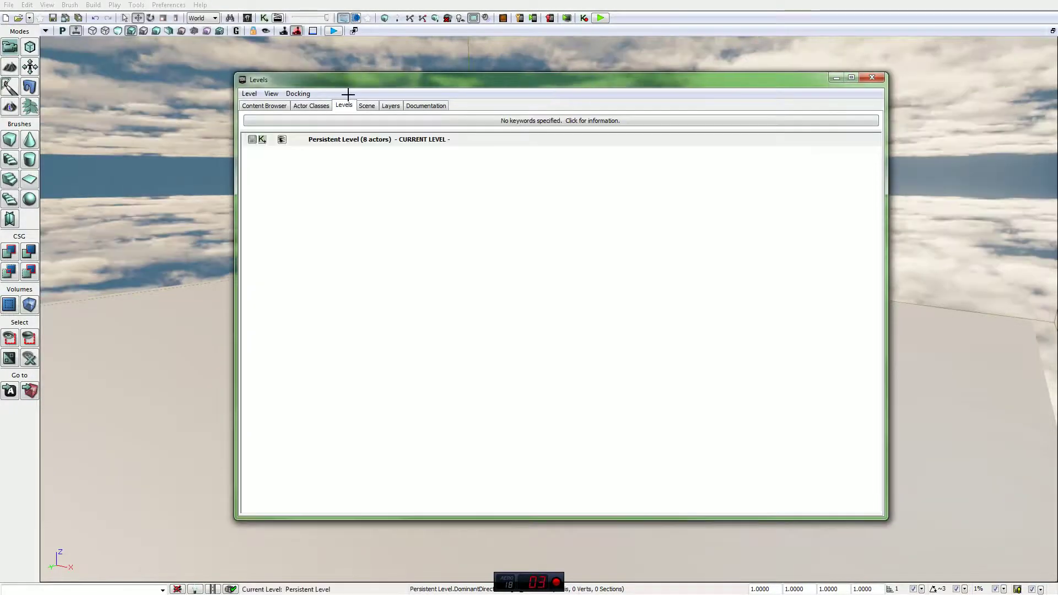
Step: View the Attachments browser, and close both it and the Levels browser
click(47, 5)
mouse_move(235, 21)
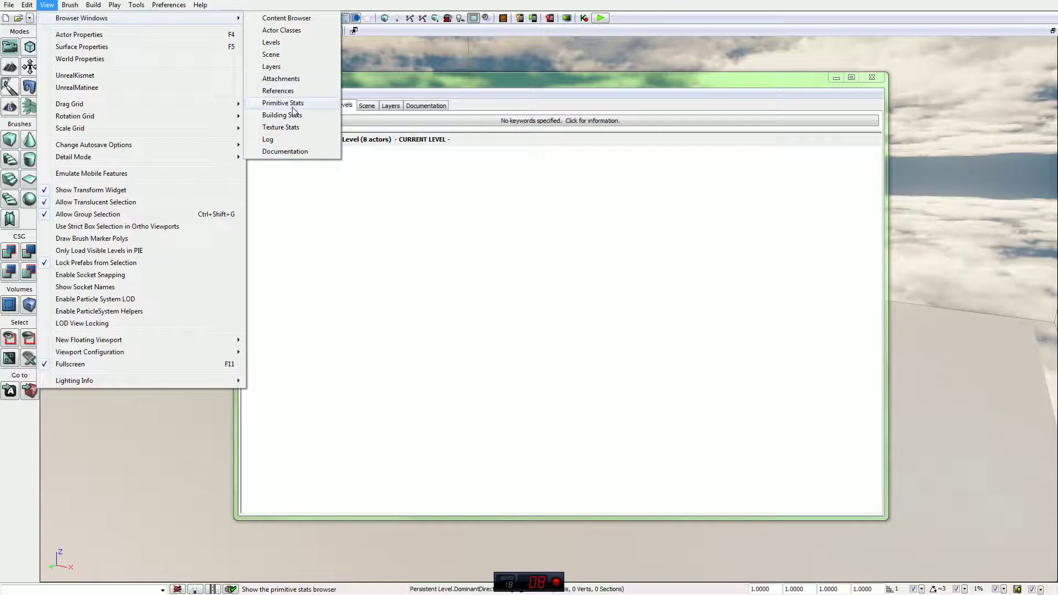
click(281, 78)
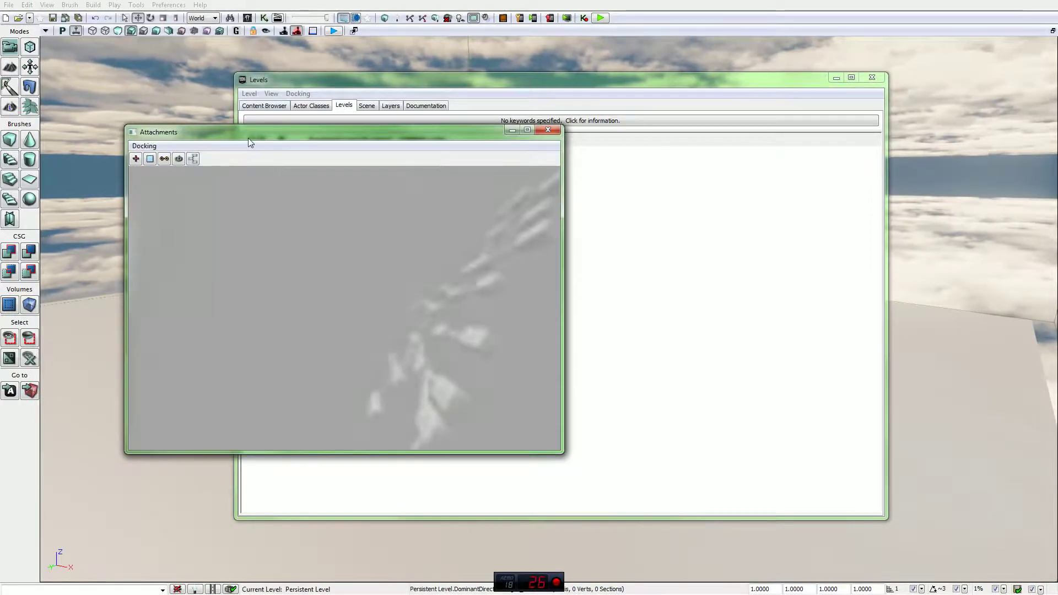
drag(248, 137, 458, 129)
click(756, 119)
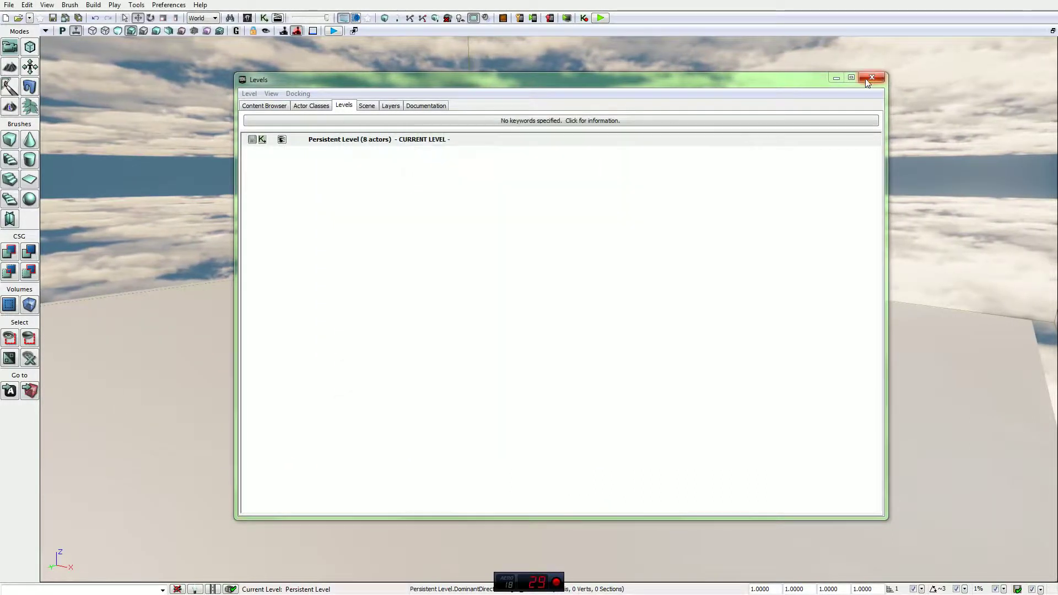
click(871, 78)
Step: View the Texture Stats browser, check its available texture listing modes, and close it
click(47, 5)
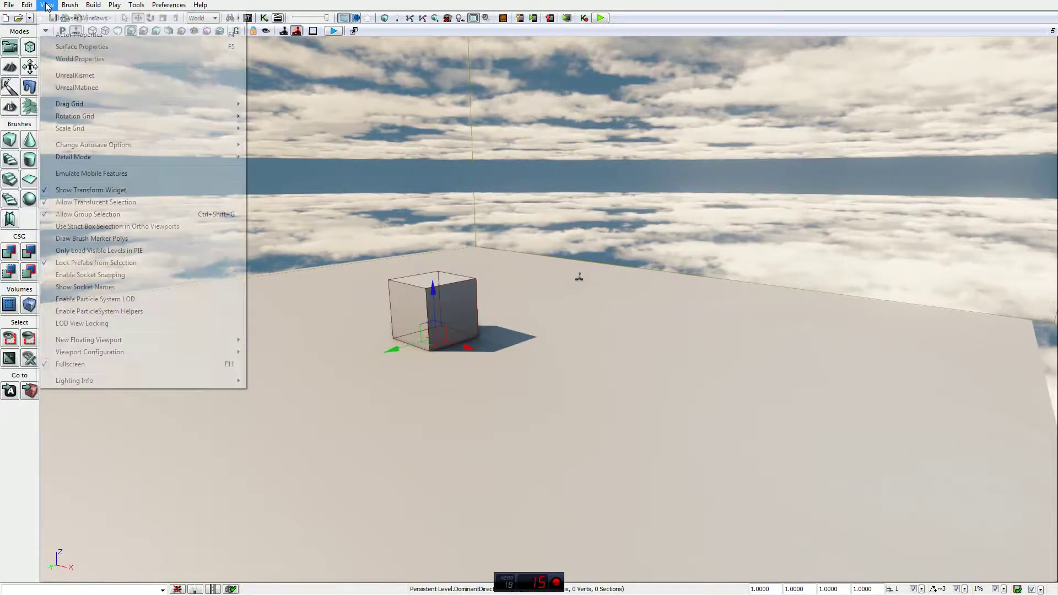
click(200, 5)
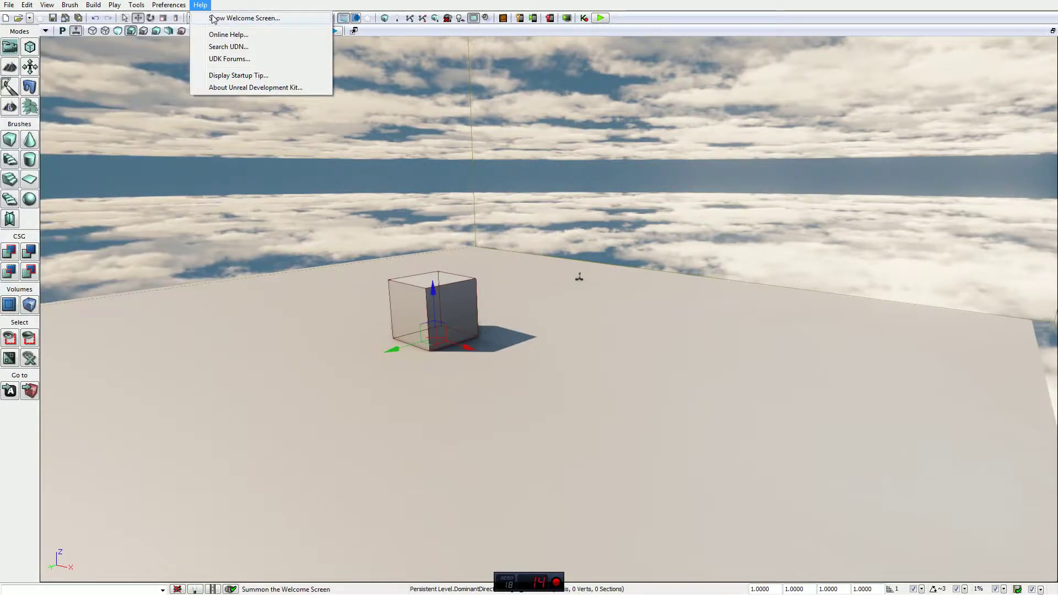
click(47, 5)
mouse_move(62, 21)
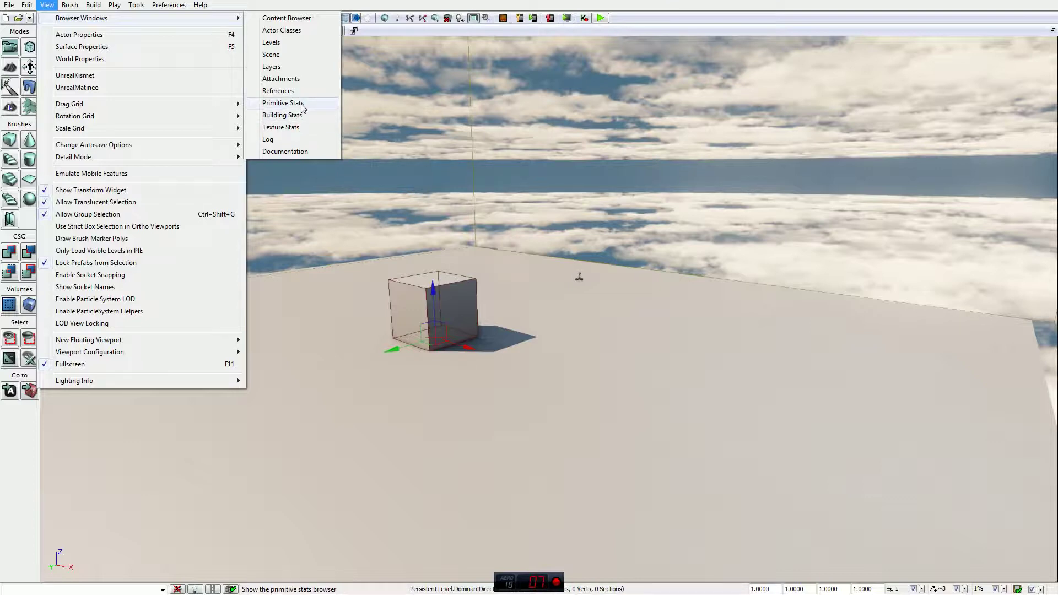
click(297, 127)
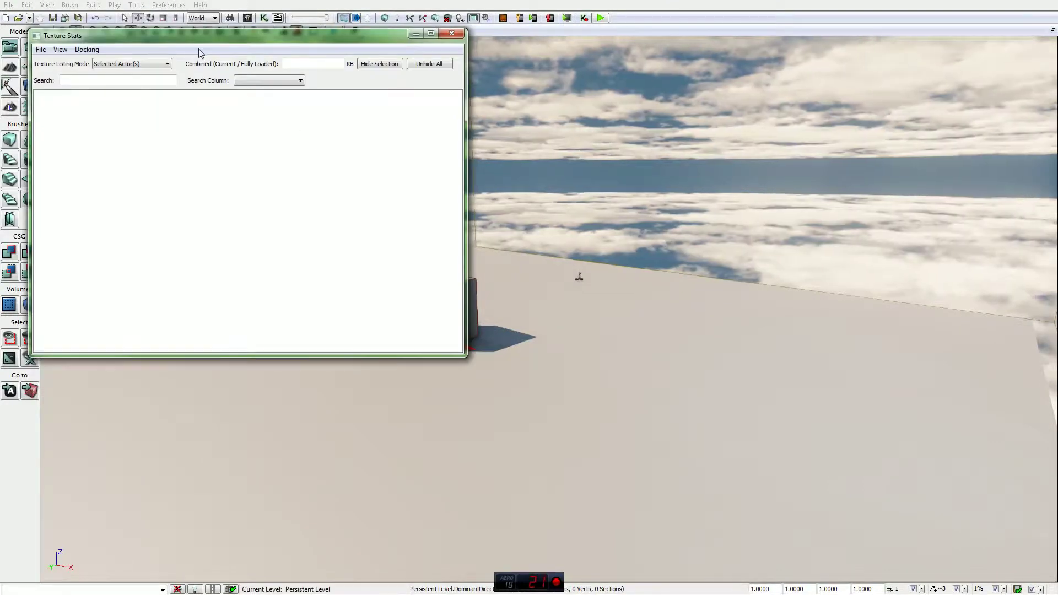
drag(301, 137, 313, 144)
click(265, 167)
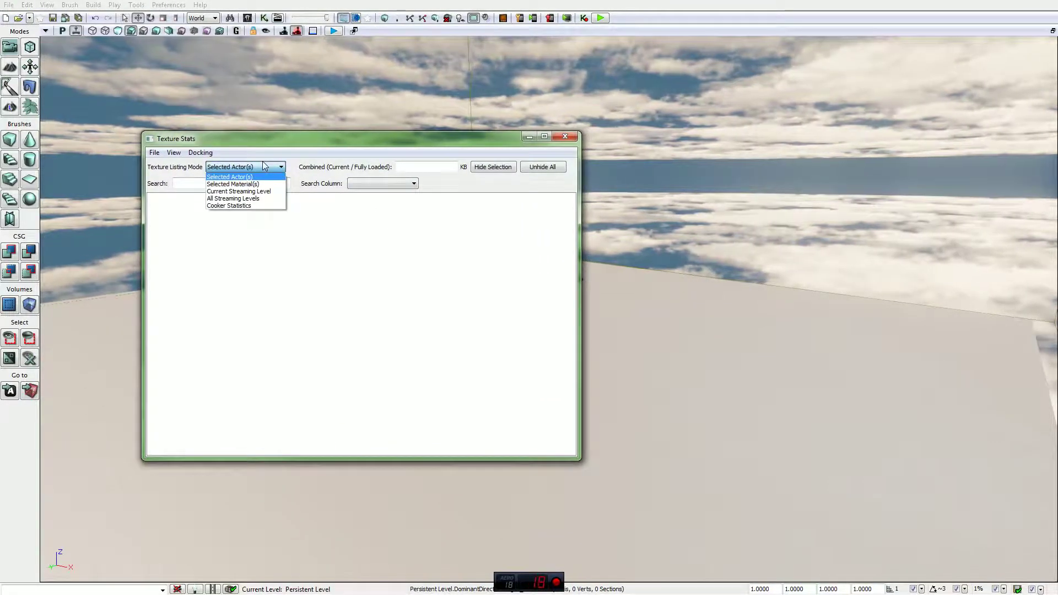
click(269, 141)
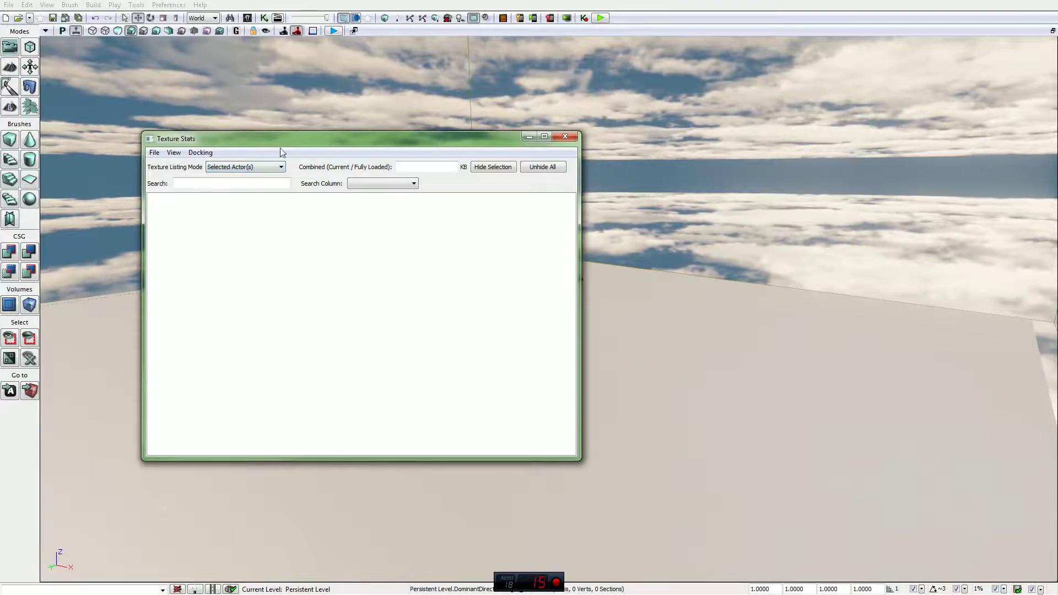
click(252, 168)
click(252, 167)
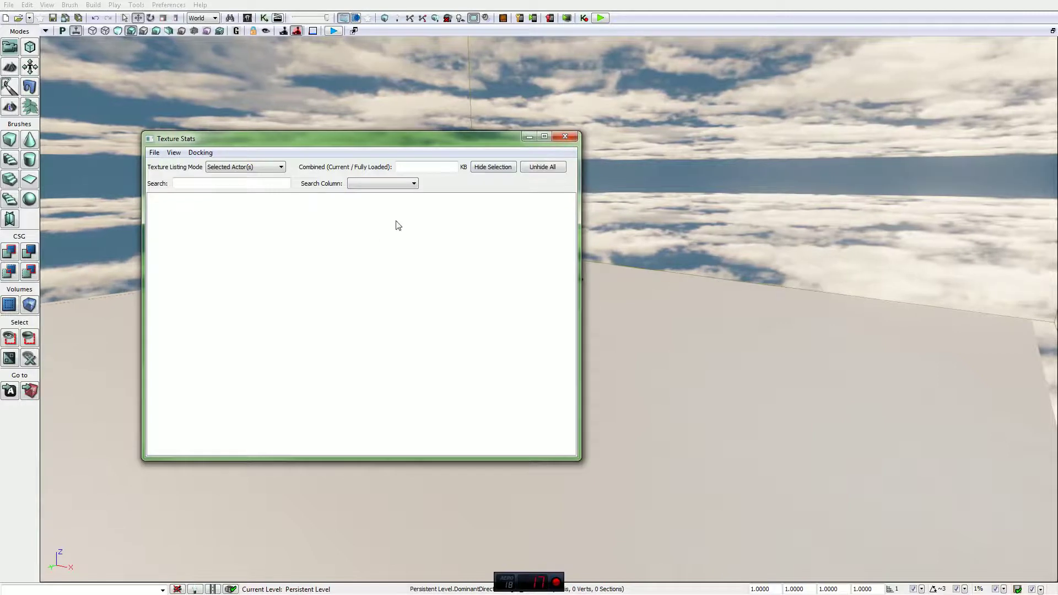
click(574, 136)
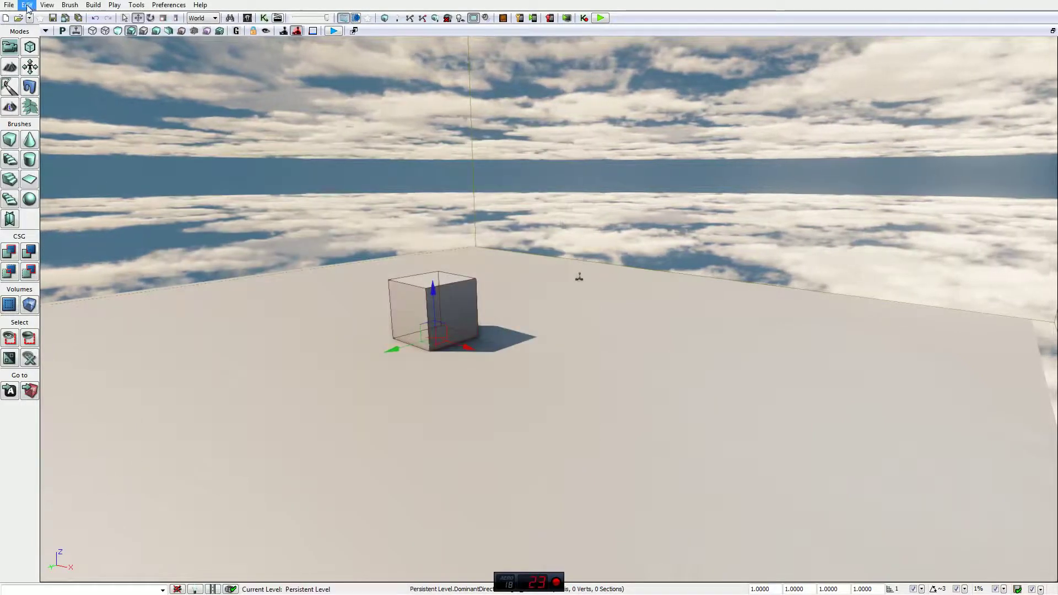
Step: Deselect everything in the level using Select None
click(48, 6)
mouse_move(172, 19)
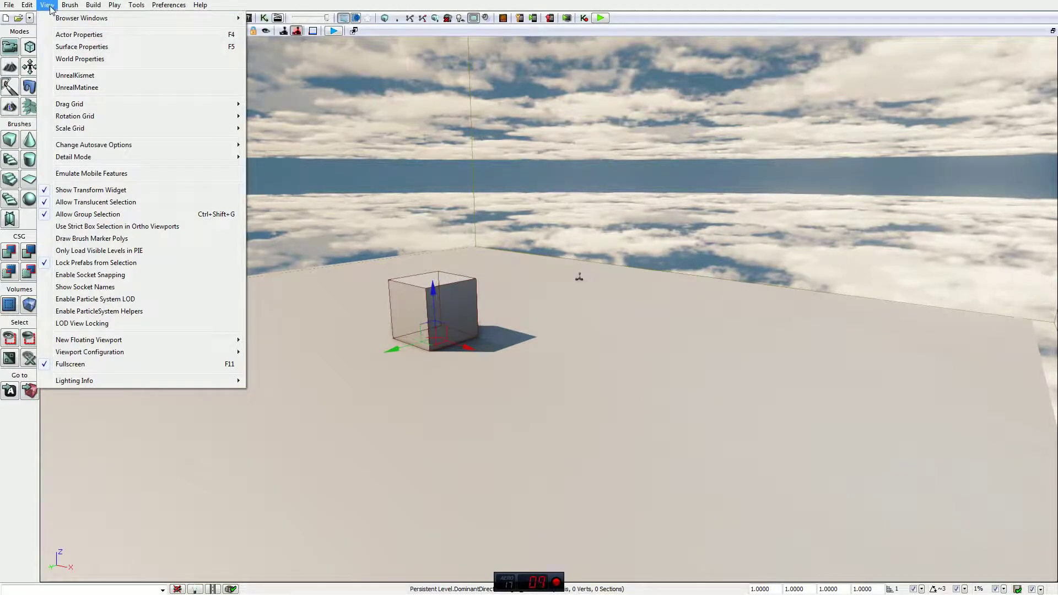
mouse_move(28, 9)
click(54, 152)
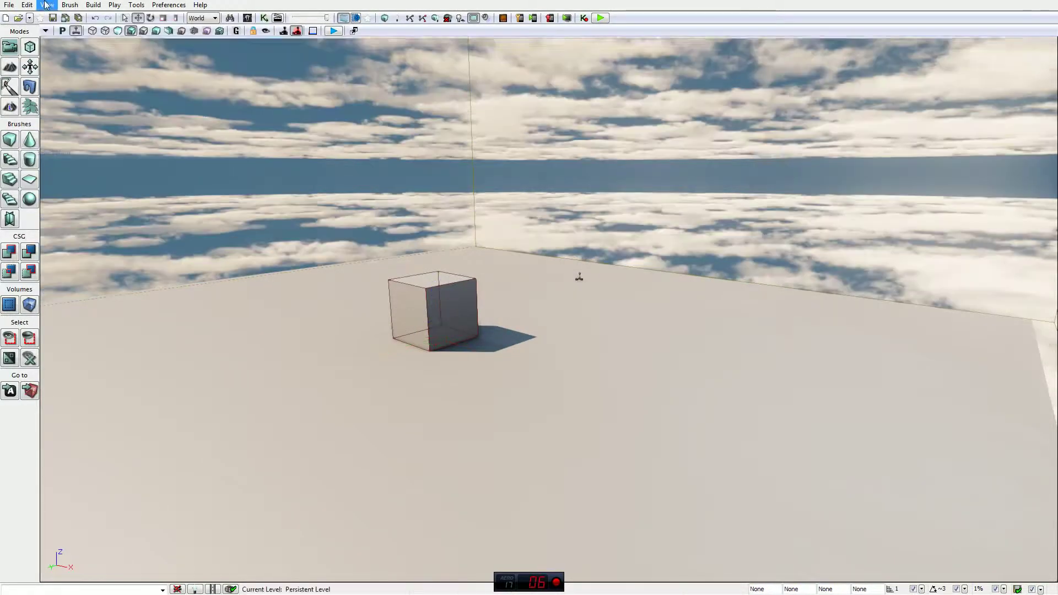
Step: View the Actor Properties window with no actor selected, and close it
click(47, 6)
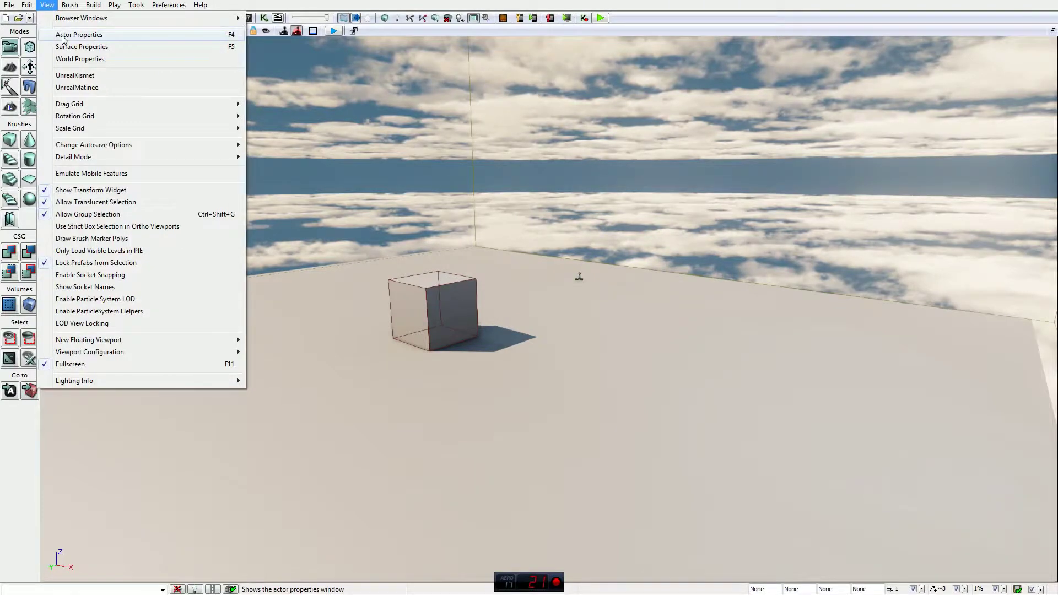
click(63, 38)
drag(163, 46, 576, 216)
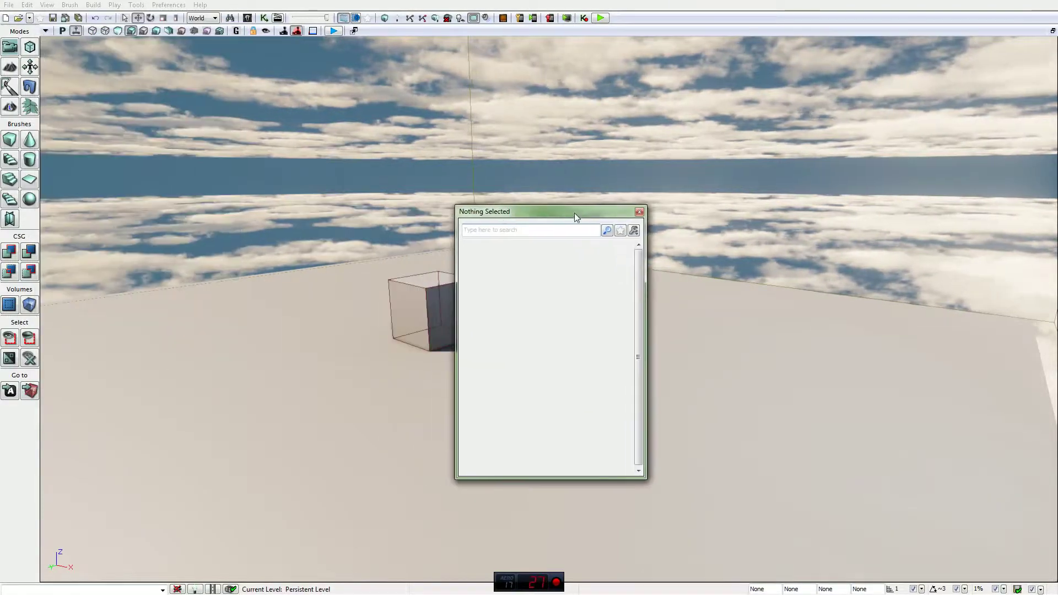
click(639, 212)
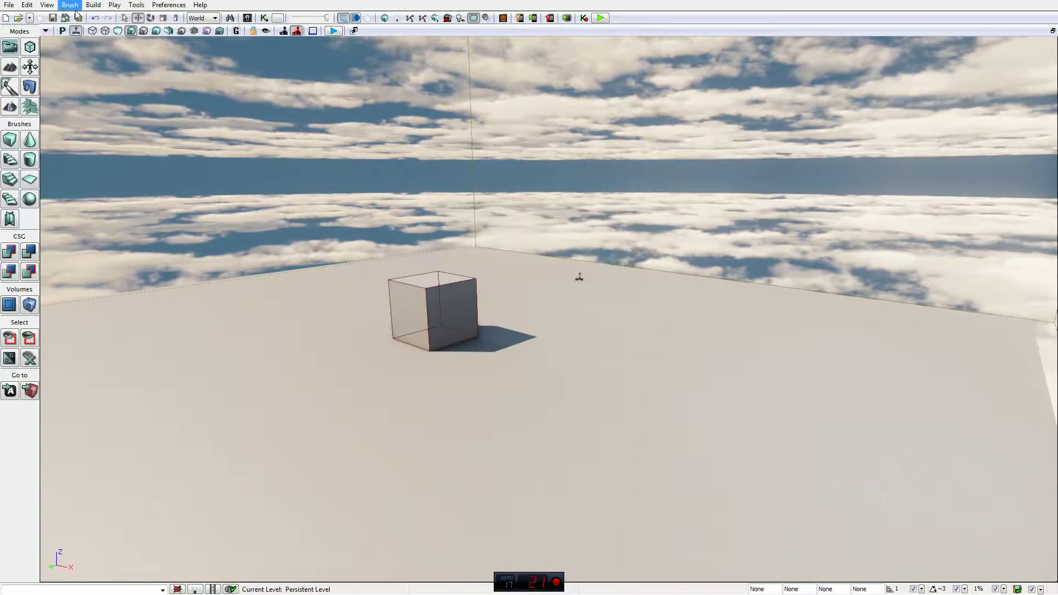
Step: View the Surface Properties window's pan, rotation, scaling, lighting and alignment settings, and close it
click(47, 5)
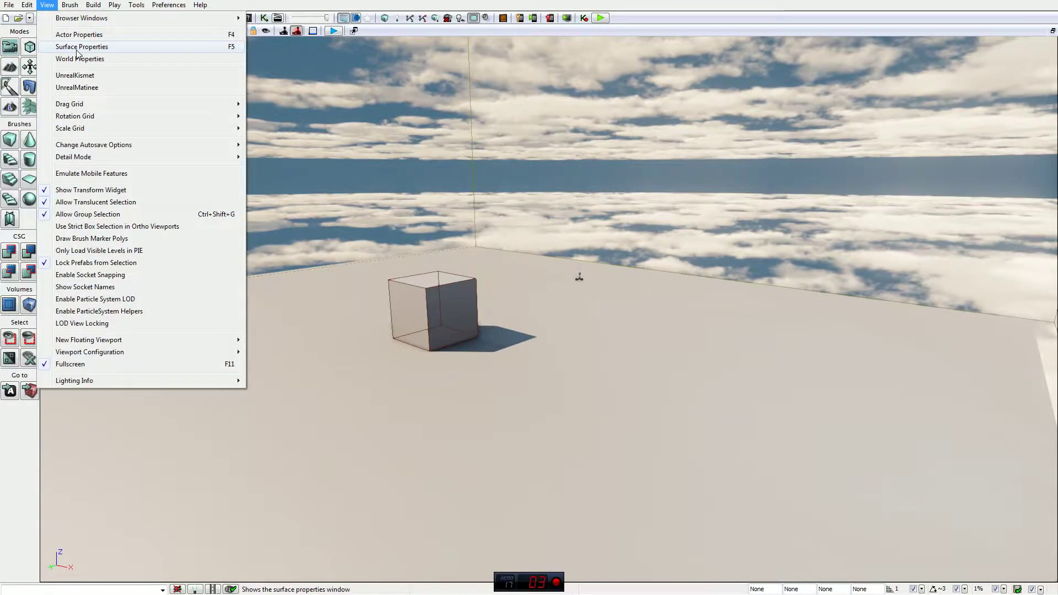
click(78, 47)
drag(794, 121, 643, 135)
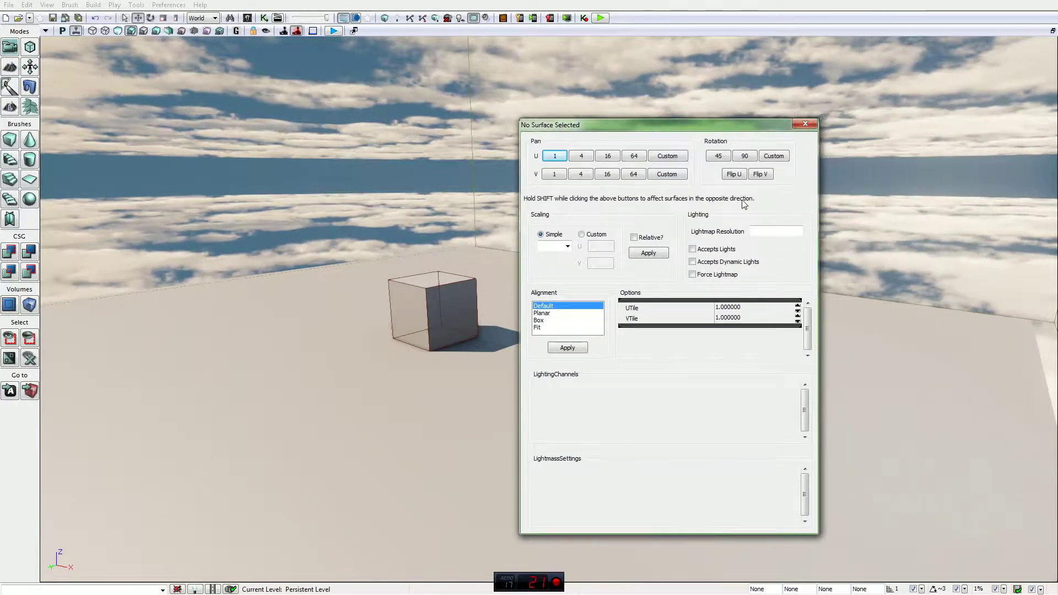
click(805, 123)
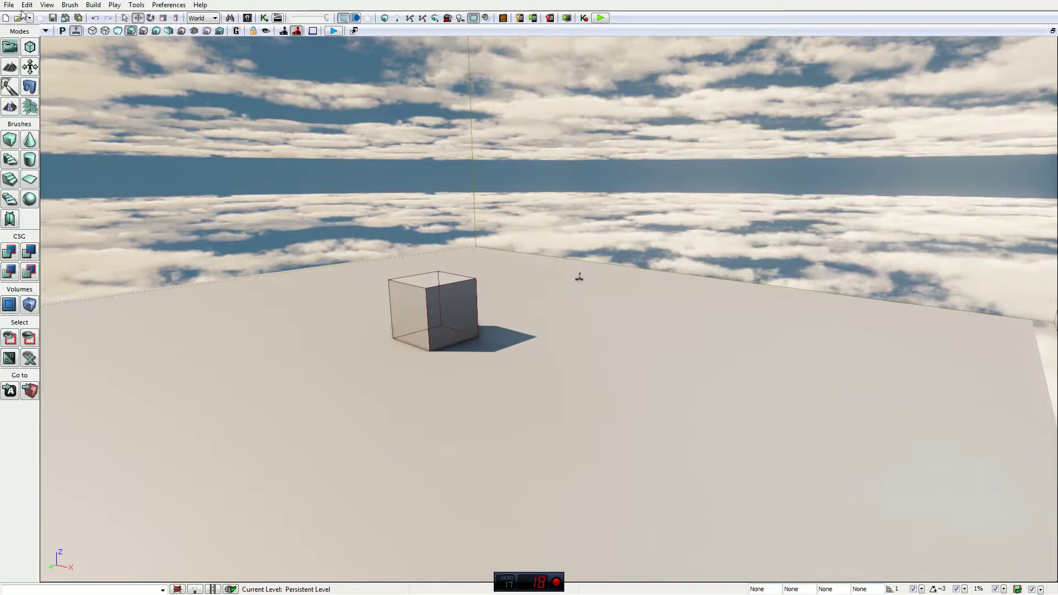
Step: Select the cube in the level, view the Surface Properties window with it selected, and close the window
click(51, 5)
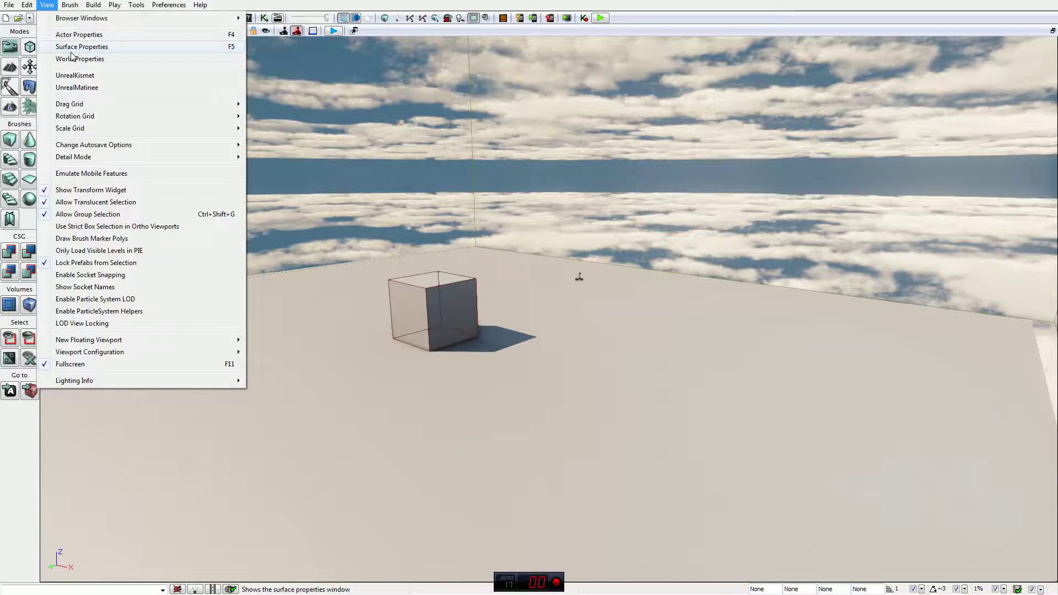
click(451, 293)
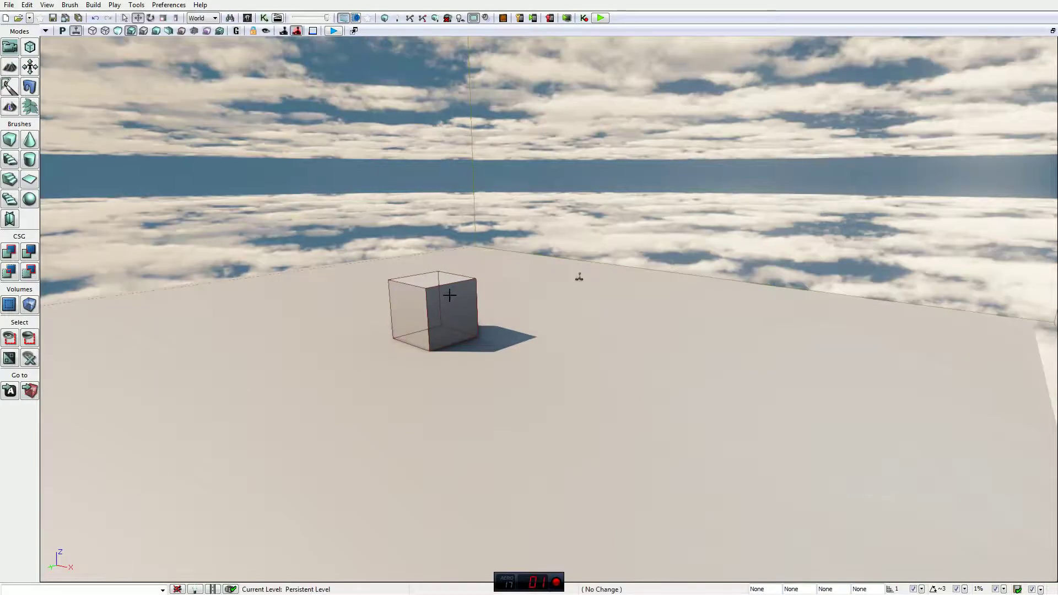
click(449, 294)
click(57, 7)
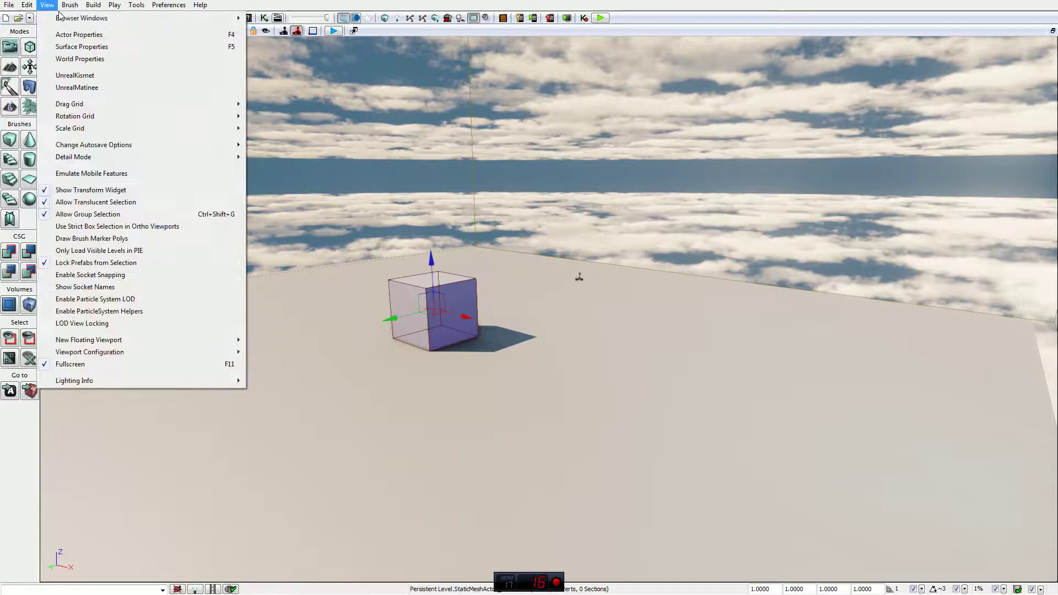
click(75, 39)
mouse_move(556, 133)
mouse_down()
mouse_move(534, 143)
mouse_move(505, 125)
mouse_move(551, 130)
mouse_up()
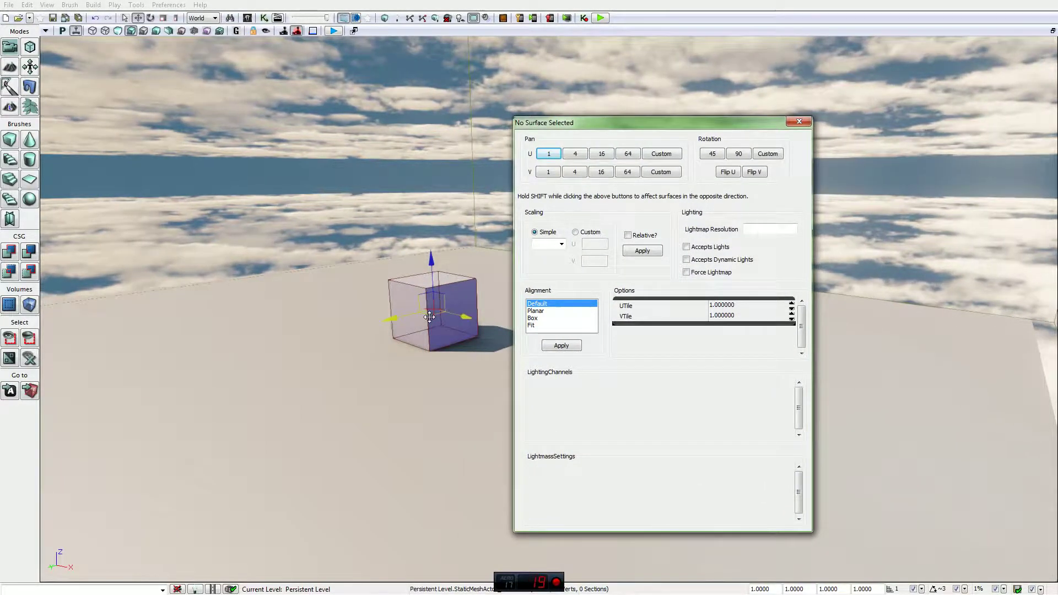
click(800, 122)
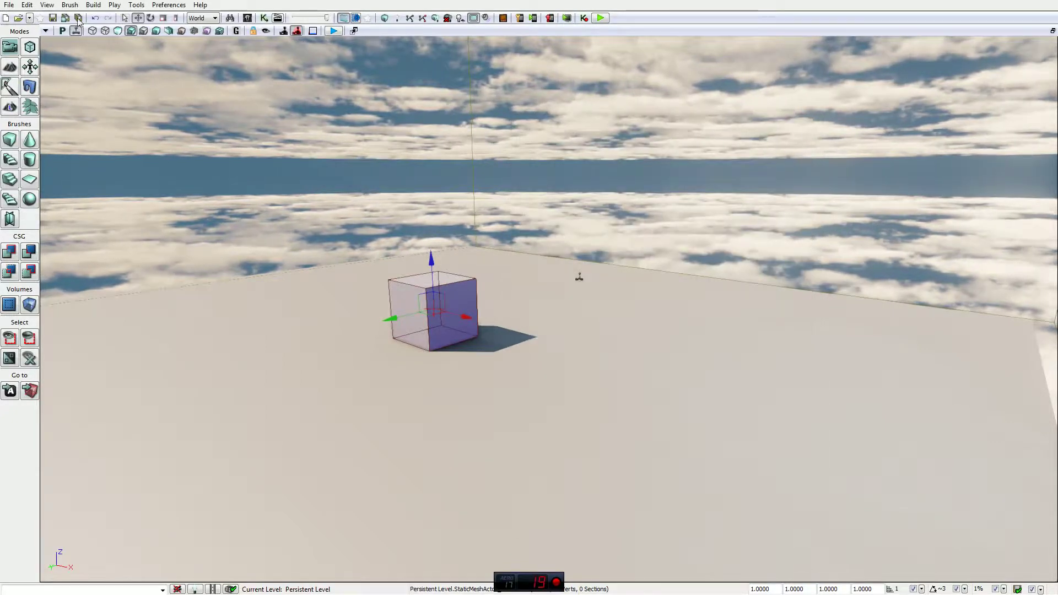
Step: View the World Properties window, enlarging it to examine the Rendering, Audio, Physics and Fracture categories, and close it
click(47, 6)
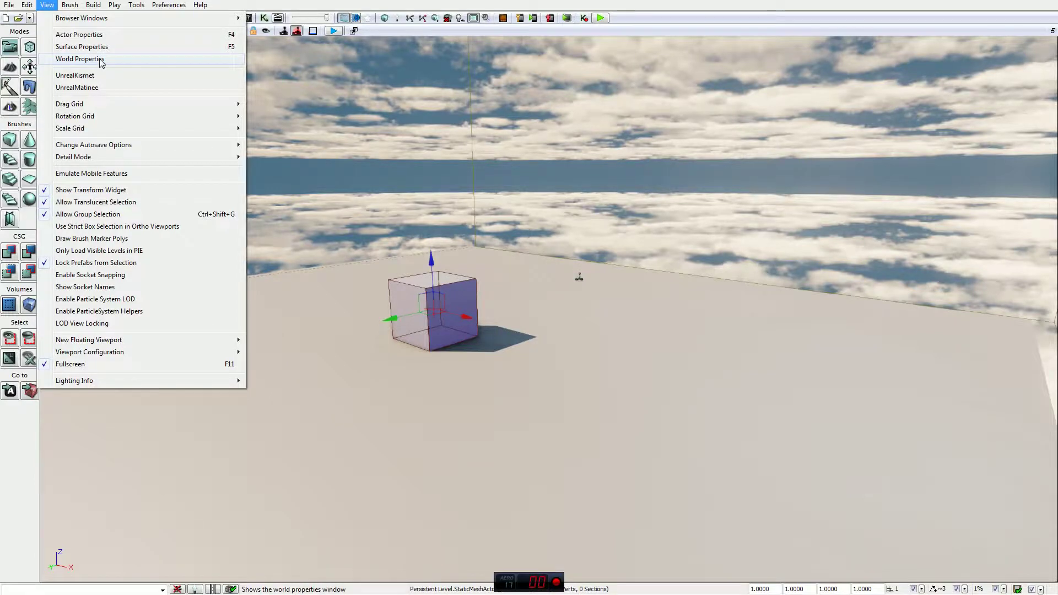
click(79, 59)
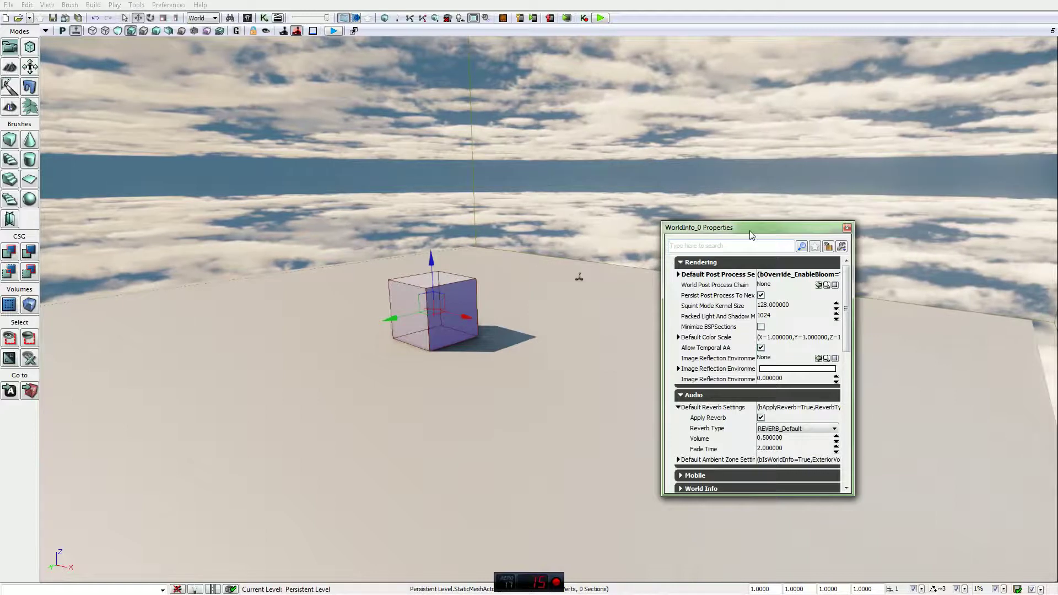
drag(727, 227, 584, 154)
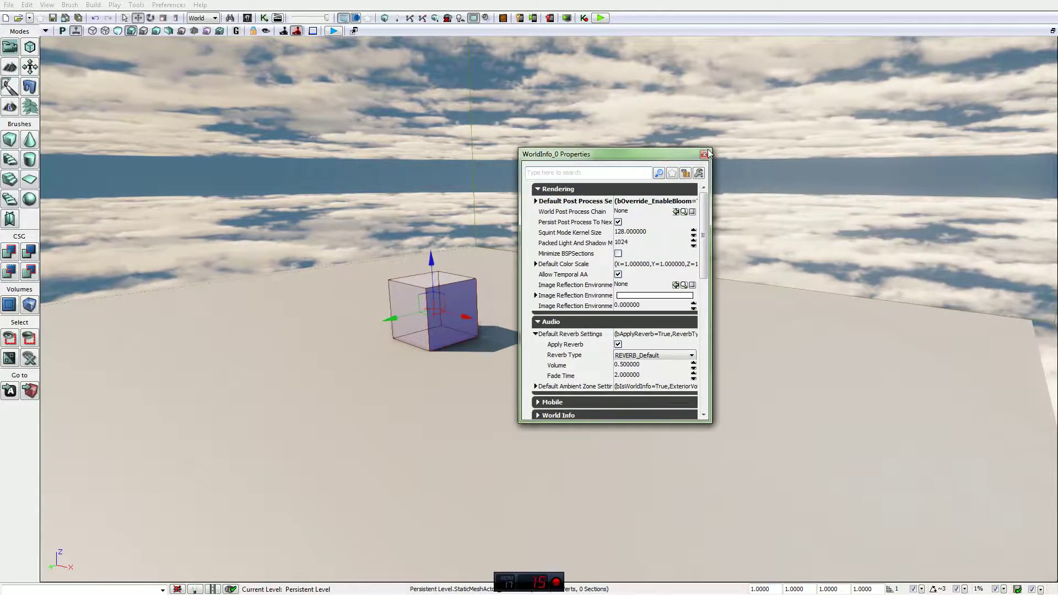
drag(708, 147, 965, 80)
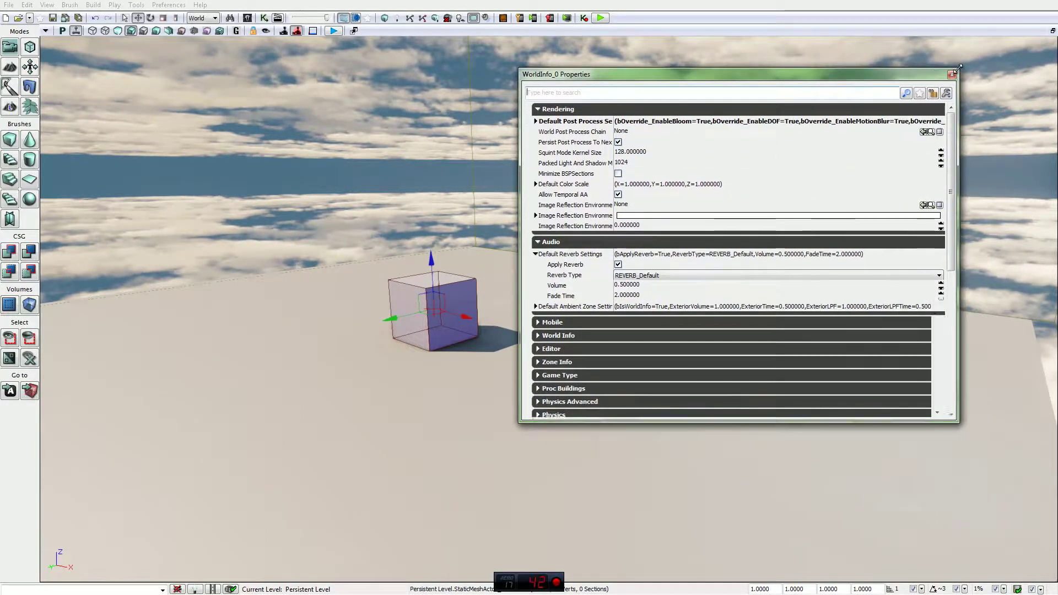
drag(646, 86, 476, 116)
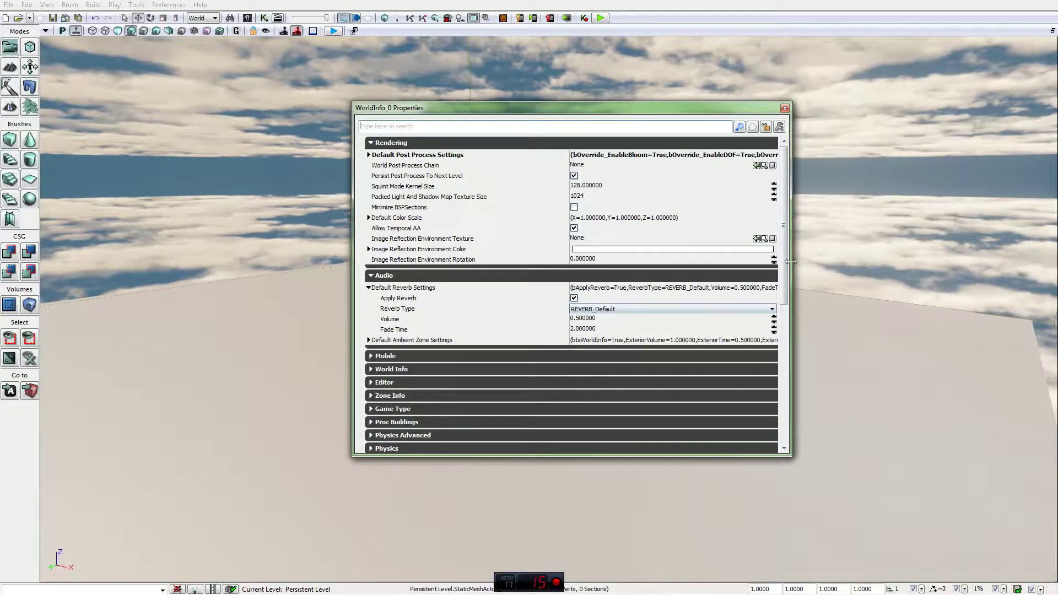
scroll(787, 286, down, 3)
drag(787, 296, 786, 316)
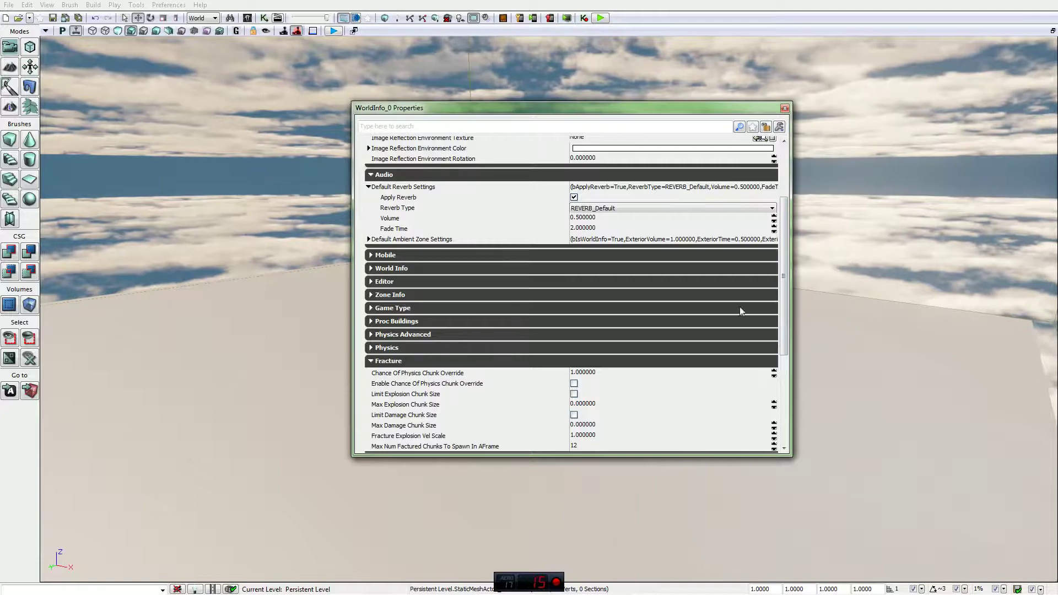
drag(785, 288, 785, 265)
click(785, 109)
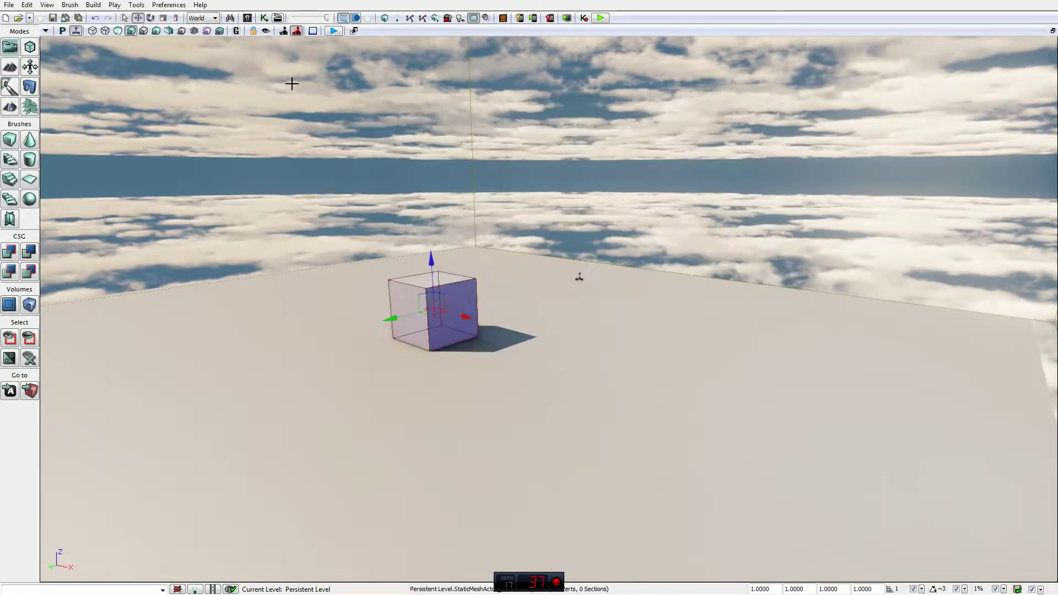
Step: Switch the editor's Detail Mode to Low and set it back to High
click(47, 4)
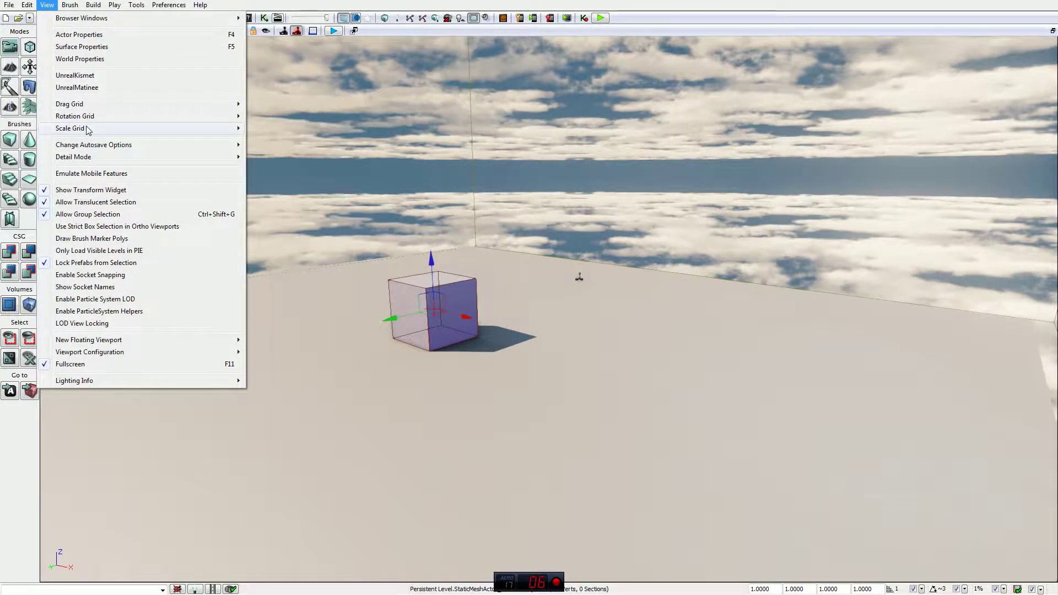
mouse_move(88, 130)
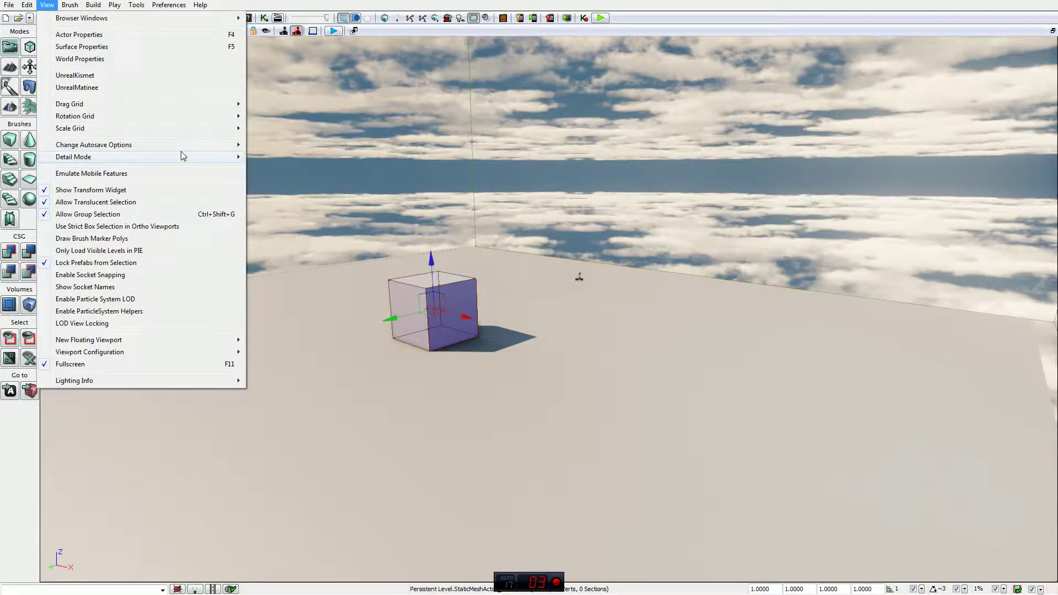
mouse_move(183, 156)
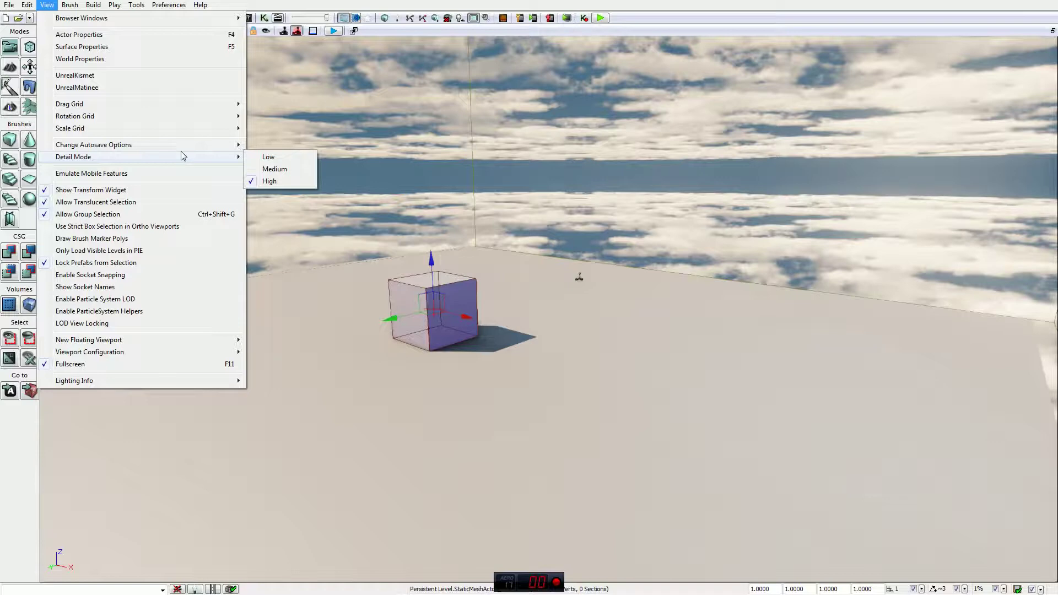
click(272, 156)
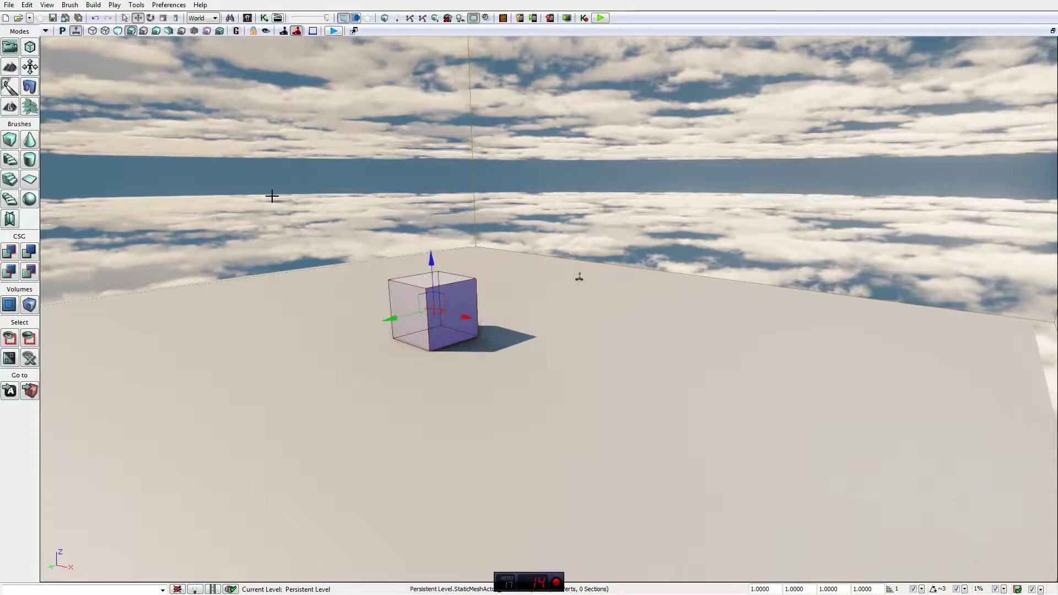
click(47, 5)
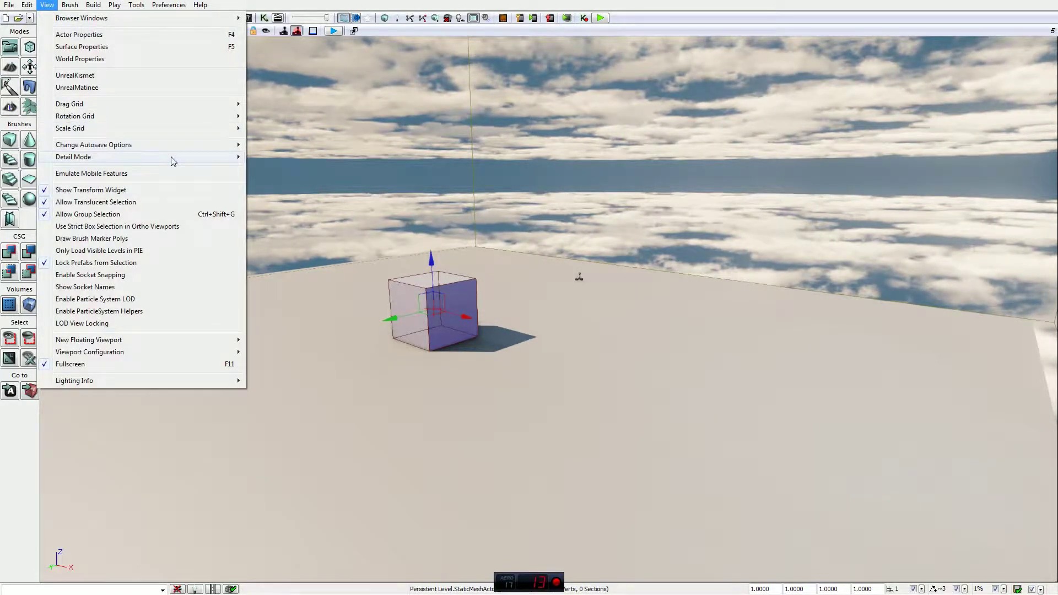
click(293, 184)
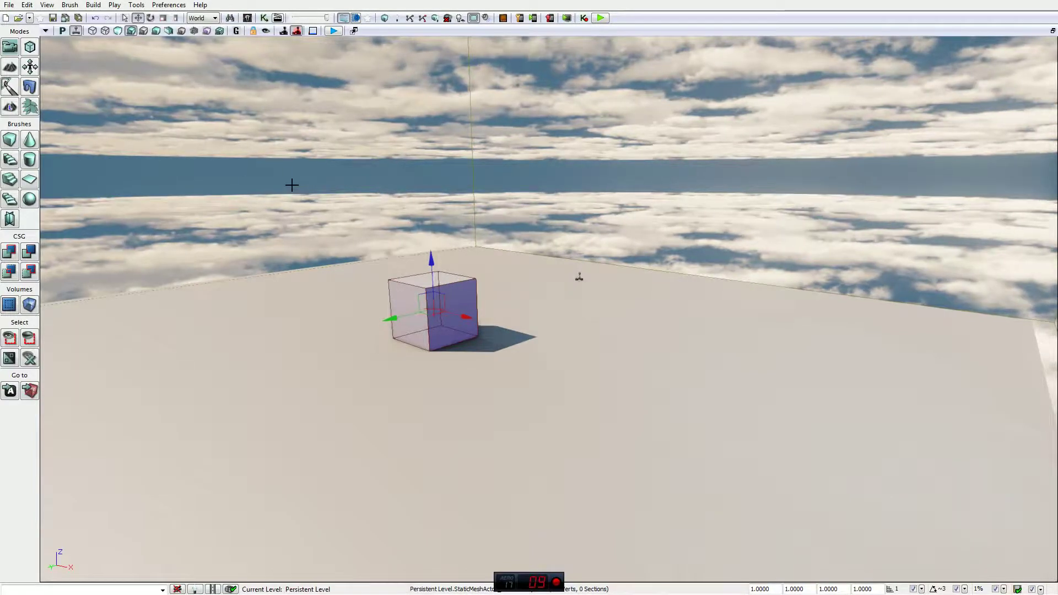
Step: Check the New Floating Viewport and Viewport Configuration options, and restore the maximized perspective viewport to the four-view layout
click(47, 5)
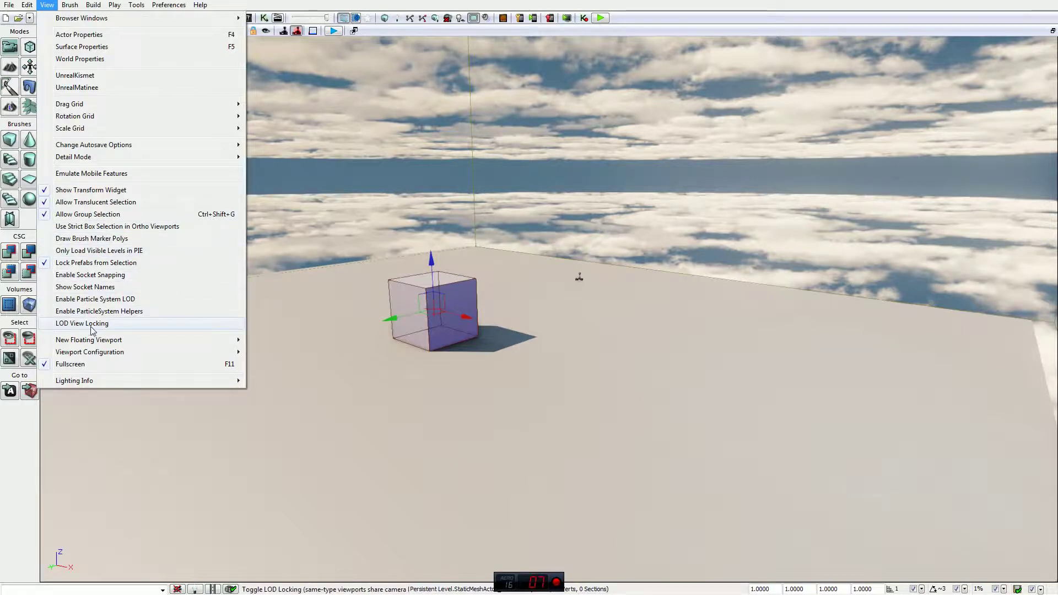
mouse_move(106, 342)
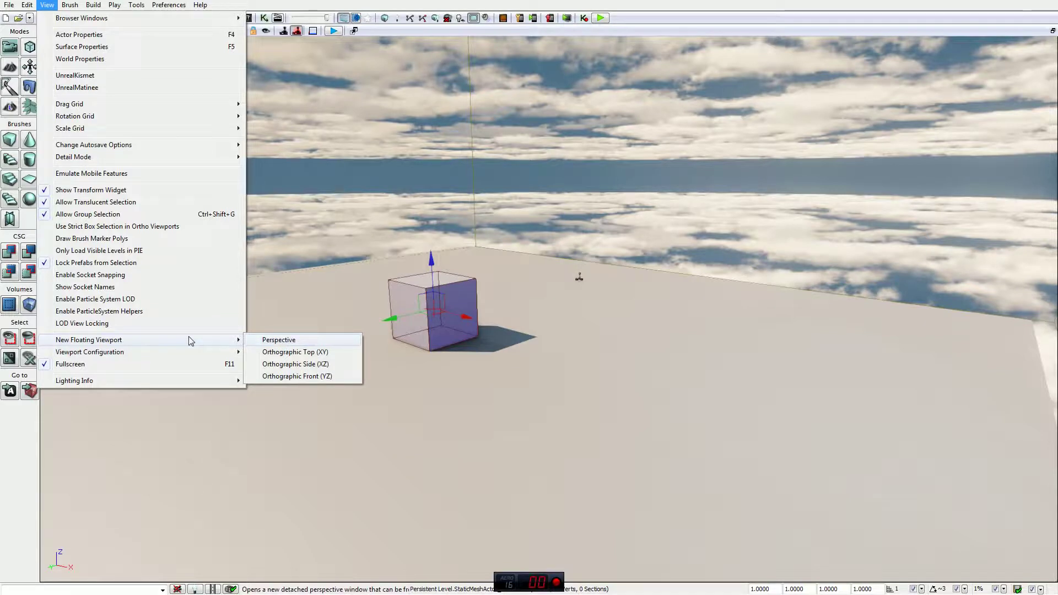
mouse_move(190, 356)
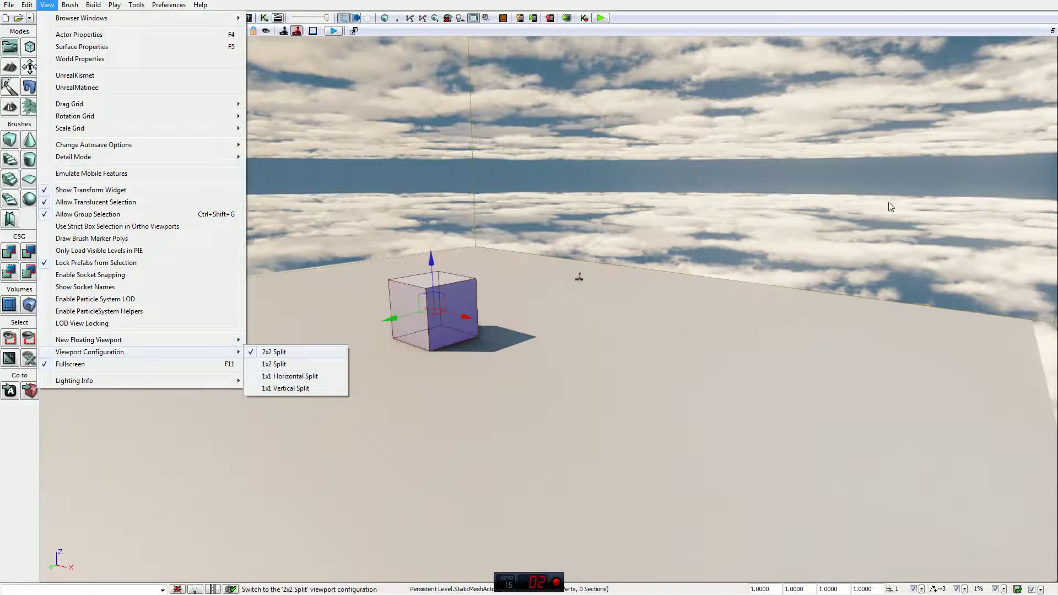
click(1053, 32)
click(1053, 32)
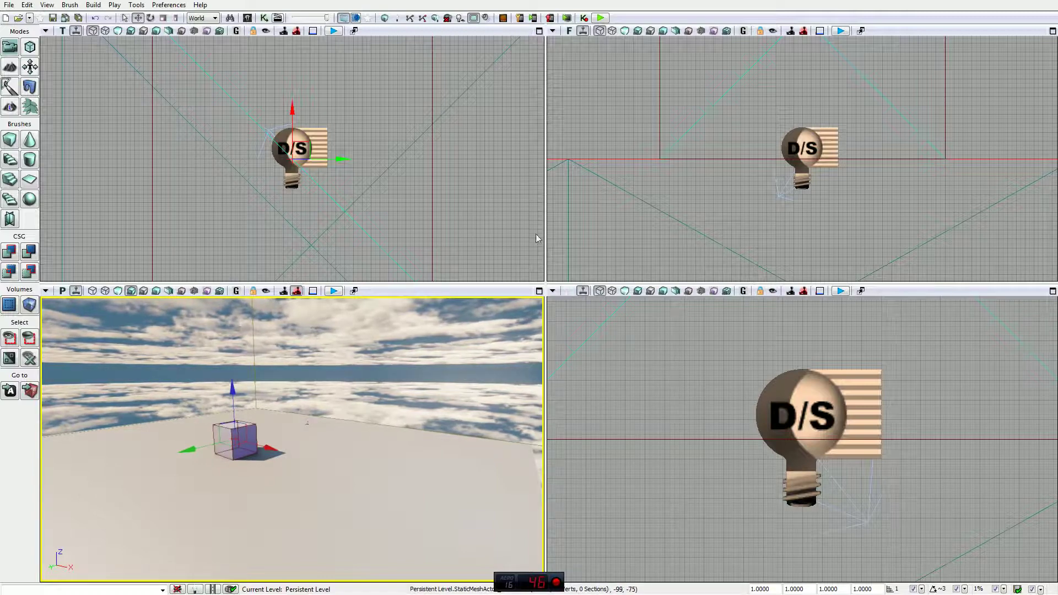
Step: Try the 1x2 Split viewport configuration, followed by the 1x1 Vertical Split
click(48, 5)
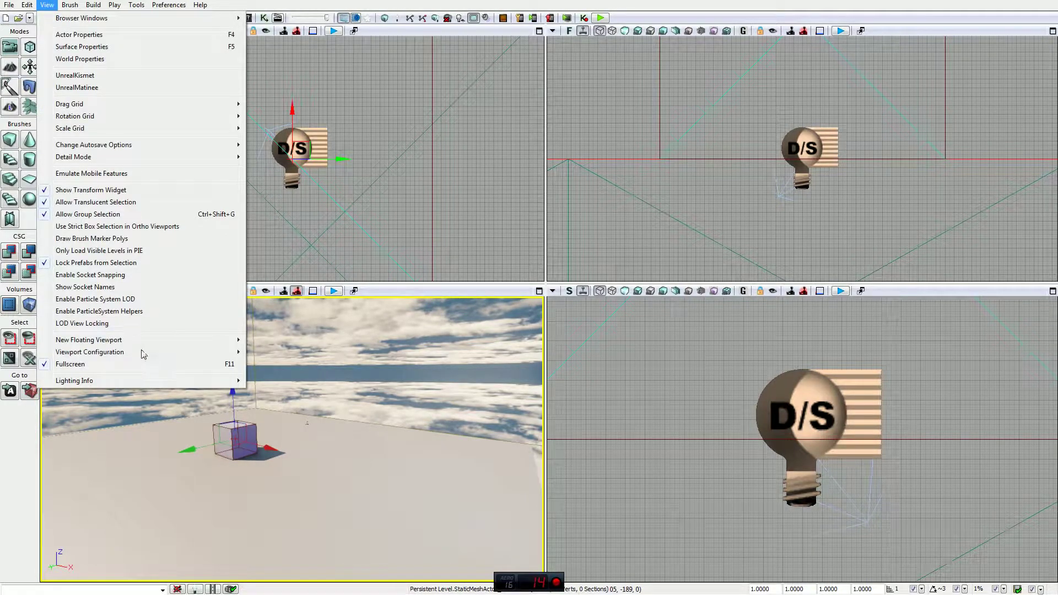
click(285, 365)
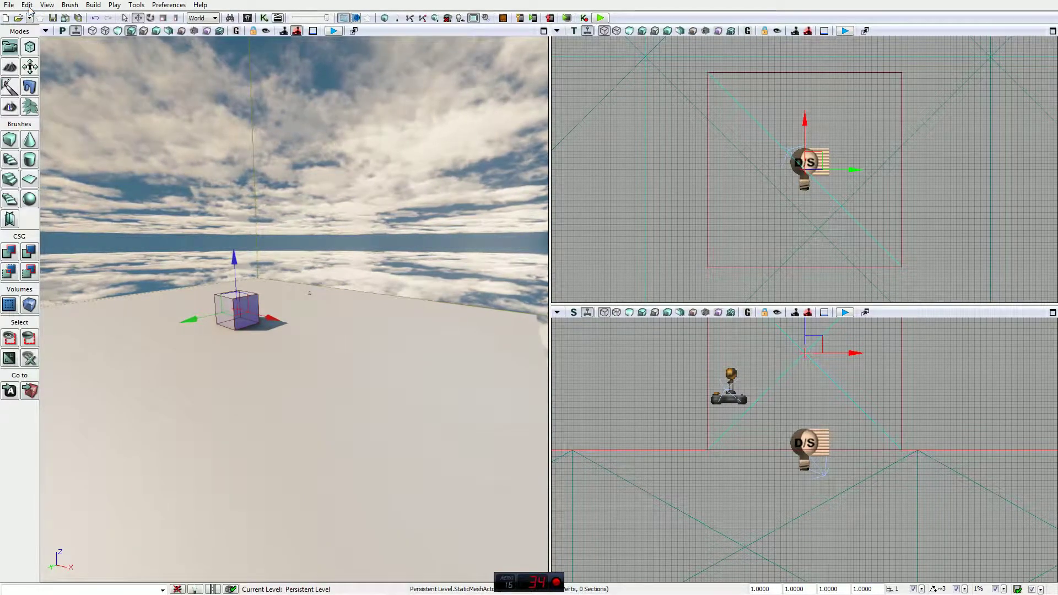
click(47, 4)
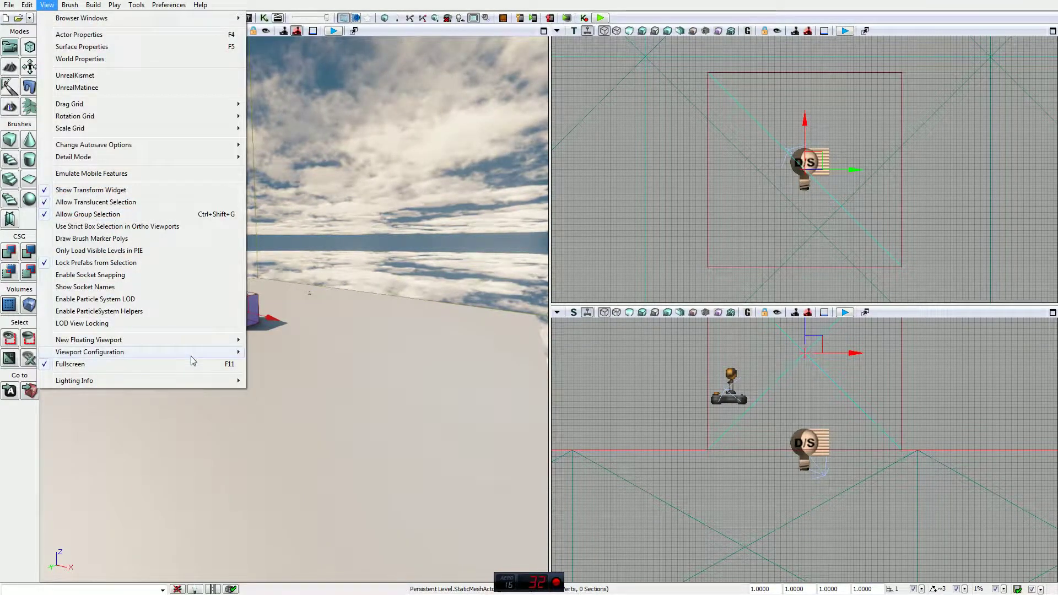
mouse_move(190, 353)
click(287, 392)
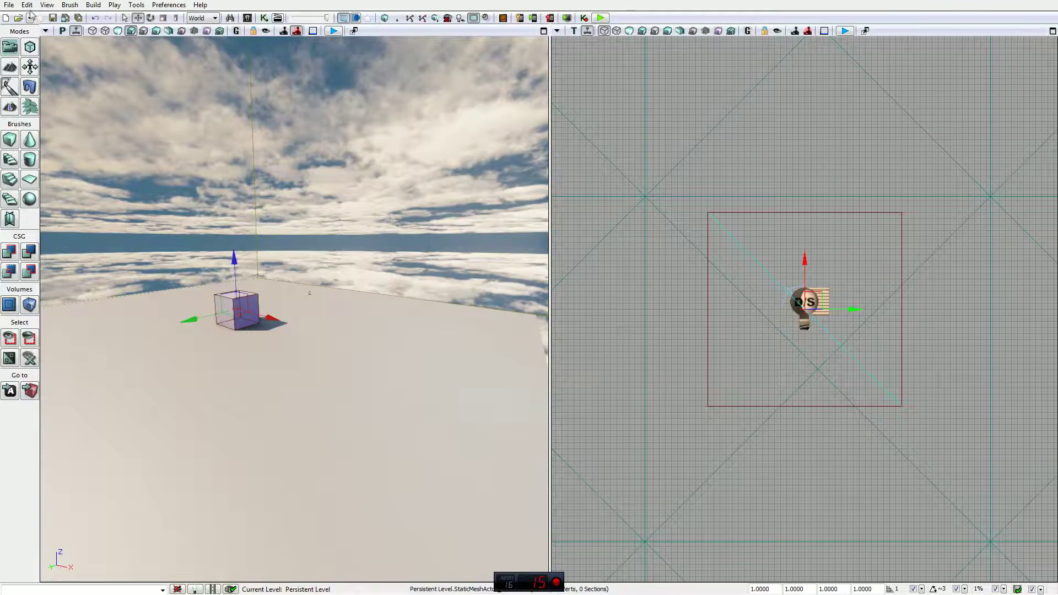
Step: Switch the viewport configuration to 1x1 Horizontal Split and lower the divider to enlarge the perspective viewport
click(47, 4)
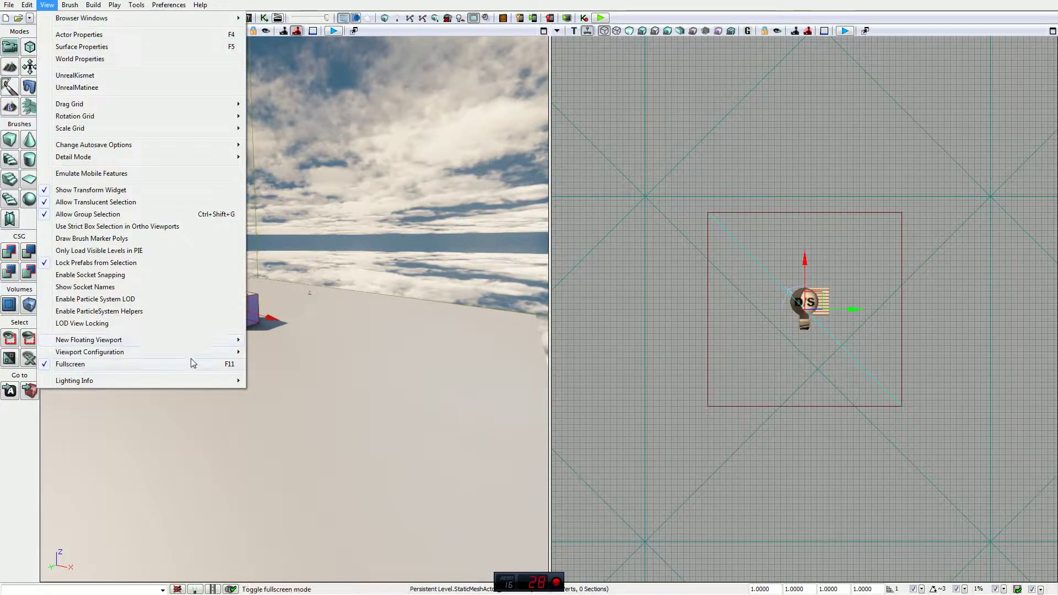
mouse_move(193, 352)
click(301, 376)
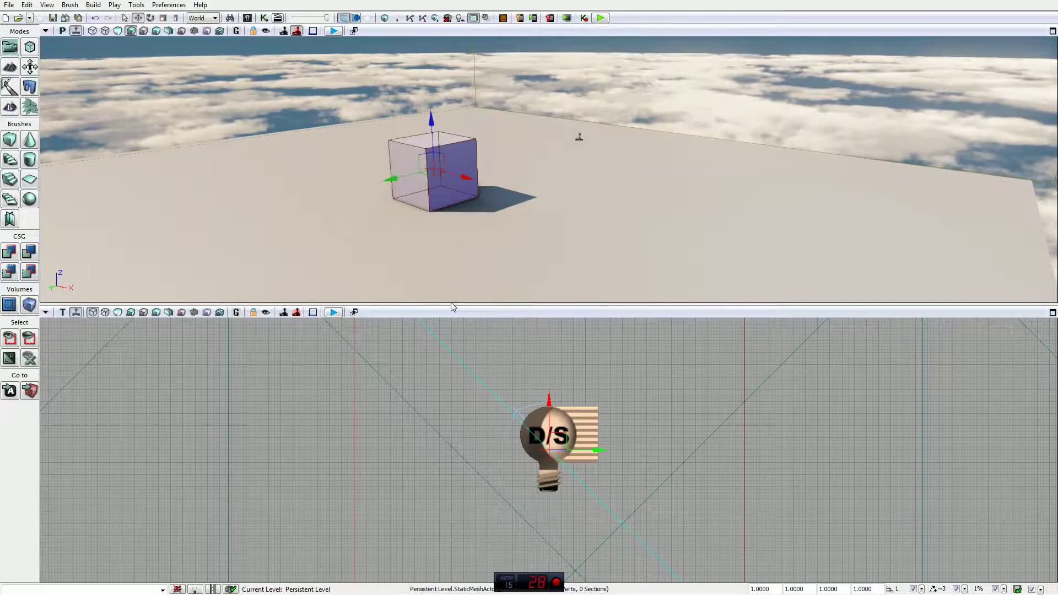
drag(452, 307, 458, 344)
Step: Switch the viewport configuration to 2x2 Split and resize the four viewports by moving their dividers
click(47, 5)
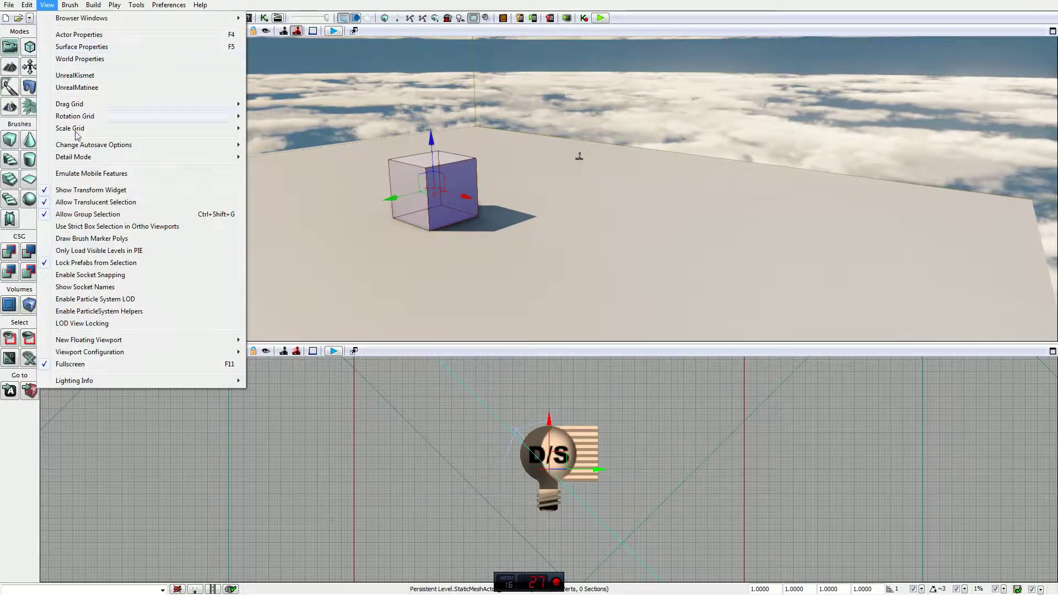
mouse_move(177, 353)
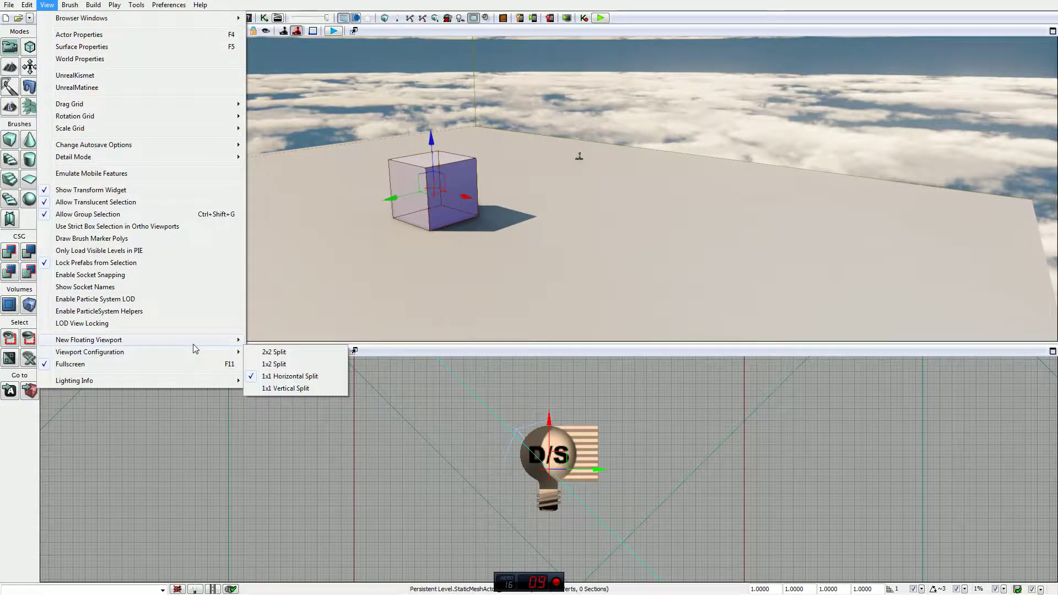
click(270, 354)
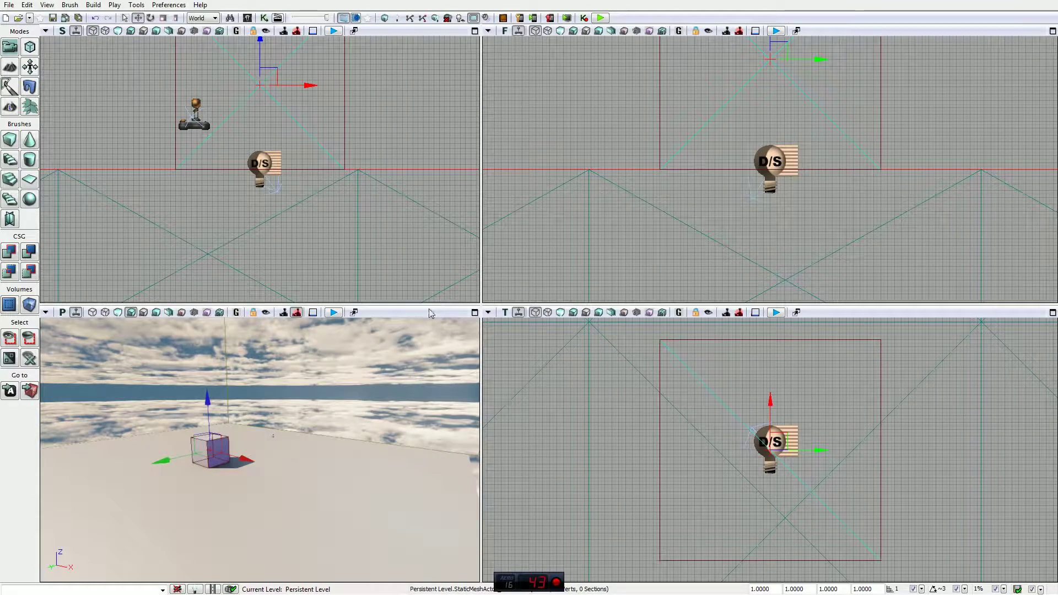
drag(429, 308, 434, 391)
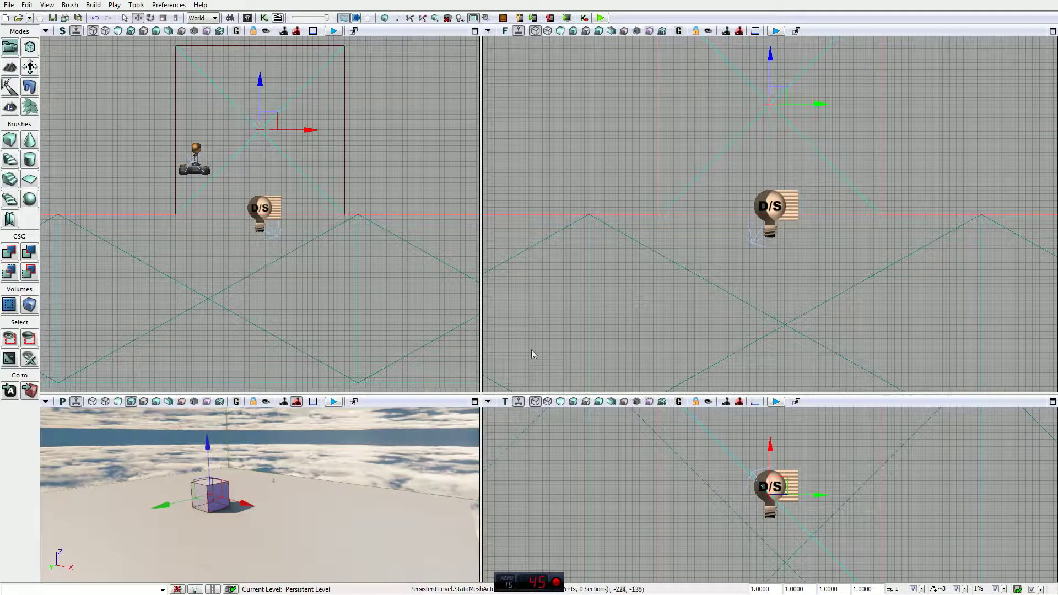
drag(574, 453, 575, 453)
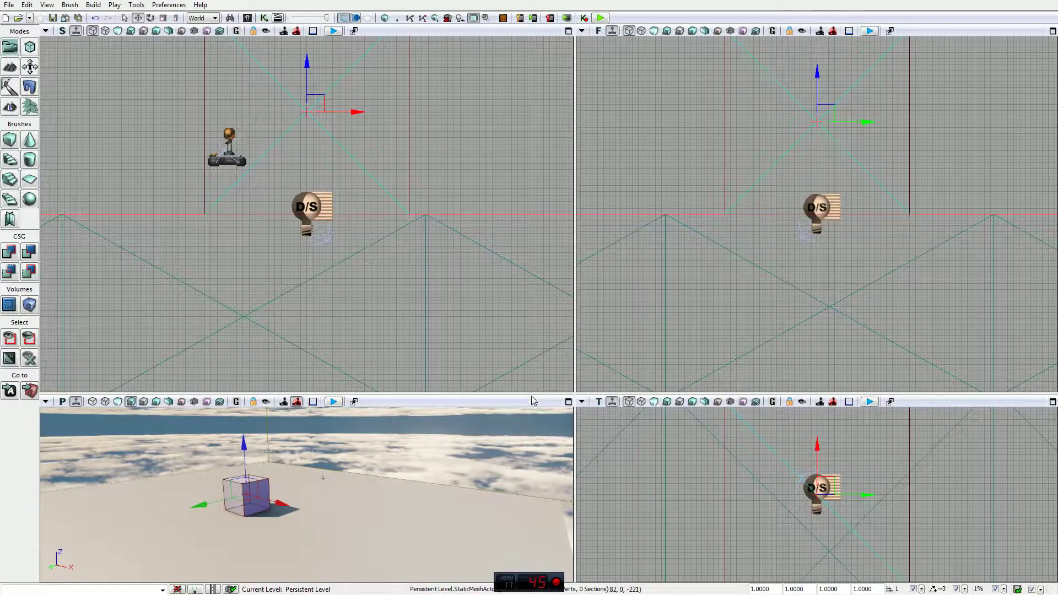
Step: Reapply the 2x2 Split viewport configuration to reset the four viewports to equal sizes
click(47, 5)
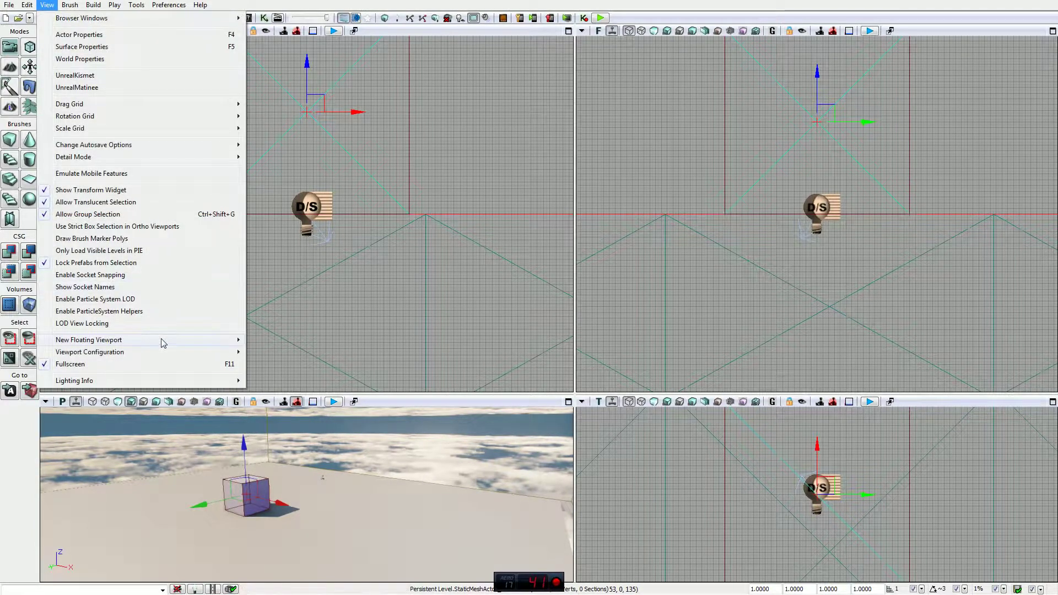
mouse_move(161, 352)
click(262, 352)
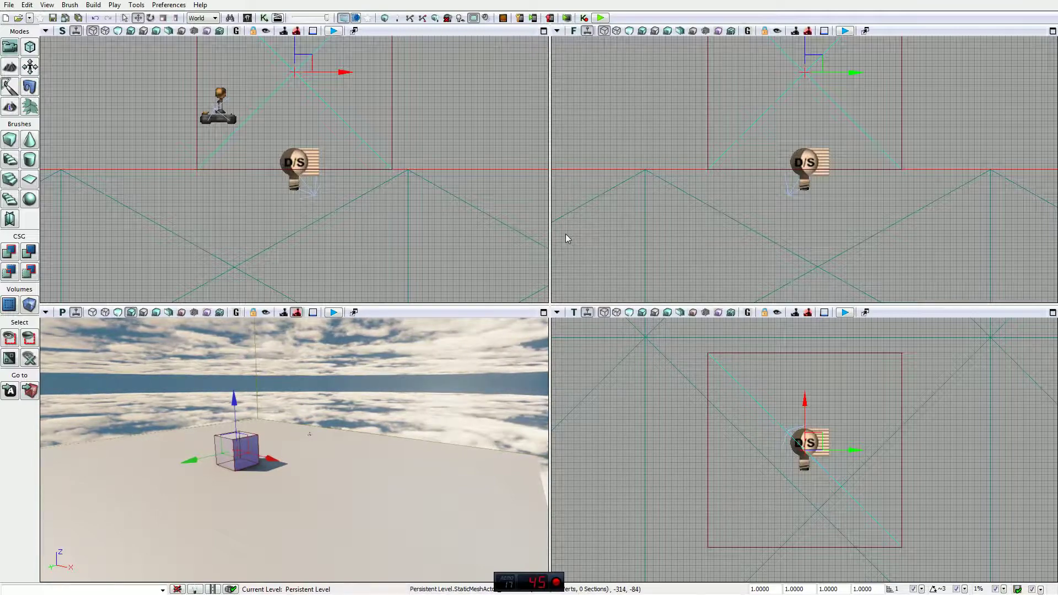
Step: Try to open UnrealMatinee and dismiss the resulting message
click(47, 5)
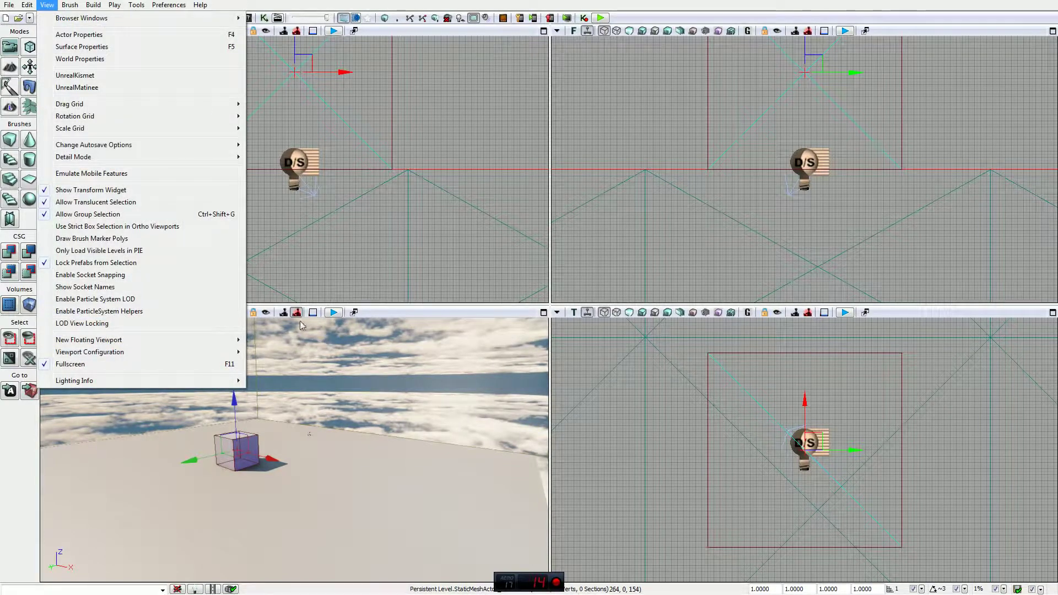
mouse_move(226, 354)
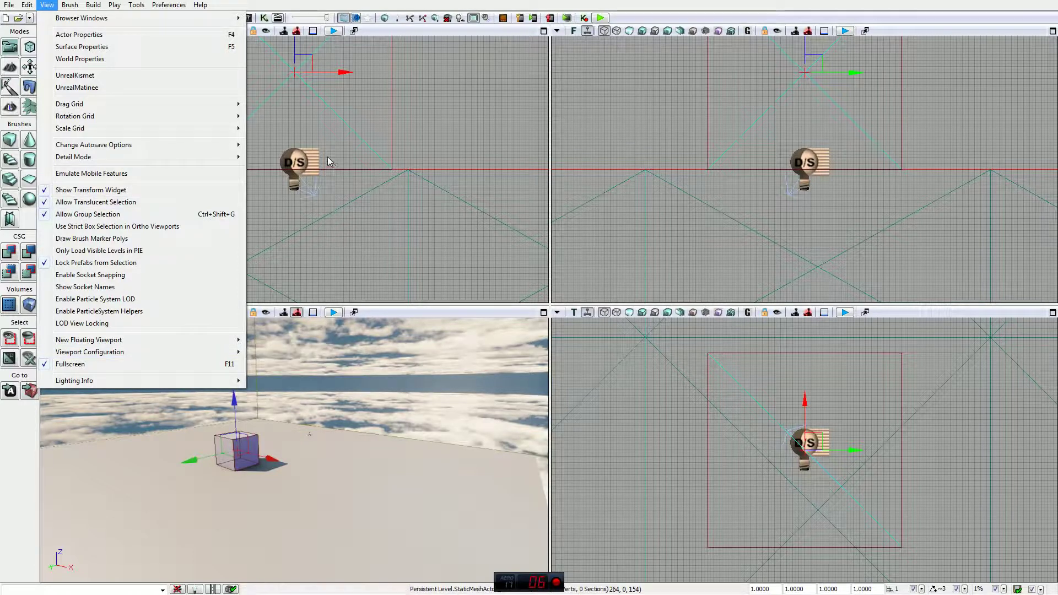
click(98, 88)
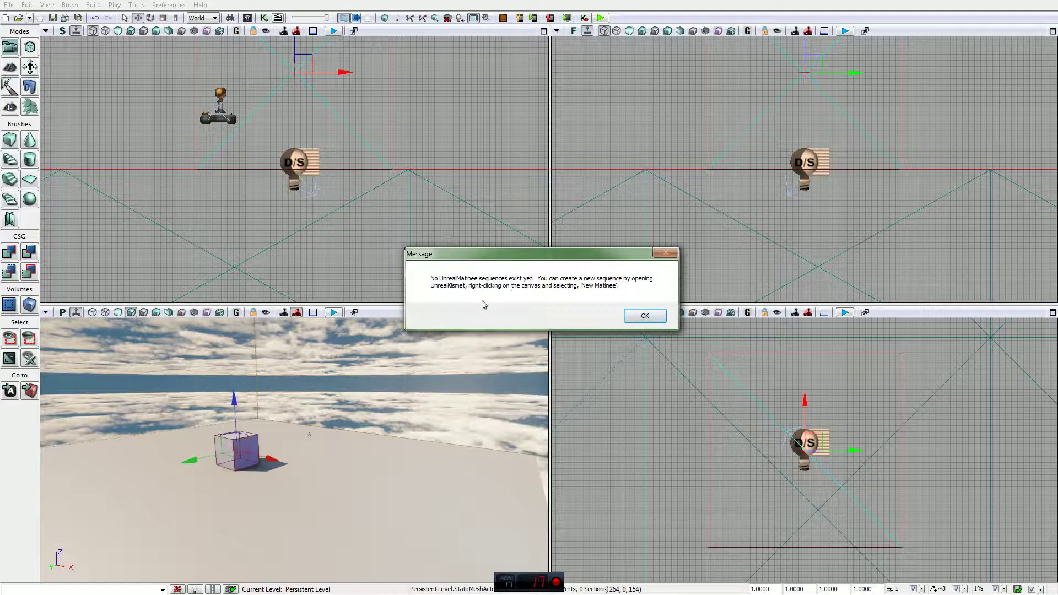
click(656, 315)
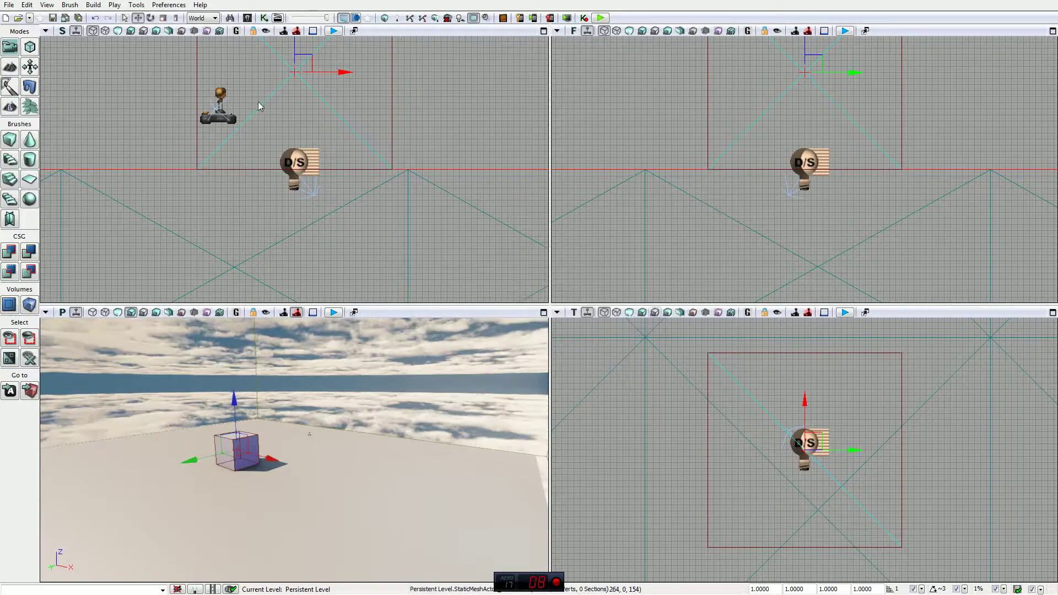
Step: Open the UnrealKismet editor and restore its minimized window
click(48, 7)
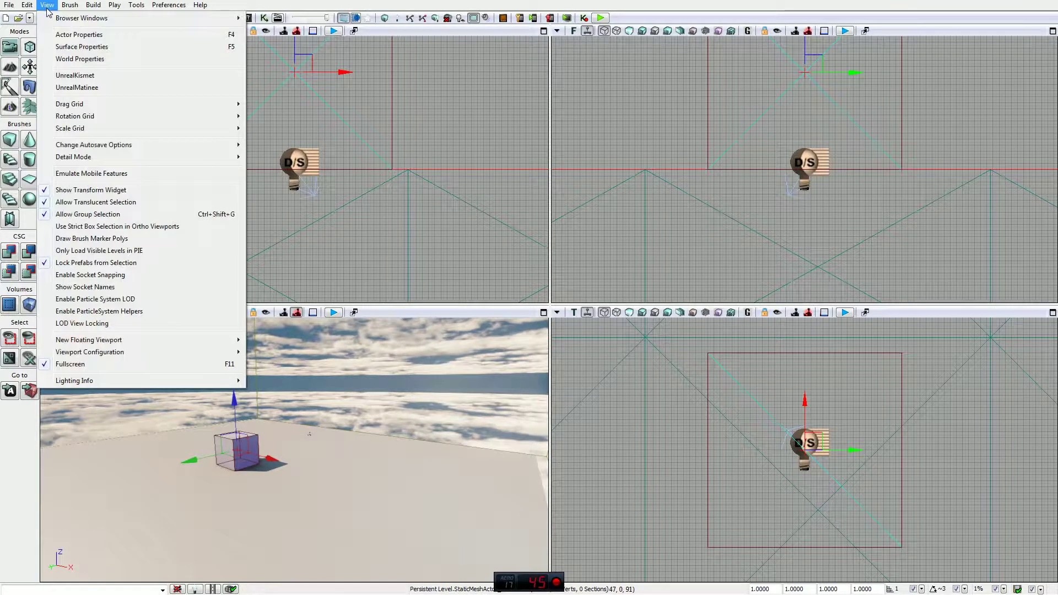
click(106, 77)
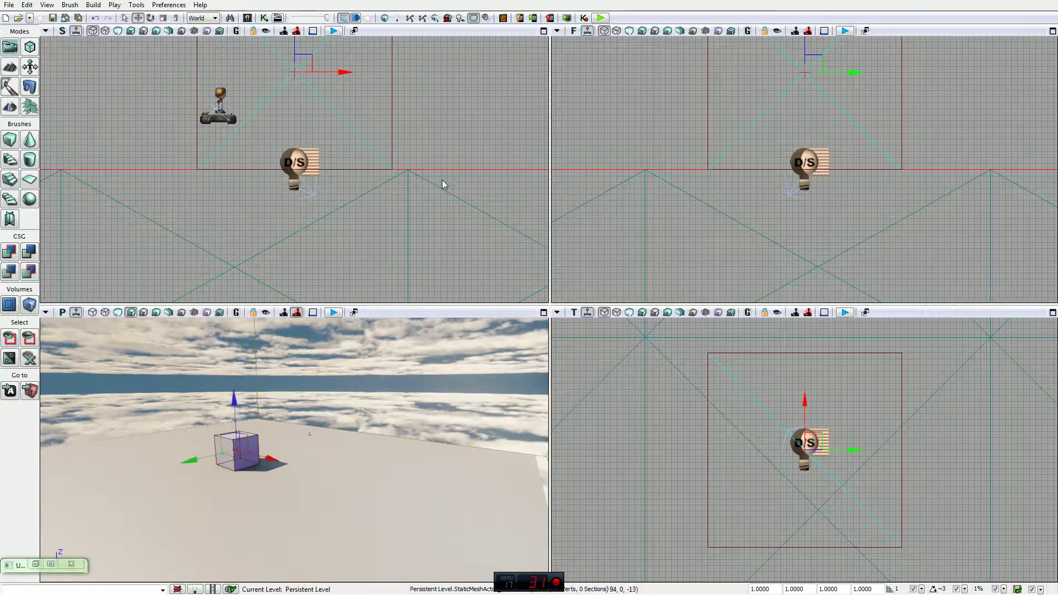
click(35, 564)
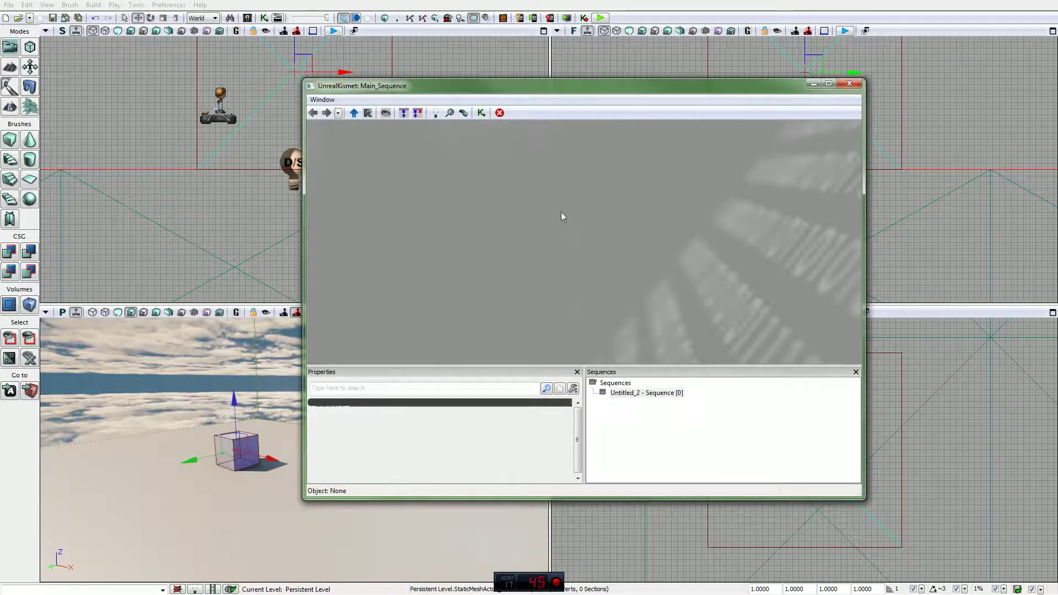
Step: Add a new Actor Factory action node to the empty Kismet canvas and shift it slightly up and to the left
right_click(550, 193)
mouse_move(605, 193)
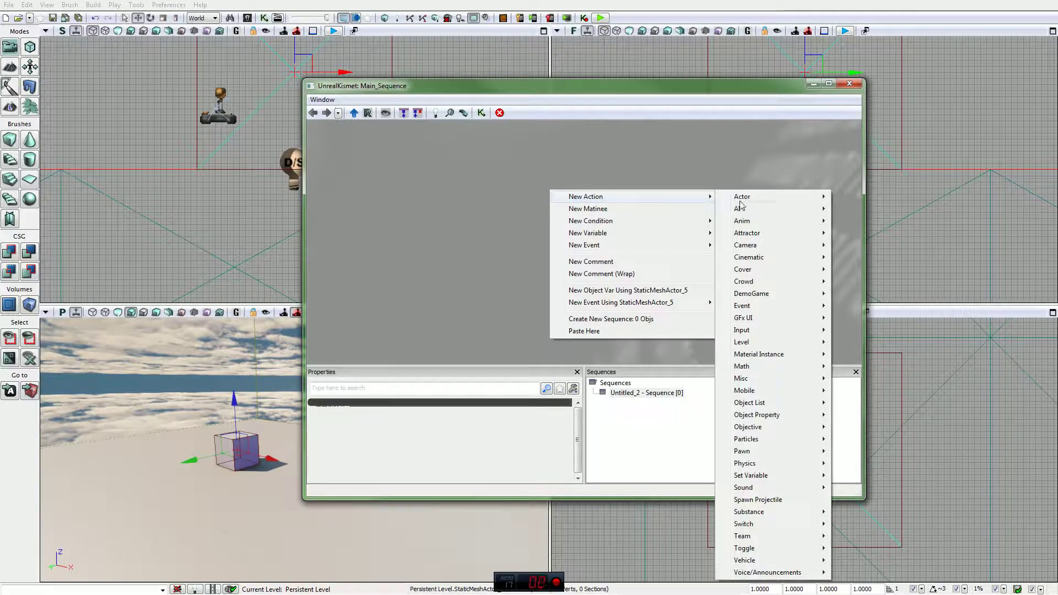
mouse_move(763, 198)
click(844, 198)
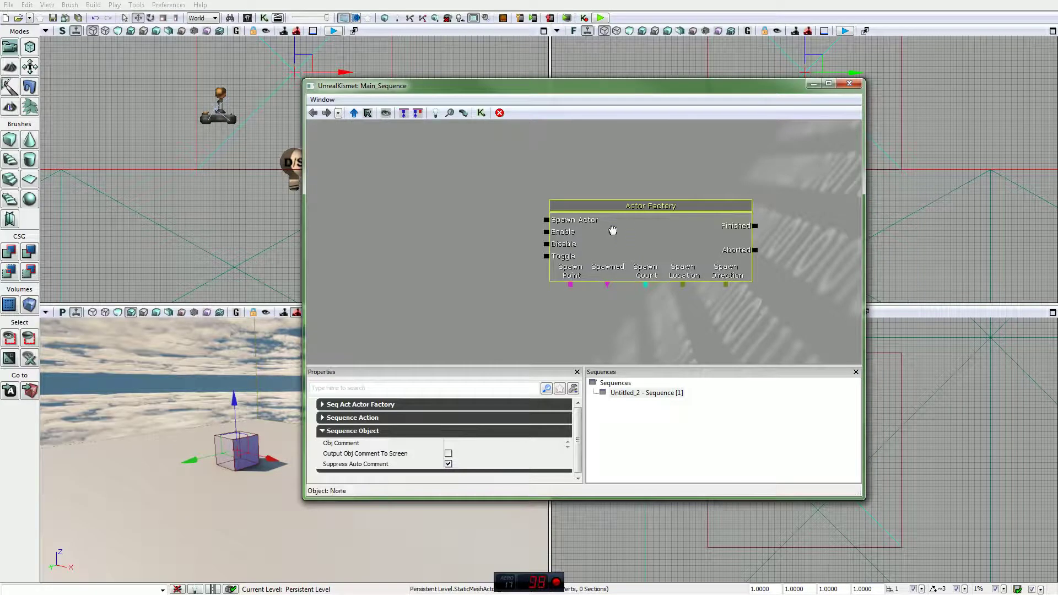
drag(624, 212, 588, 205)
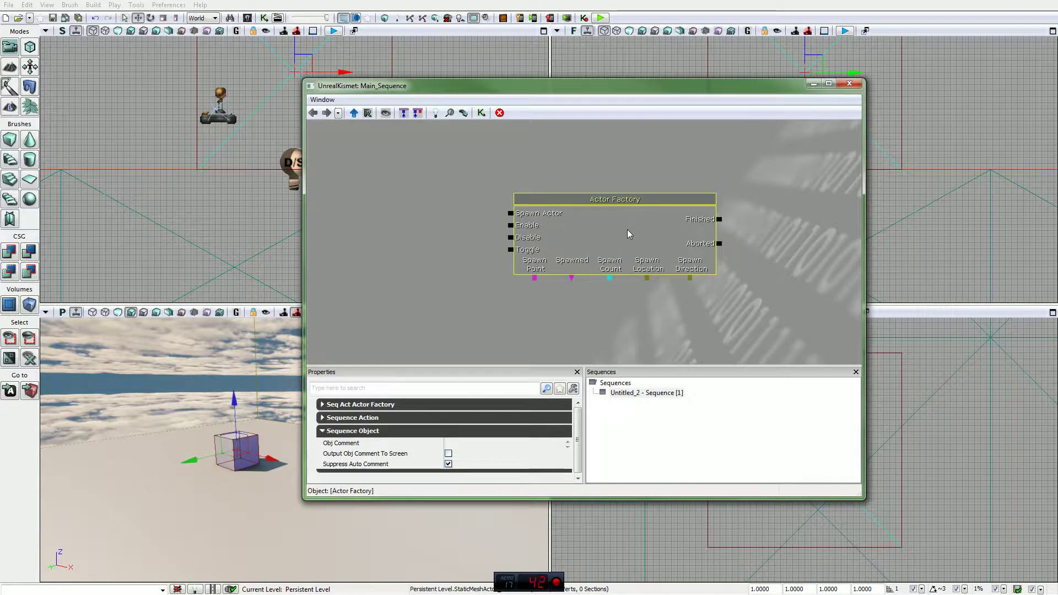
Step: Delete the Actor Factory node and close the Kismet window
key(Delete)
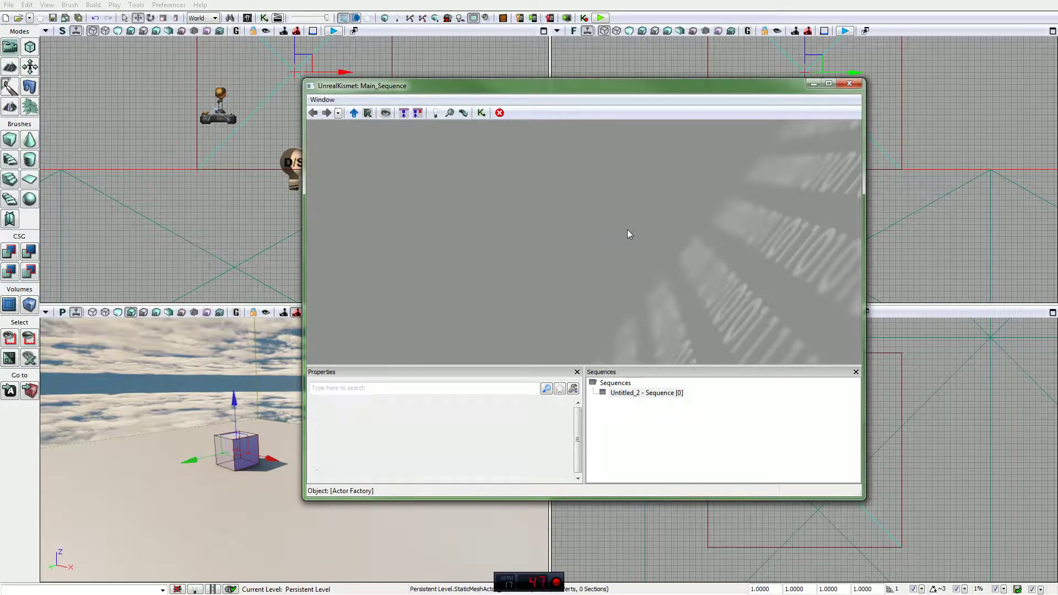
click(850, 85)
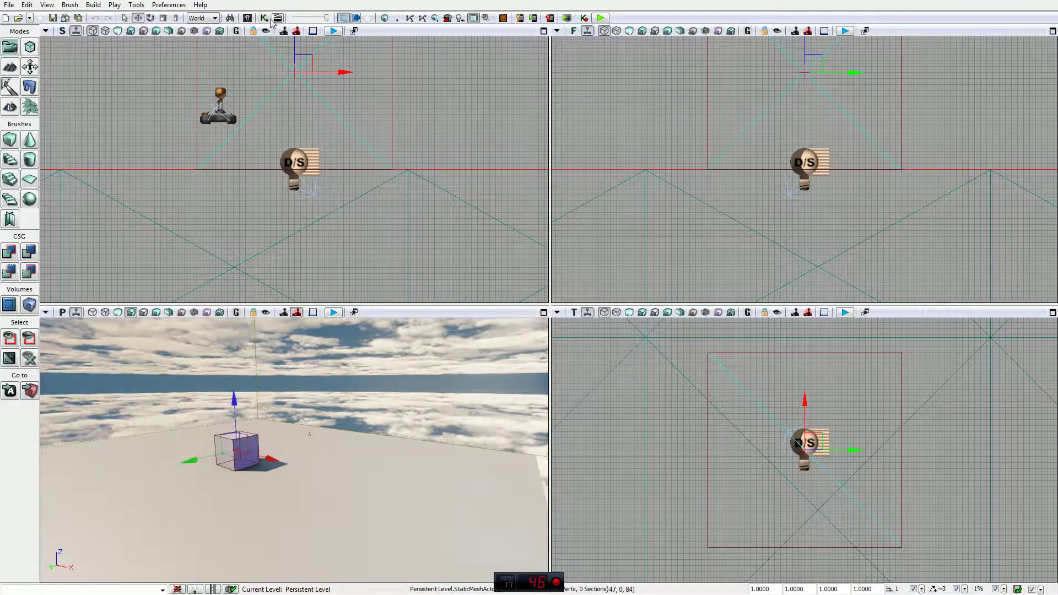
Step: Review the Brush commands, including the Add Volume types, and the Build commands
click(55, 7)
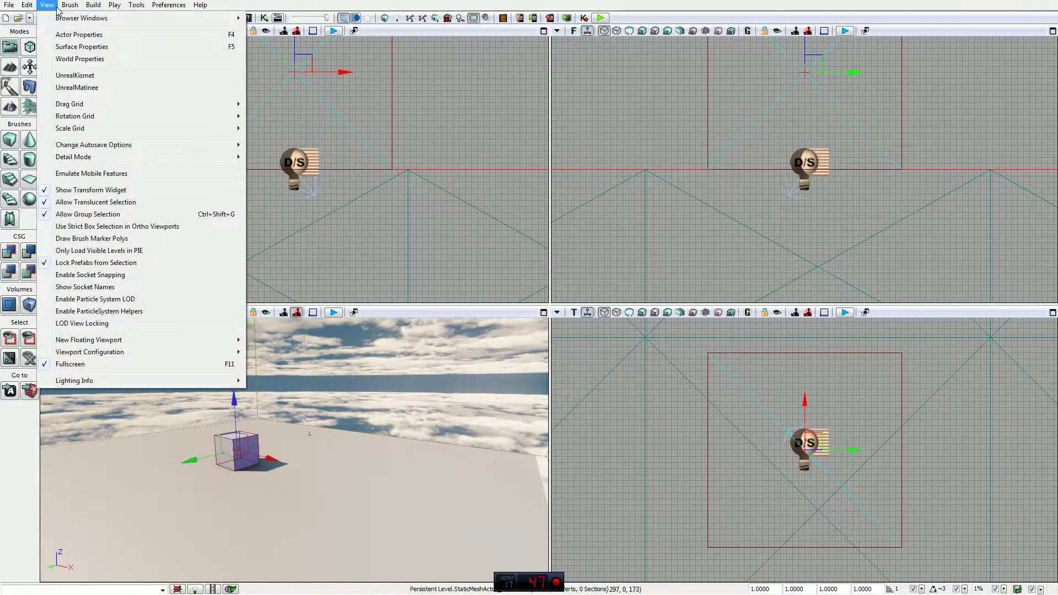
mouse_move(75, 6)
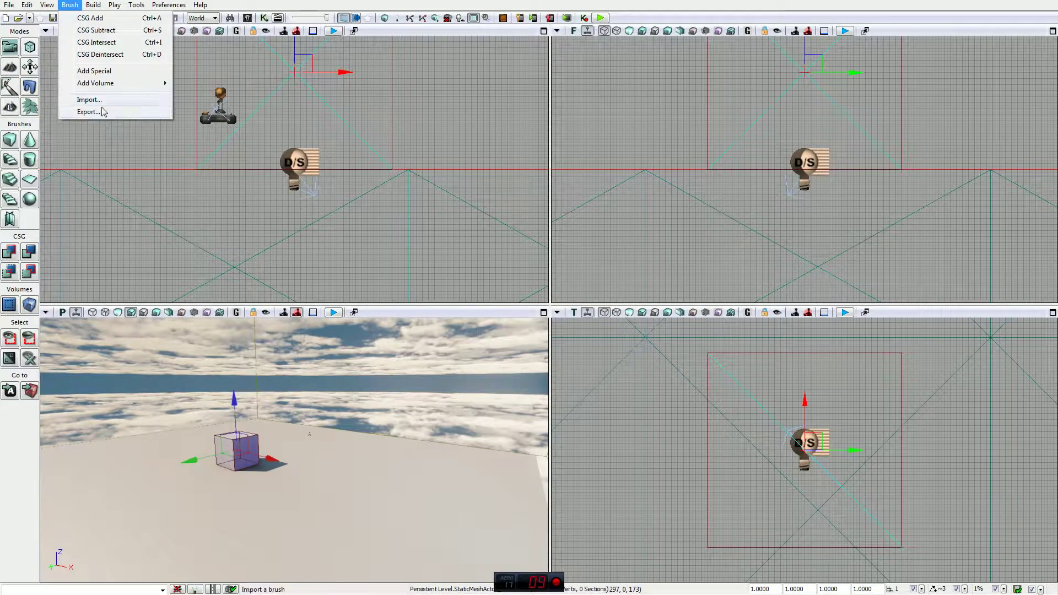
mouse_move(108, 88)
mouse_move(95, 9)
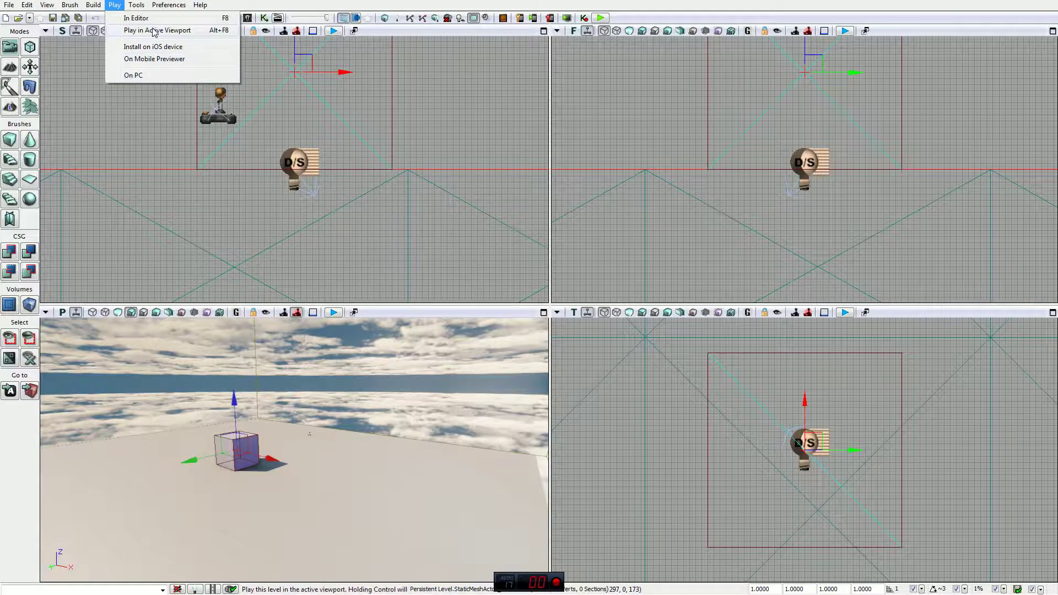
Step: Play the level in the editor three times, ending each play session
click(133, 75)
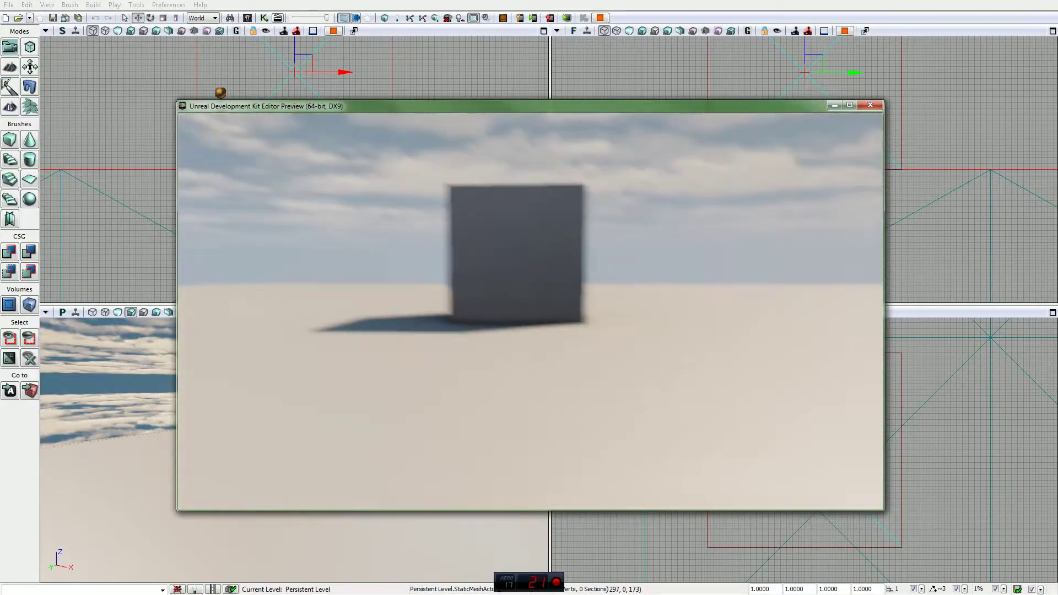
key(Escape)
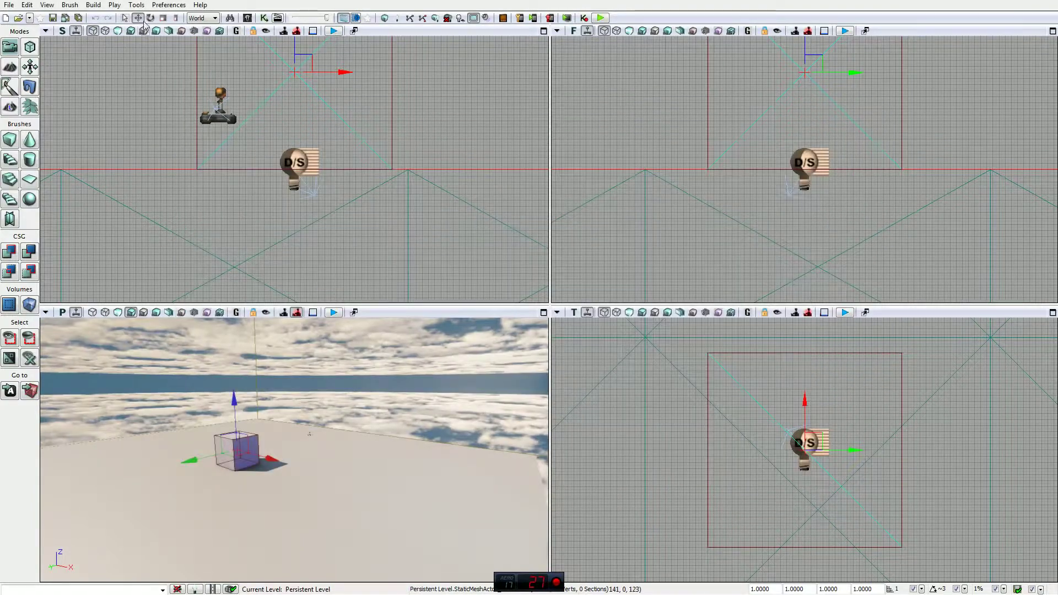
click(123, 6)
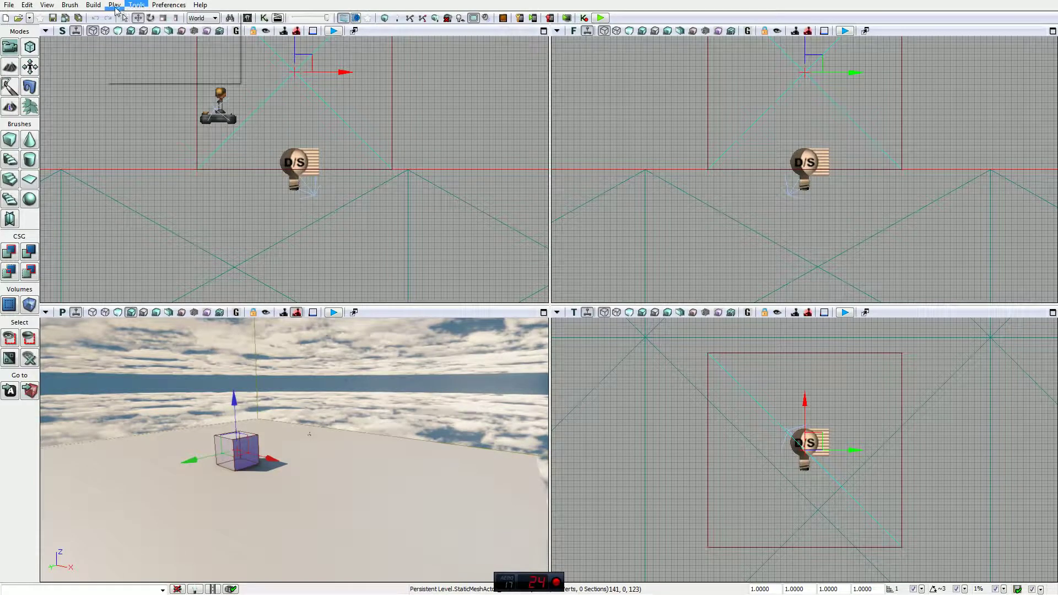
click(132, 18)
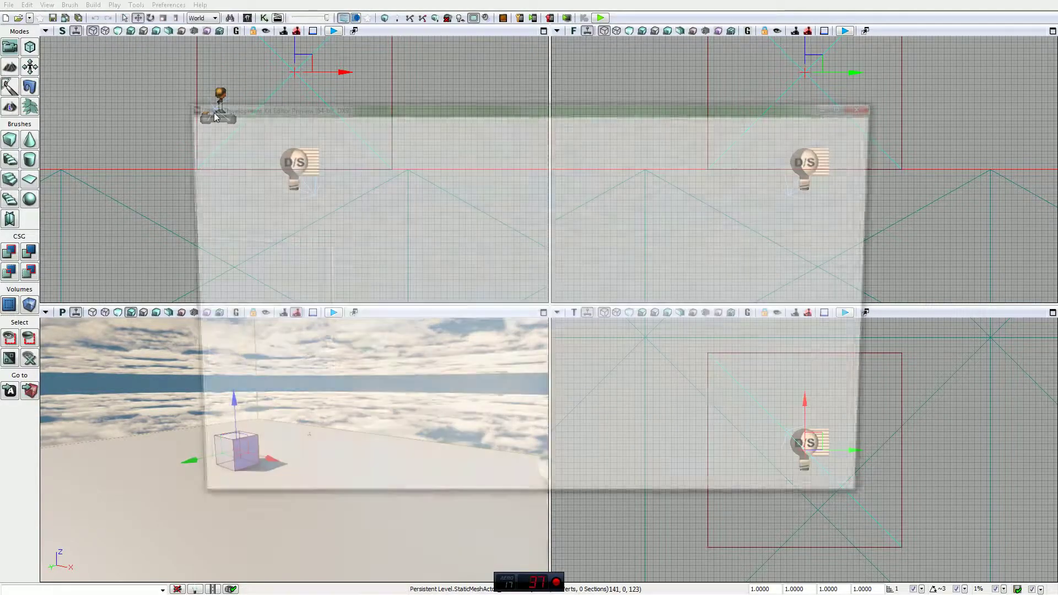
key(Escape)
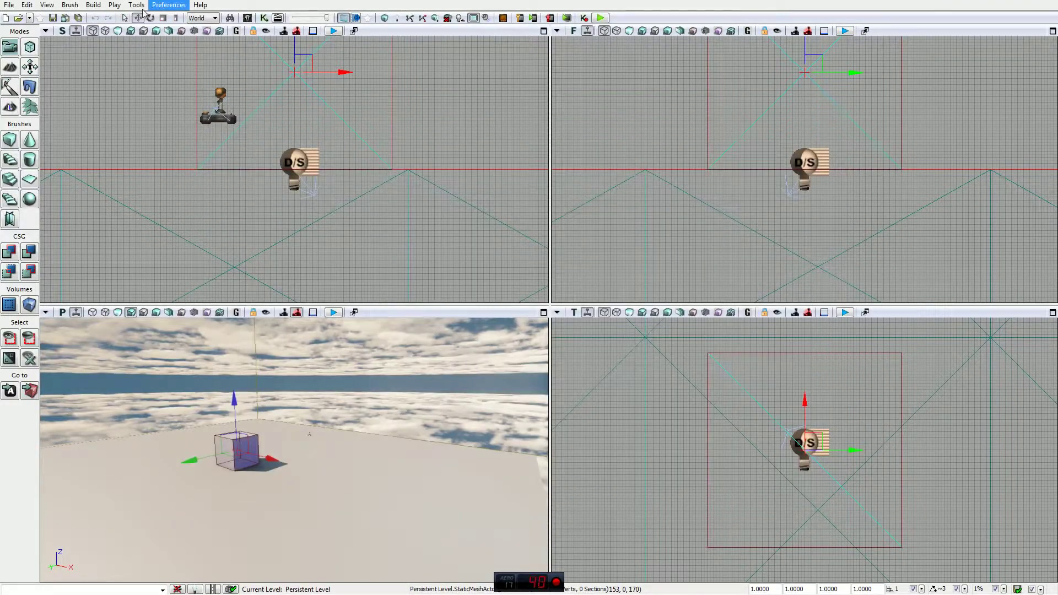
click(114, 6)
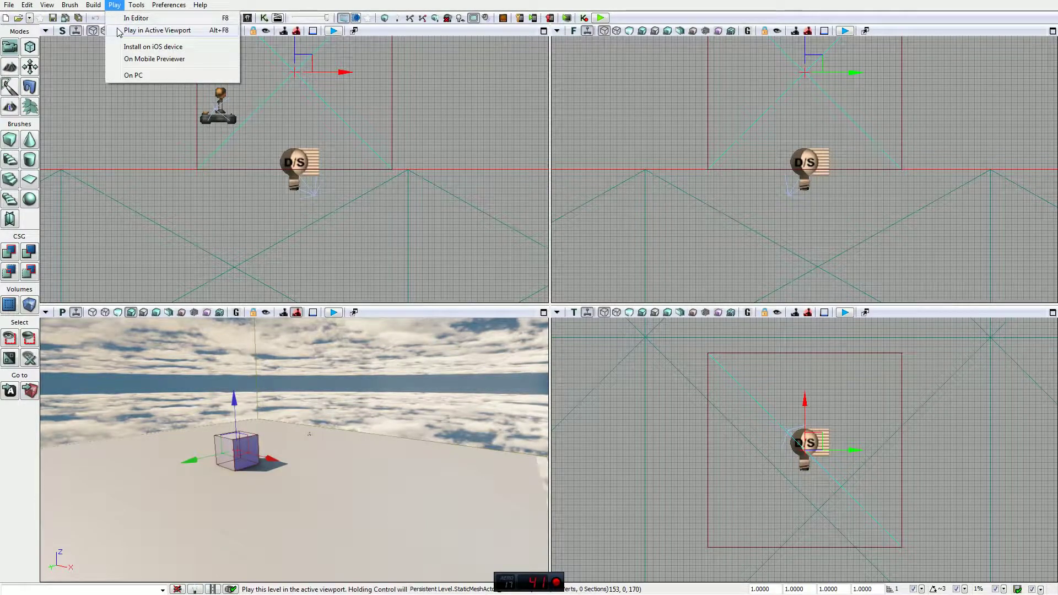
click(132, 19)
key(Escape)
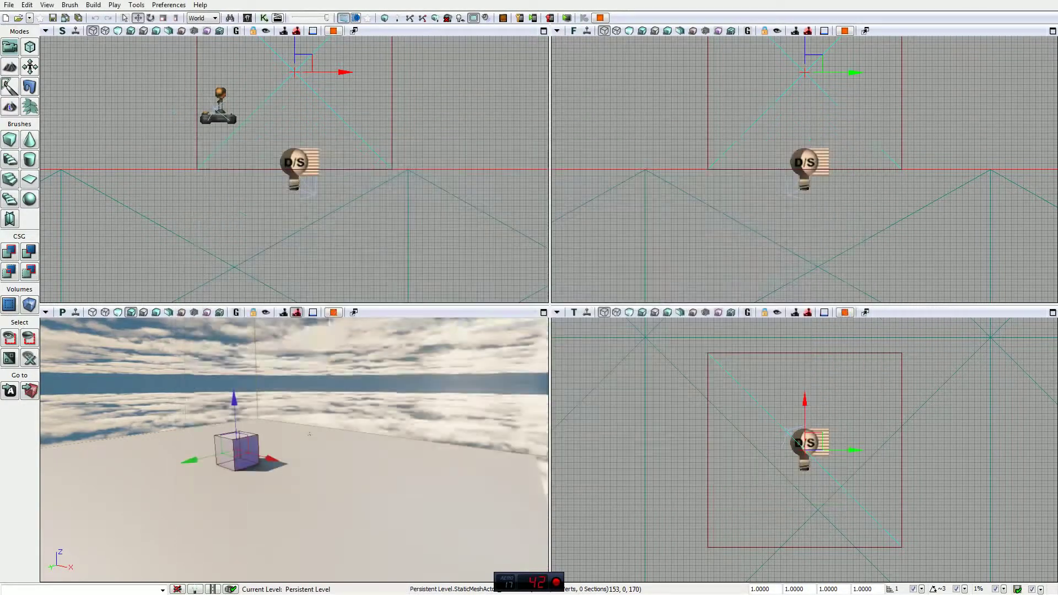
Step: Create a new terrain at location 0.0, 0.0, 0.0 with 16 by 16 patches
click(136, 6)
mouse_move(117, 6)
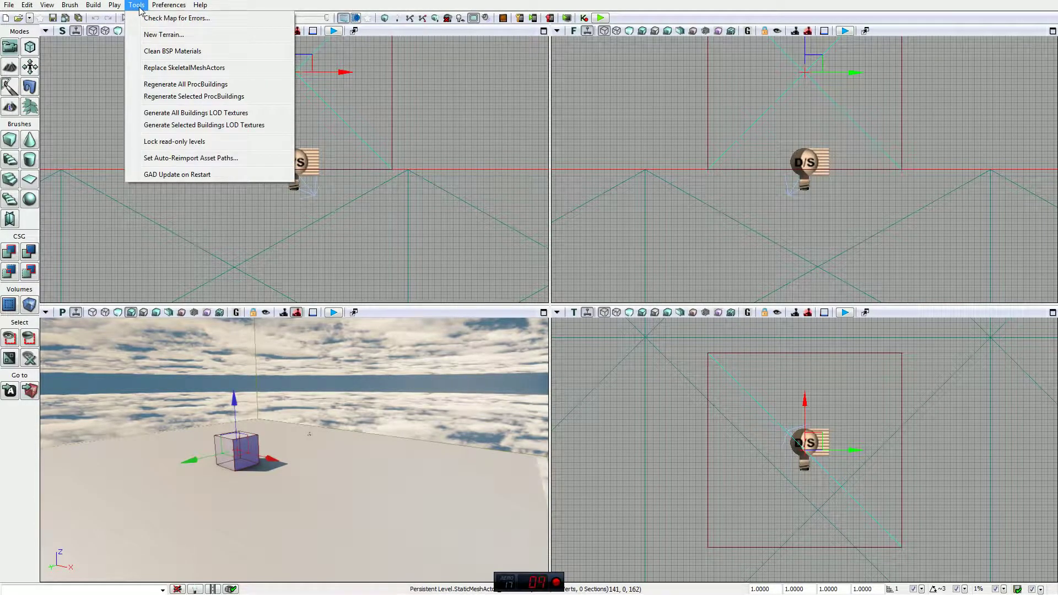
click(150, 36)
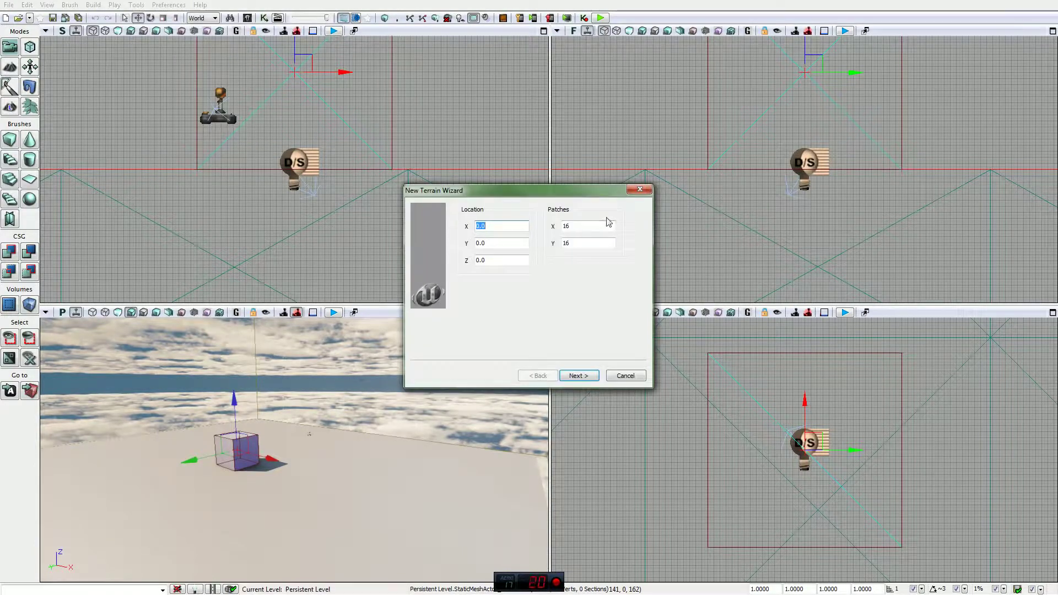
click(580, 376)
click(583, 378)
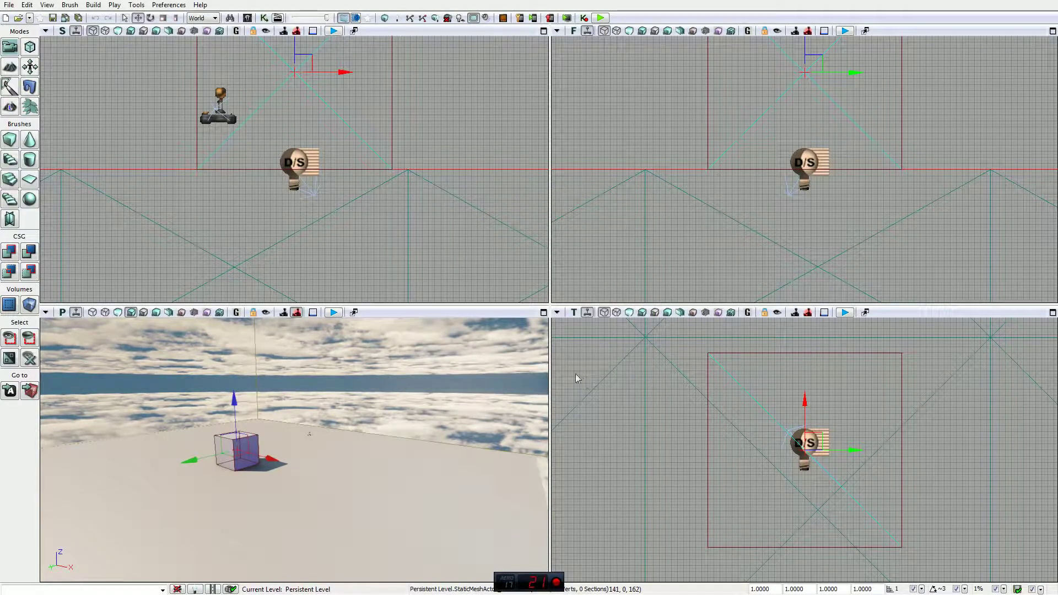
Step: View the TerrainEdit settings for the new terrain and close the window
click(11, 67)
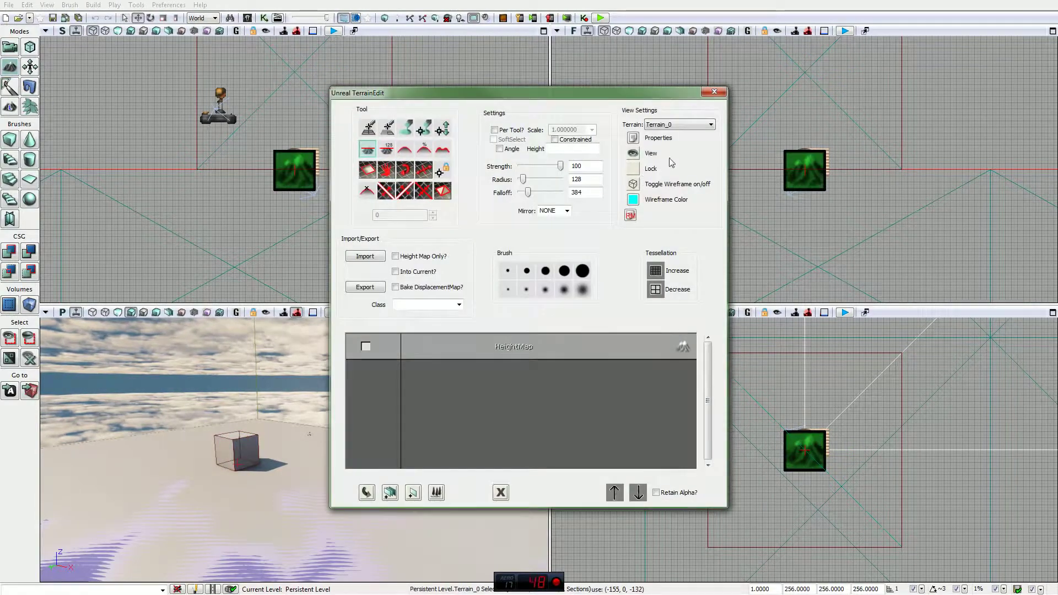
click(715, 92)
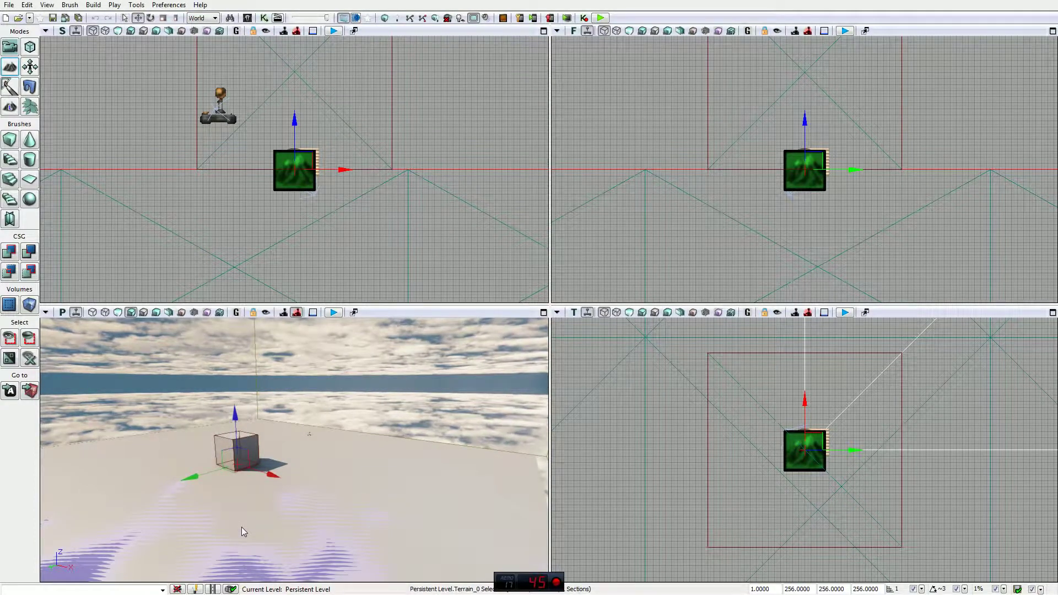
Step: Select the new terrain in the side view and delete it from the level
click(289, 171)
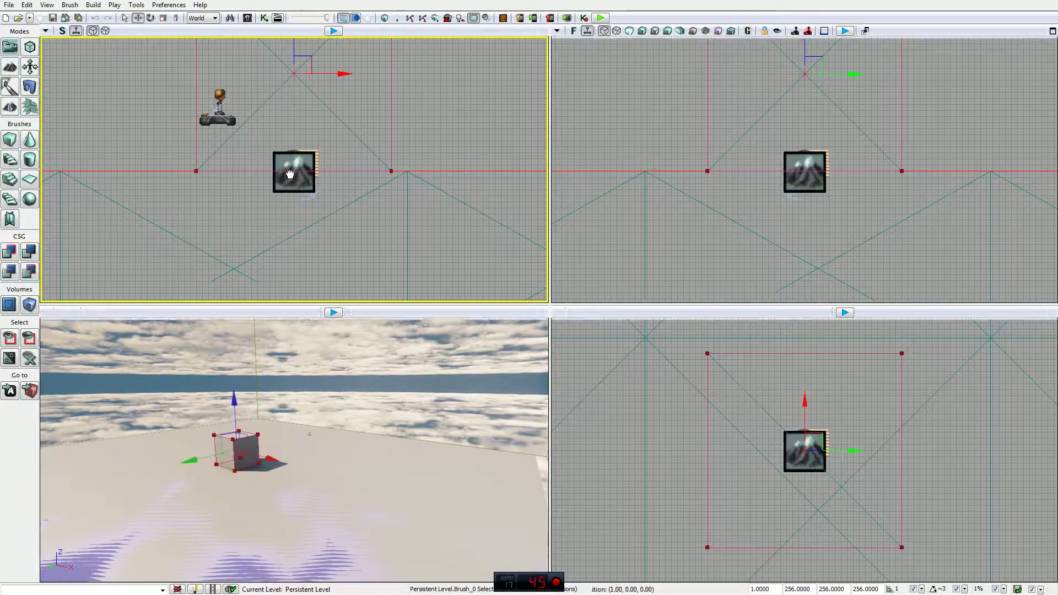
click(292, 181)
key(Delete)
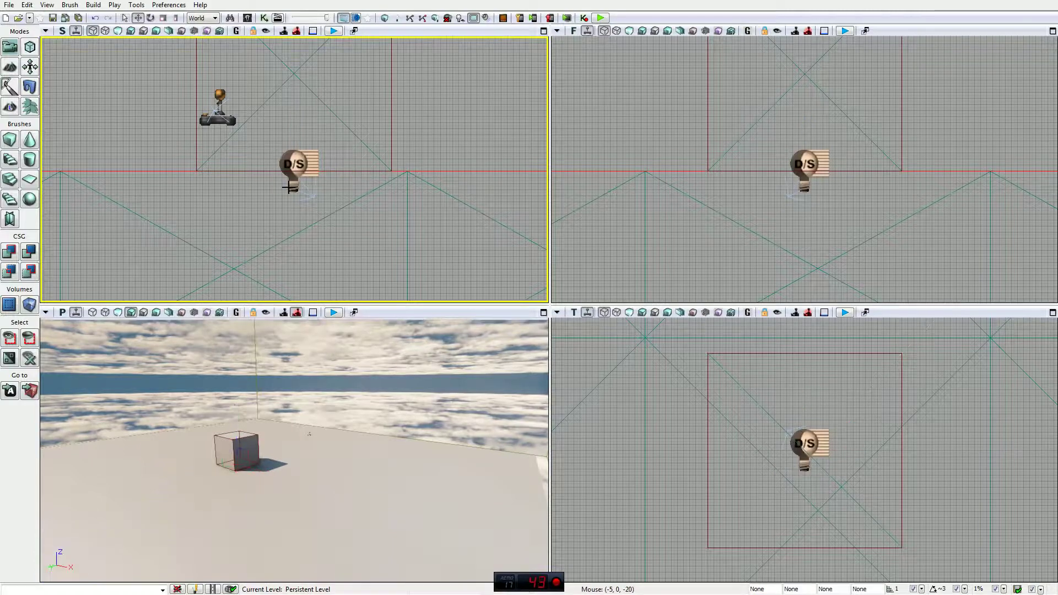
Step: Review the Tools commands, the editor Preferences options and the Help commands
click(143, 5)
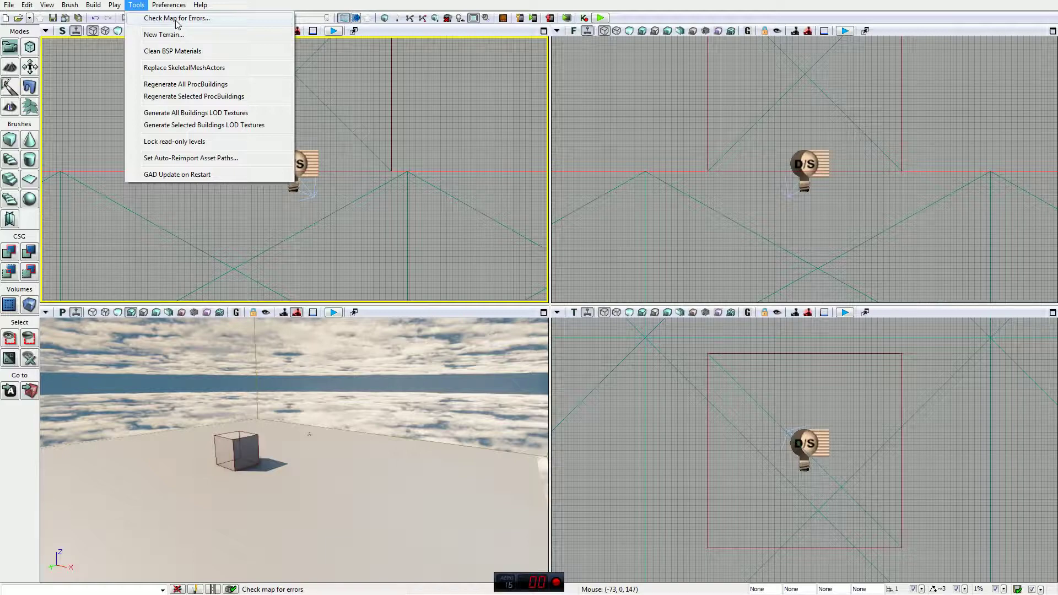
mouse_move(168, 5)
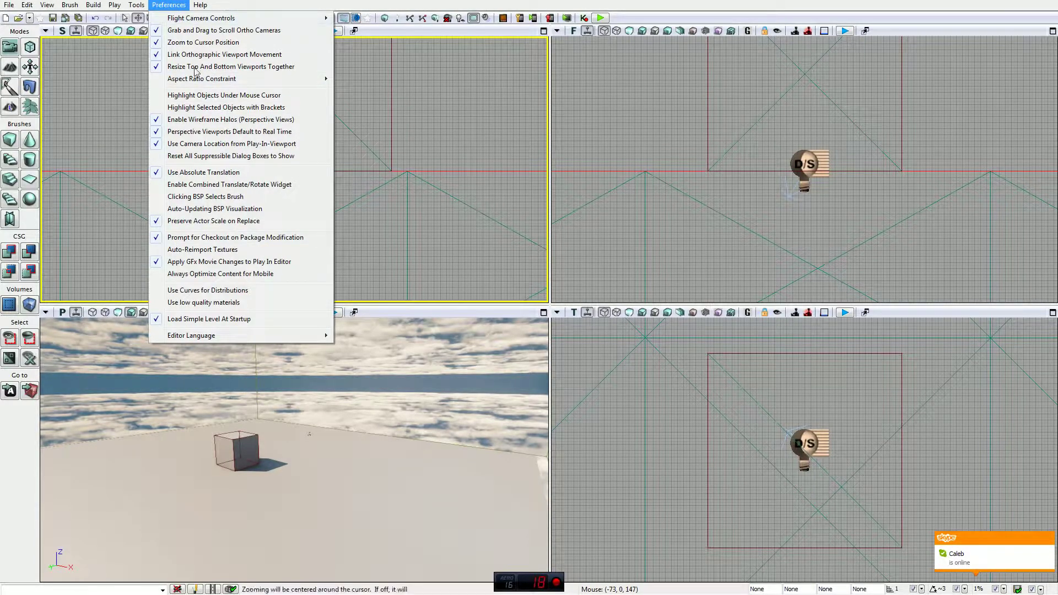
mouse_move(47, 5)
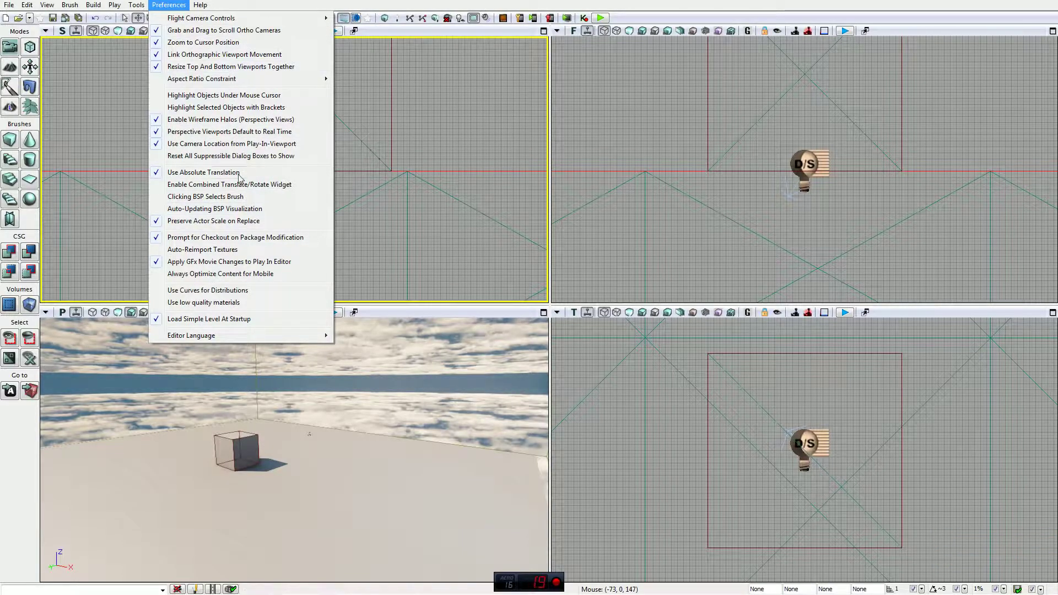
mouse_move(286, 18)
mouse_move(202, 6)
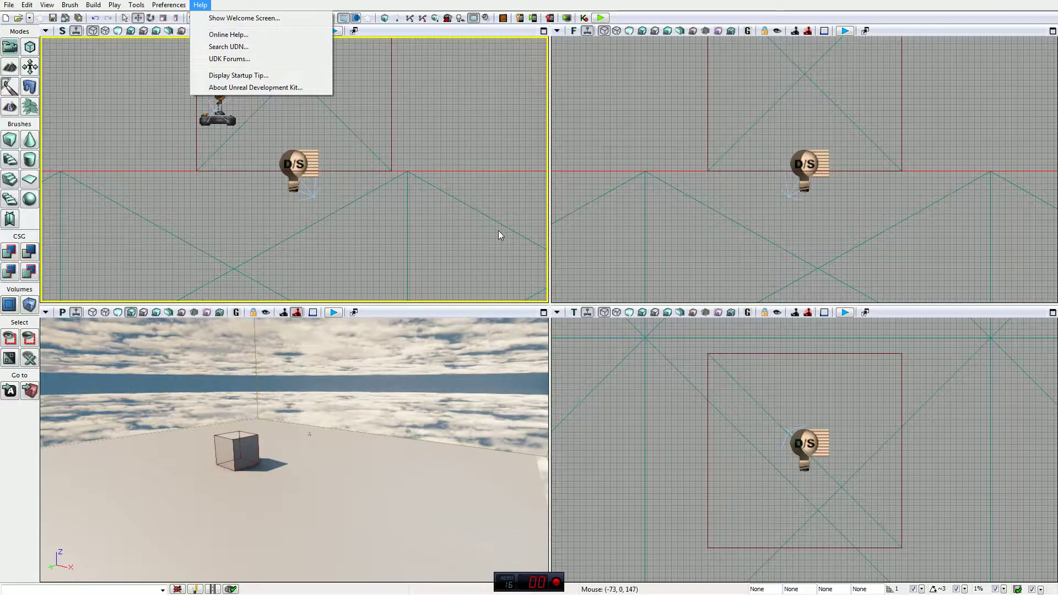
Step: Select the floor mesh in the side view and maximize that viewport
click(485, 219)
click(485, 219)
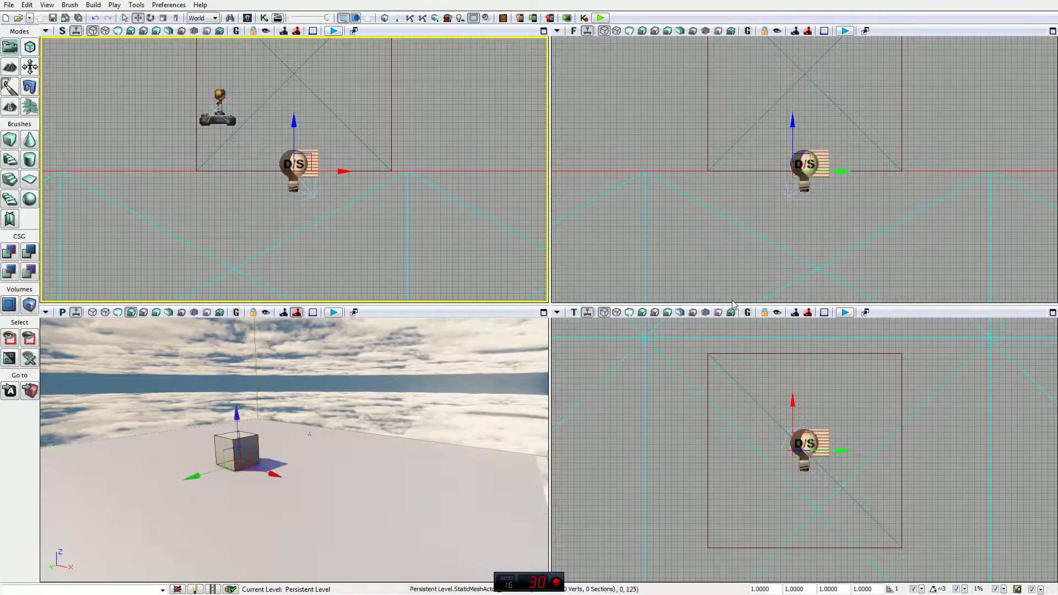
click(543, 31)
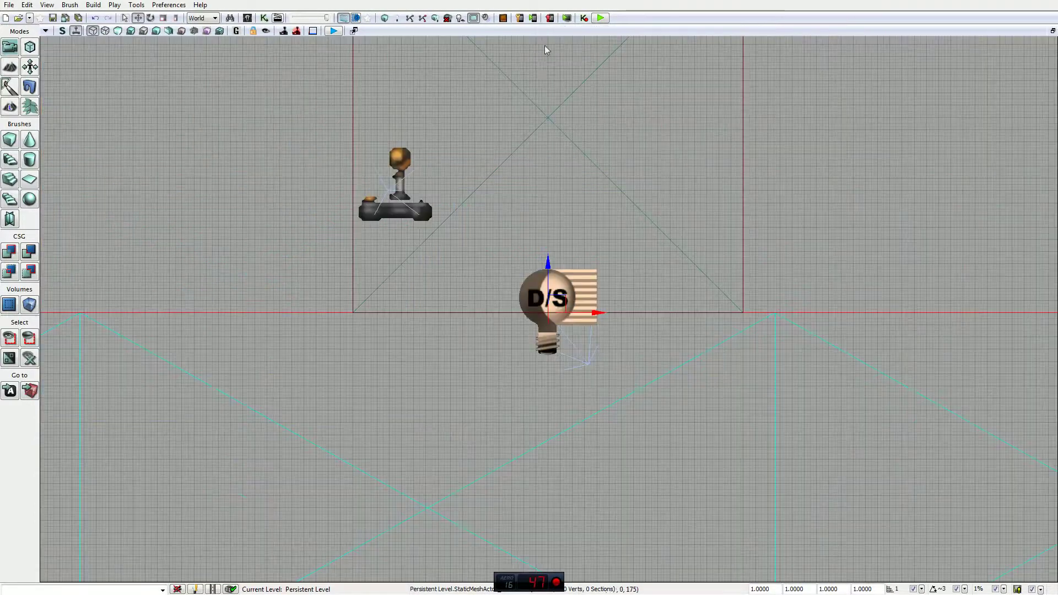
Step: Zoom out the maximized side view, restore the four-viewport layout, and move around in the perspective and side views
scroll(331, 289, down, 5)
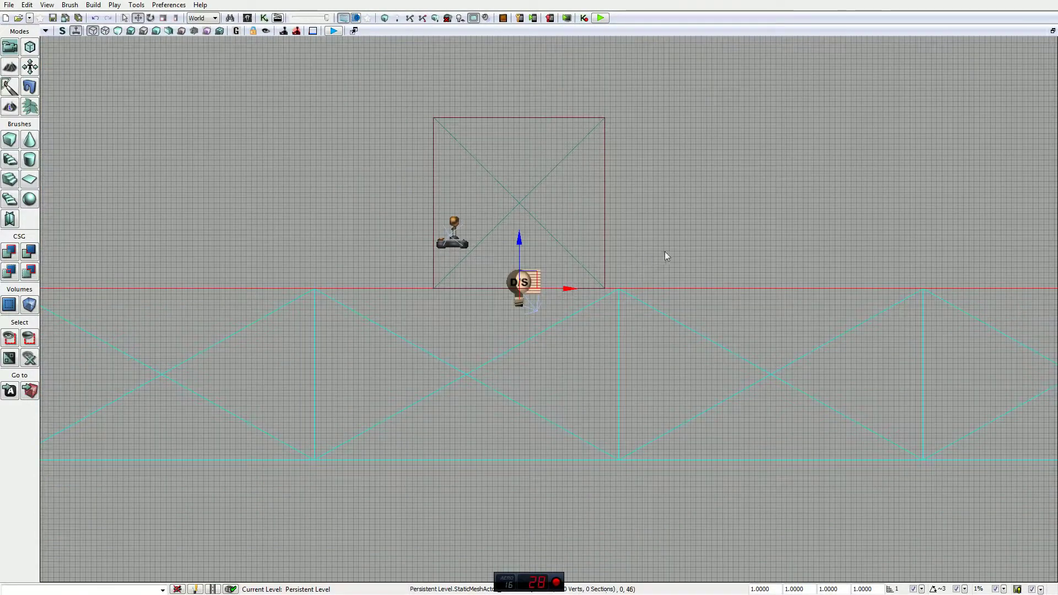
click(1053, 31)
drag(330, 370, 342, 367)
right_drag(342, 367, 394, 386)
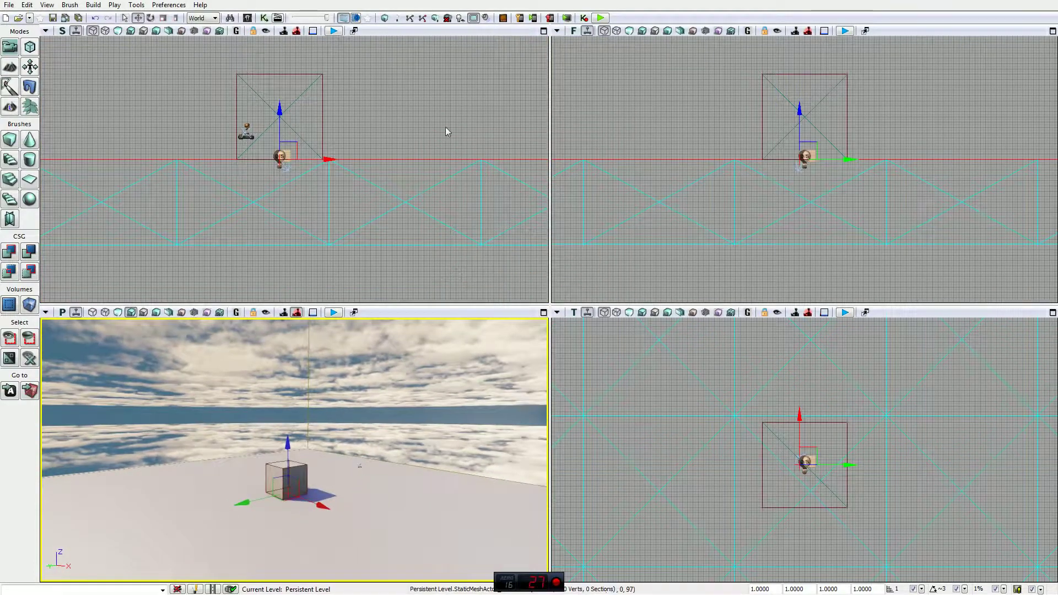
right_drag(473, 155, 518, 203)
Step: Maximize the side view, pan it around the cube and floor, and restore the four-viewport layout
click(544, 31)
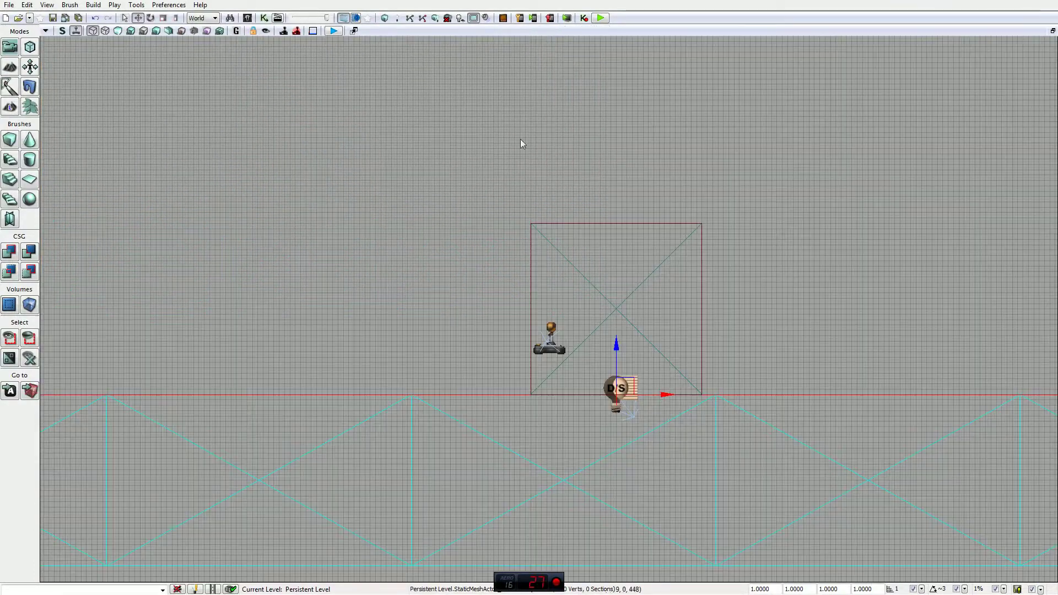
right_drag(485, 346, 531, 320)
right_drag(311, 265, 598, 265)
right_drag(527, 320, 494, 224)
click(1053, 31)
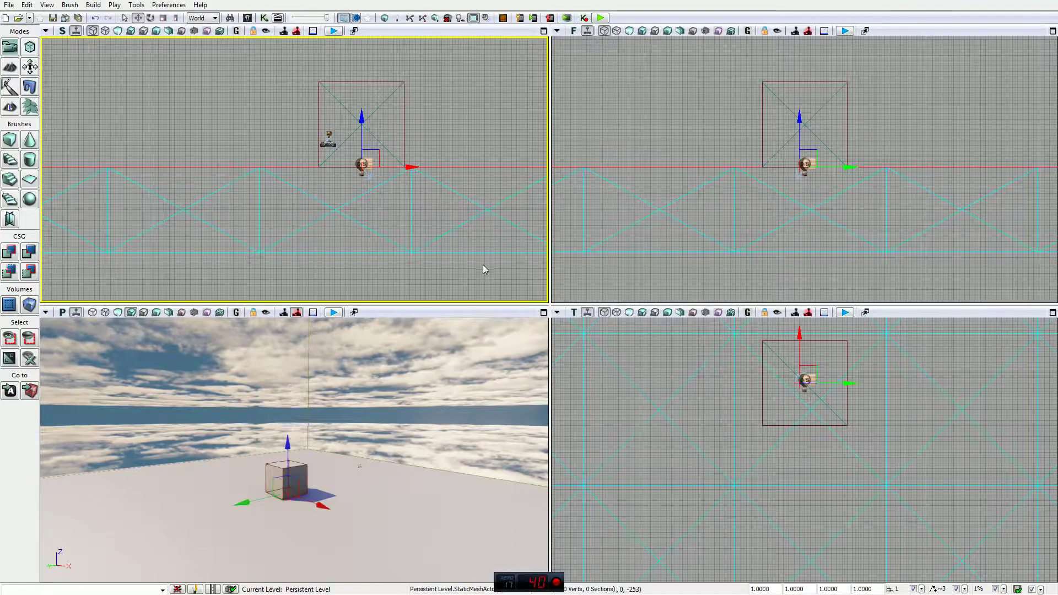
Step: Enlarge the side view again to examine the full floor width by panning and zooming, and return to four viewports
click(543, 30)
drag(435, 231, 309, 267)
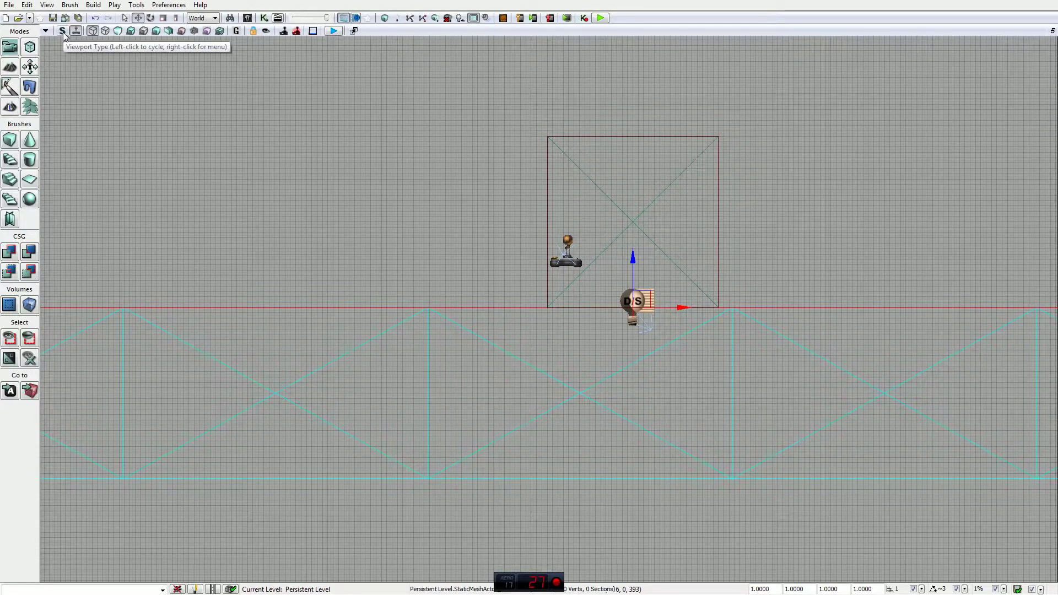
drag(326, 193, 275, 290)
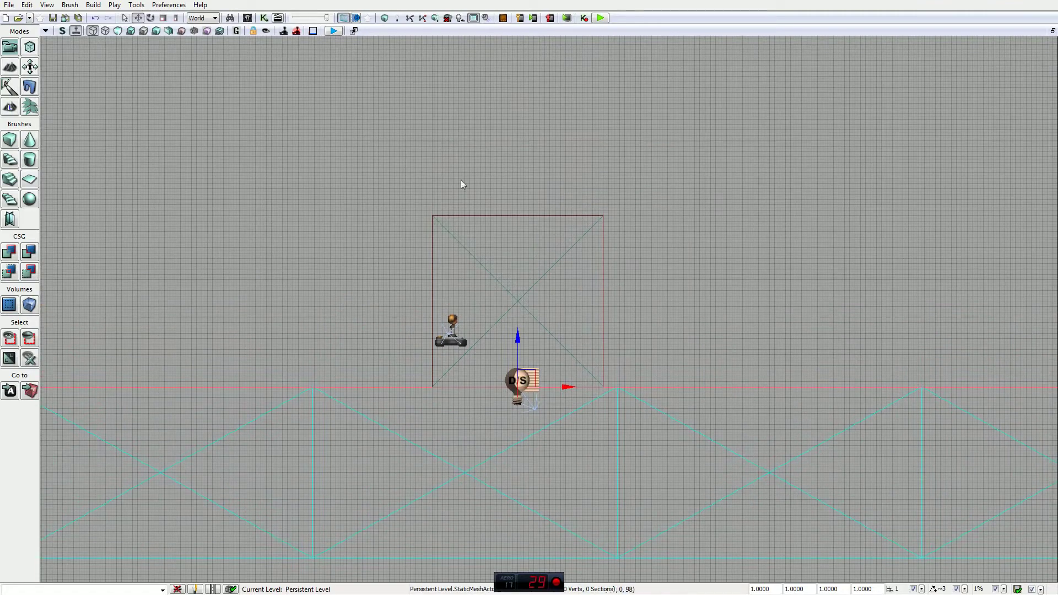
drag(434, 287, 191, 227)
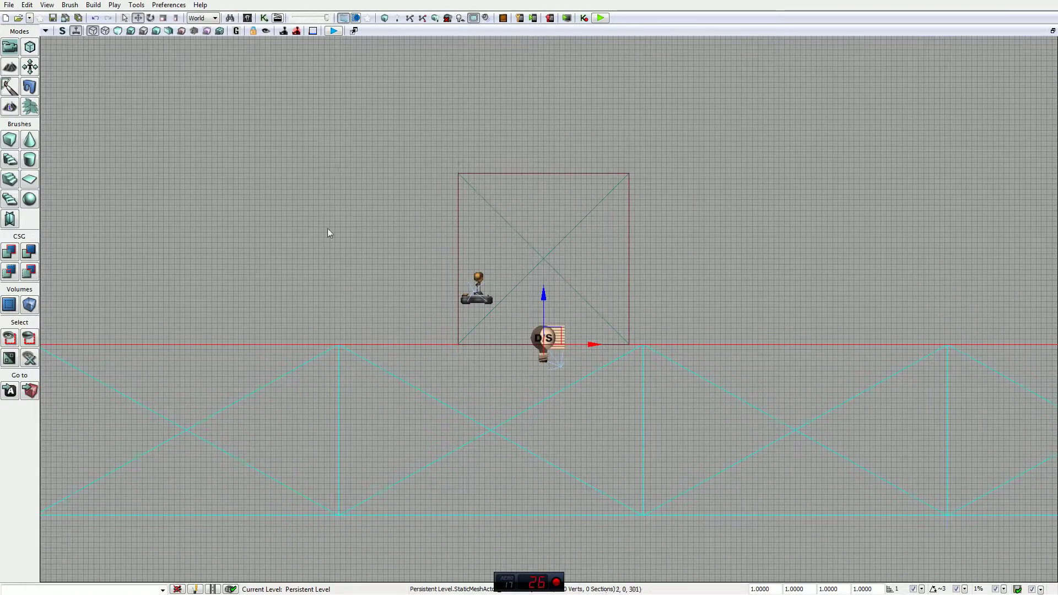
drag(396, 226, 463, 229)
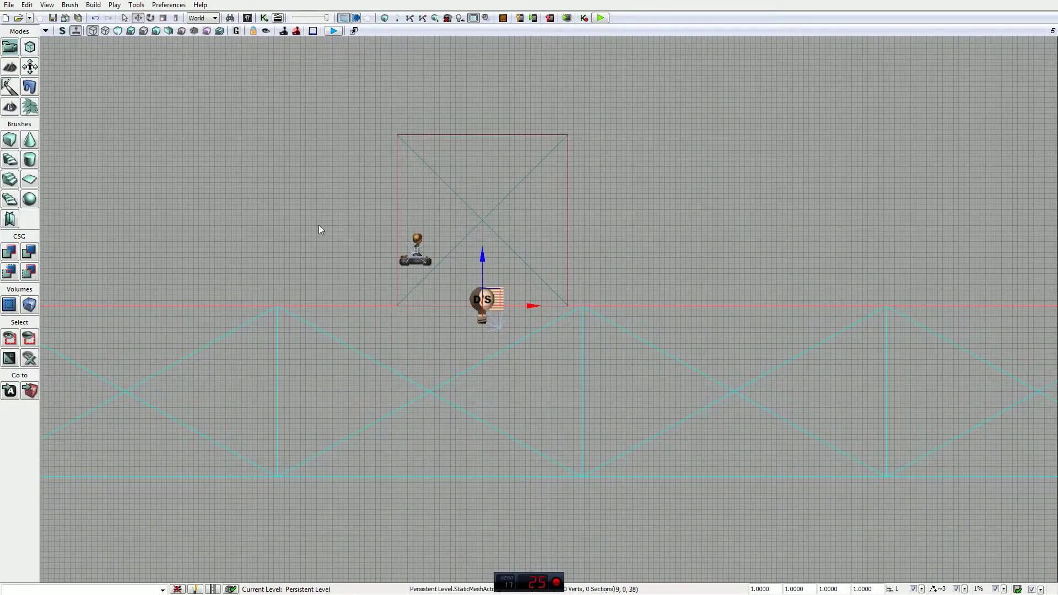
drag(319, 229, 473, 307)
scroll(474, 302, down, 5)
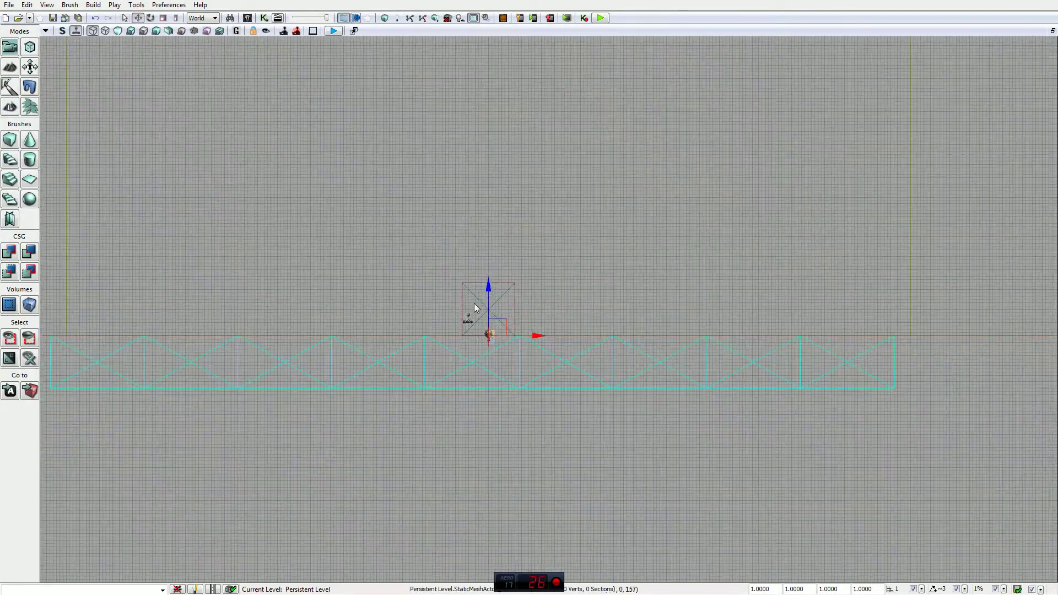
scroll(473, 316, up, 3)
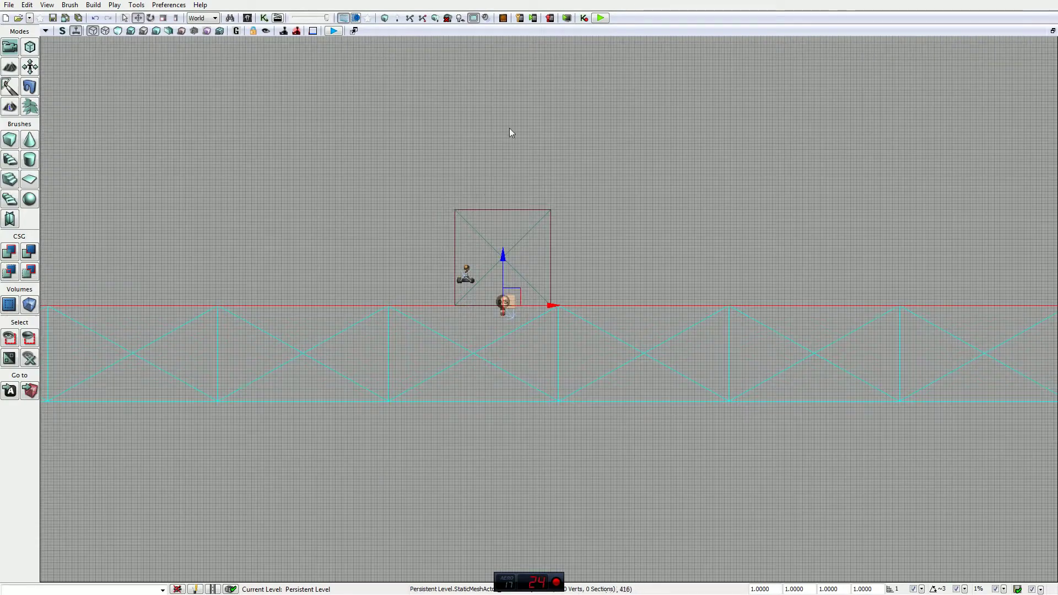
scroll(510, 102, up, 3)
scroll(506, 220, down, 3)
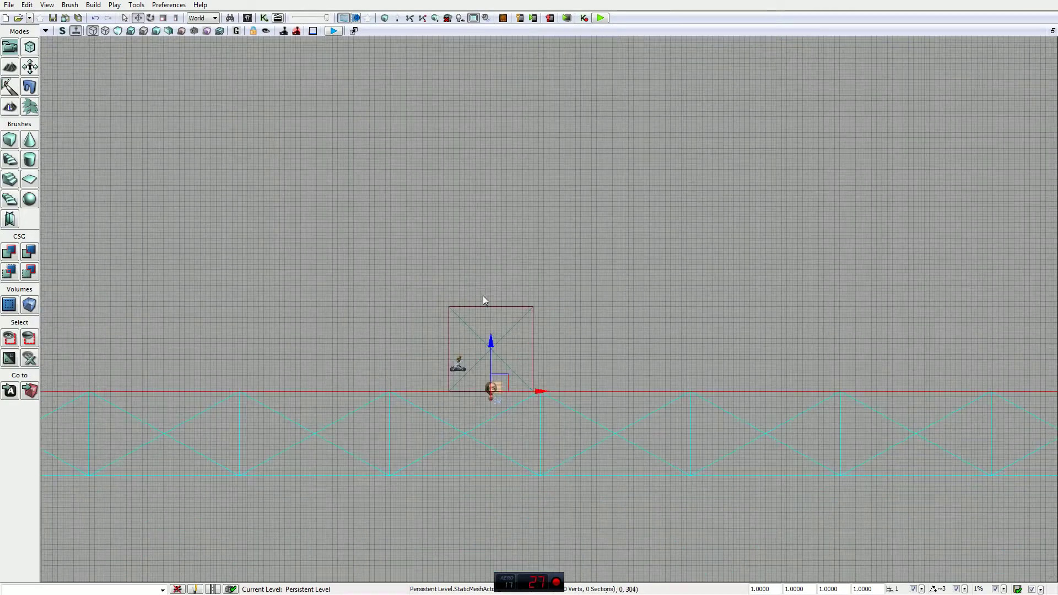
click(1053, 32)
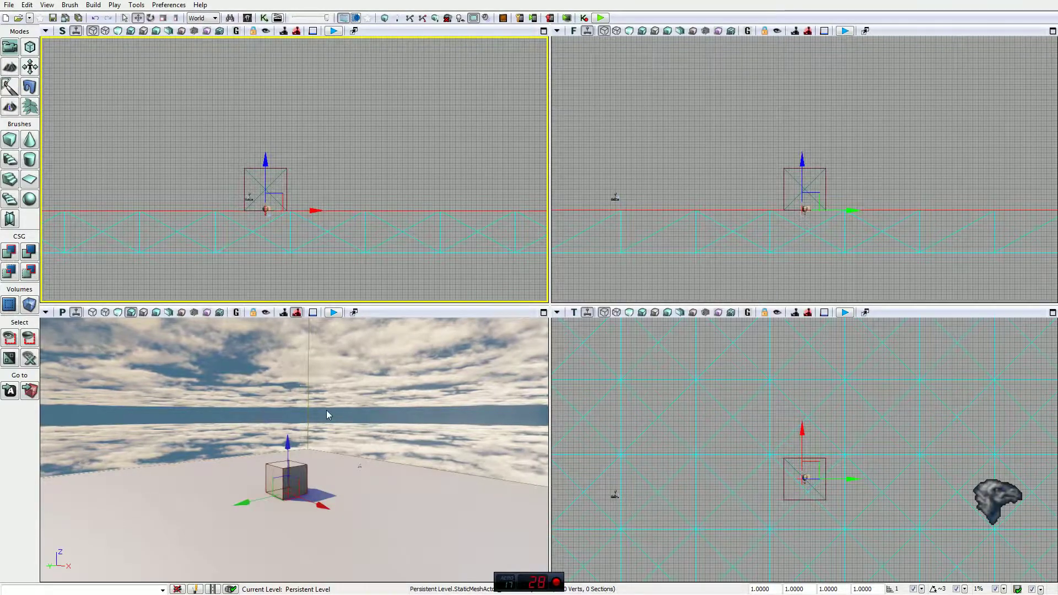
Step: Fly the perspective camera up to the cube, past it across the floor, and back to see it from another side
right_drag(327, 410, 317, 395)
scroll(227, 500, up, 5)
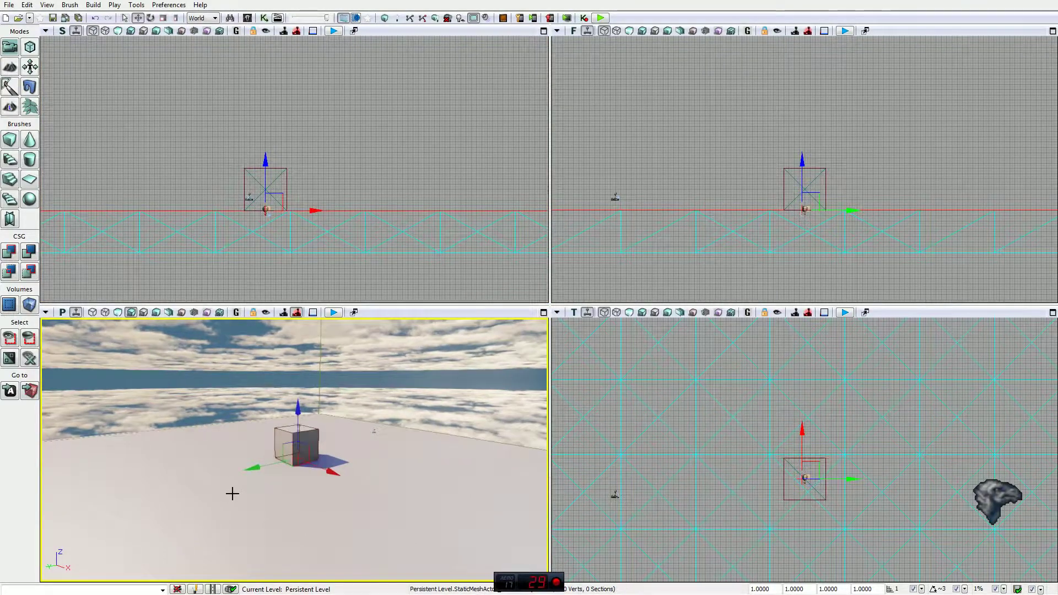
scroll(233, 477, up, 8)
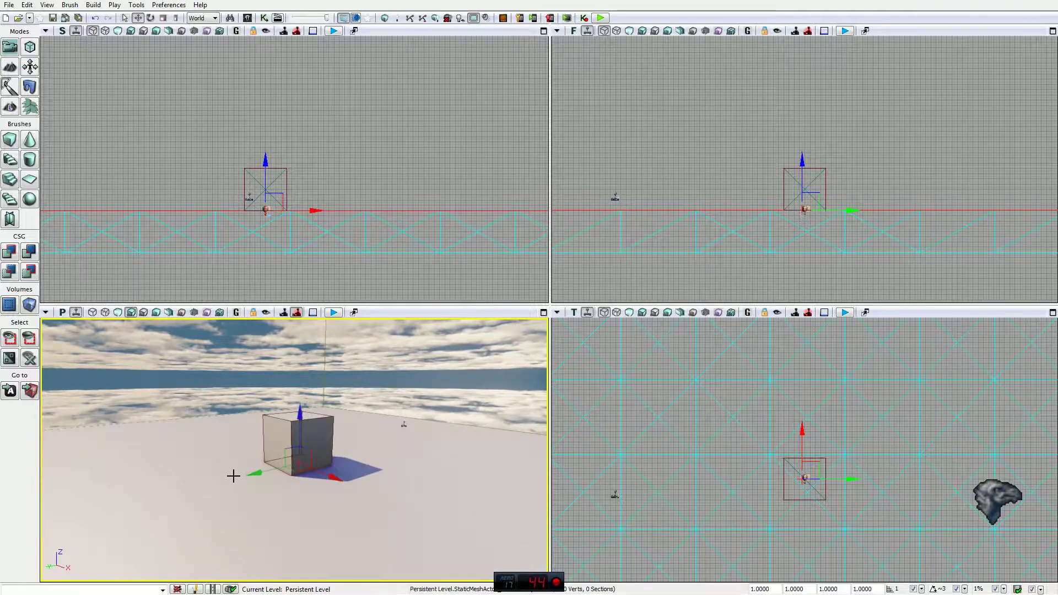
scroll(234, 473, up, 5)
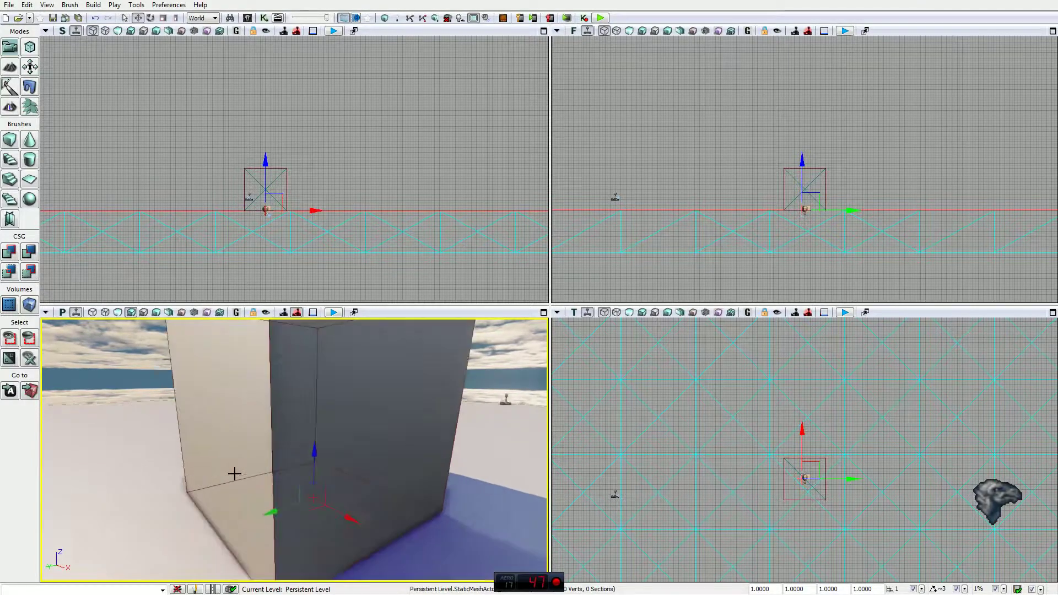
right_drag(237, 432, 353, 356)
scroll(237, 432, up, 6)
right_drag(235, 440, 498, 482)
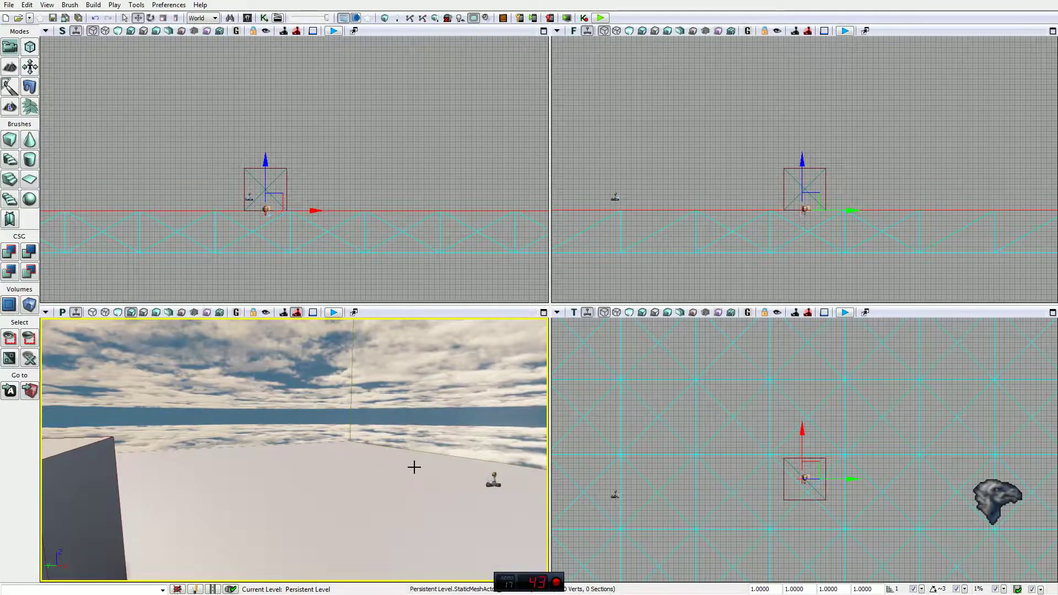
scroll(416, 469, up, 3)
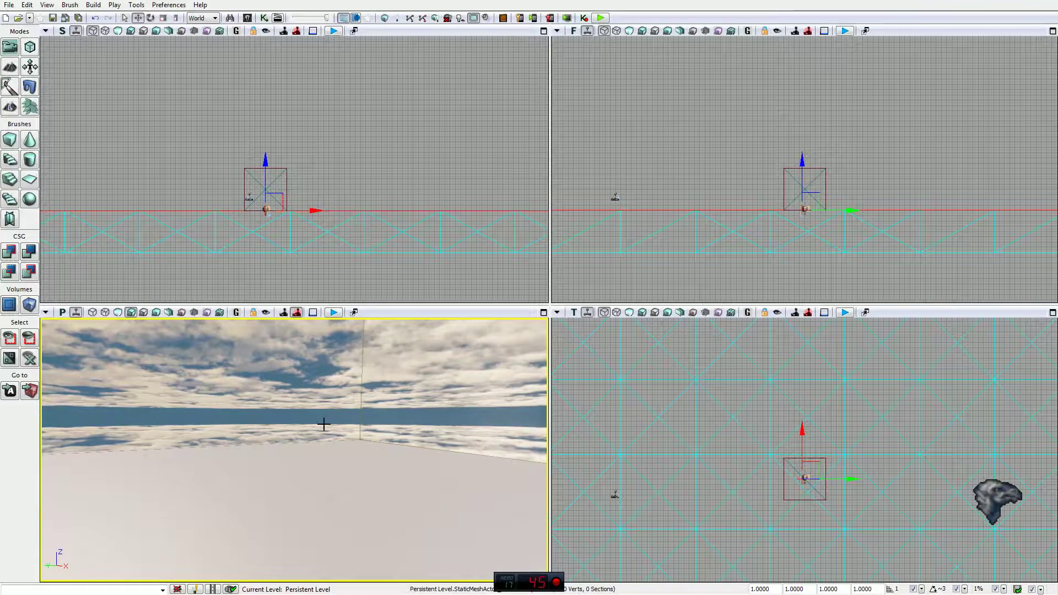
scroll(322, 419, up, 5)
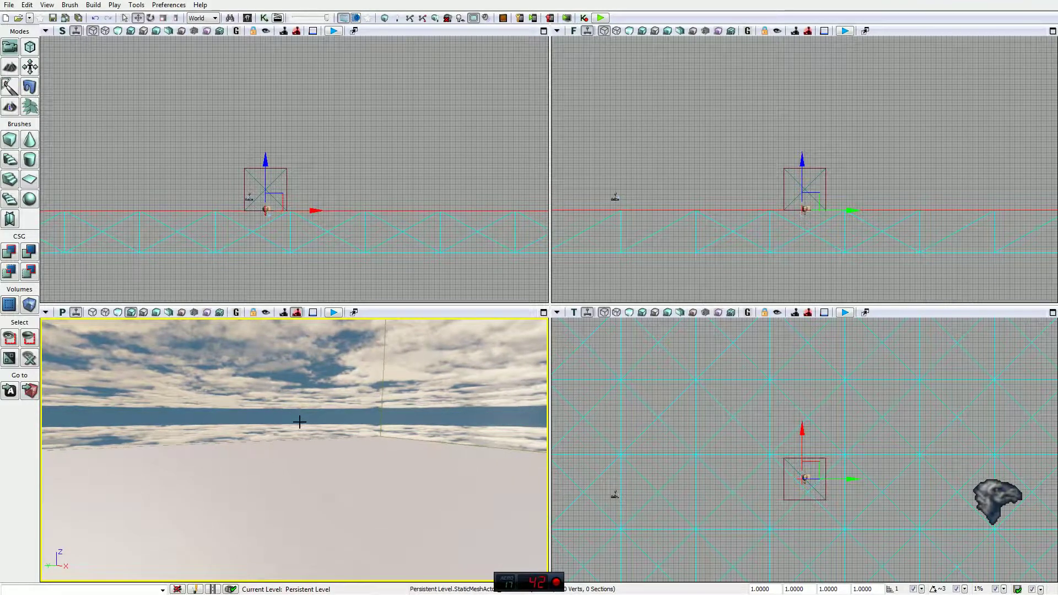
mouse_move(298, 415)
right_down()
mouse_move(330, 386)
mouse_move(430, 411)
mouse_move(288, 416)
right_up()
scroll(286, 414, down, 5)
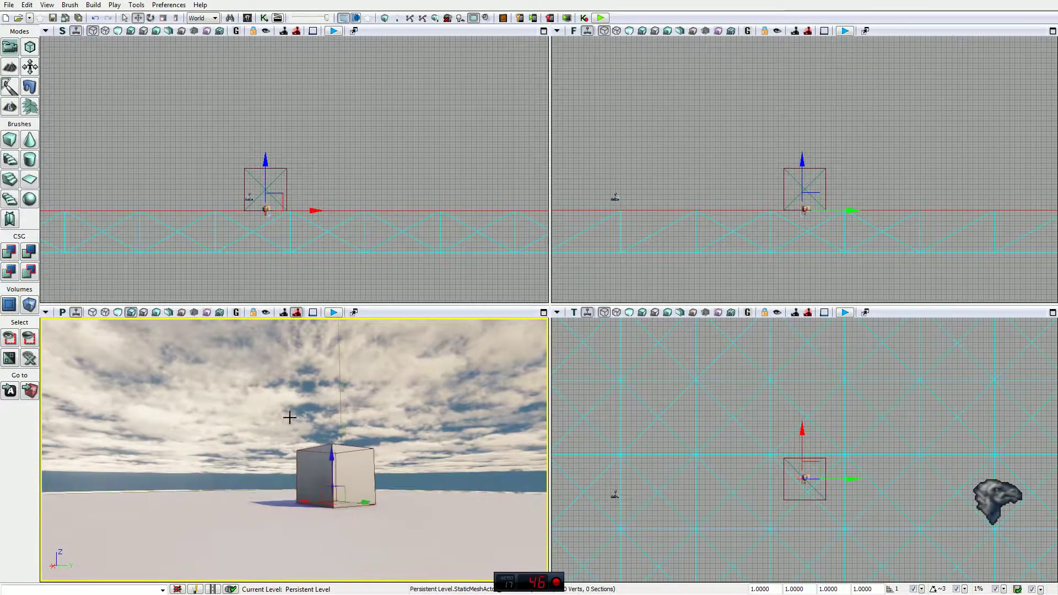
Step: Maximize the side view and examine the cube and the joystick-shaped icon at close and wide zoom levels
right_drag(380, 151, 389, 159)
click(543, 32)
scroll(481, 200, up, 4)
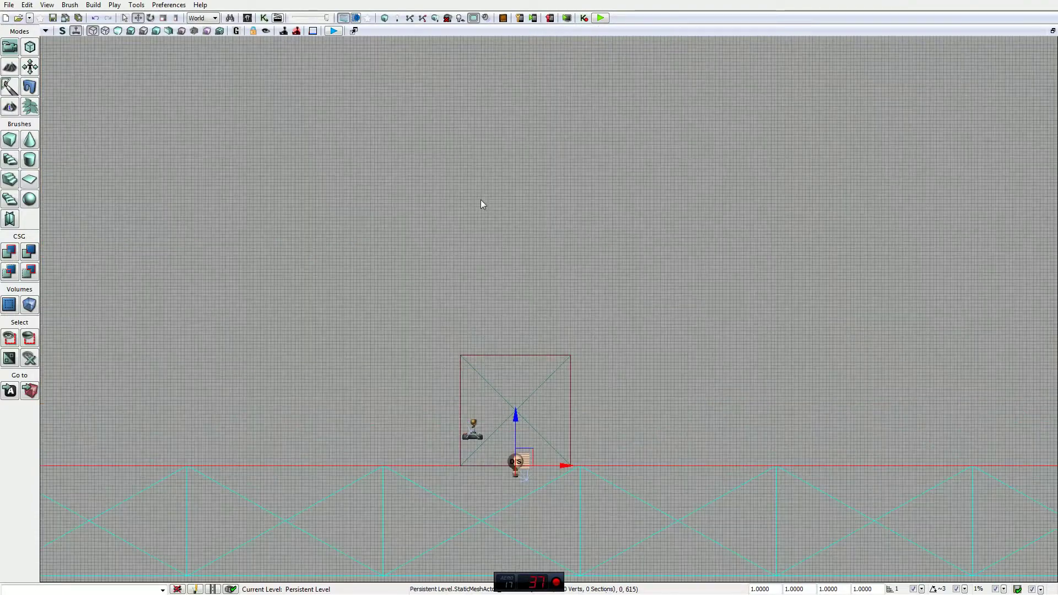
scroll(497, 549, up, 7)
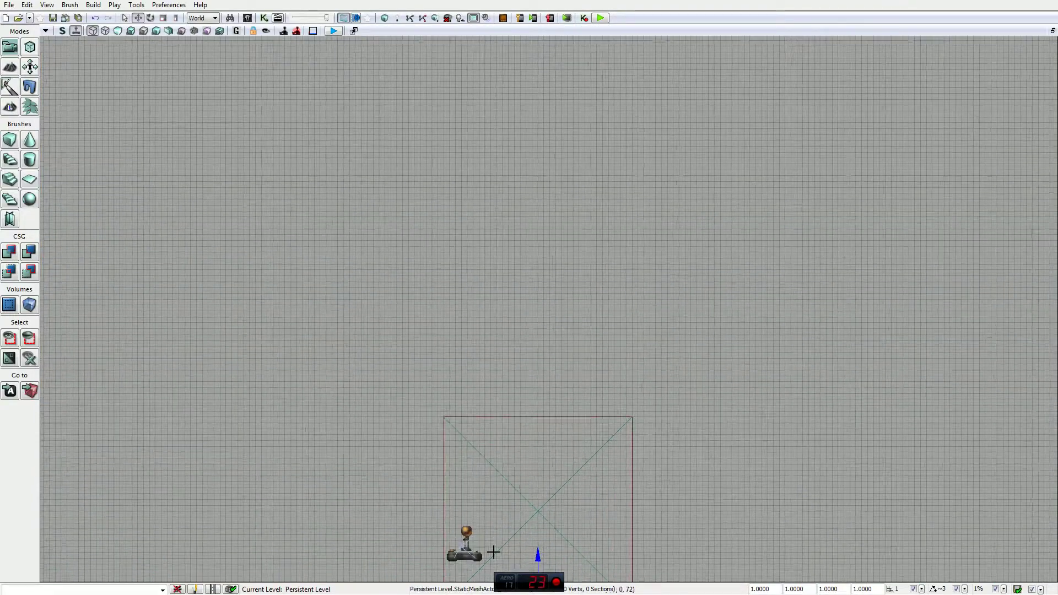
scroll(605, 490, down, 5)
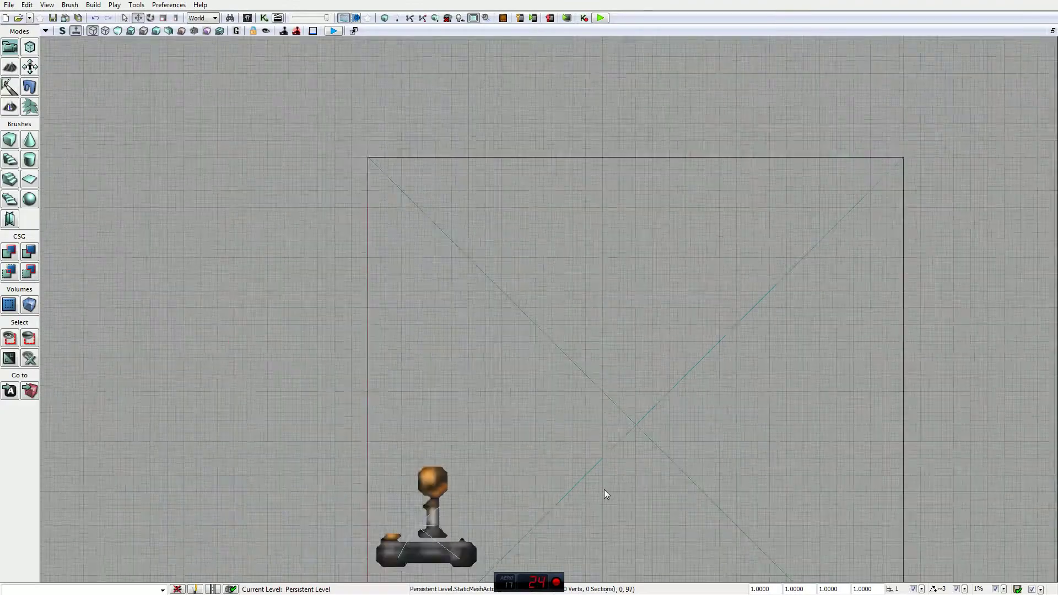
right_drag(669, 548, 592, 383)
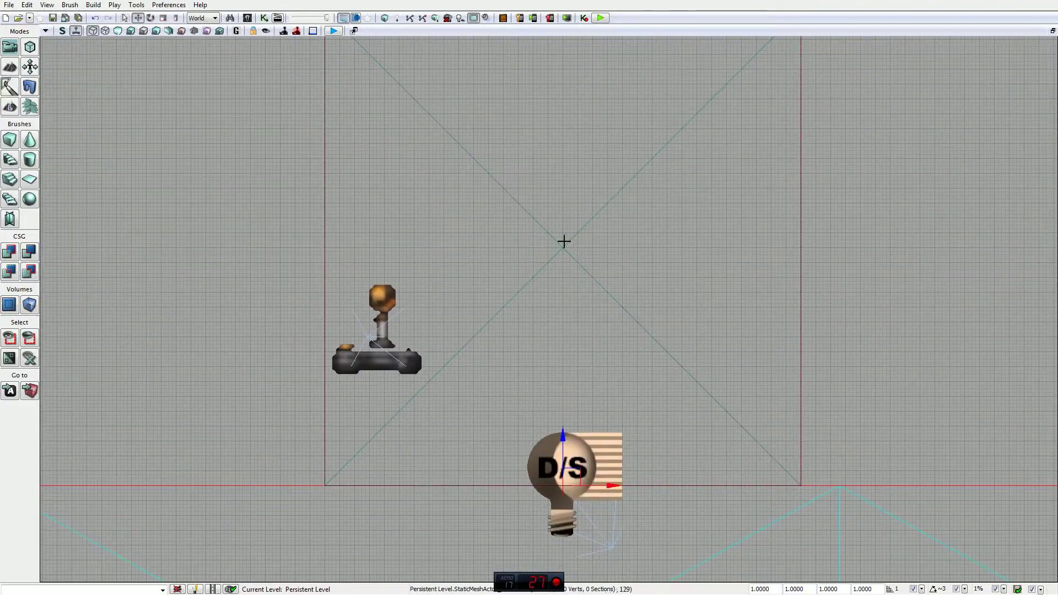
scroll(564, 241, up, 4)
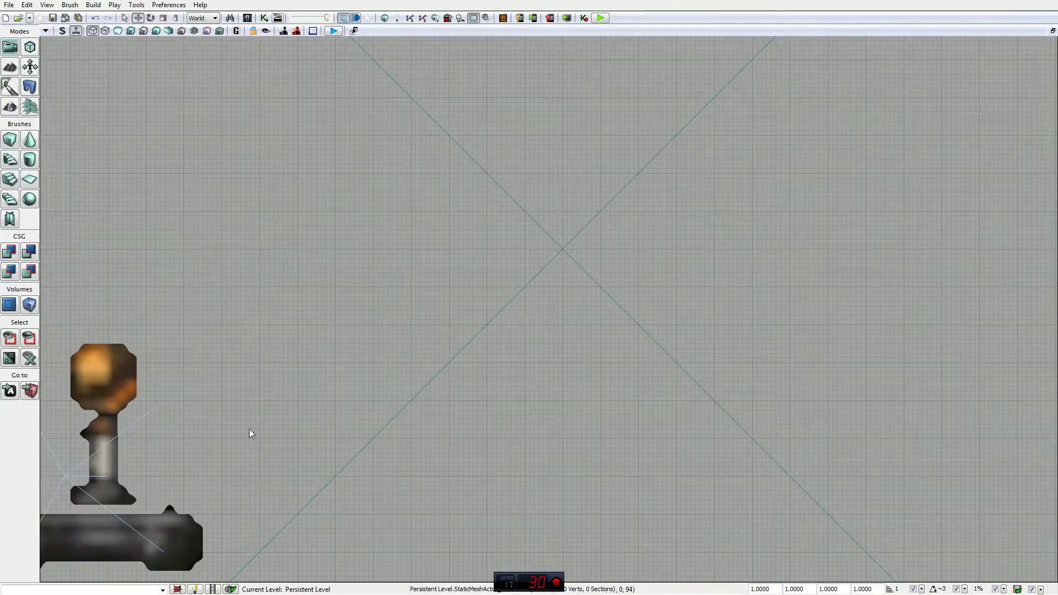
scroll(93, 420, up, 3)
scroll(93, 419, down, 2)
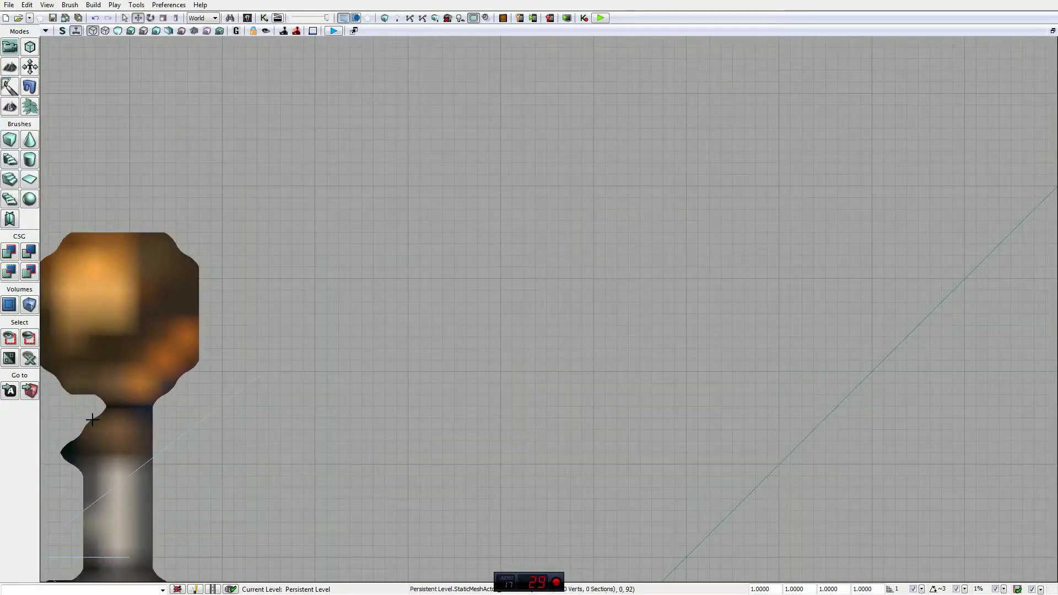
scroll(92, 419, down, 4)
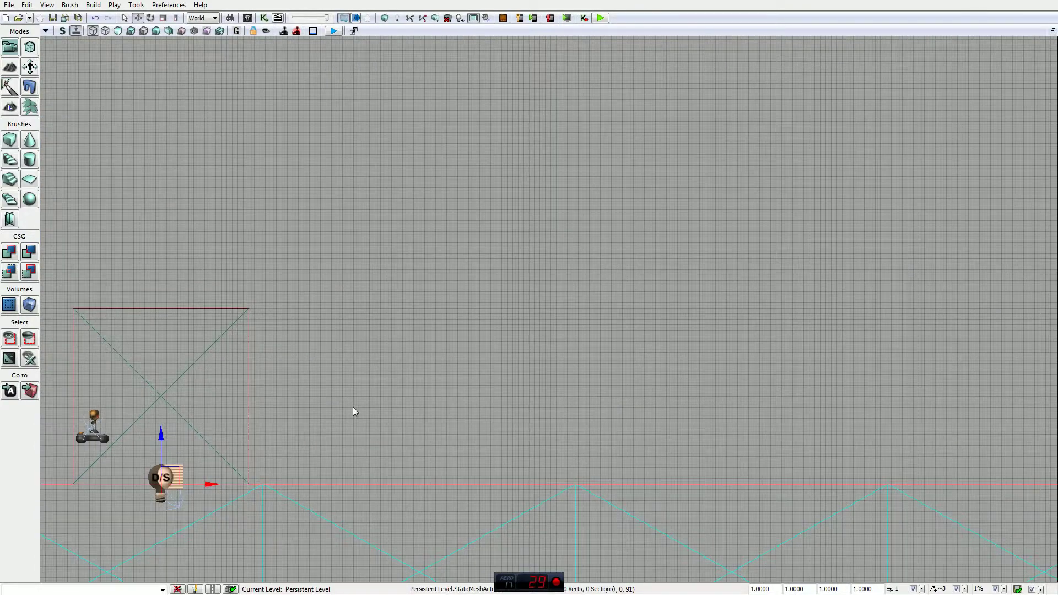
Step: Examine the area around the cube and light icon in the maximized side view, and restore the four-viewport layout
drag(400, 301, 739, 246)
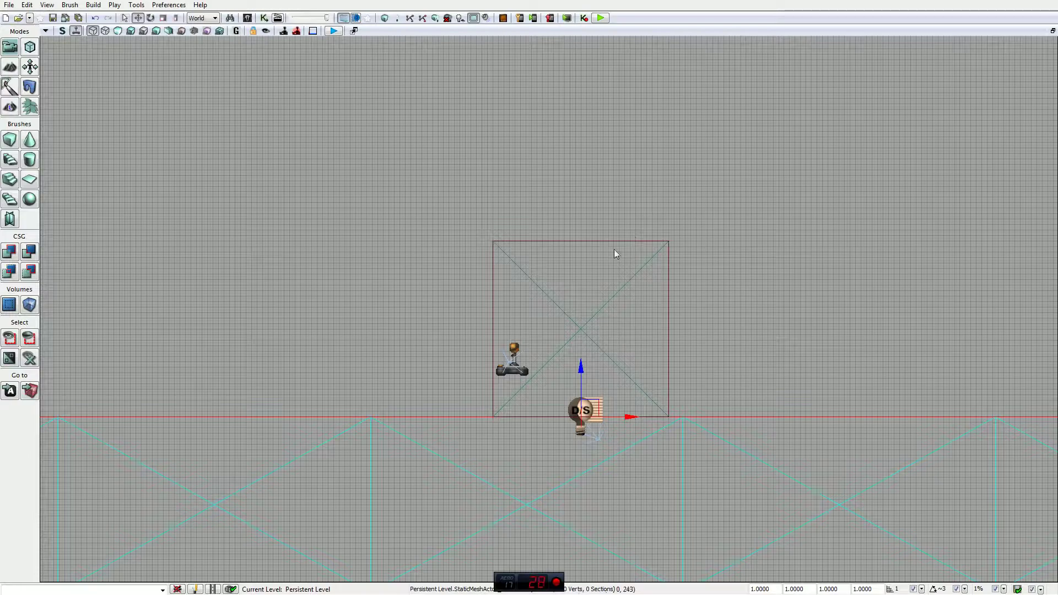
scroll(198, 193, up, 4)
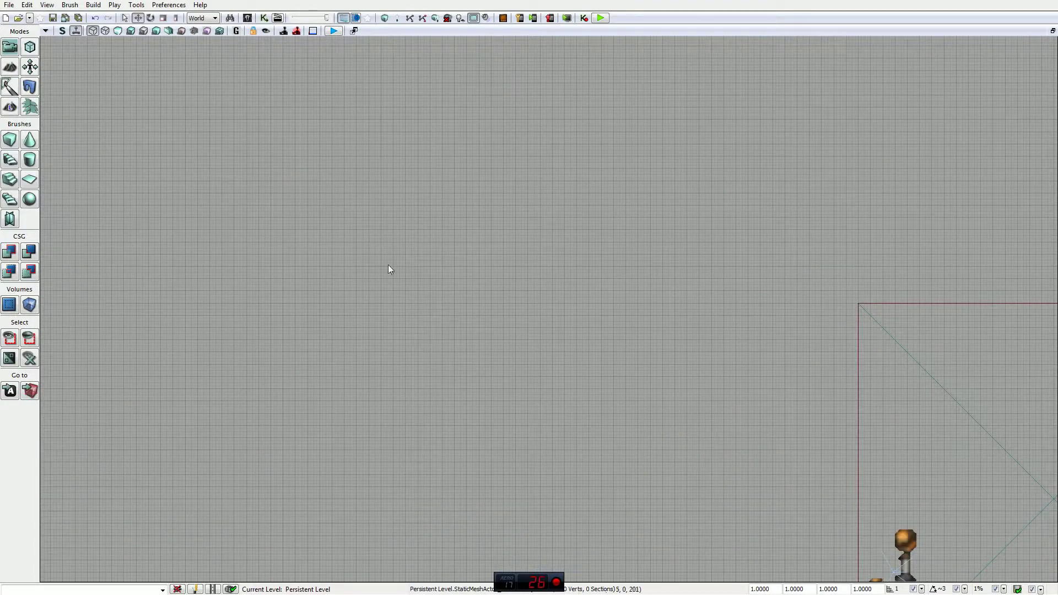
right_drag(456, 271, 249, 182)
scroll(552, 401, down, 2)
right_drag(508, 353, 402, 257)
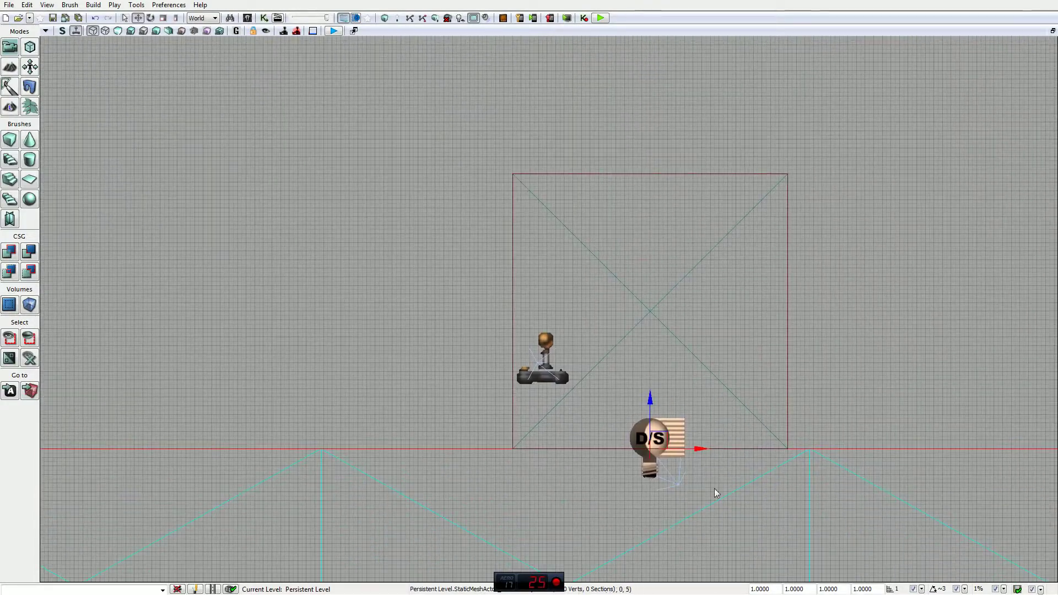
scroll(811, 483, down, 2)
right_drag(917, 360, 686, 254)
mouse_move(651, 285)
right_down()
mouse_move(546, 310)
mouse_move(631, 372)
mouse_move(574, 298)
mouse_move(558, 300)
mouse_move(556, 341)
mouse_move(526, 316)
right_up()
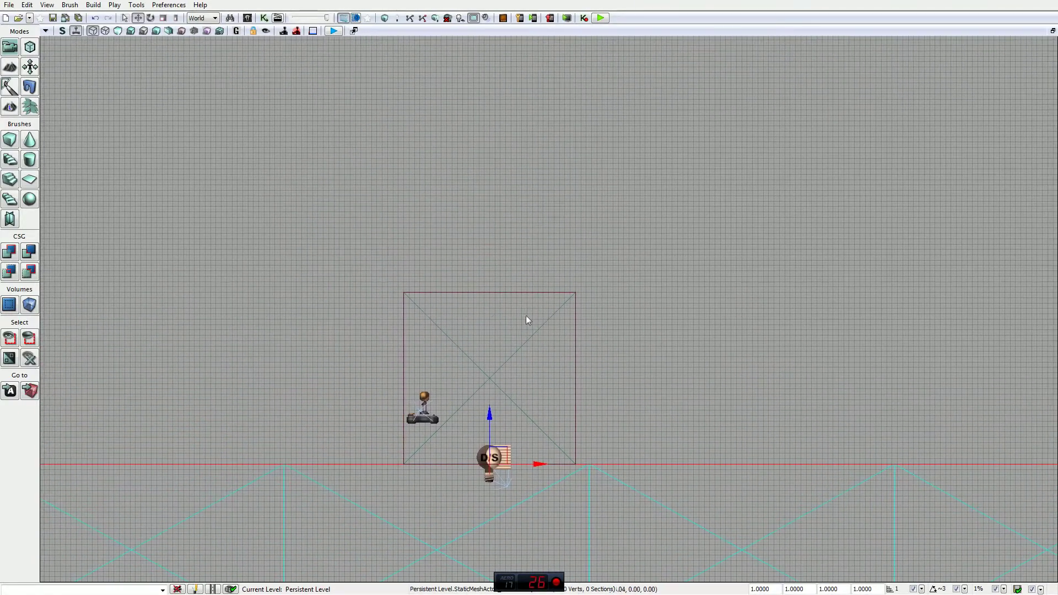
mouse_move(328, 307)
right_down()
mouse_move(404, 305)
mouse_move(408, 396)
mouse_move(378, 260)
mouse_move(684, 325)
mouse_move(643, 356)
mouse_move(647, 366)
right_up()
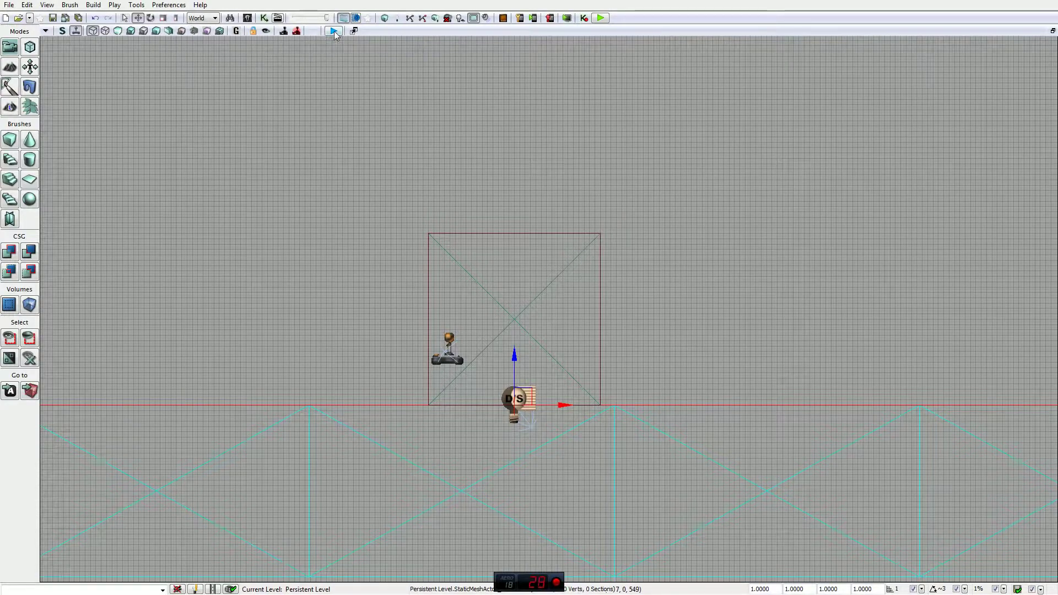
click(1053, 31)
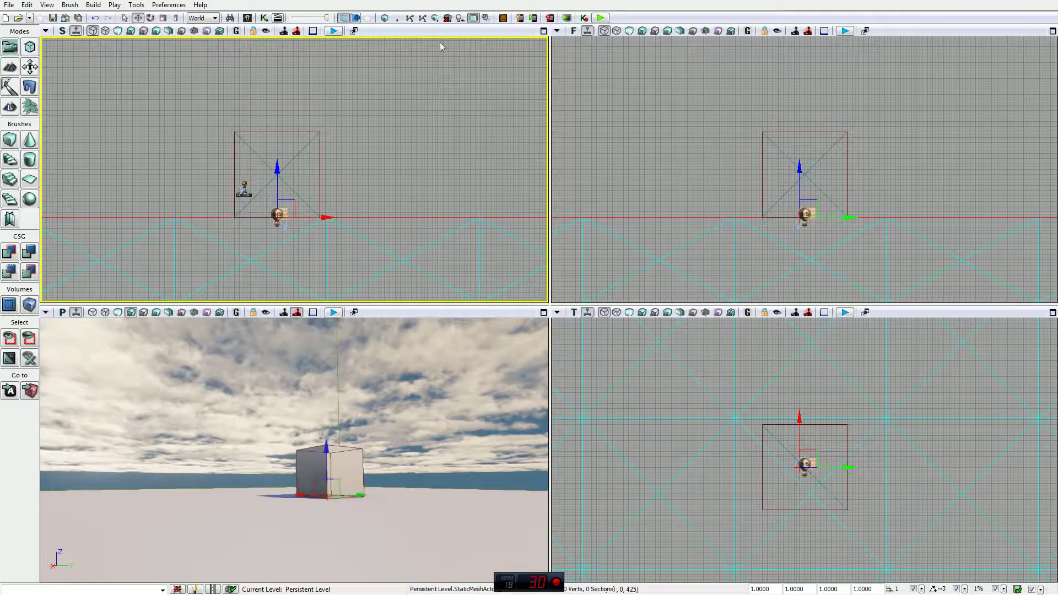
Step: Review the map templates offered for a new map and close the dialog without choosing one
click(7, 18)
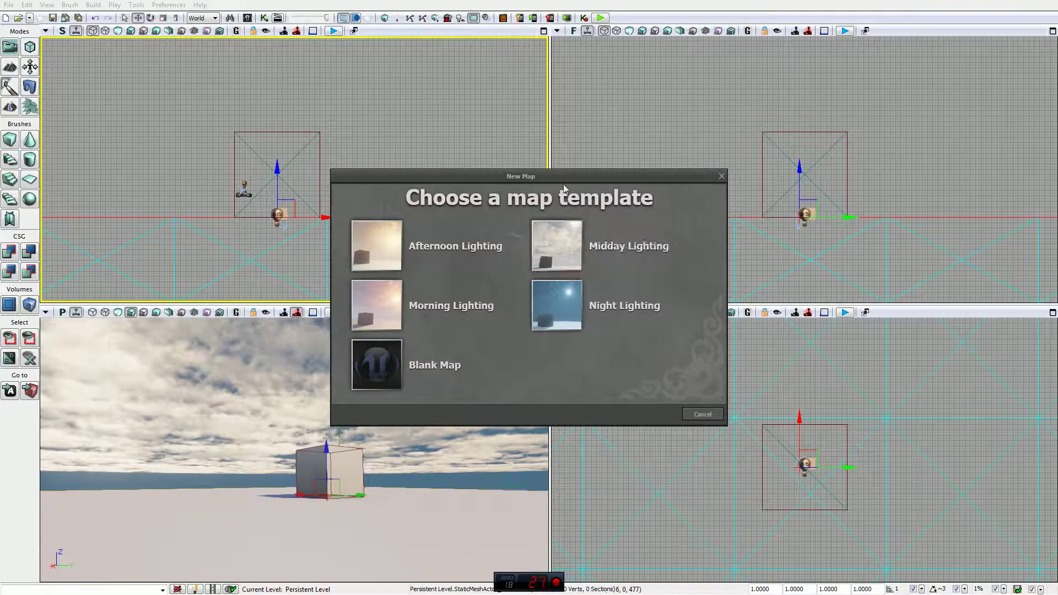
mouse_move(564, 184)
mouse_down()
mouse_move(623, 243)
mouse_move(573, 187)
mouse_up()
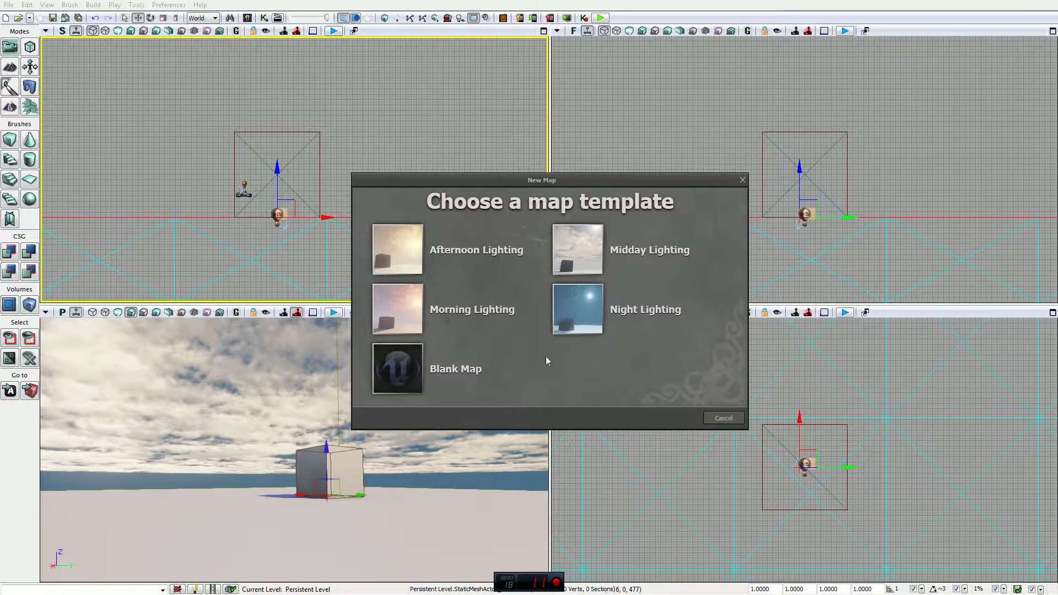
click(721, 422)
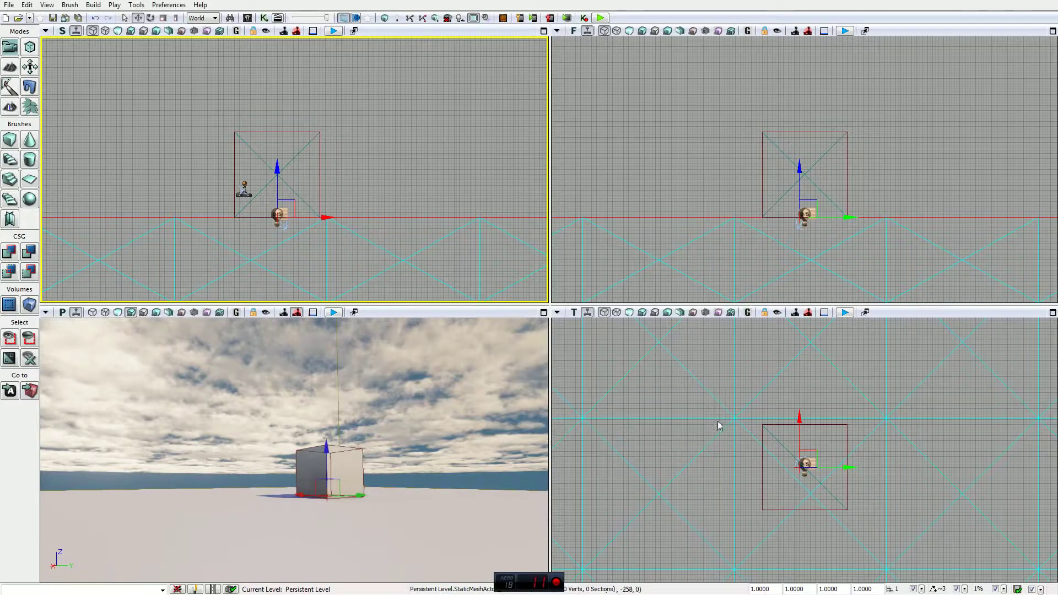
Step: Review the map files available for opening and the list of recently opened maps, without loading any
click(18, 18)
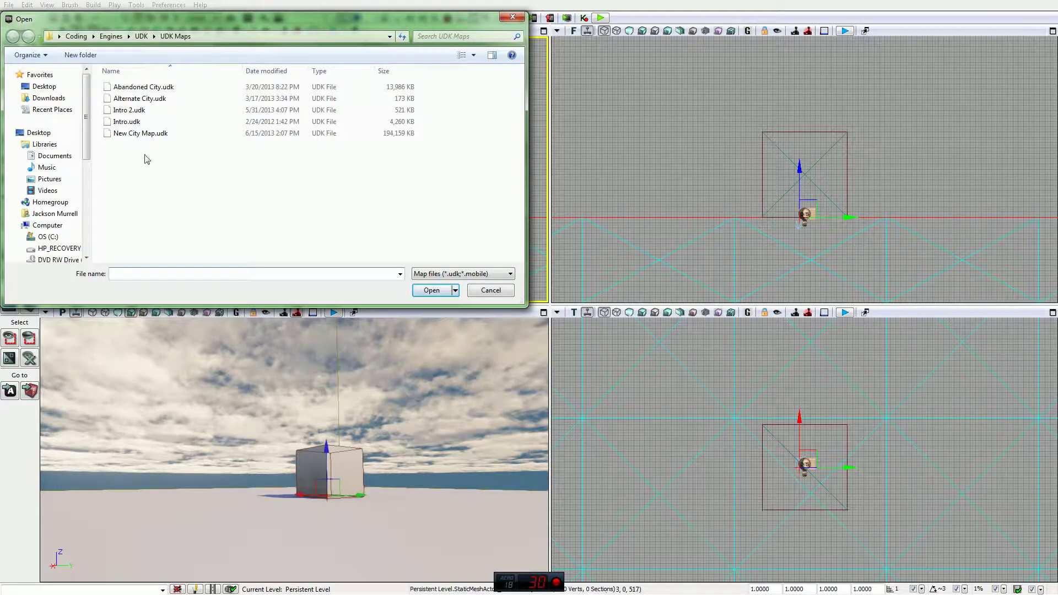
click(513, 16)
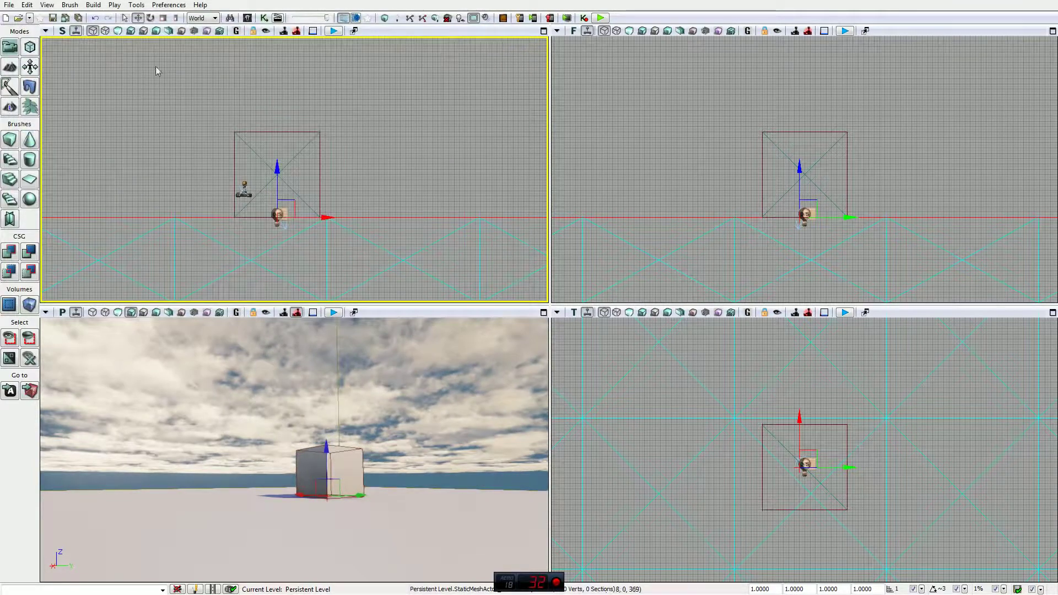
click(31, 18)
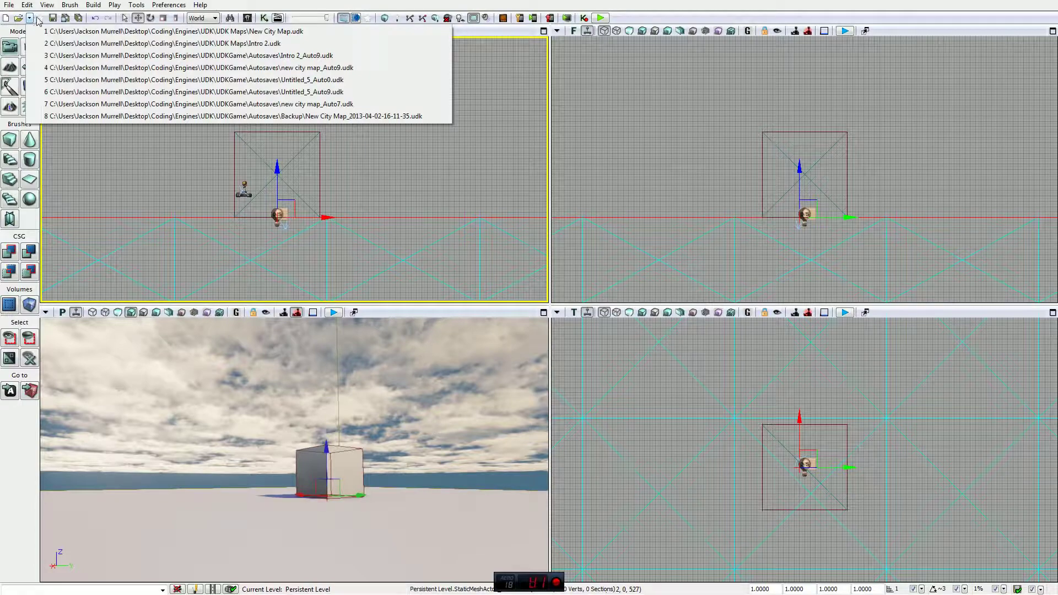
click(70, 4)
mouse_move(200, 4)
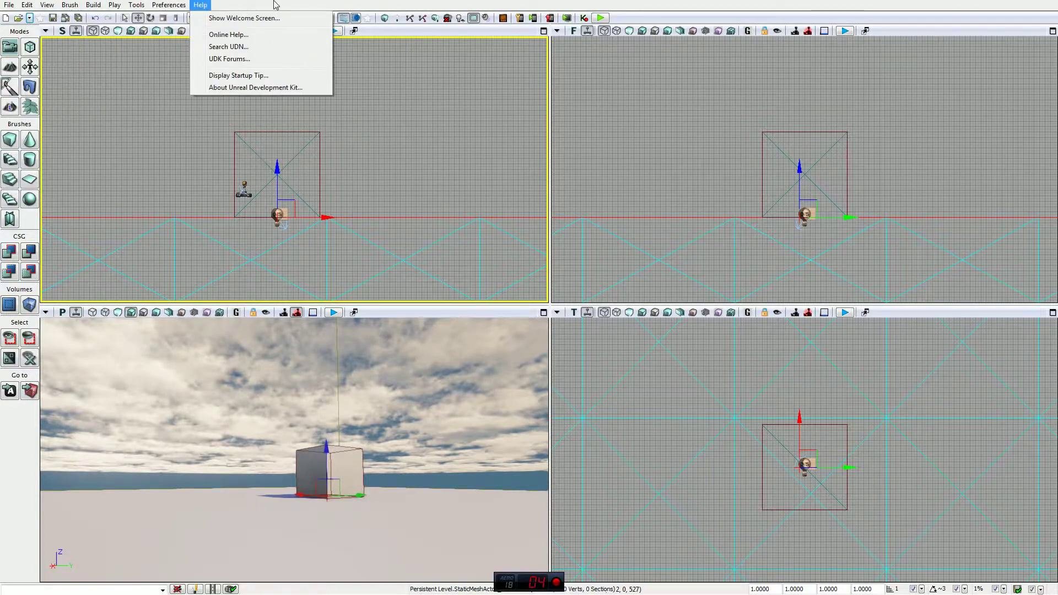
click(436, 7)
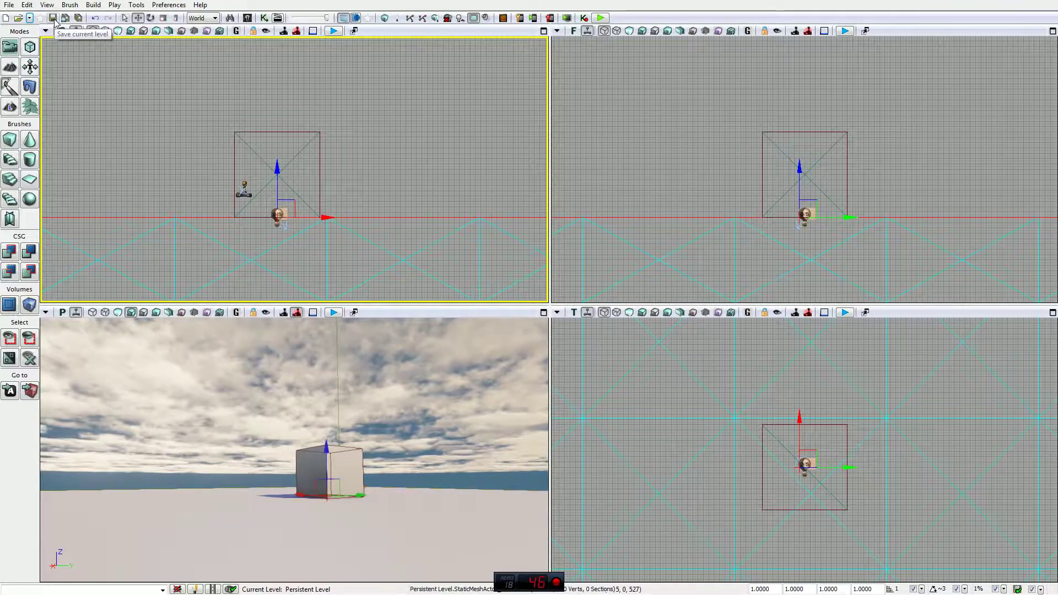
click(30, 17)
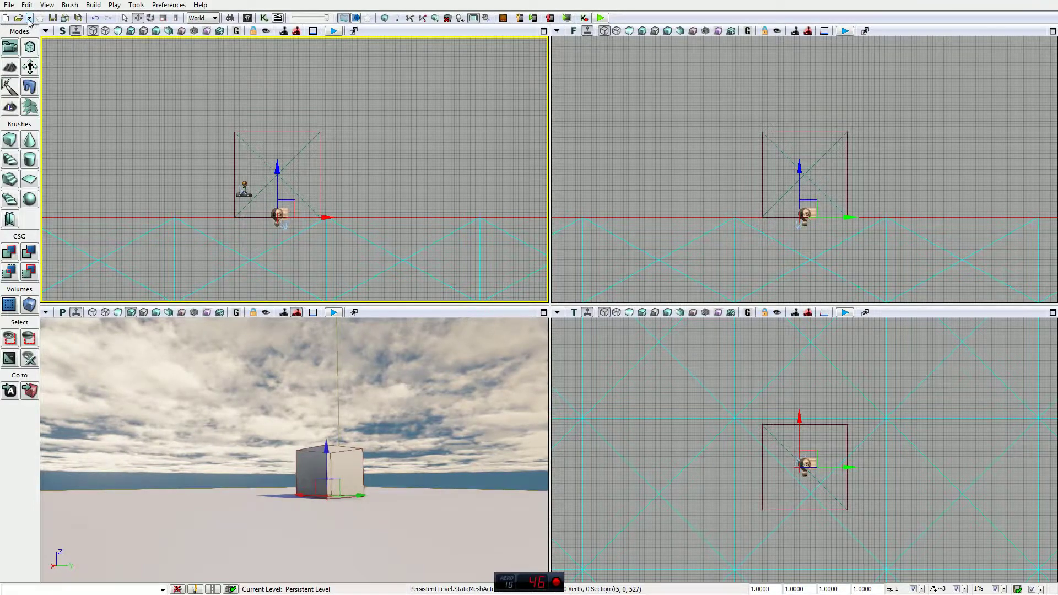
click(272, 5)
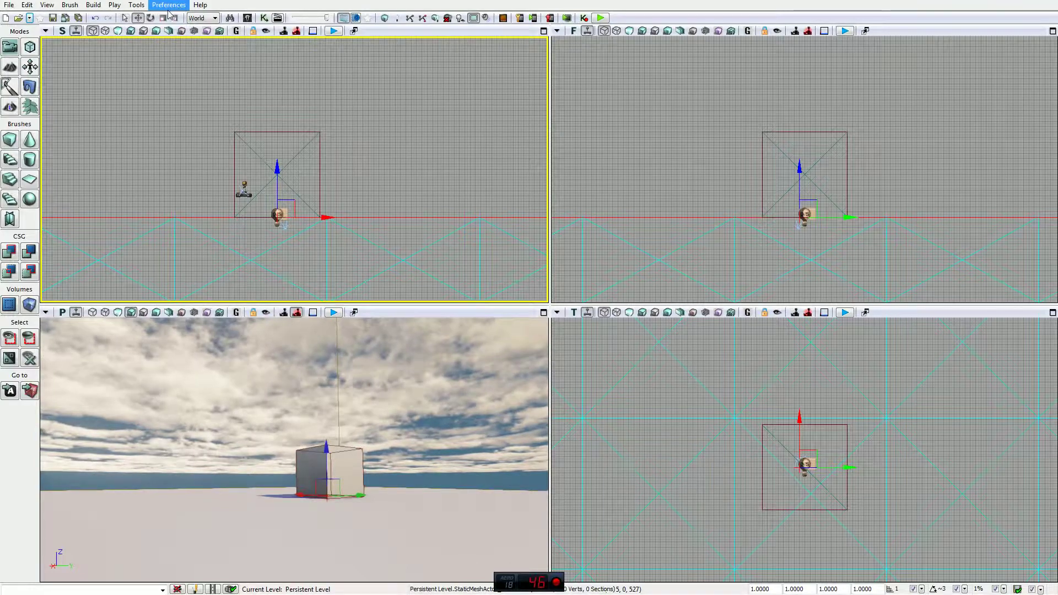
Step: Maximize the perspective view and move the selected floor horizontally and slightly downward with the translation widget
click(544, 313)
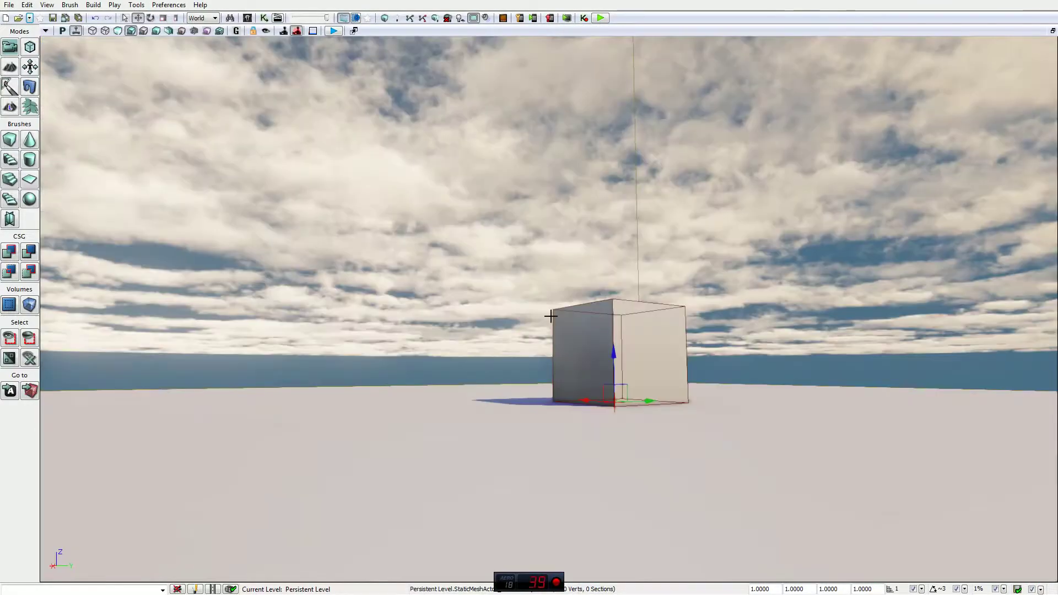
right_drag(545, 315, 531, 374)
key(w)
key(d)
key(w)
key(s)
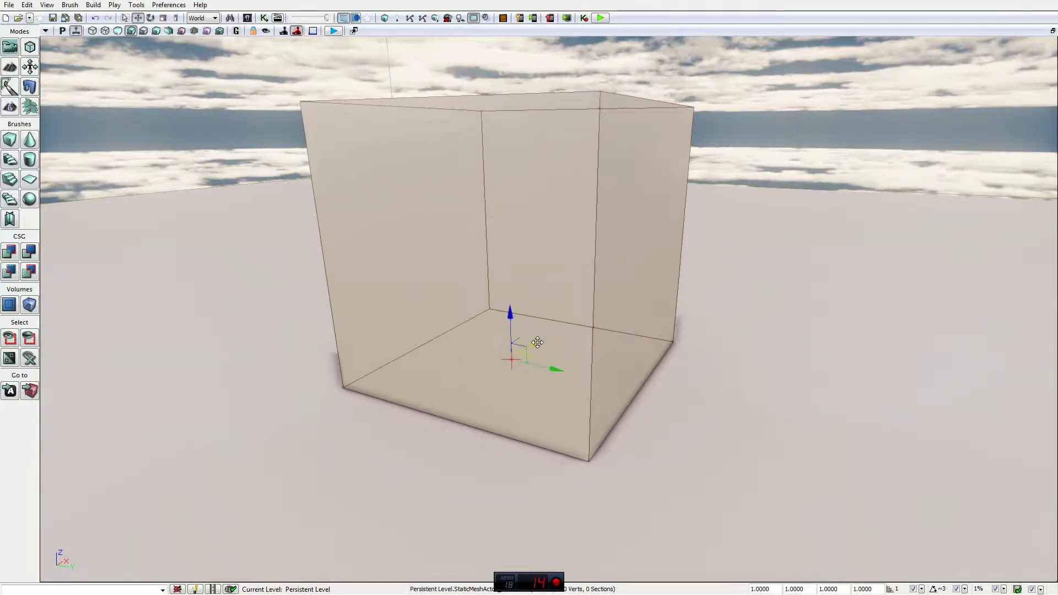
drag(538, 343, 512, 360)
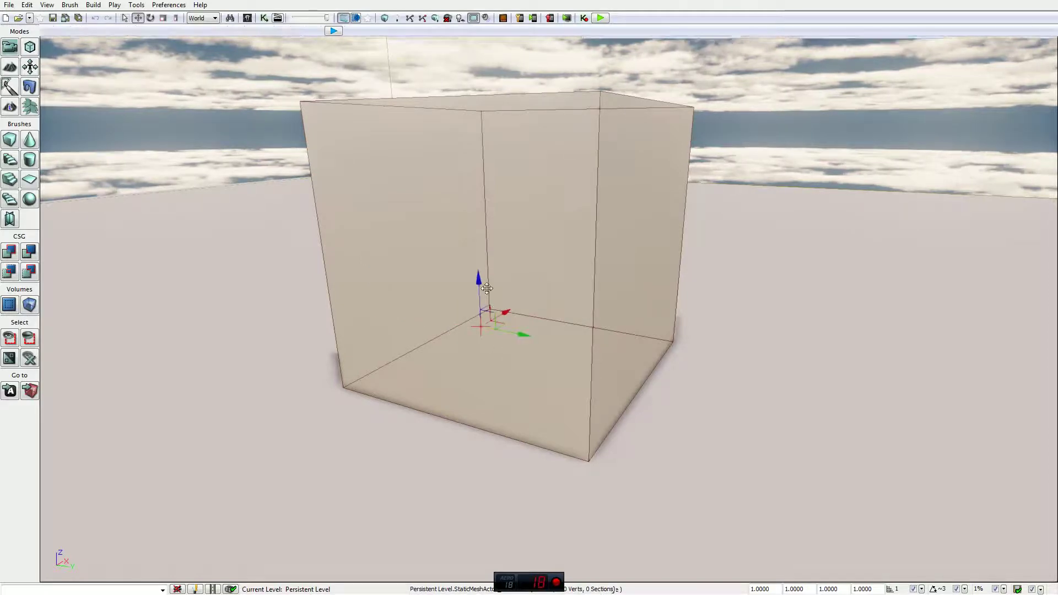
mouse_move(478, 280)
mouse_down()
mouse_move(491, 129)
mouse_move(486, 326)
mouse_move(484, 293)
mouse_up()
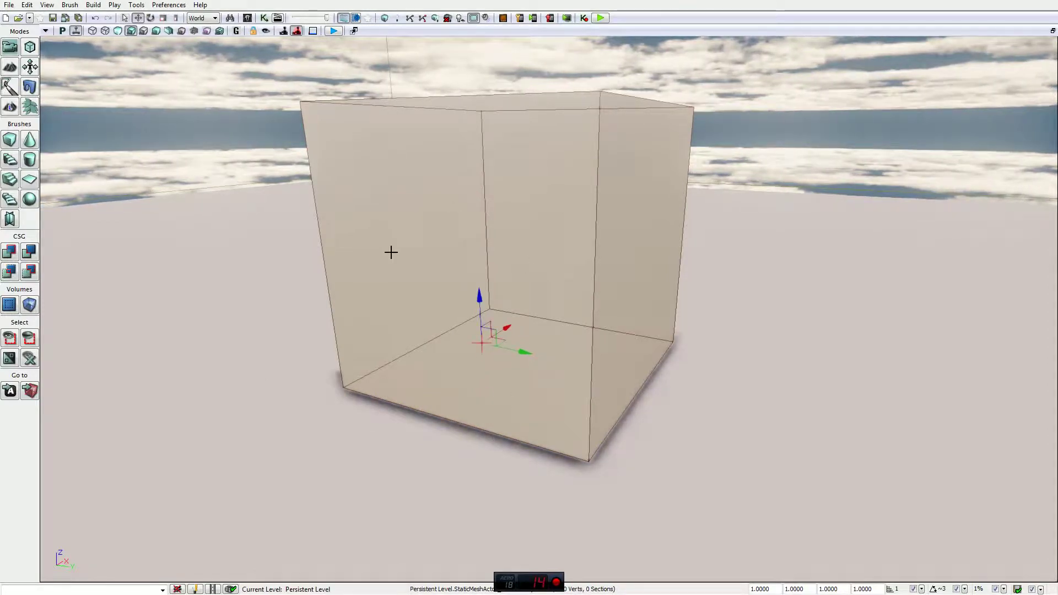
Step: Cycle the floor's widget through the translation, rotation and scaling modes, and scale the floor uniformly to about 0.738
key(space)
key(space)
key(space)
key(space)
key(space)
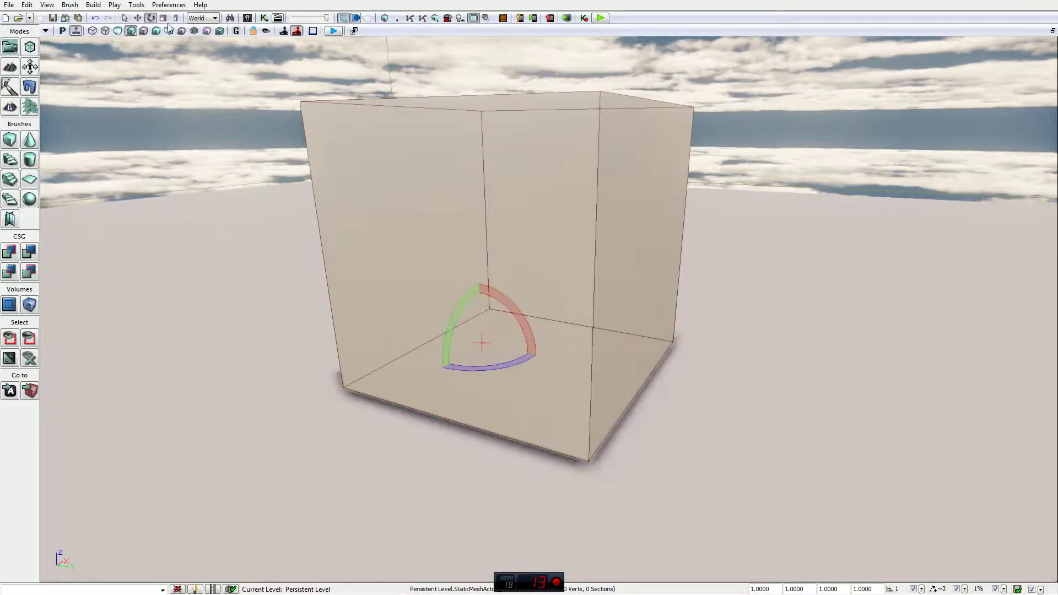
click(163, 19)
click(139, 18)
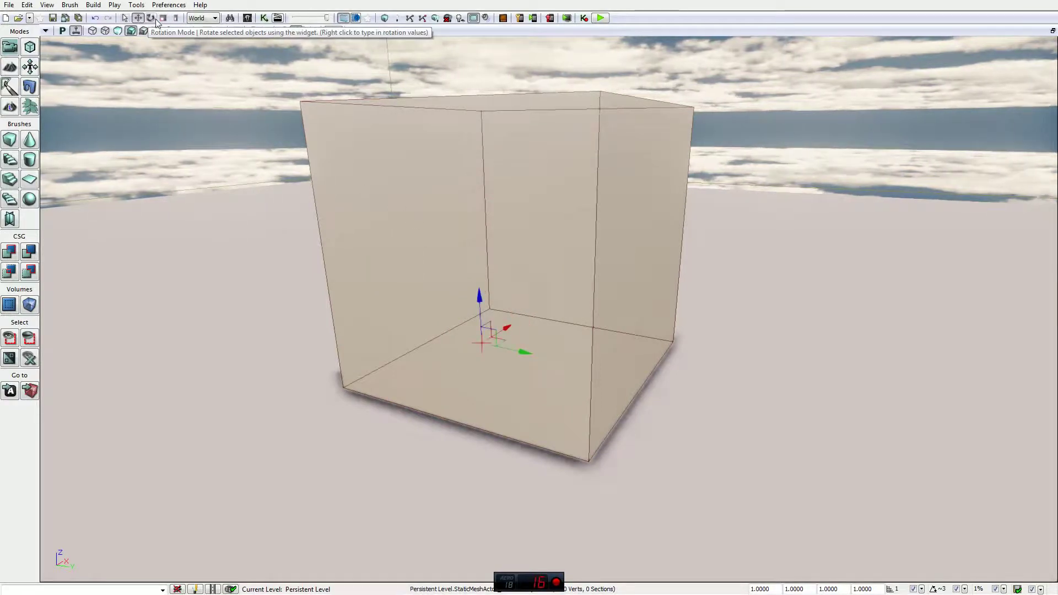
click(156, 19)
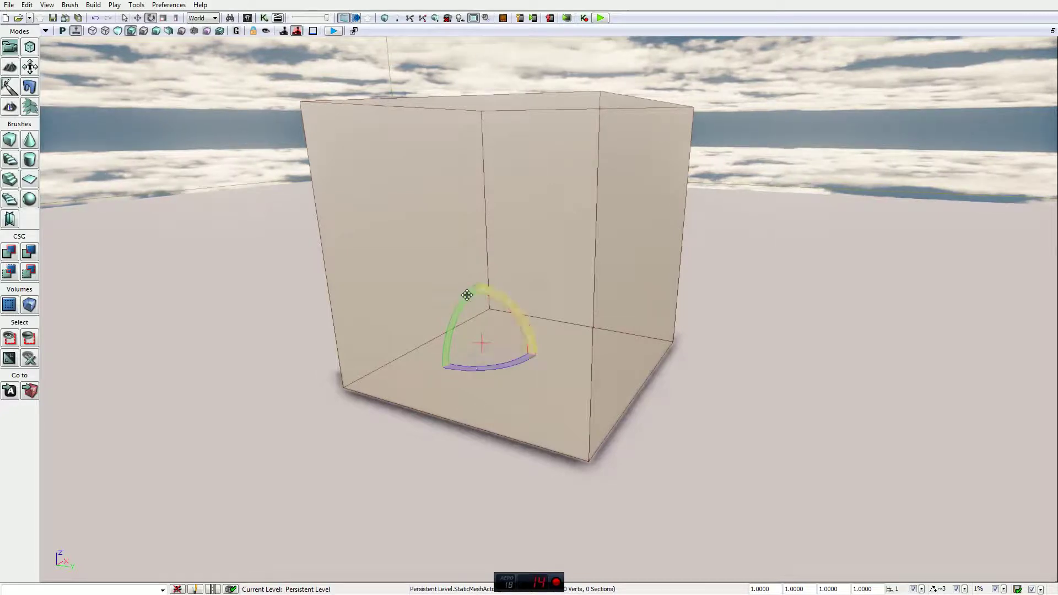
click(164, 19)
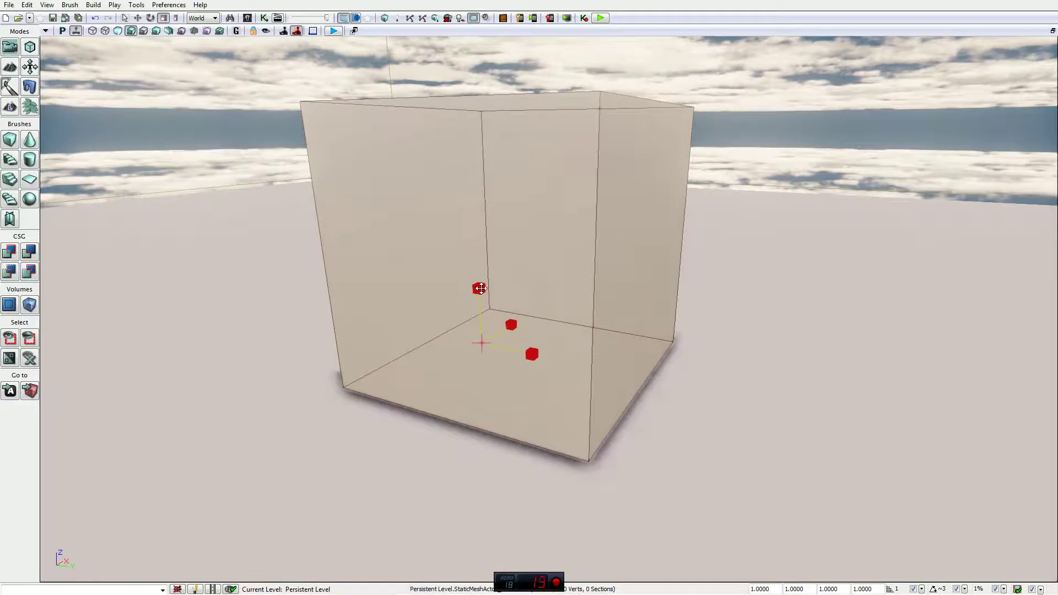
mouse_move(481, 288)
mouse_down()
mouse_move(481, 240)
mouse_move(482, 308)
mouse_up()
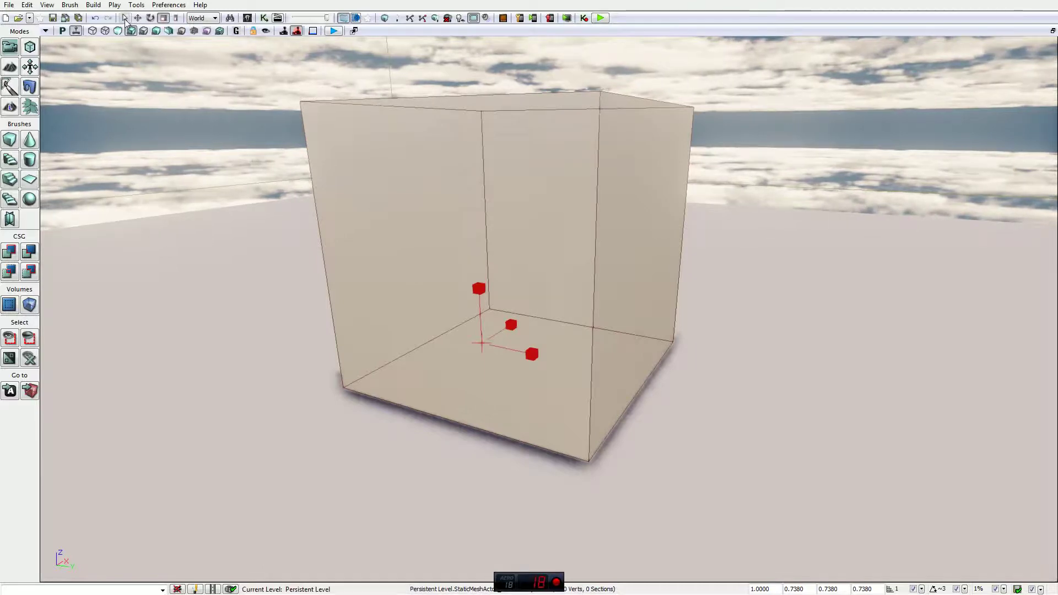
Step: In selection mode, alternate the selection between the cube and the floor, opening and closing the floor's properties along the way
click(126, 19)
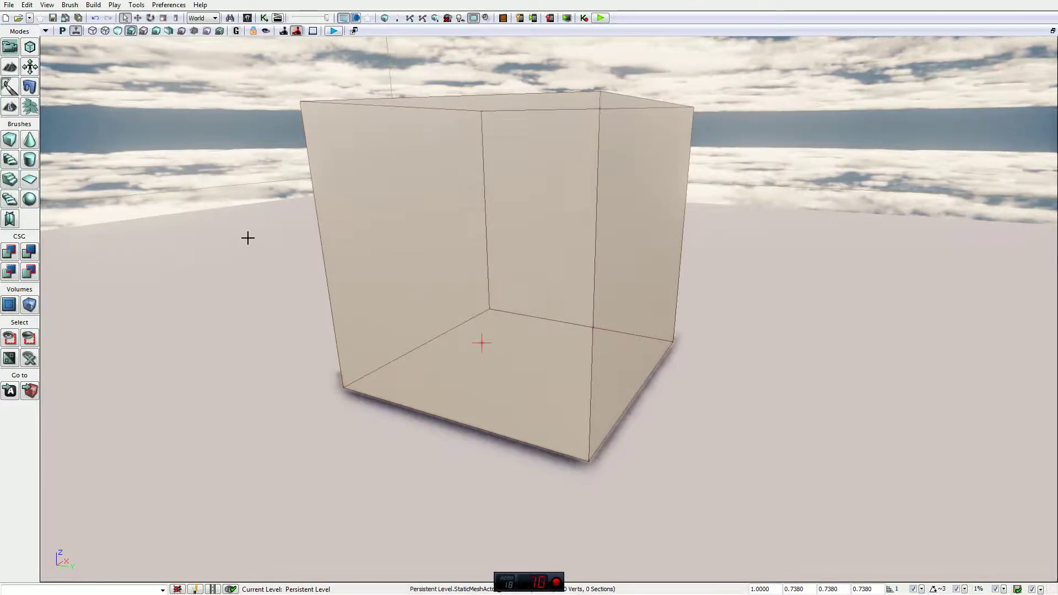
click(499, 244)
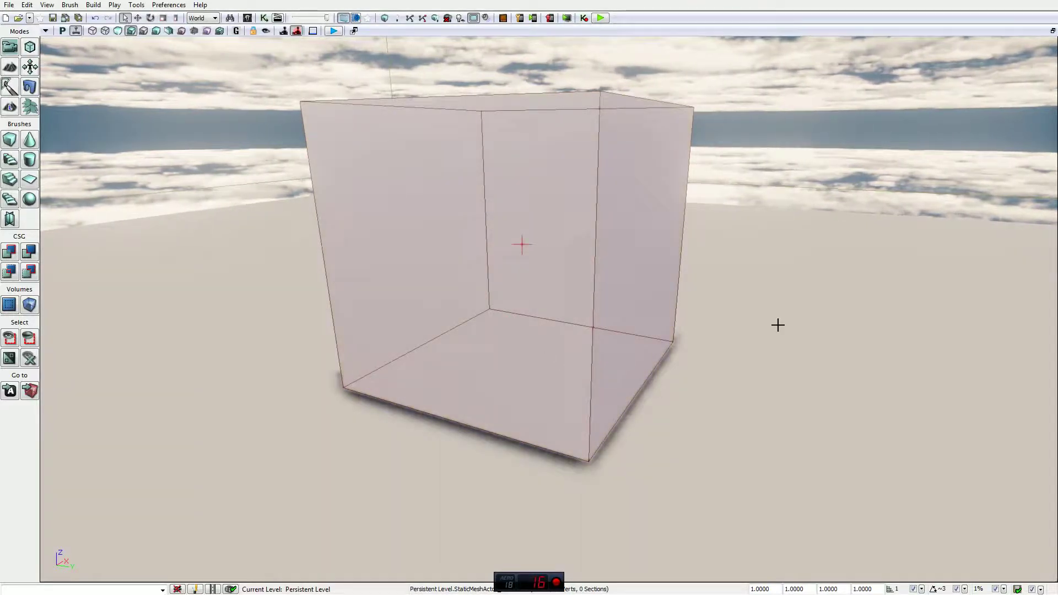
click(498, 267)
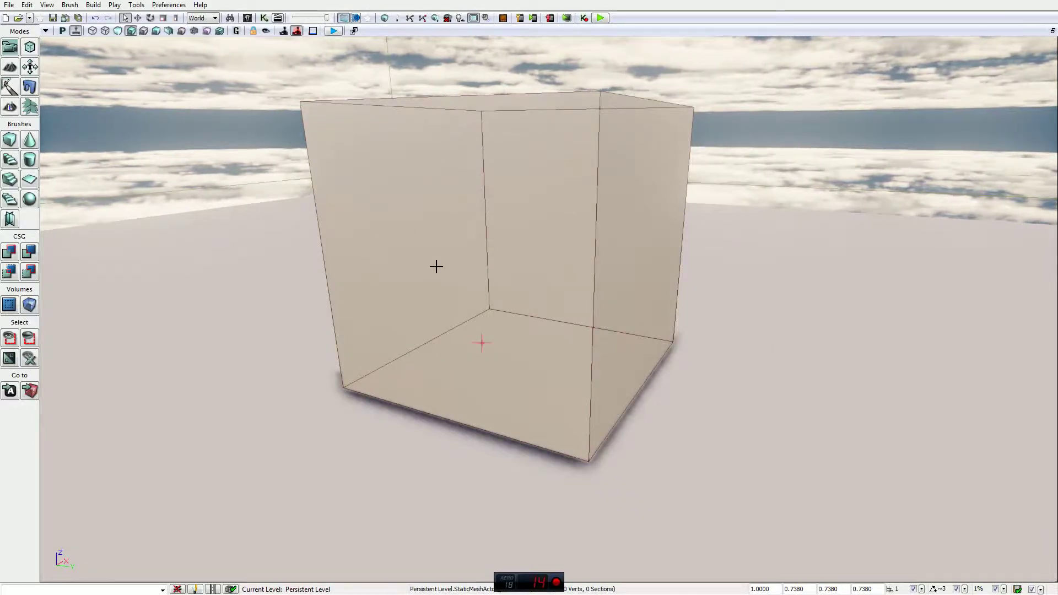
key(F4)
drag(724, 229, 721, 138)
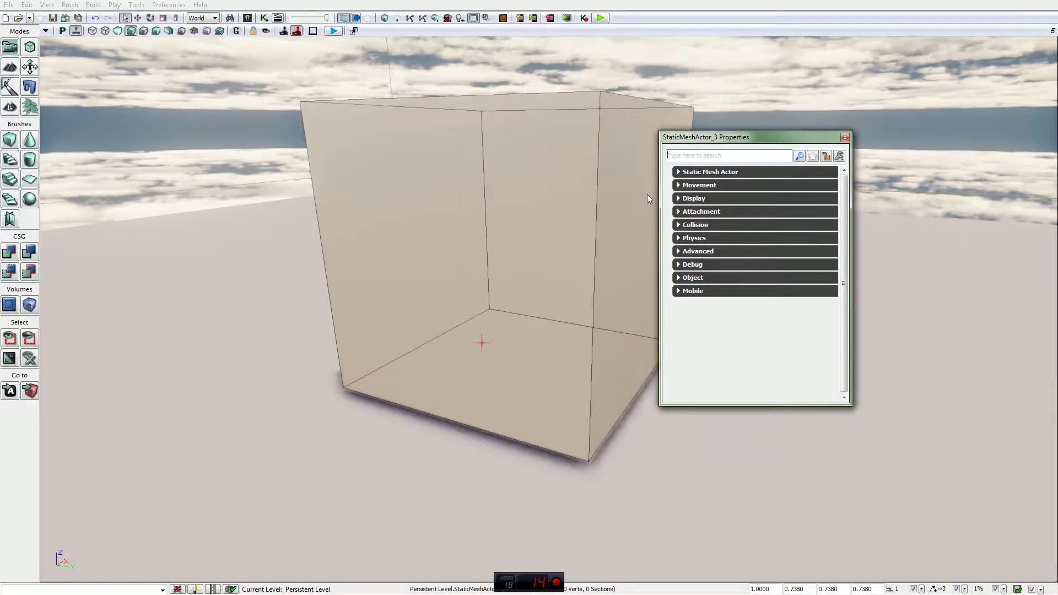
click(845, 137)
click(586, 208)
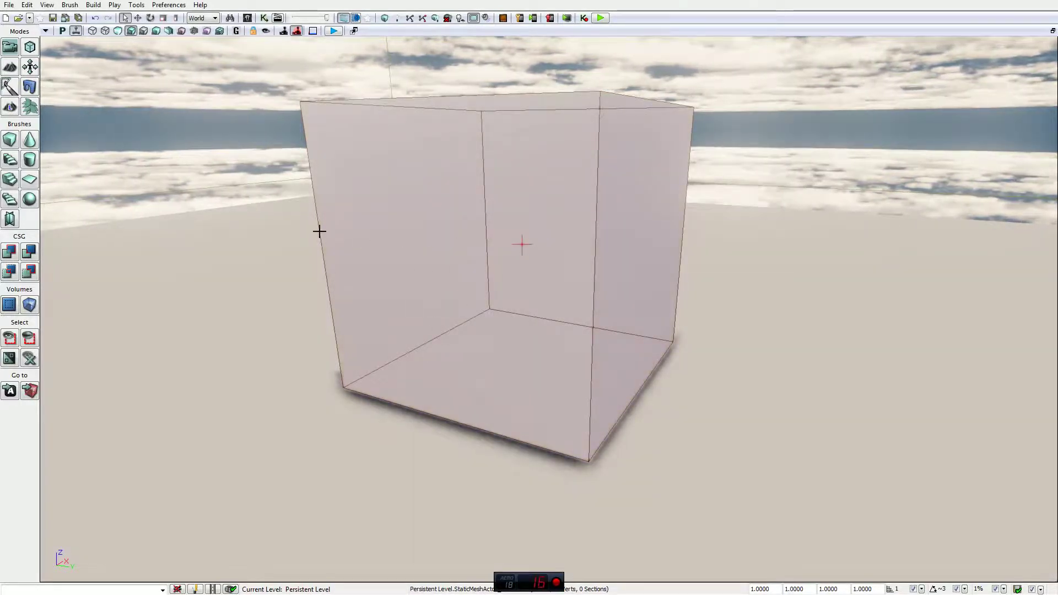
click(396, 303)
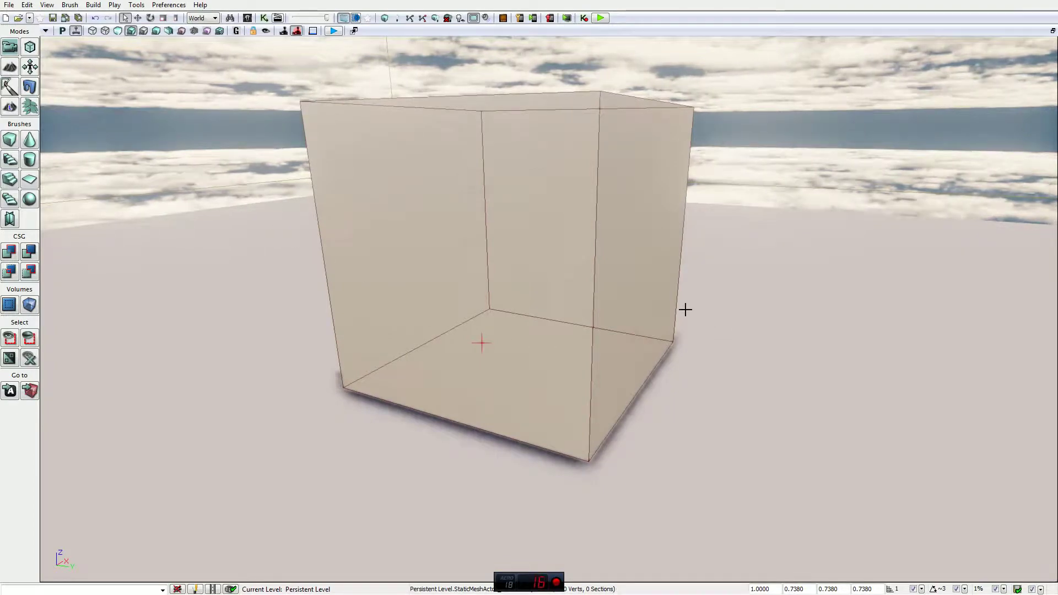
Step: Stretch the floor along its X axis to a scale of about 5.695 with non-uniform scaling
click(138, 18)
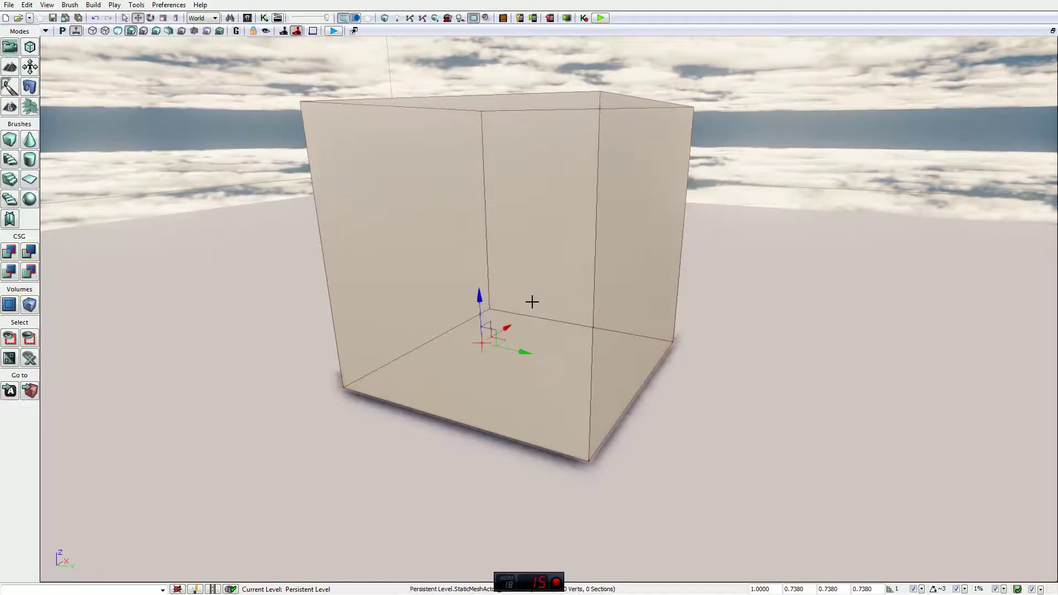
right_drag(496, 276, 531, 305)
scroll(749, 246, up, 3)
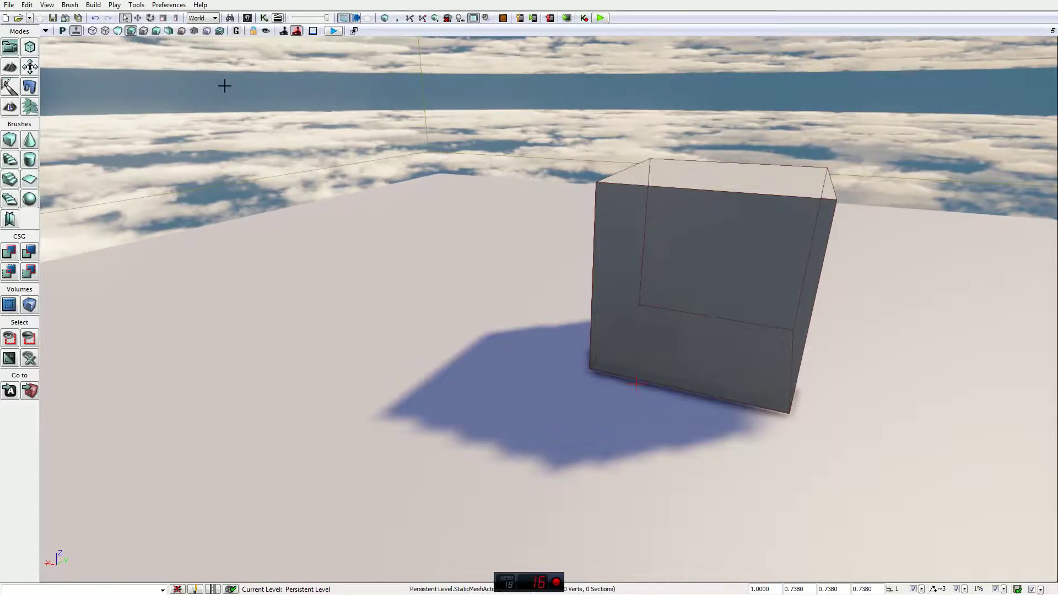
click(176, 18)
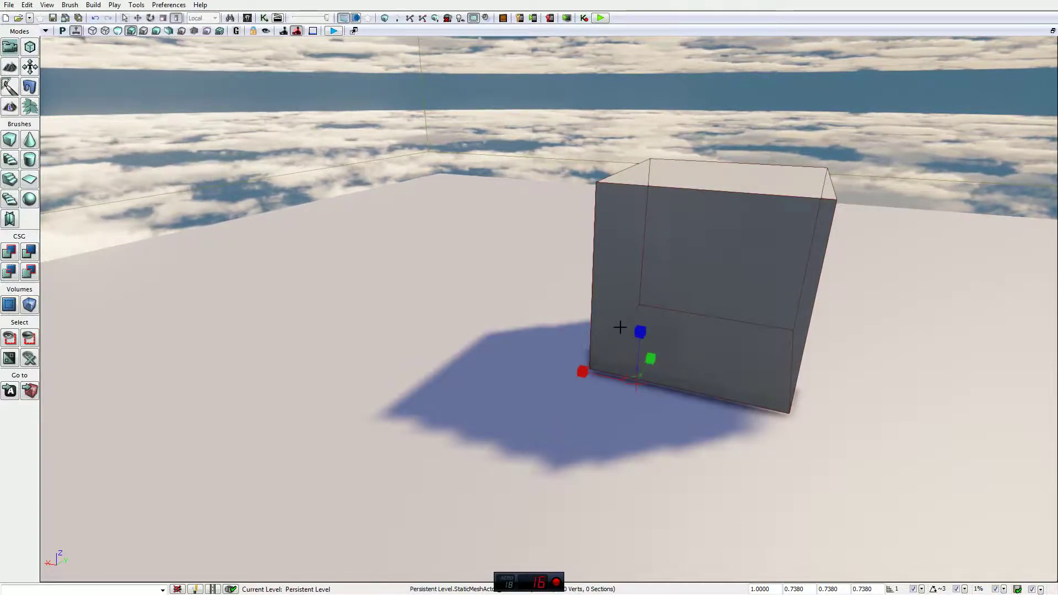
drag(579, 371, 536, 353)
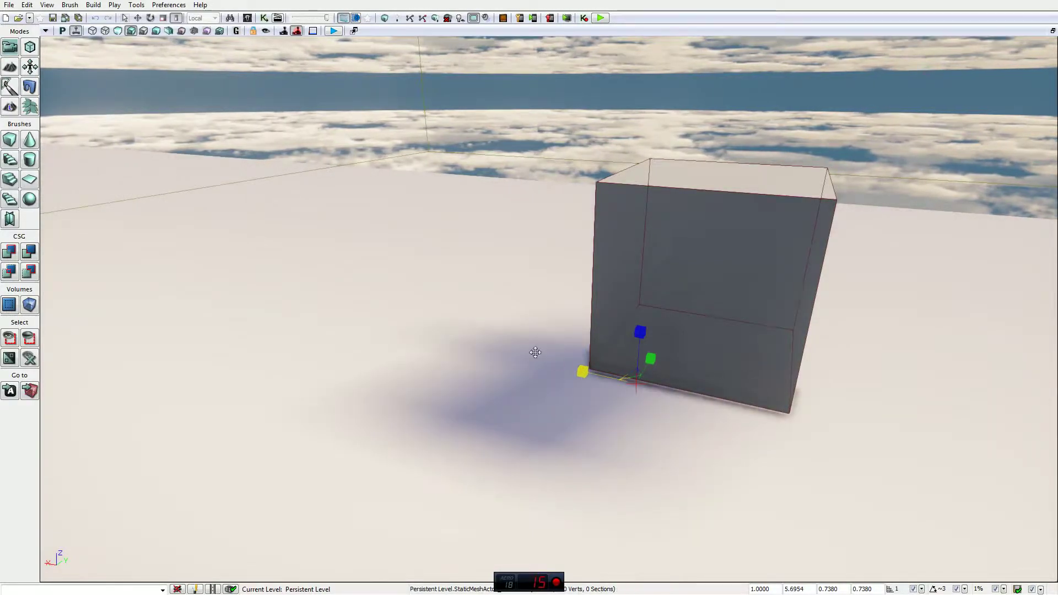
Step: Enlarge the whole floor with uniform scaling to about 8.276 in X and 1.072 in Y and Z
right_drag(536, 353, 436, 348)
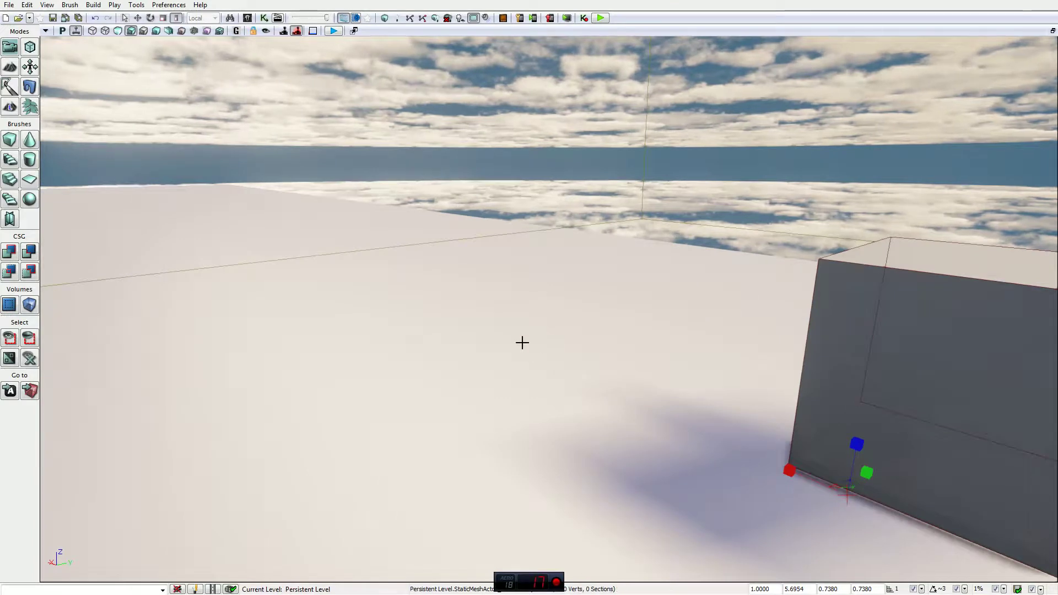
mouse_move(522, 343)
right_down()
mouse_move(607, 381)
mouse_move(528, 326)
right_up()
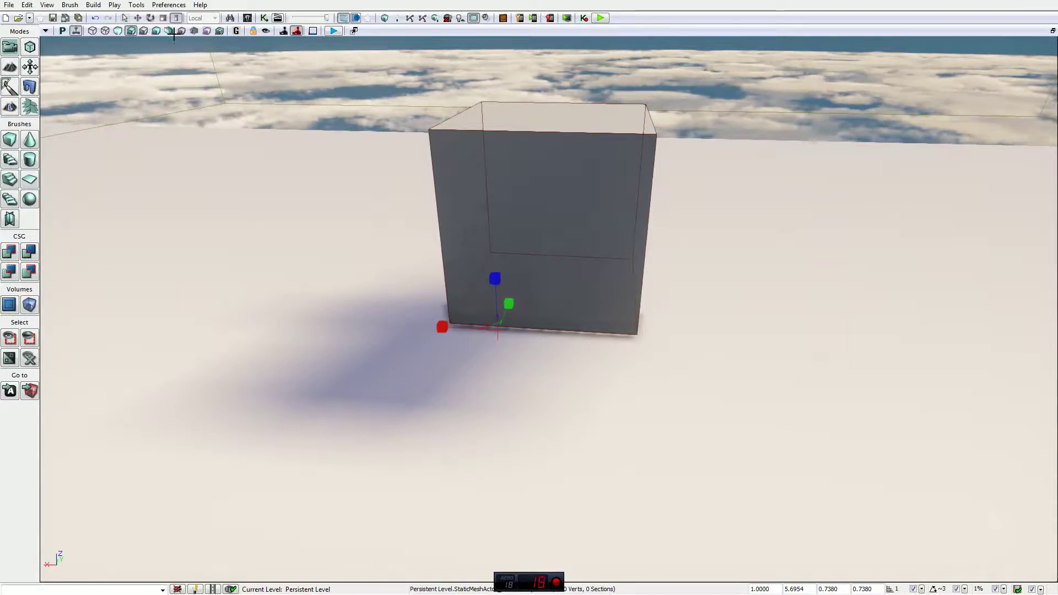
click(163, 17)
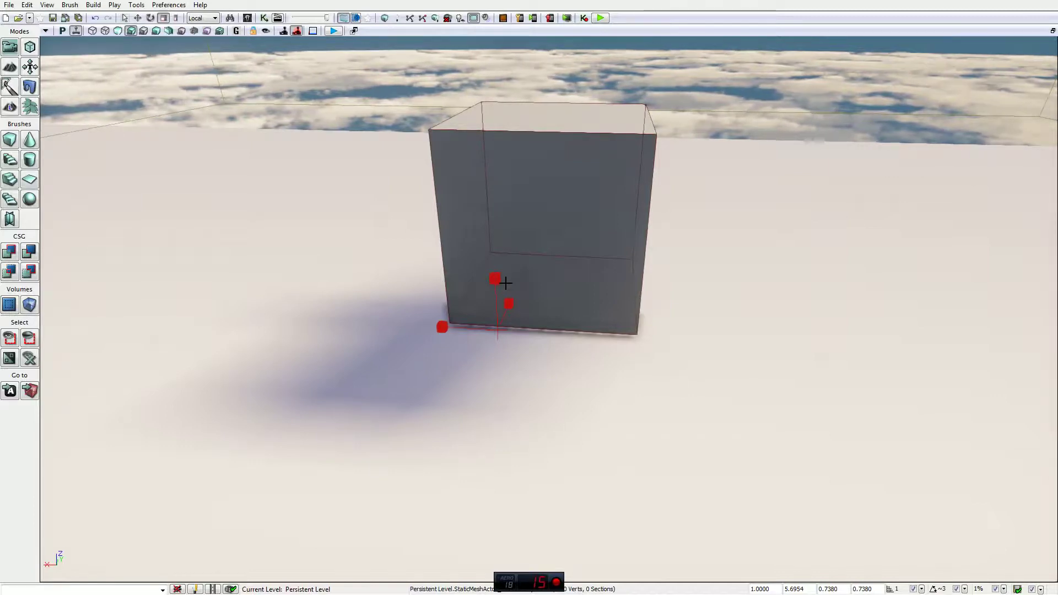
drag(496, 278, 495, 277)
right_drag(503, 246, 539, 265)
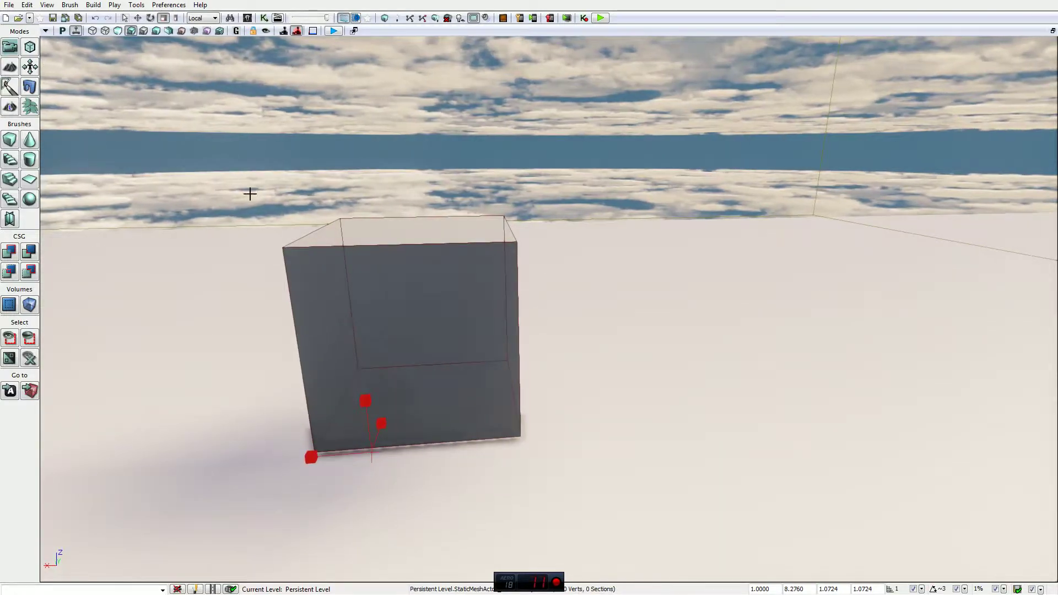
Step: Using the World reference coordinate system, shift and raise the cube above the floor and tilt it with the rotation widget
click(201, 18)
click(201, 27)
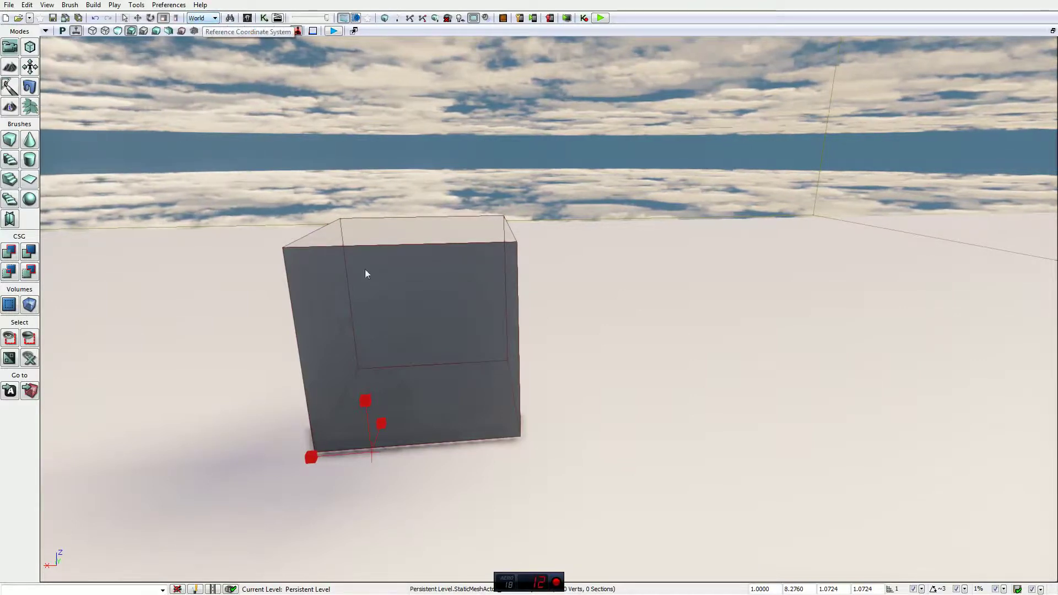
click(472, 386)
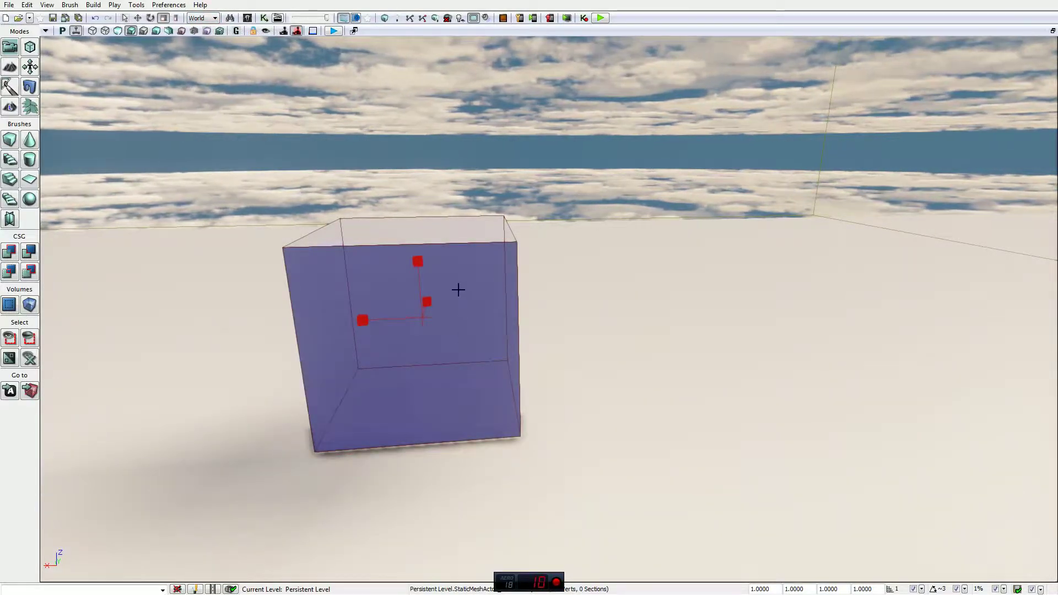
key(w)
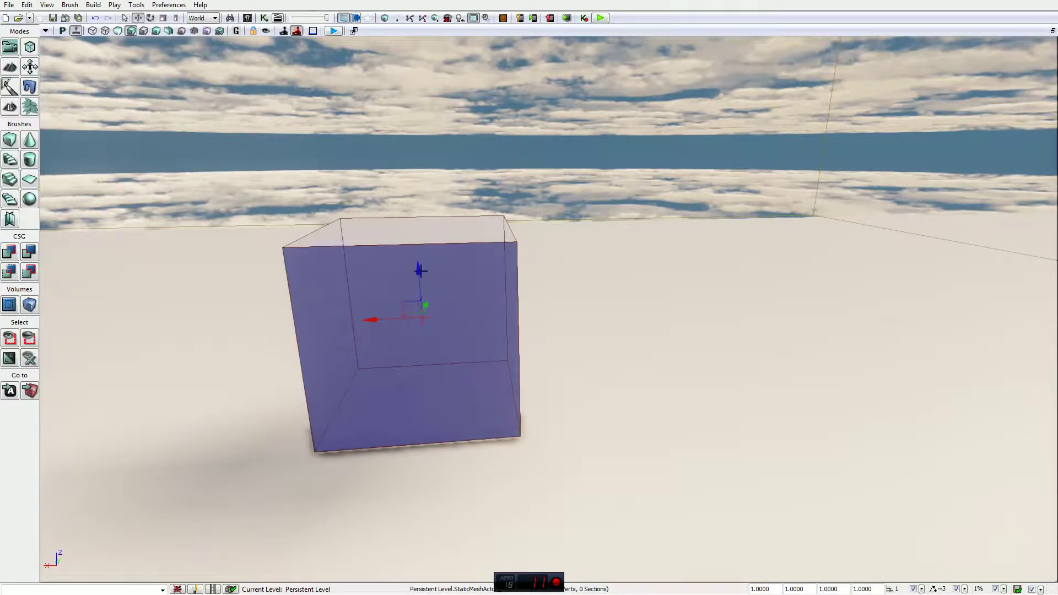
drag(418, 271, 417, 238)
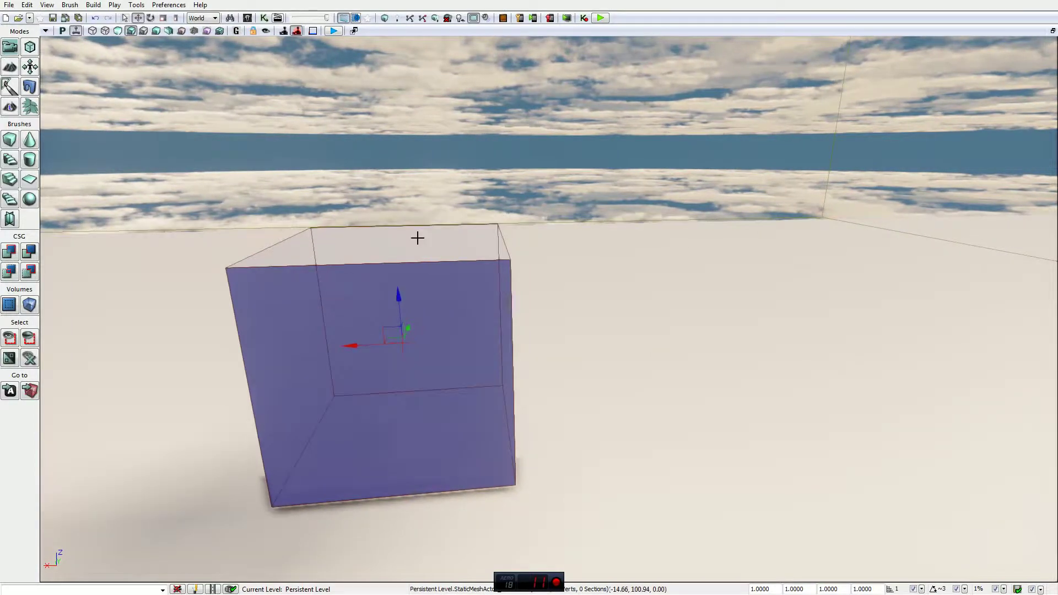
drag(399, 298, 465, 165)
key(e)
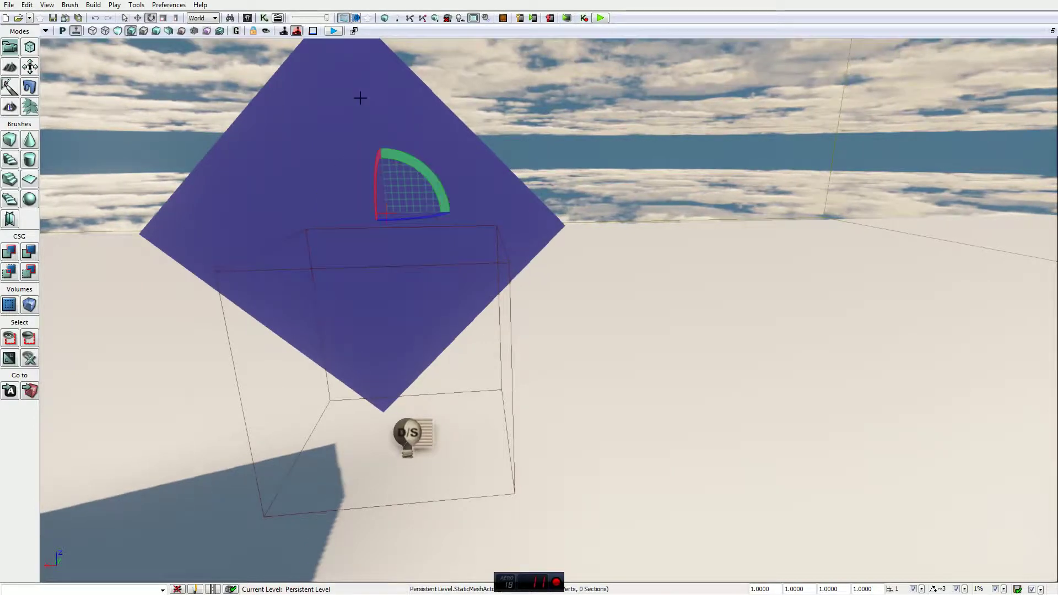
Step: Back away from the tilted cube and select the floor, then the Lightmass importance volume around the level
click(210, 22)
click(512, 130)
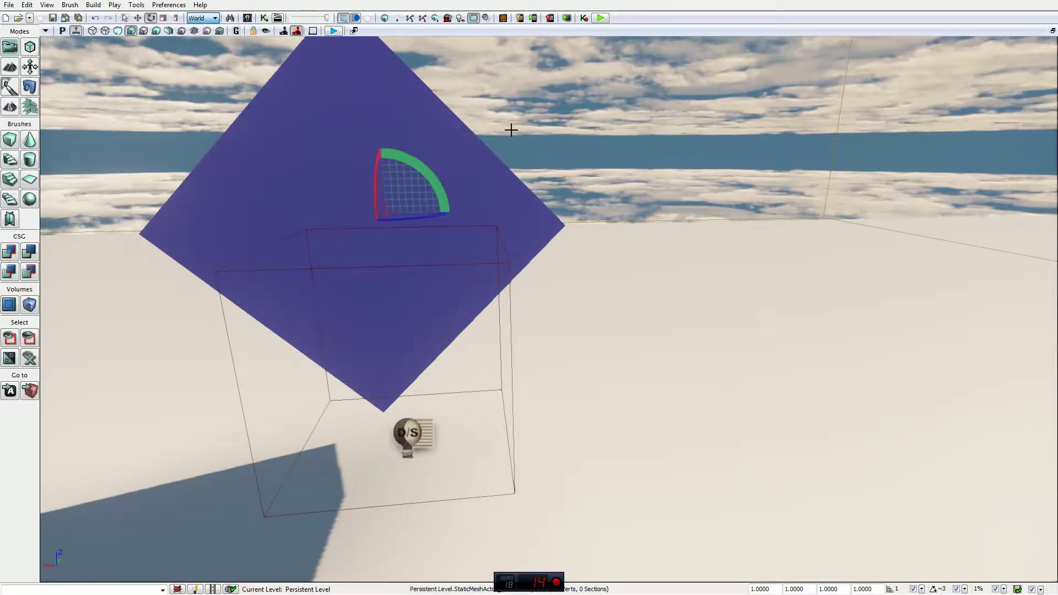
key(s)
right_drag(511, 131, 479, 145)
key(w)
key(d)
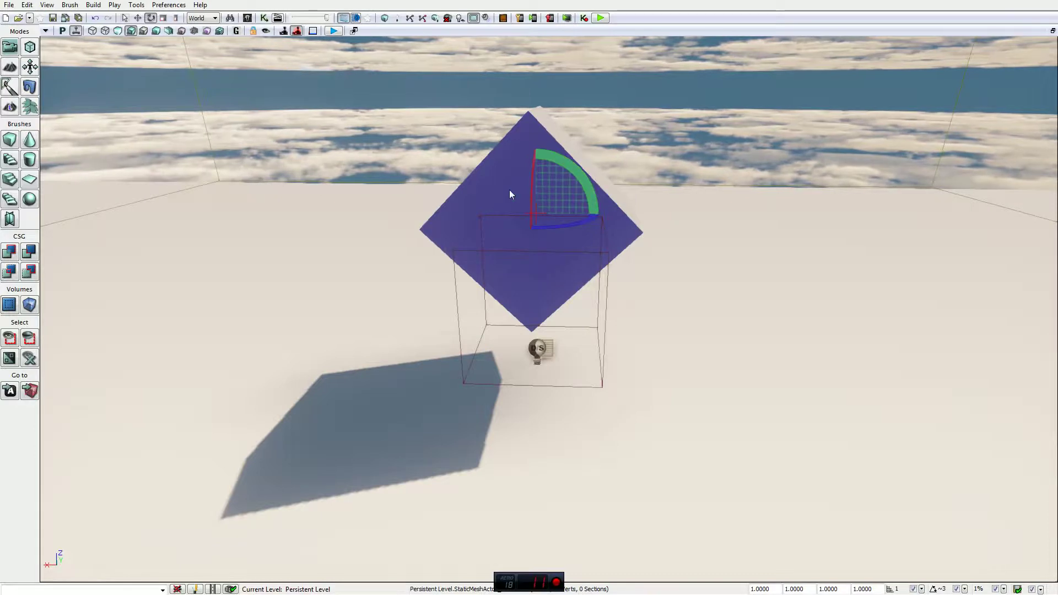
click(388, 335)
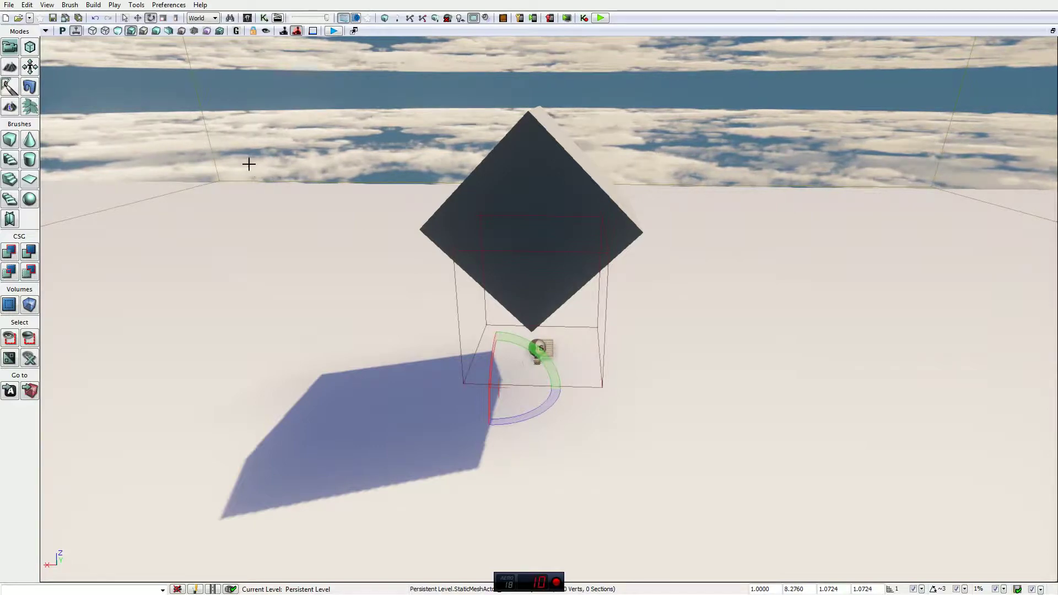
click(207, 139)
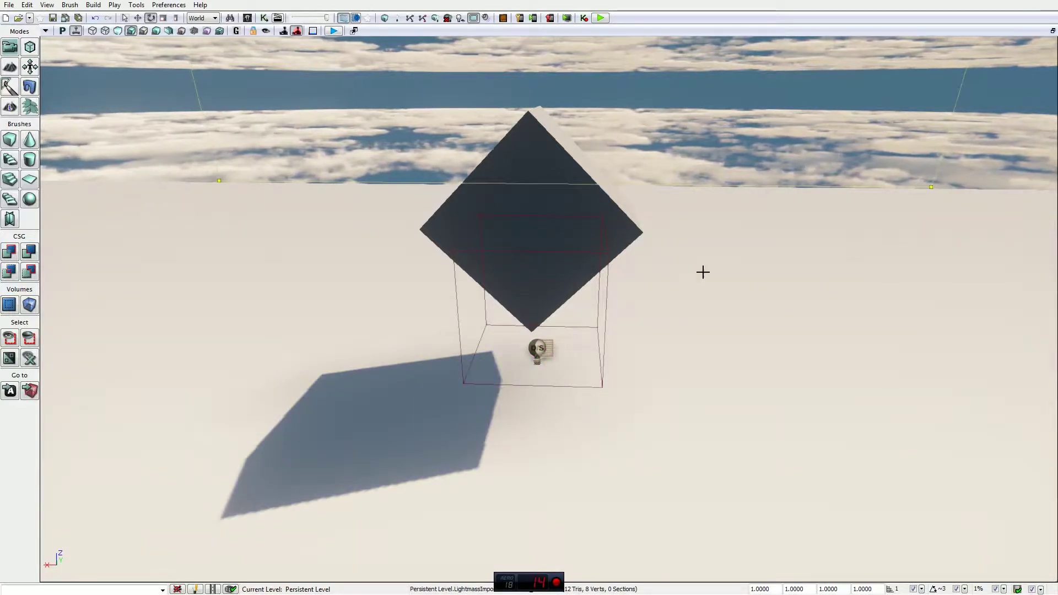
mouse_move(703, 272)
right_down()
mouse_move(695, 154)
mouse_move(684, 375)
mouse_move(716, 381)
mouse_move(661, 317)
mouse_move(656, 182)
mouse_move(683, 186)
mouse_move(683, 270)
right_up()
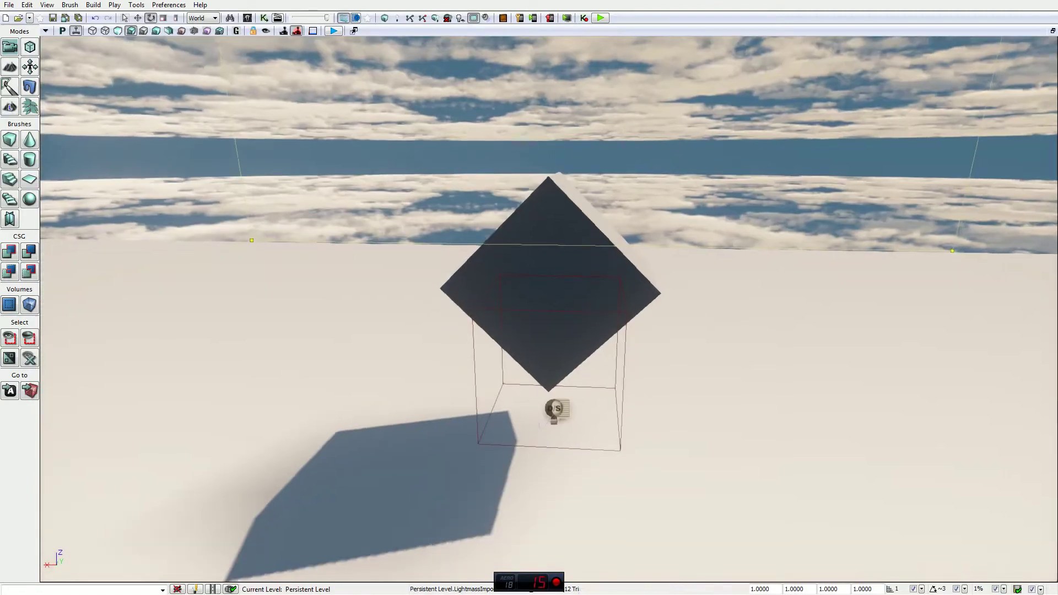
Step: Select the tilted cube and switch the reference coordinate system to Local
click(550, 219)
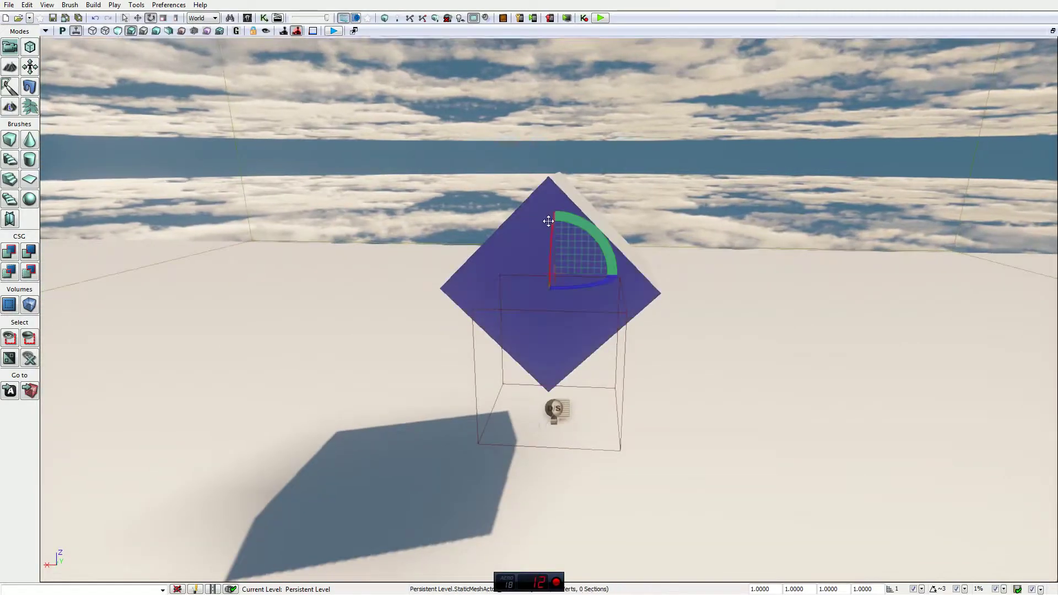
click(209, 18)
click(204, 34)
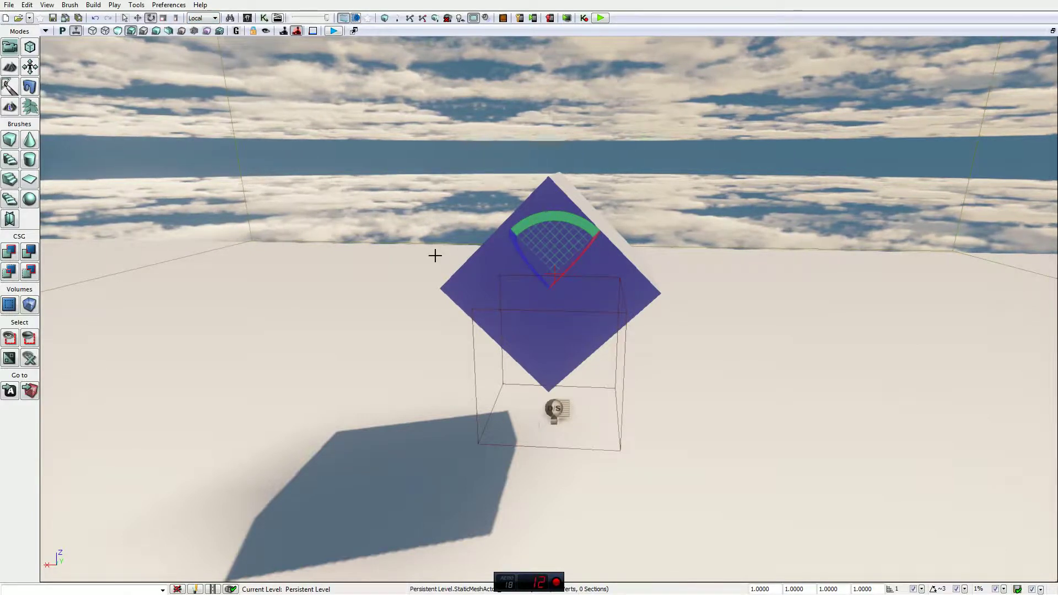
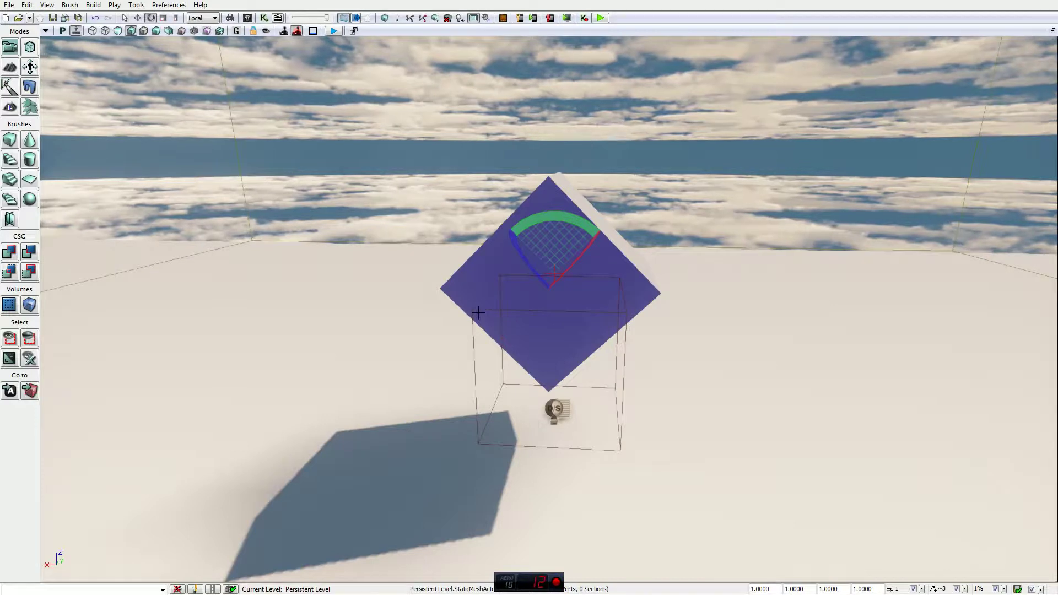
Step: With the move tool, slide the cube along its local Z axis and adjust its height along the world Z axis
key(space)
key(space)
key(space)
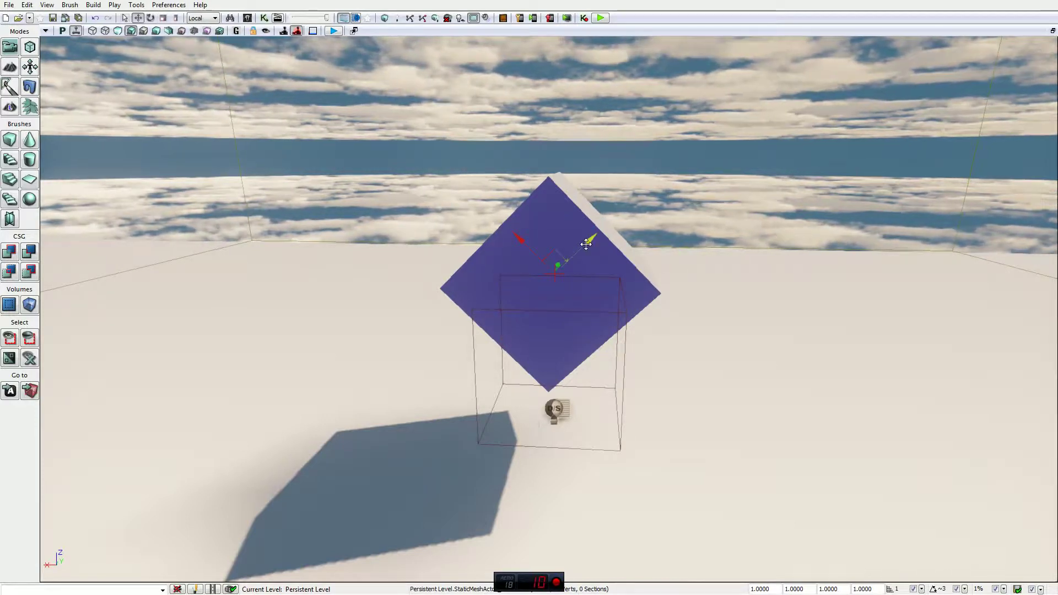
drag(586, 244, 285, 108)
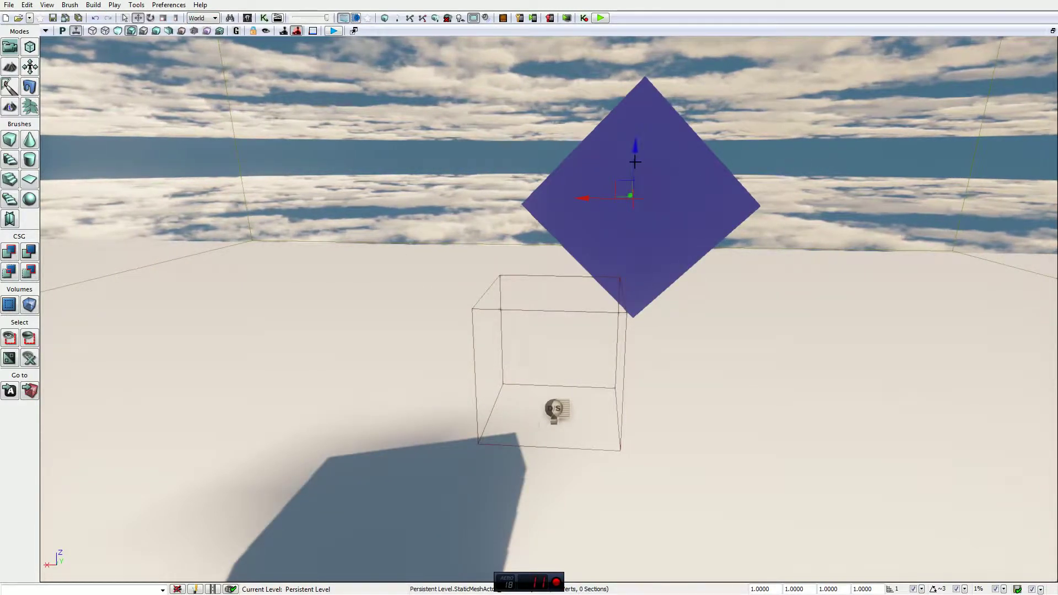
drag(635, 161, 264, 86)
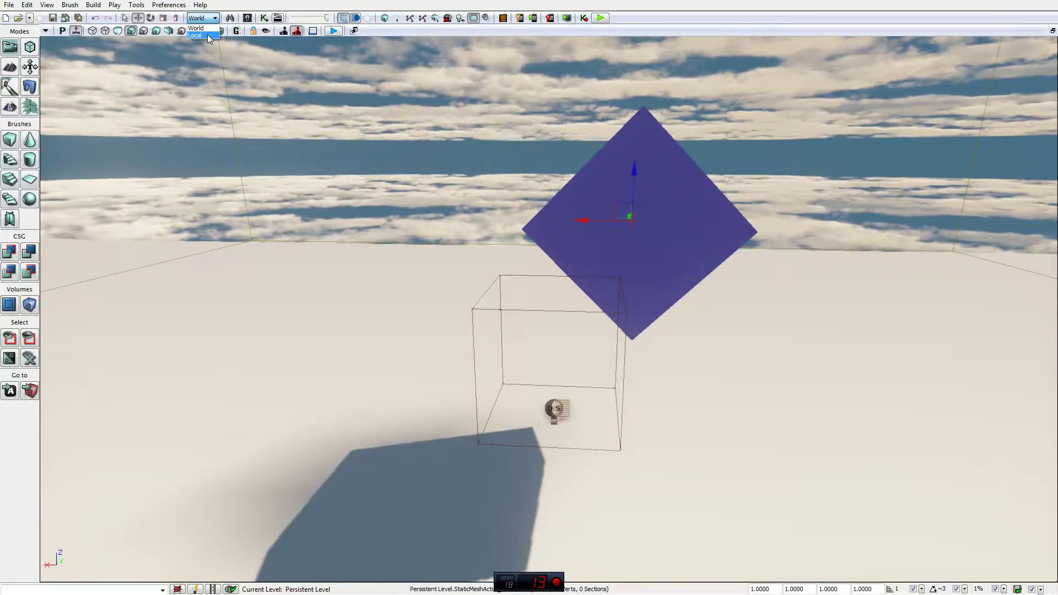
Step: Nudge the cube along its local Z axis and return the reference coordinate system to World
click(196, 36)
mouse_move(670, 189)
mouse_down()
mouse_move(709, 142)
mouse_move(660, 183)
mouse_up()
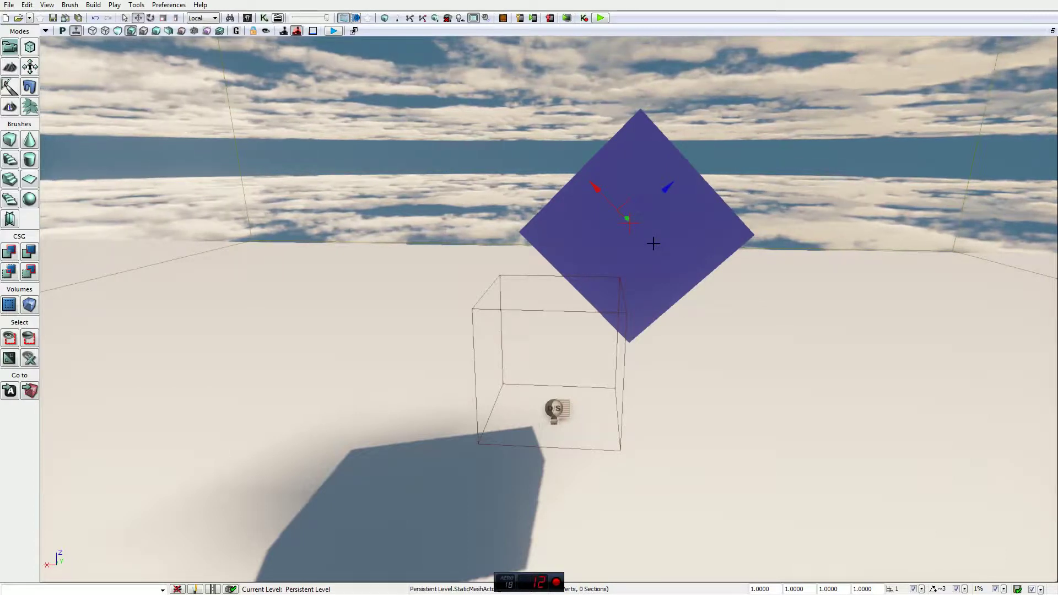
click(201, 18)
click(198, 34)
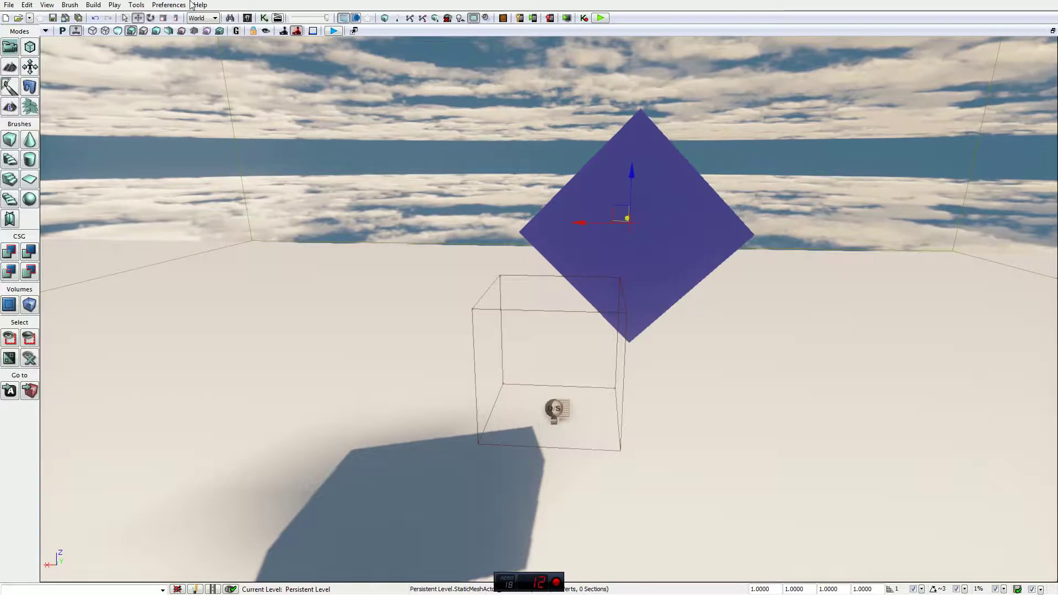
Step: Open the Search For Actors window, locate the equivalent Find Actors command among the edit commands, and close the window
click(232, 22)
drag(300, 100, 158, 91)
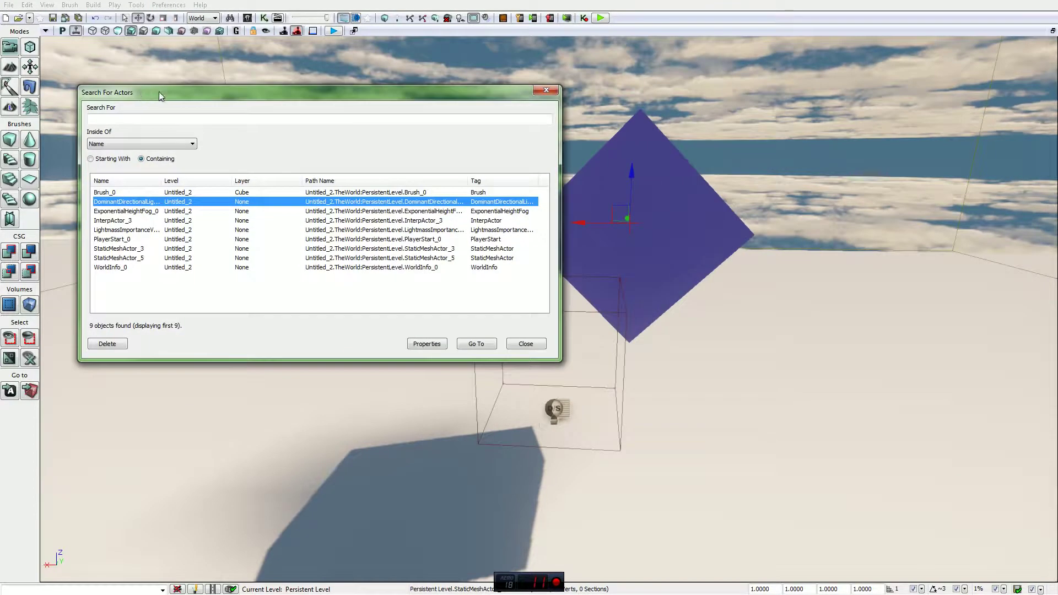
click(28, 5)
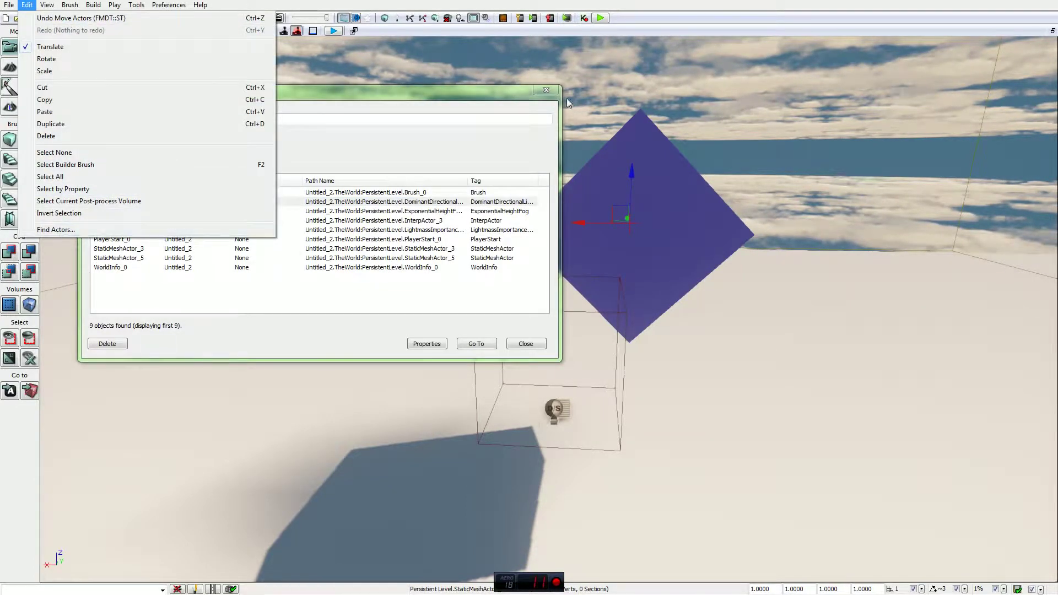
click(547, 90)
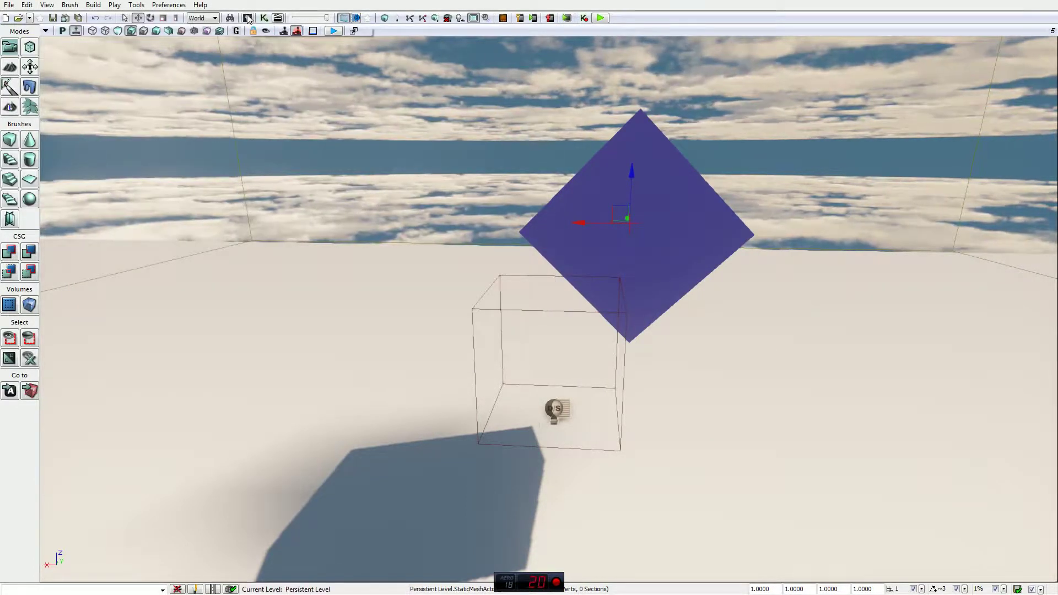
Step: Open and close the Content Browser, and locate the UnrealKismet and UnrealMatinee commands among the view options
click(248, 18)
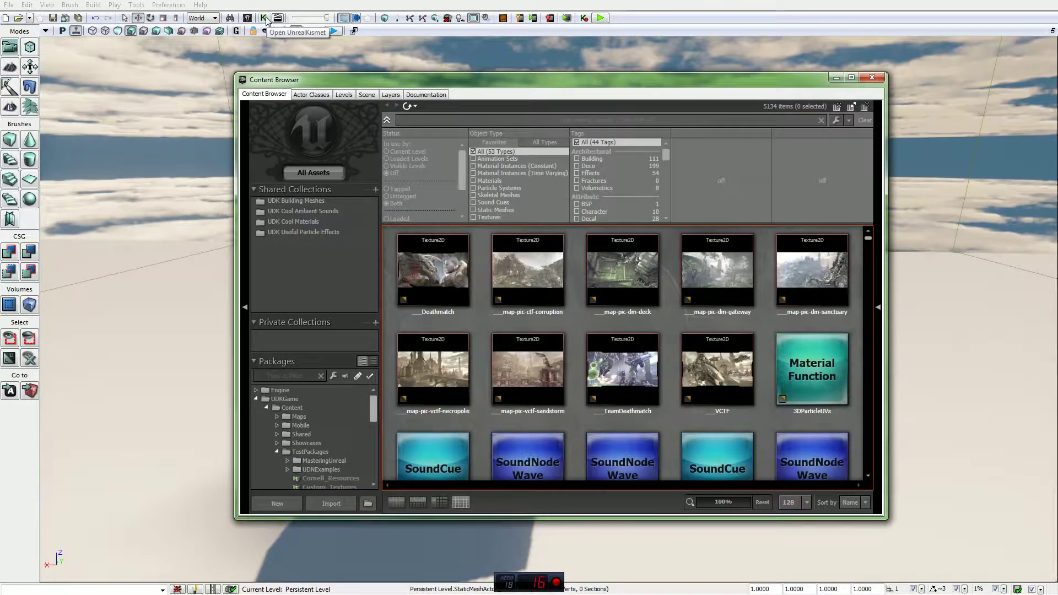
click(869, 79)
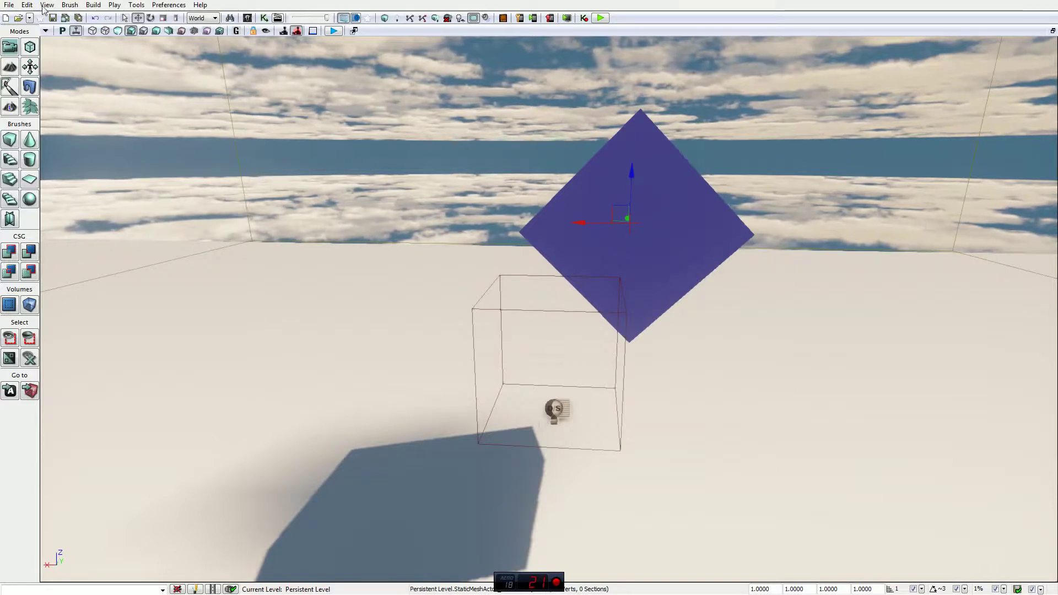
click(44, 5)
mouse_move(67, 6)
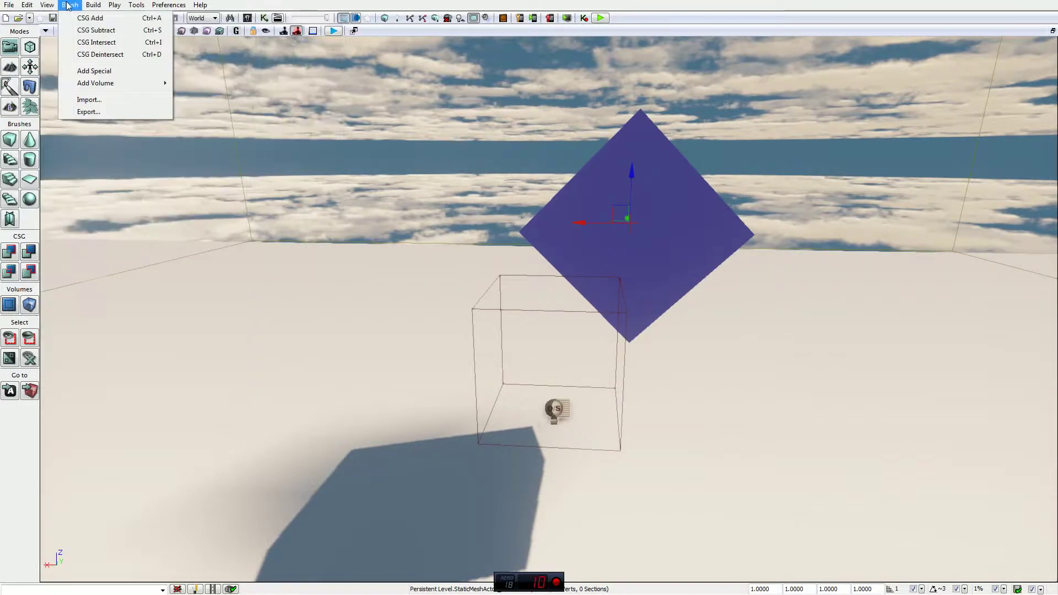
mouse_move(27, 5)
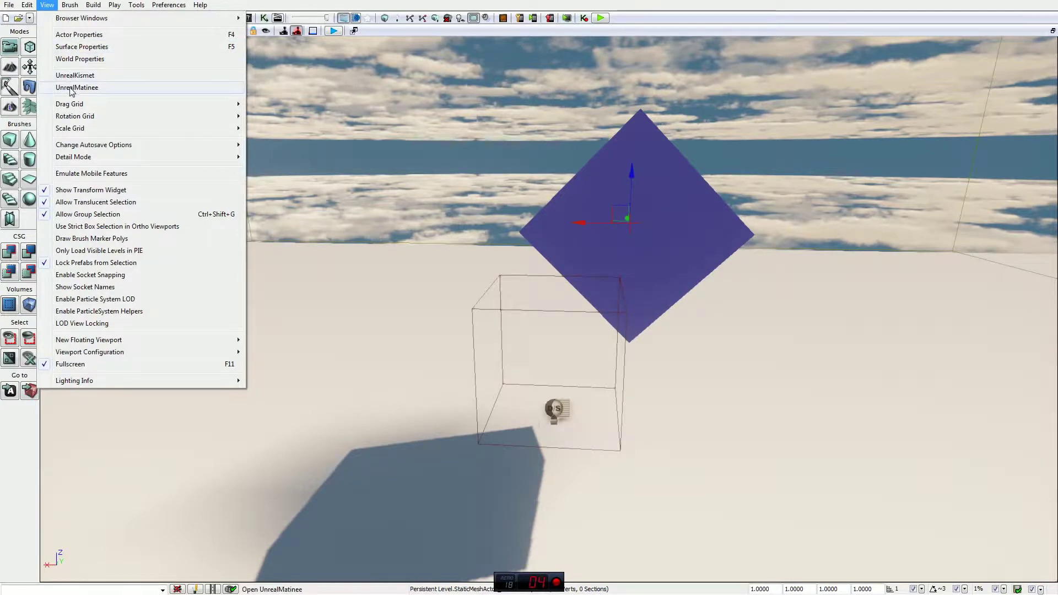
click(277, 4)
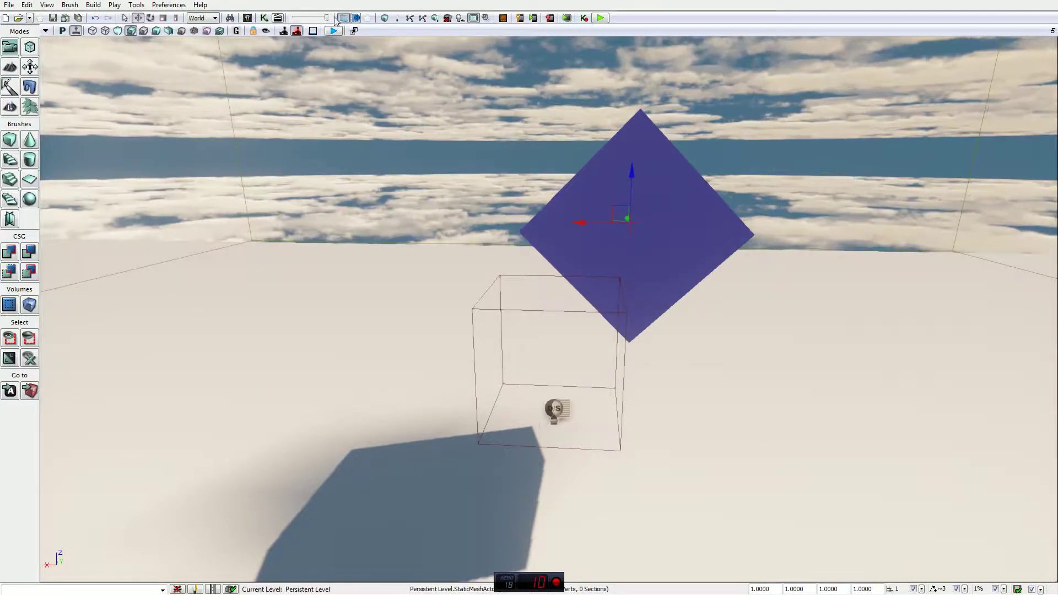
Step: Shorten the viewport's far clipping plane distance, deselect the cube, restore the maximum distance and look up at the sky
drag(326, 20, 299, 19)
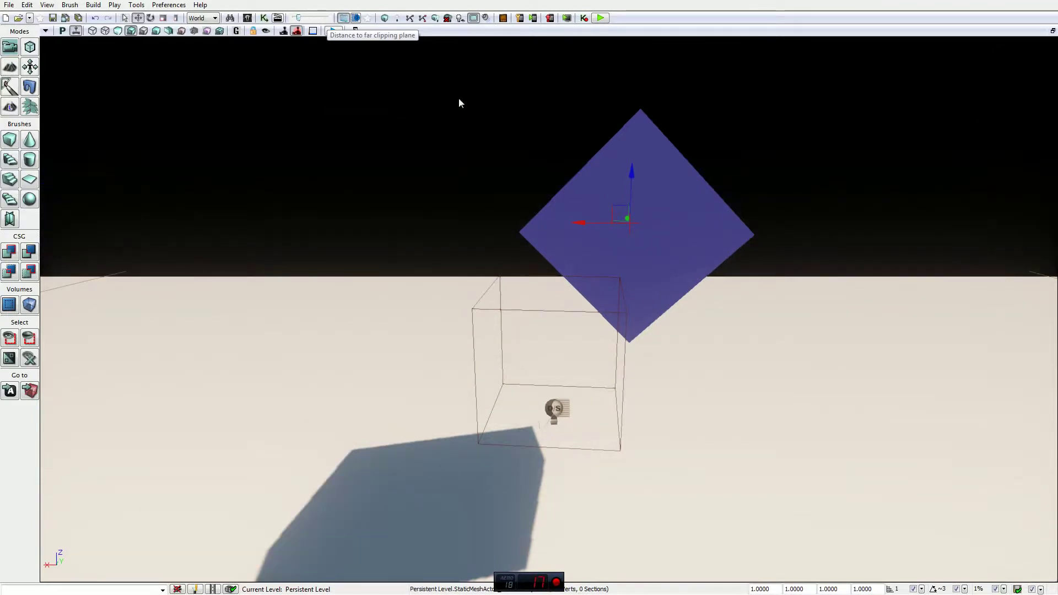
click(796, 160)
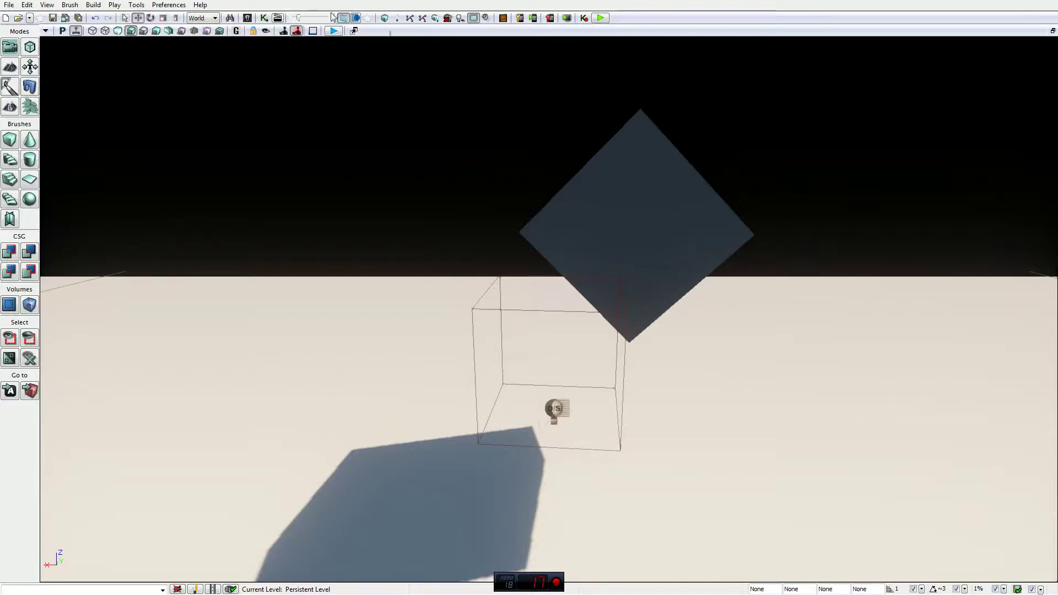
drag(333, 17, 366, 6)
right_drag(515, 224, 460, 99)
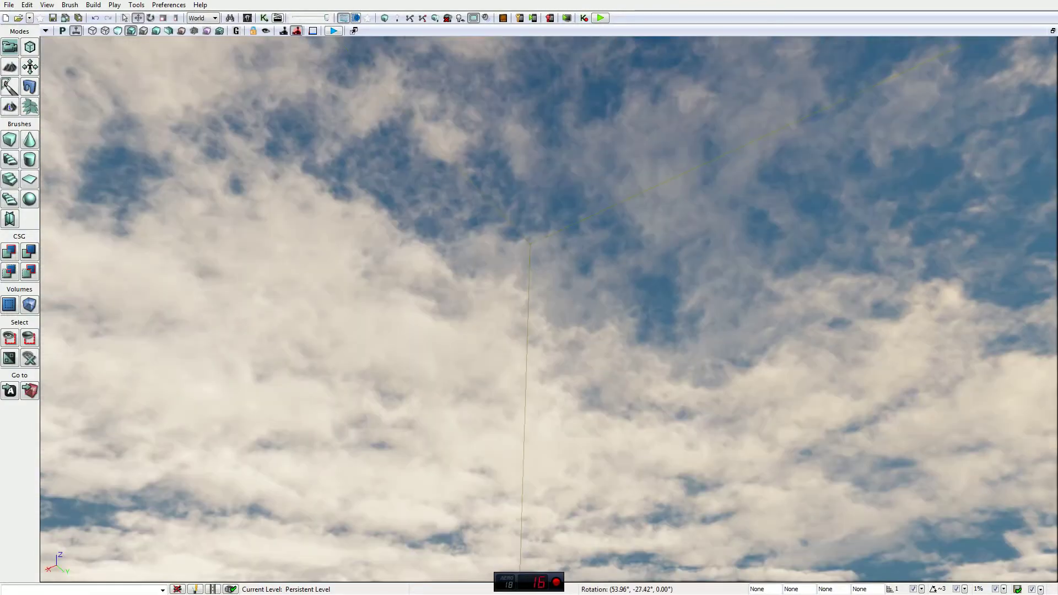
right_drag(490, 237, 487, 184)
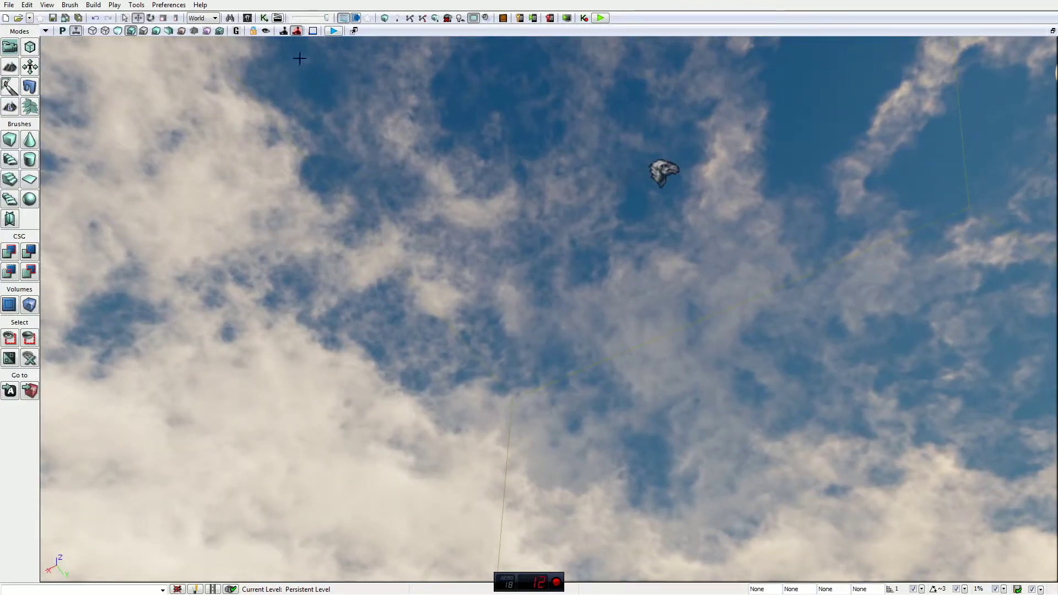
Step: Reduce the far clipping plane distance to hide the sky, and play test the level to compare before ending the test
drag(326, 18, 315, 17)
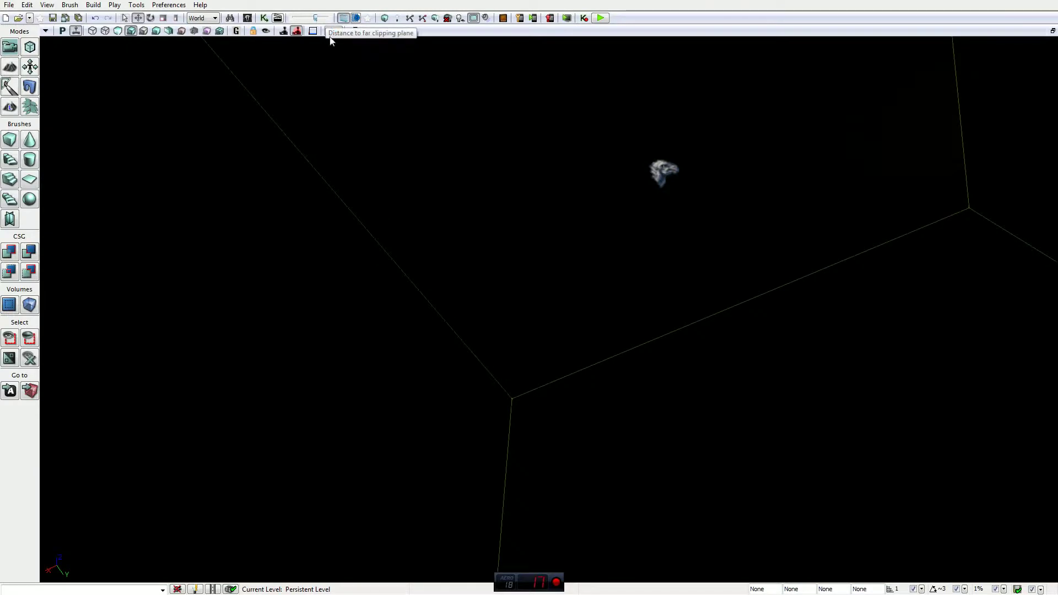
right_drag(430, 193, 329, 243)
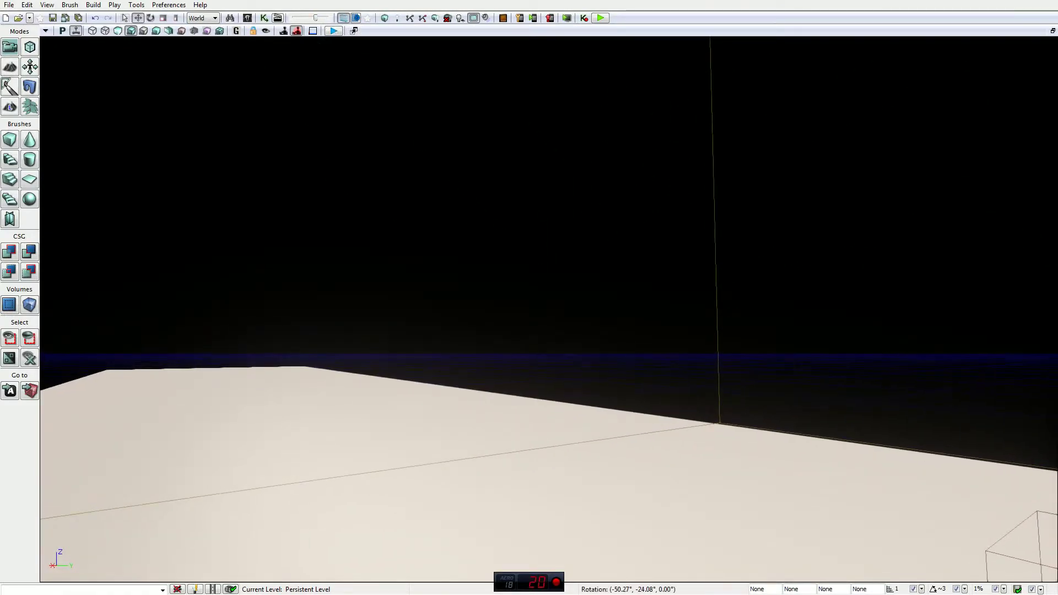
click(599, 18)
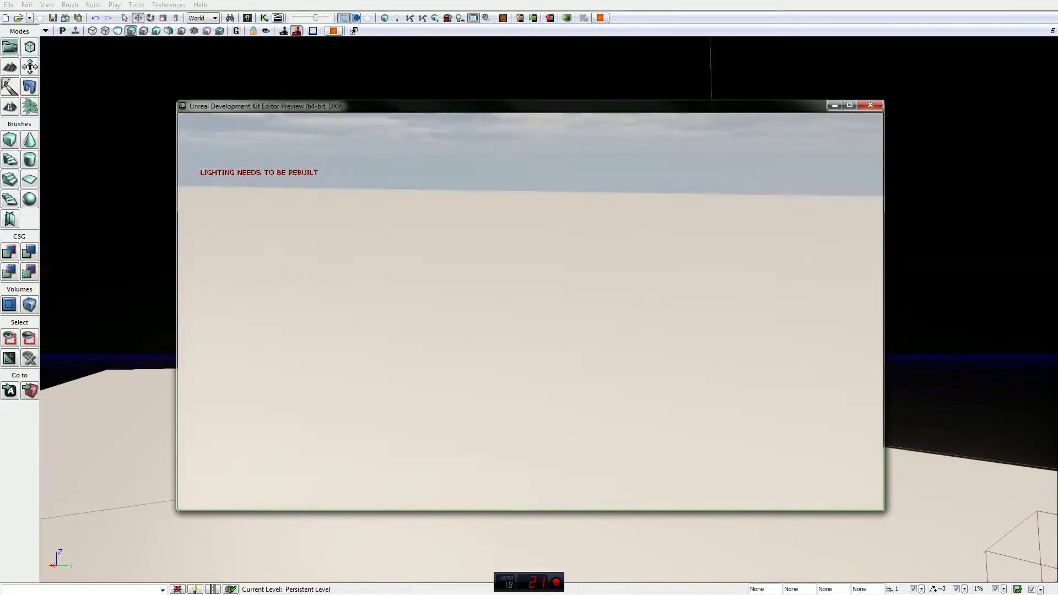
key(Escape)
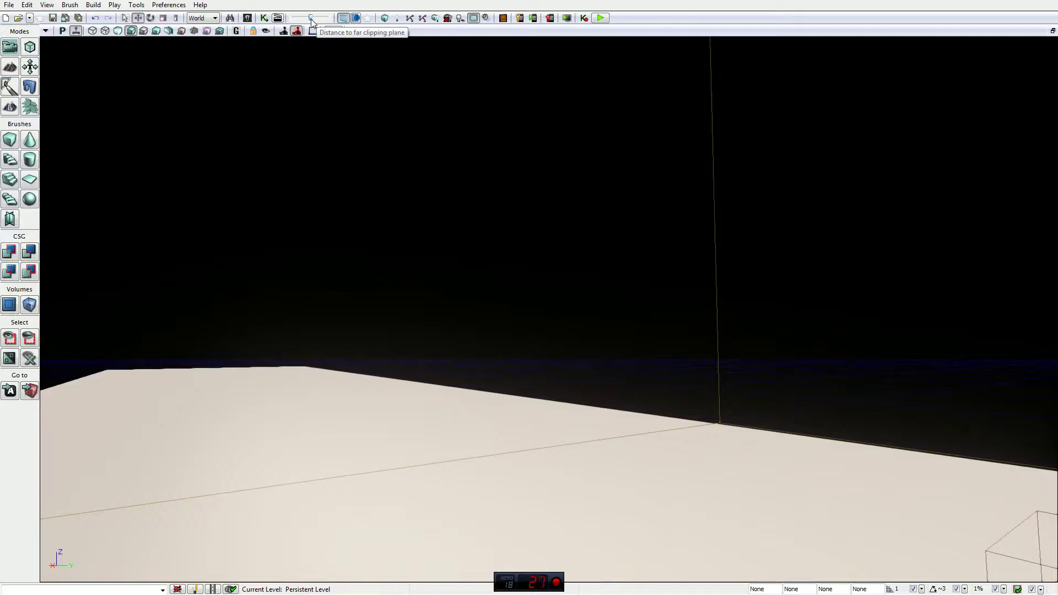
Step: Shorten the far clipping plane further, look around the cube and floor, and restore the clipping distance to its maximum
drag(310, 22, 298, 22)
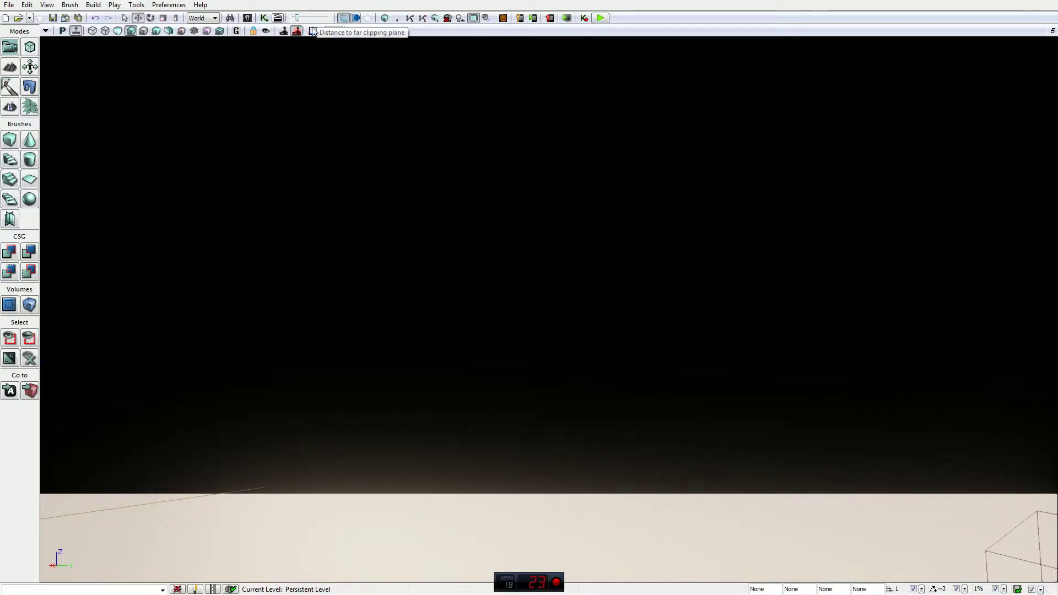
right_drag(353, 165, 353, 67)
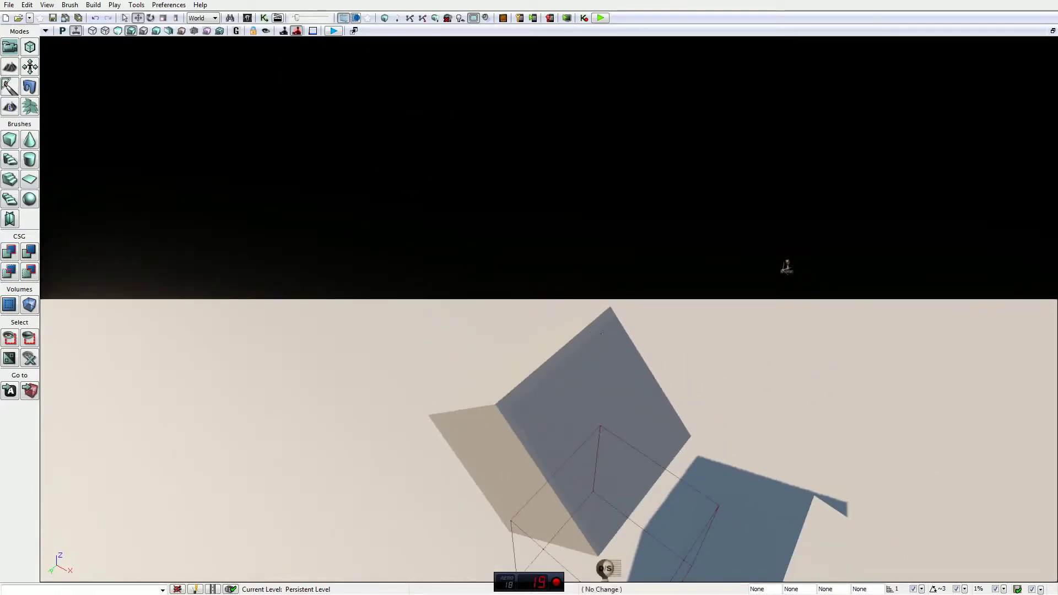
right_drag(352, 67, 517, 87)
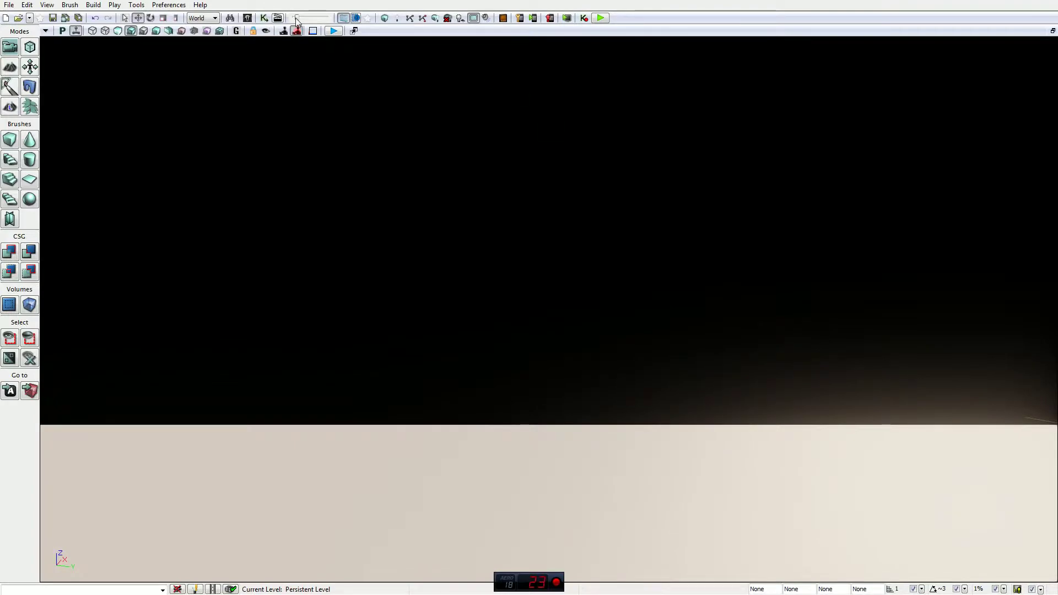
drag(296, 18, 328, 18)
right_drag(517, 350, 480, 236)
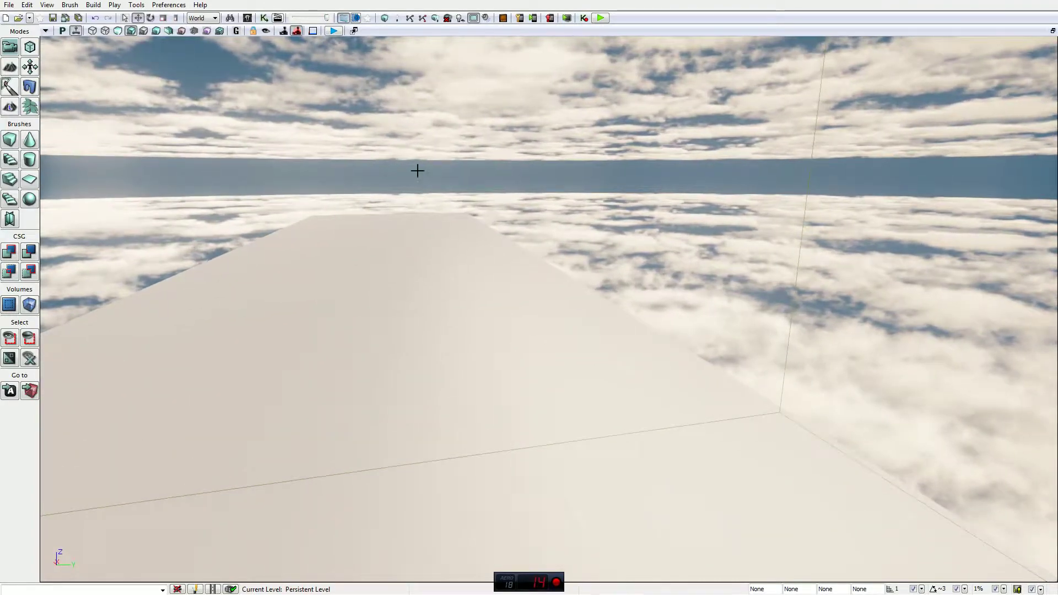
mouse_move(418, 171)
right_down()
mouse_move(425, 309)
mouse_move(386, 319)
mouse_move(381, 265)
mouse_move(322, 242)
mouse_move(422, 226)
right_up()
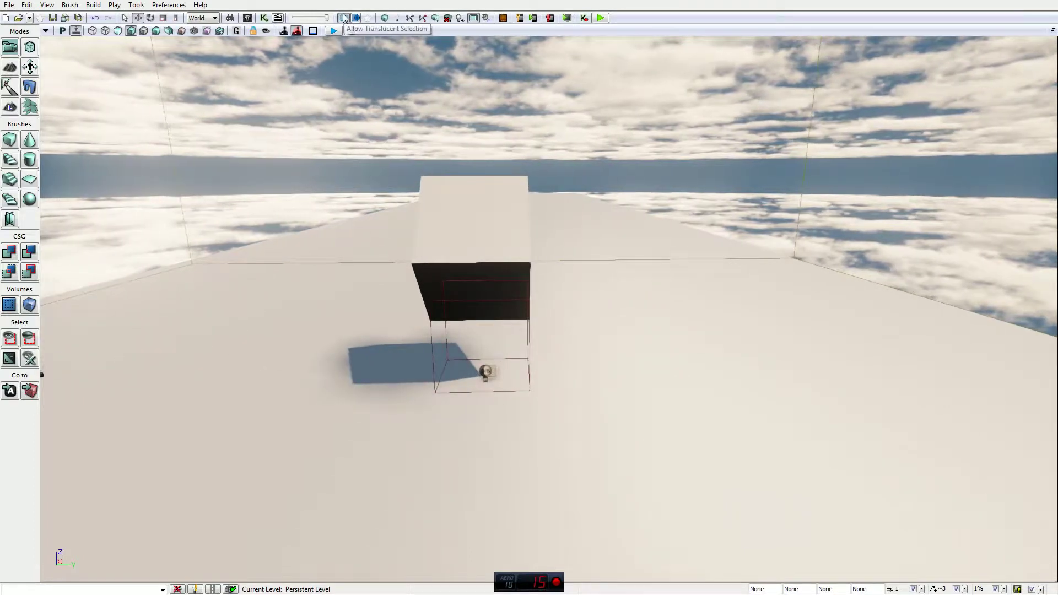
Step: Search the Content Browser for "glass" and filter the assets to static meshes only
click(247, 17)
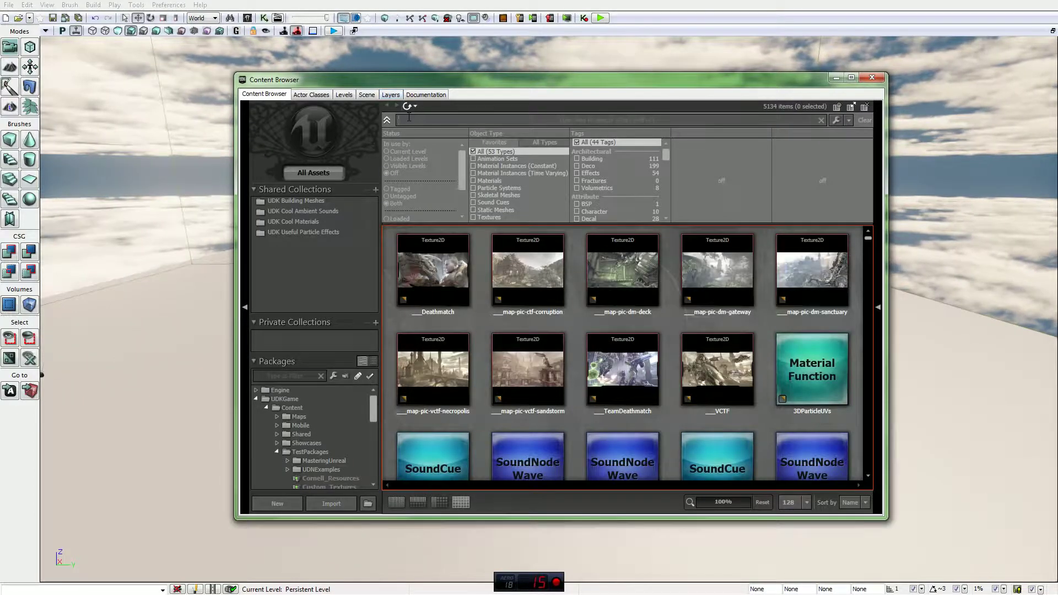
click(409, 117)
text(glass)
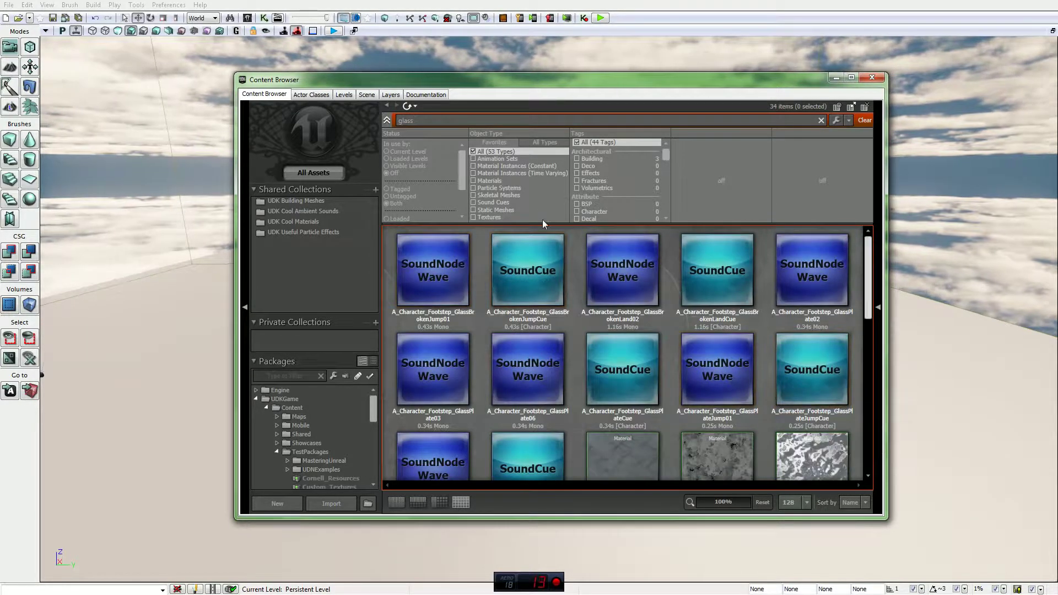
click(512, 209)
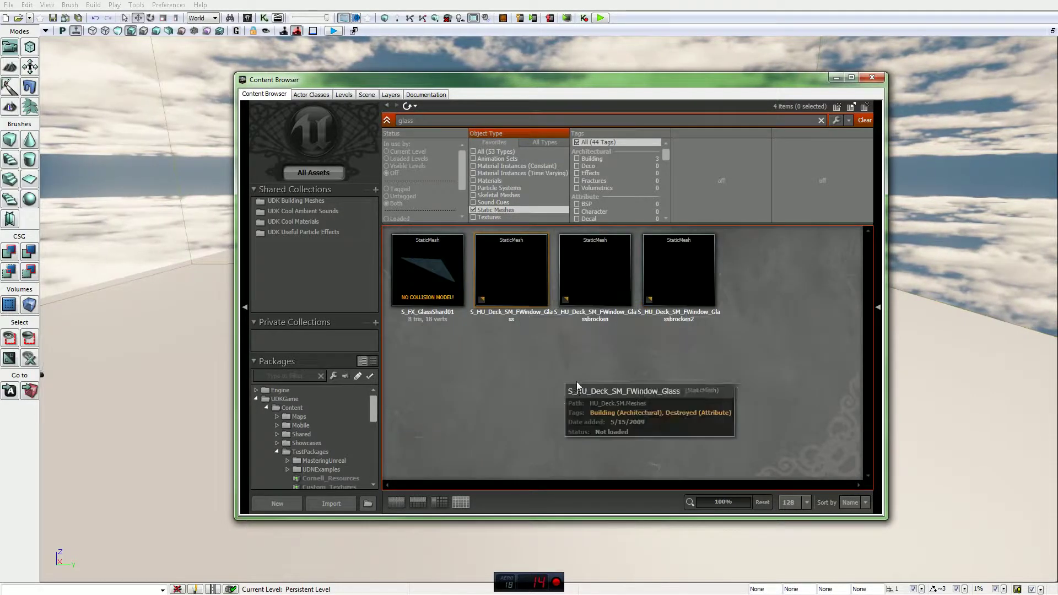
Step: Open the S_HU_Deck_SM_FWindow_Glass mesh in the Static Mesh Editor, inspect its preview and close the editor
click(532, 265)
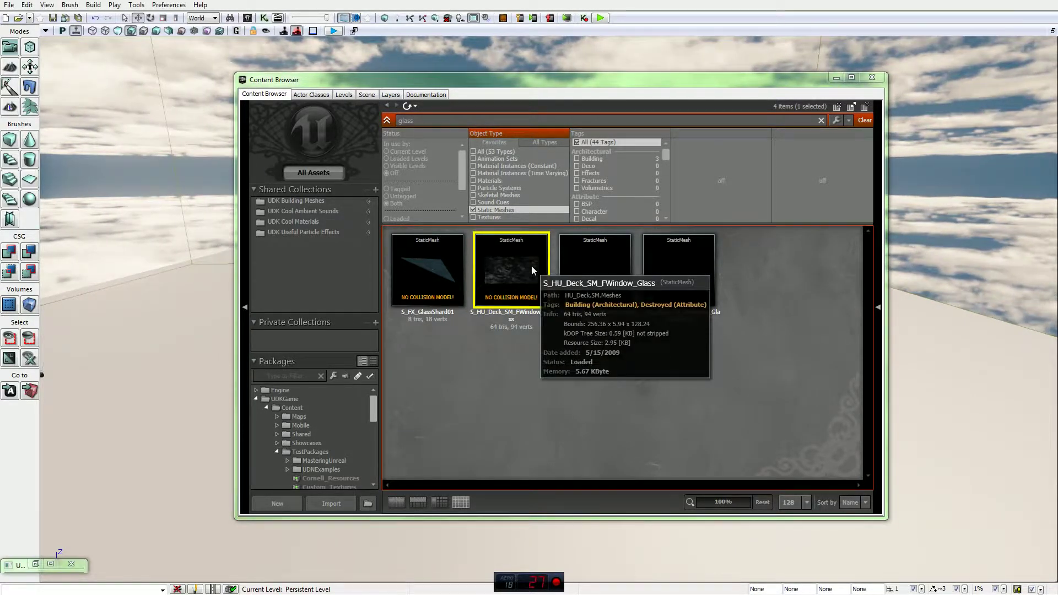
double_click(531, 265)
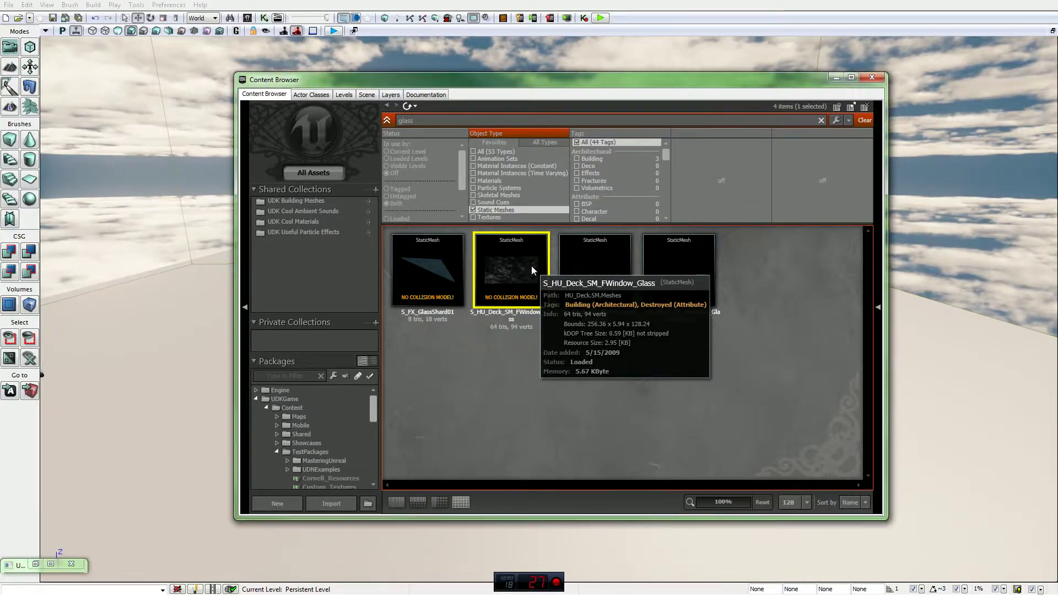
click(71, 564)
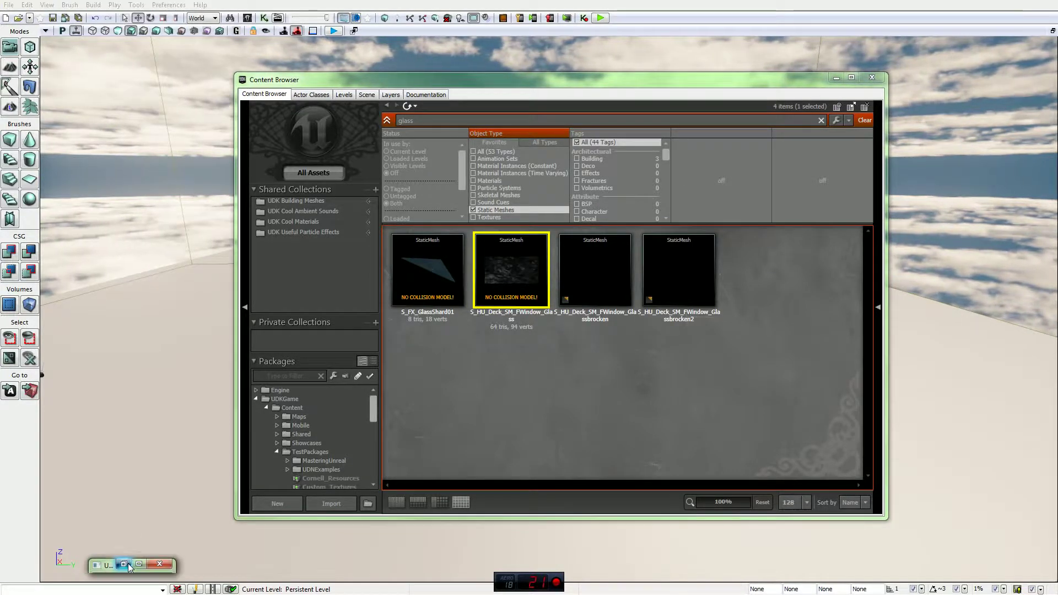
click(123, 564)
drag(665, 272, 468, 148)
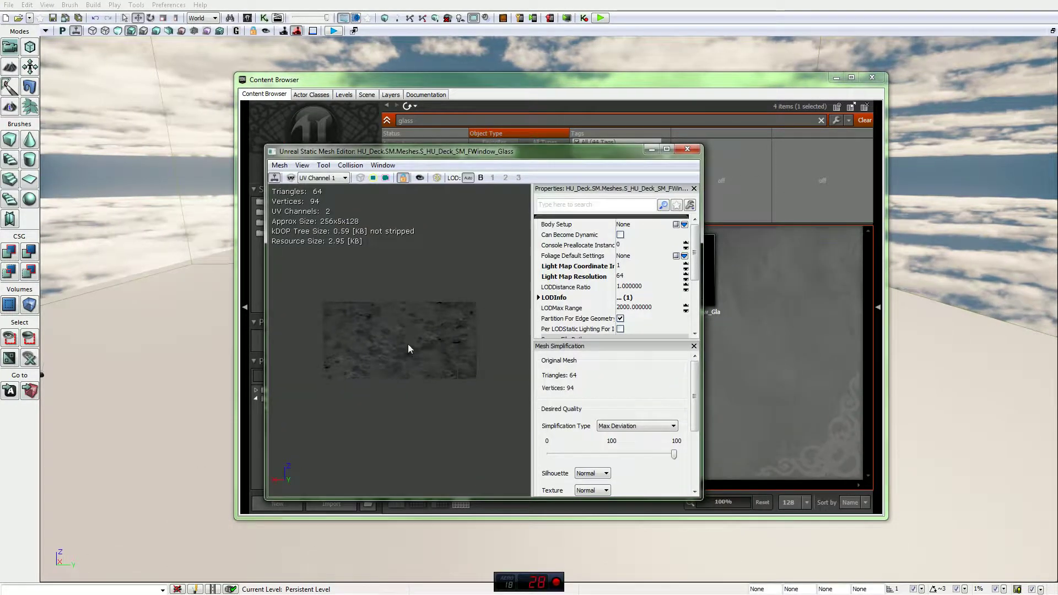
click(687, 148)
Step: Place the S_HU_Deck_SM_FWindow_Glass mesh on the floor in front of the cube and minimize the Content Browser
click(519, 278)
drag(518, 278, 540, 534)
click(836, 78)
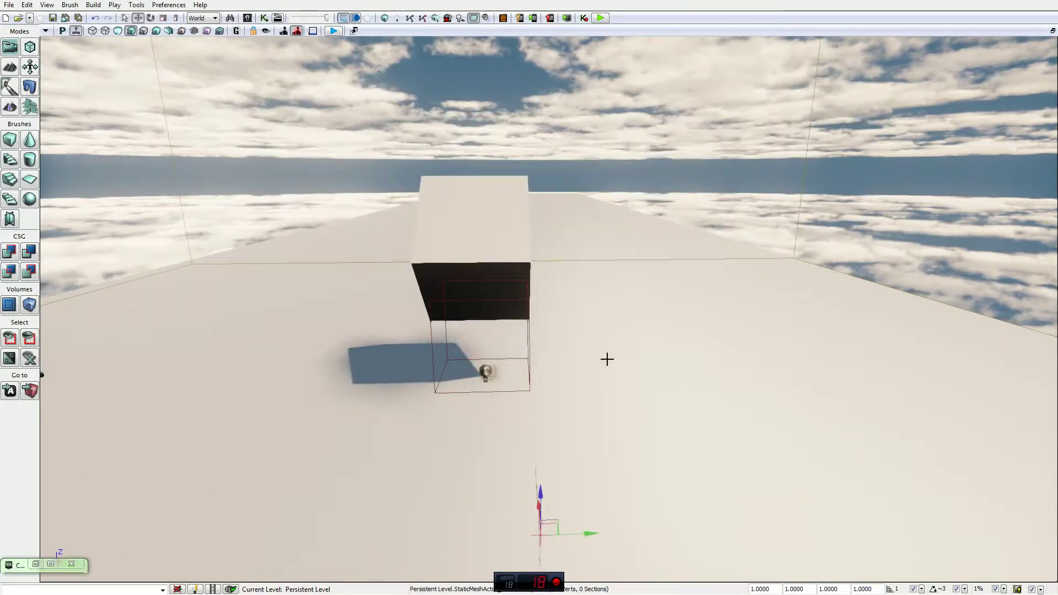
Step: Rotate and reposition the stained glass mesh on the floor, and lower the large cube to the builder brush's level
right_drag(589, 457, 589, 457)
key(space)
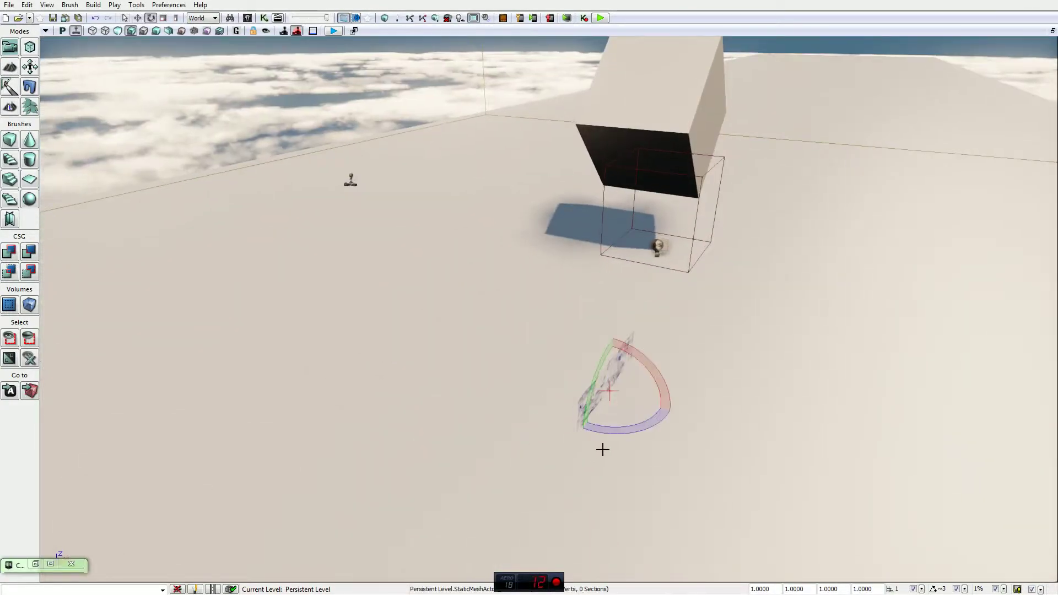
drag(622, 430, 691, 421)
drag(621, 431, 541, 366)
key(space)
key(space)
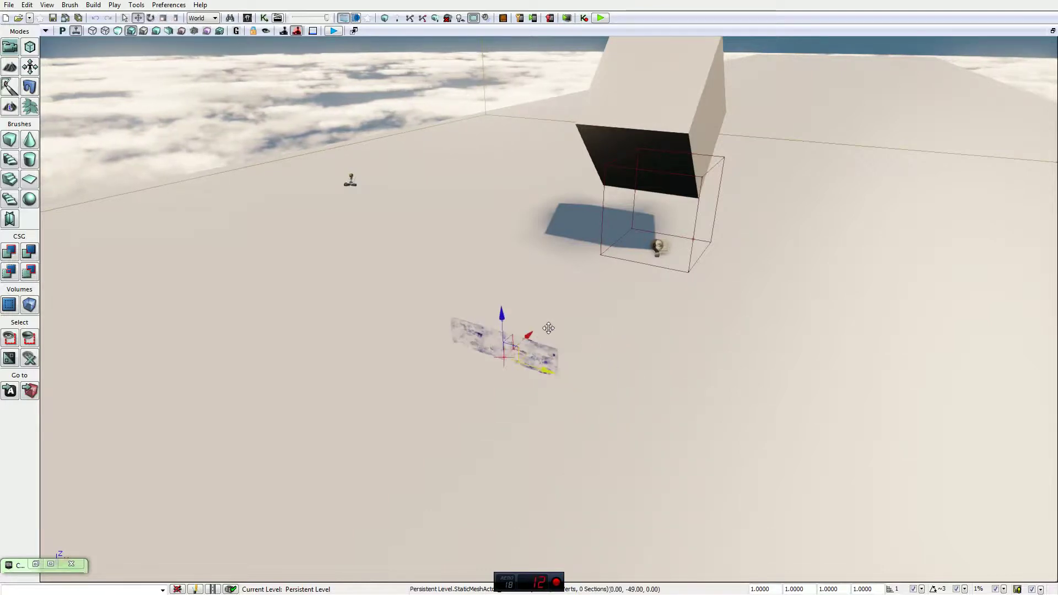
click(665, 60)
drag(665, 60, 646, 160)
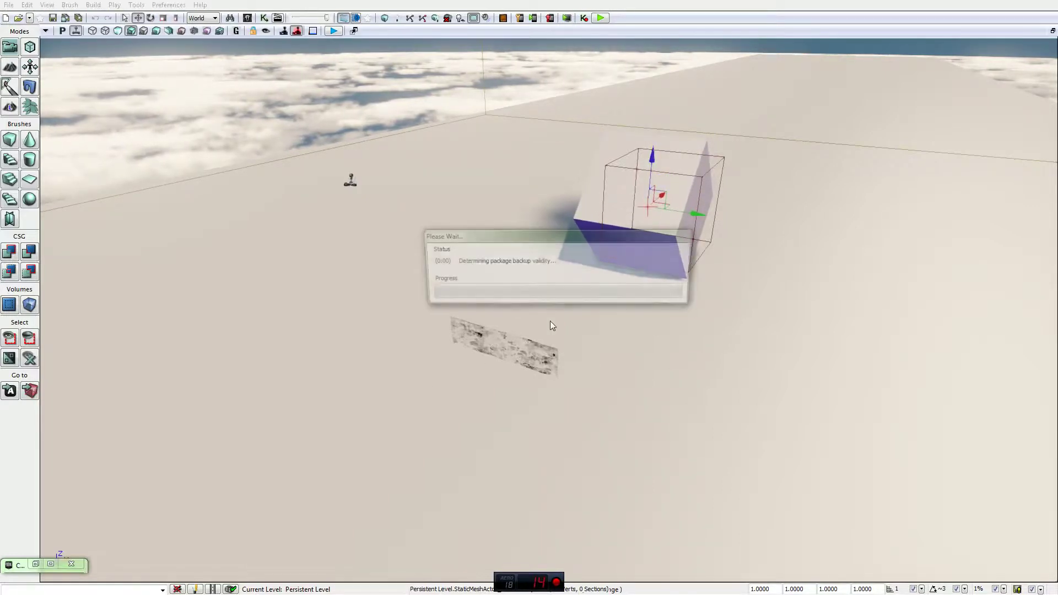
Step: Select the translucent glass mesh, disable translucent object selection, and select the cube and the sky through the glass
right_drag(595, 323, 667, 263)
key(w)
key(w)
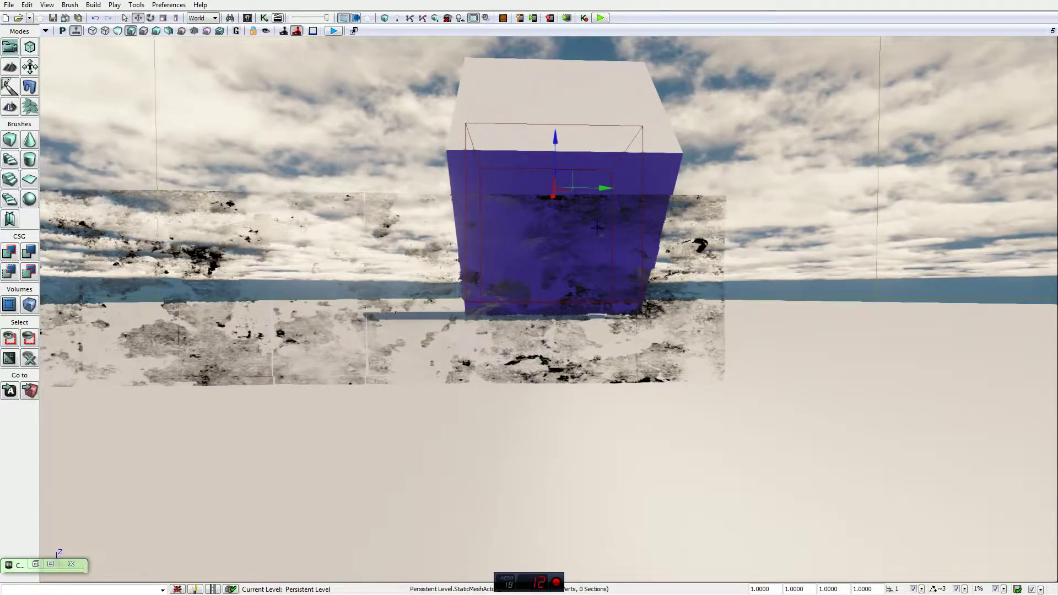
click(556, 226)
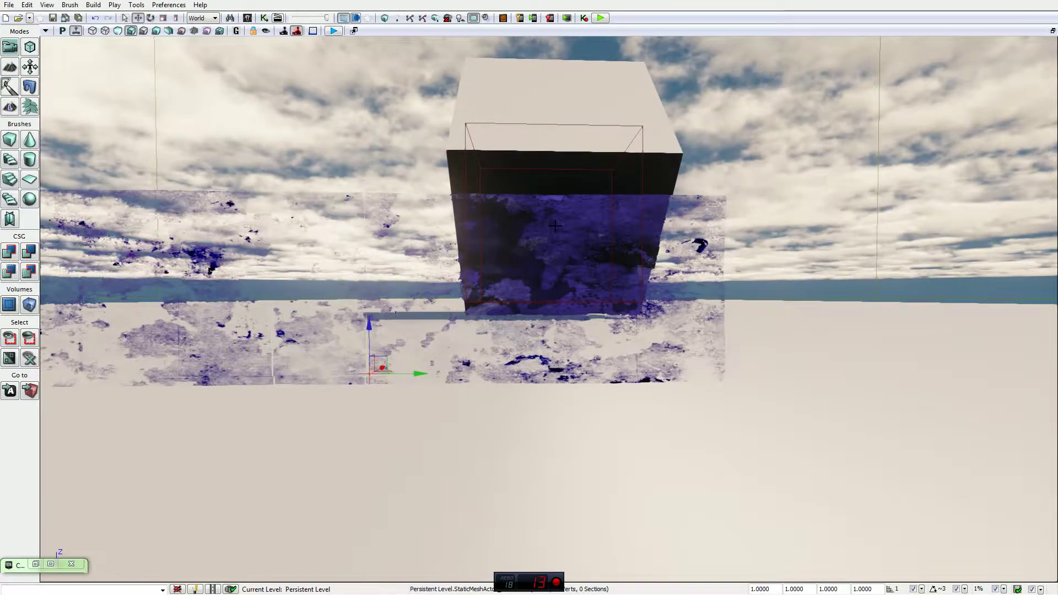
click(343, 21)
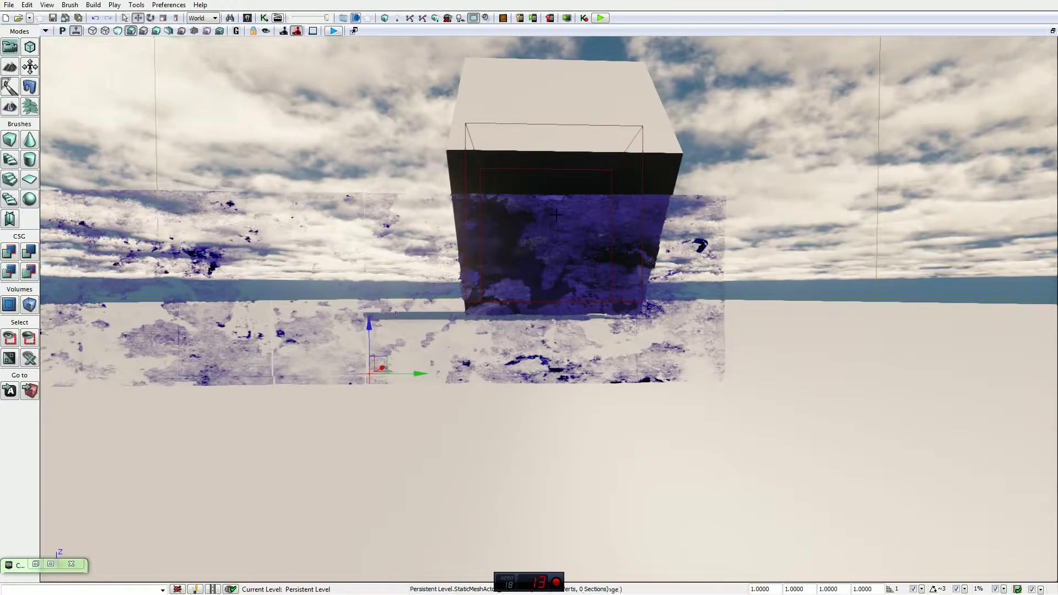
click(557, 215)
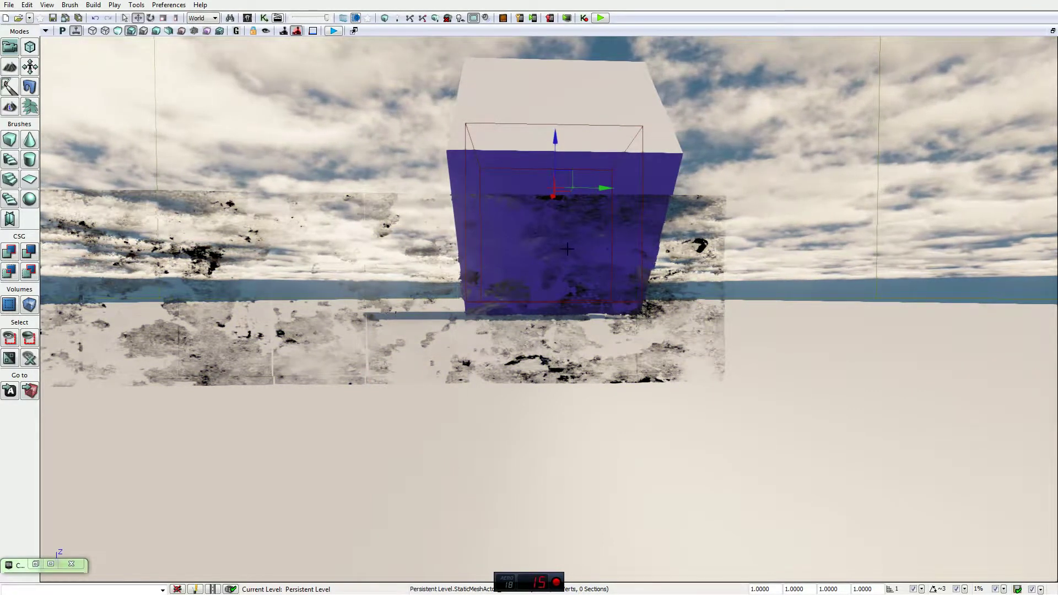
drag(681, 211, 683, 212)
click(684, 212)
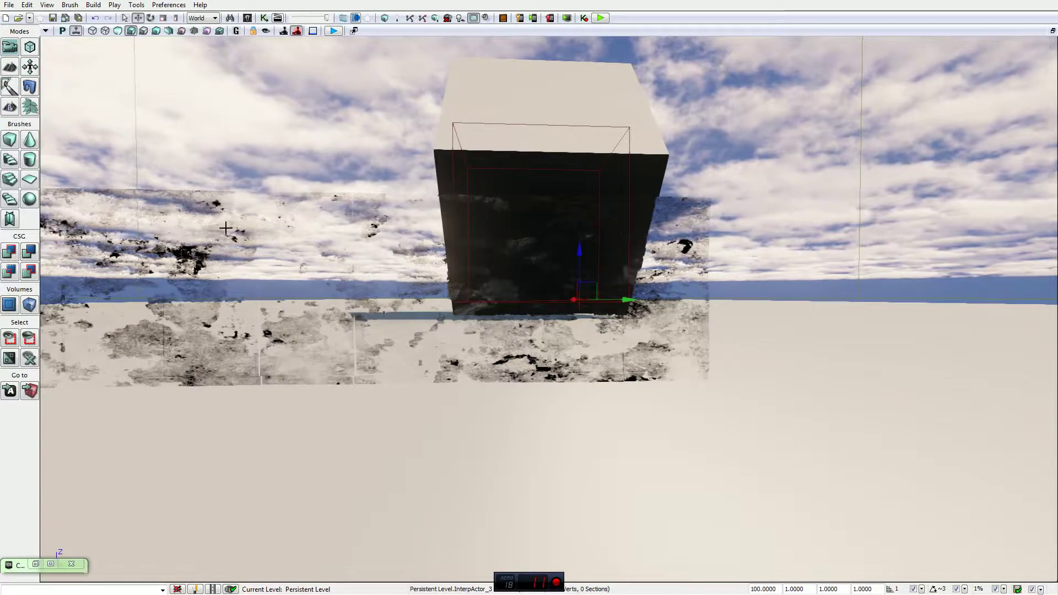
Step: Switch the viewport to wireframe, select the glass mesh there, and return to the lit view
click(92, 31)
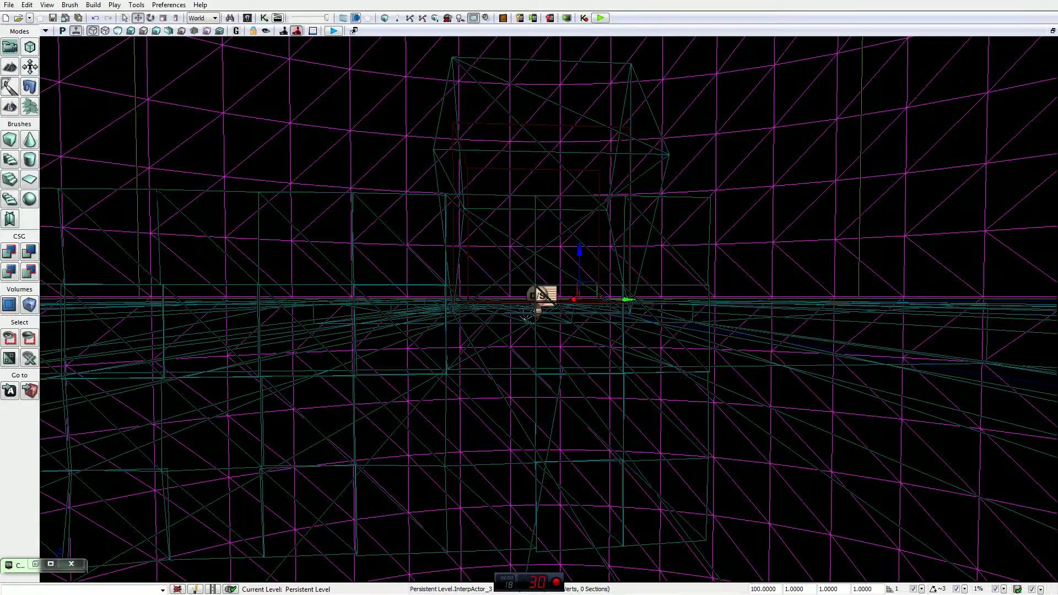
click(259, 237)
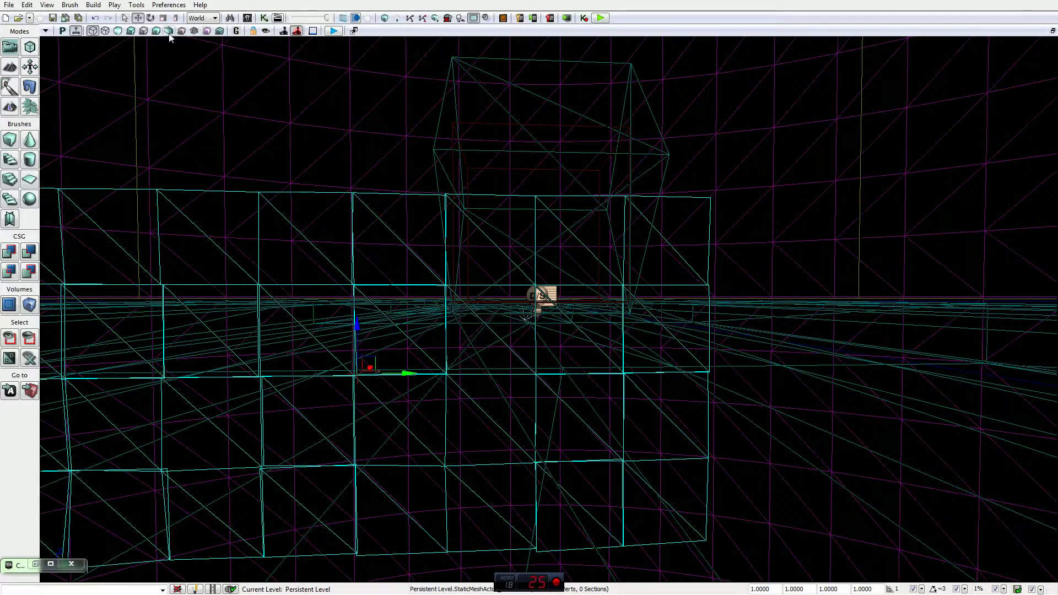
click(130, 31)
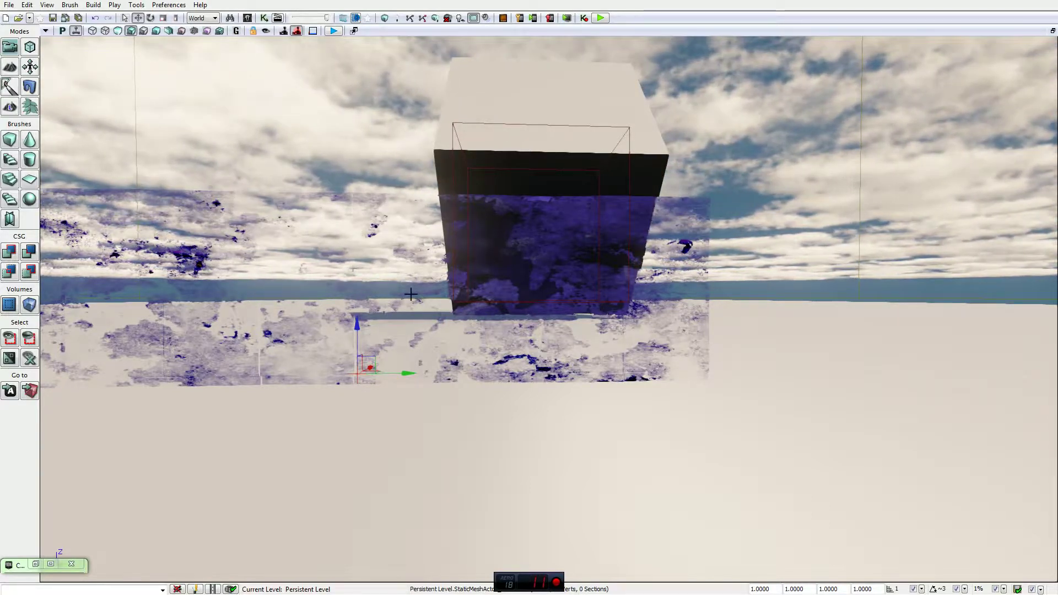
Step: Select the builder brush and the sky behind the glass, and select the glass mesh with translucent selection enabled again
click(568, 123)
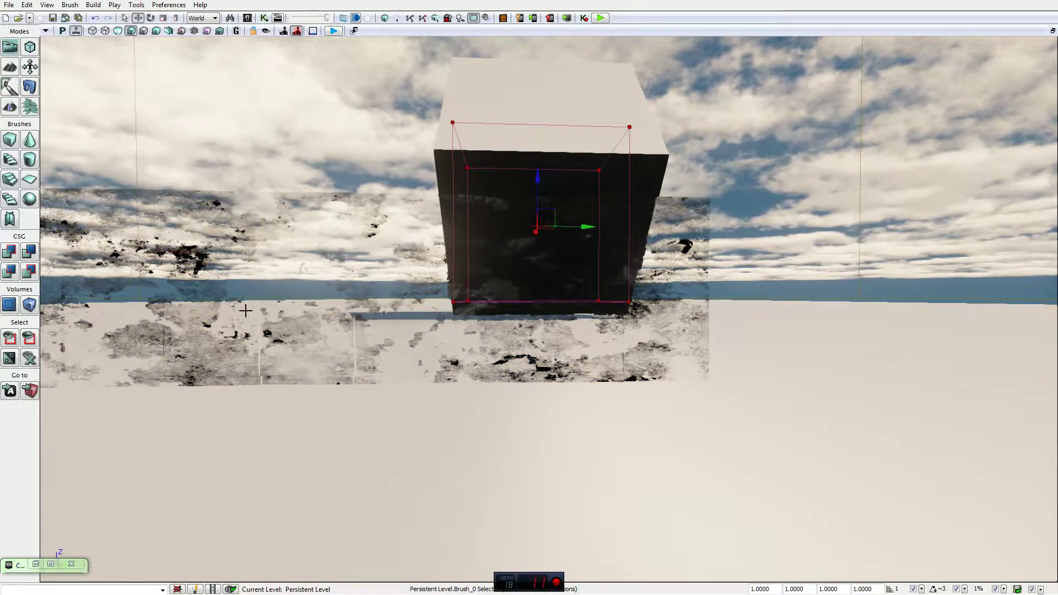
click(270, 275)
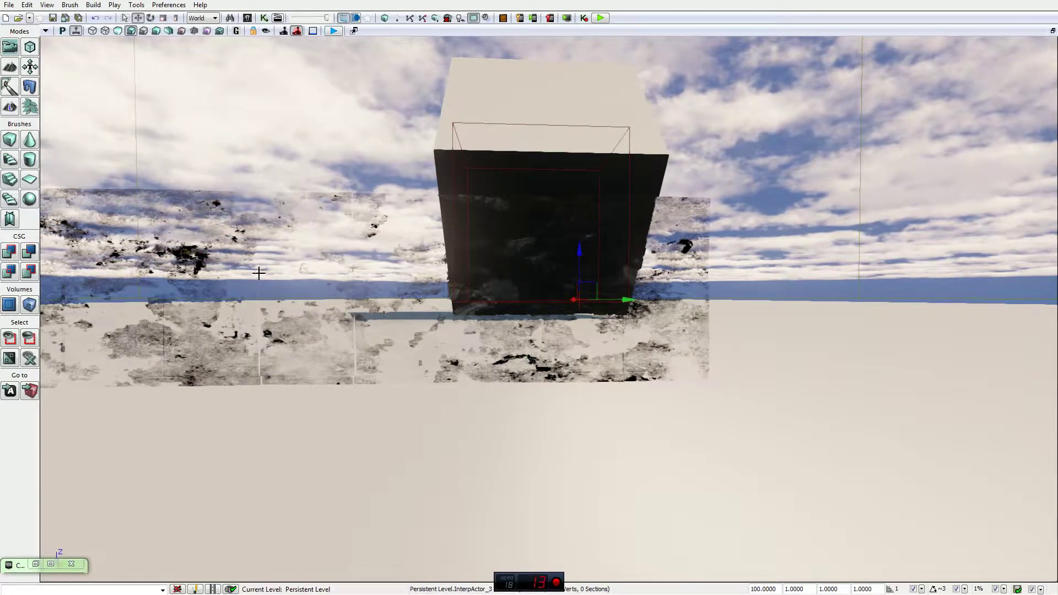
click(260, 276)
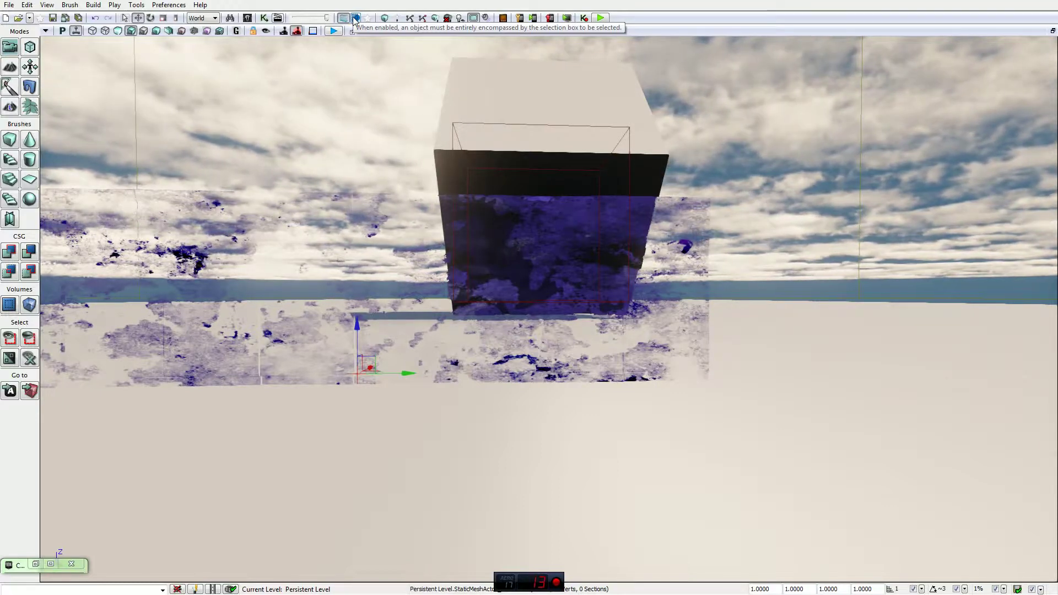
mouse_move(350, 99)
mouse_down()
mouse_move(386, 99)
mouse_move(333, 99)
mouse_up()
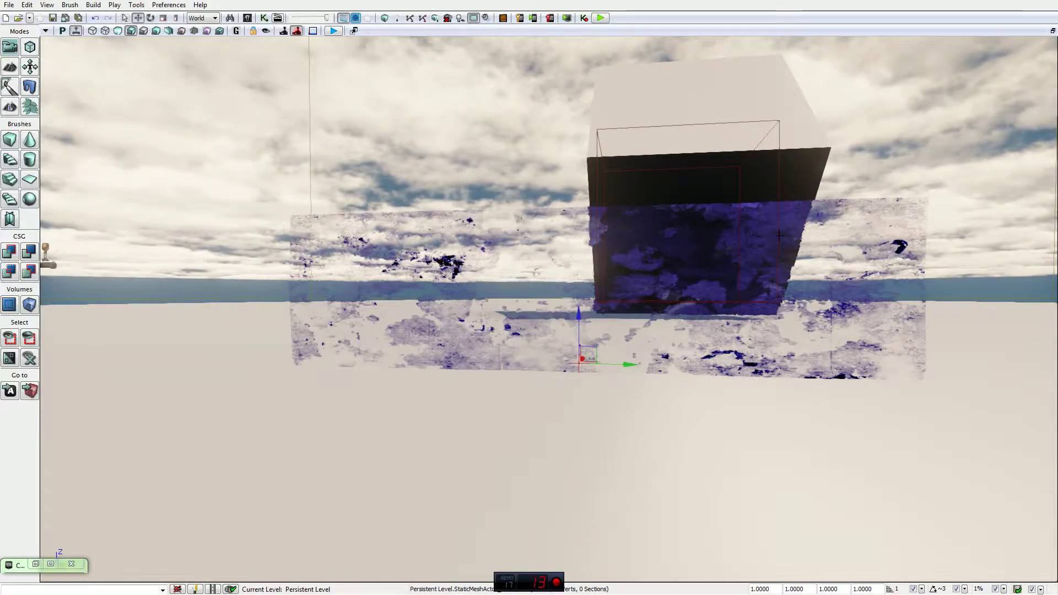
Step: Move the tilted cube away from the builder brush and place a duplicate beside it along the X axis
right_drag(530, 221, 693, 281)
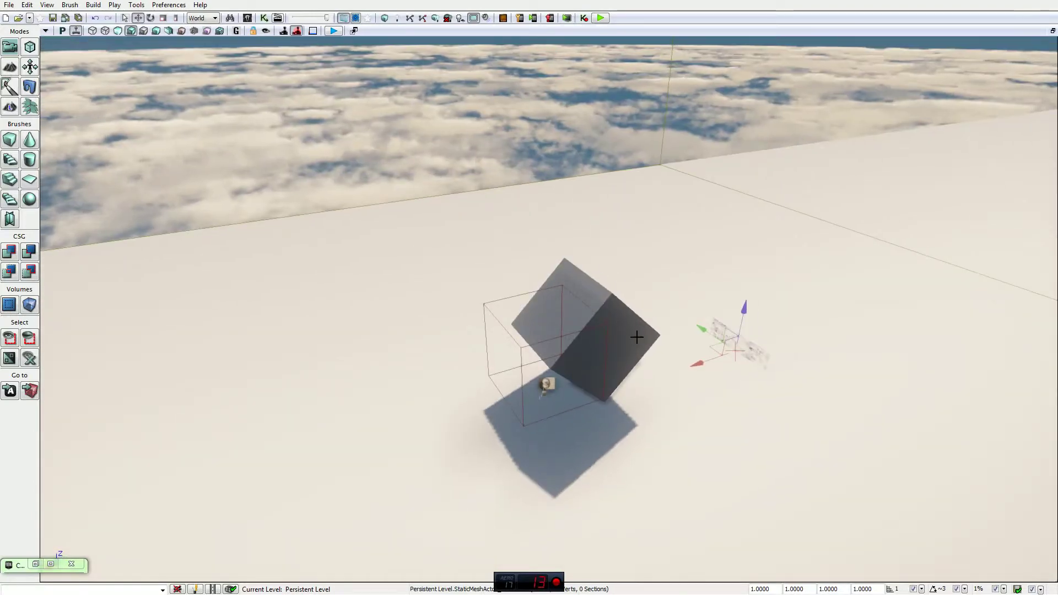
click(612, 336)
drag(544, 336, 358, 392)
drag(279, 397, 246, 401)
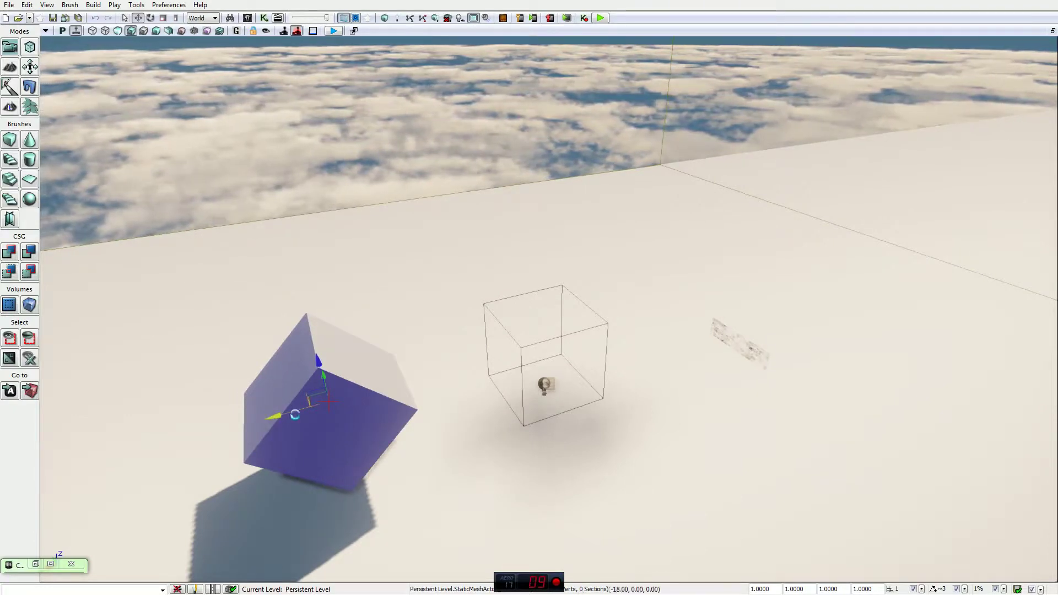
alt+drag(295, 414, 432, 370)
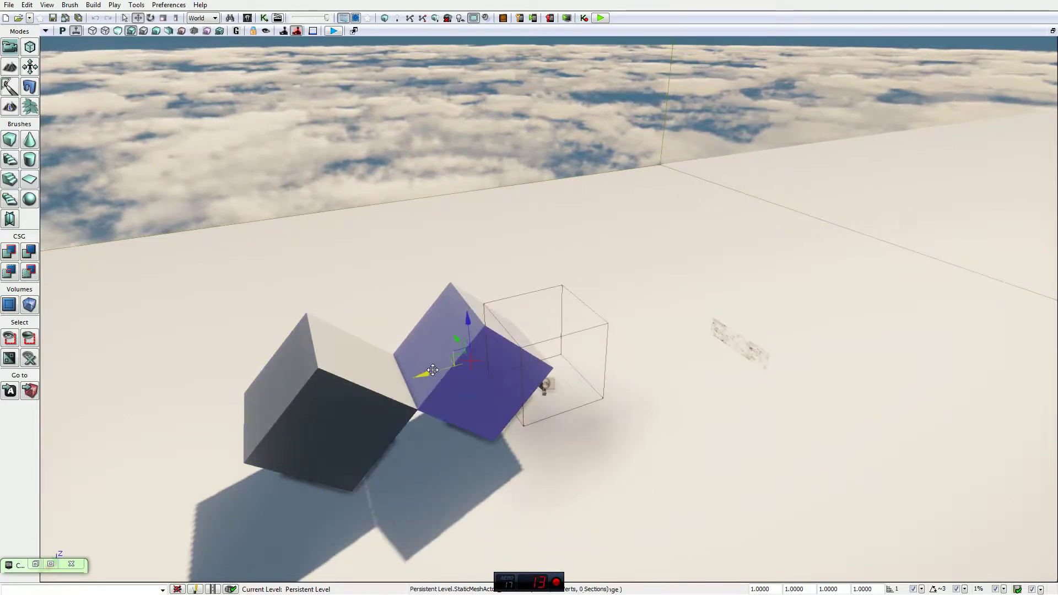
Step: Rotate the duplicated cube by -45 degrees about the X axis
key(space)
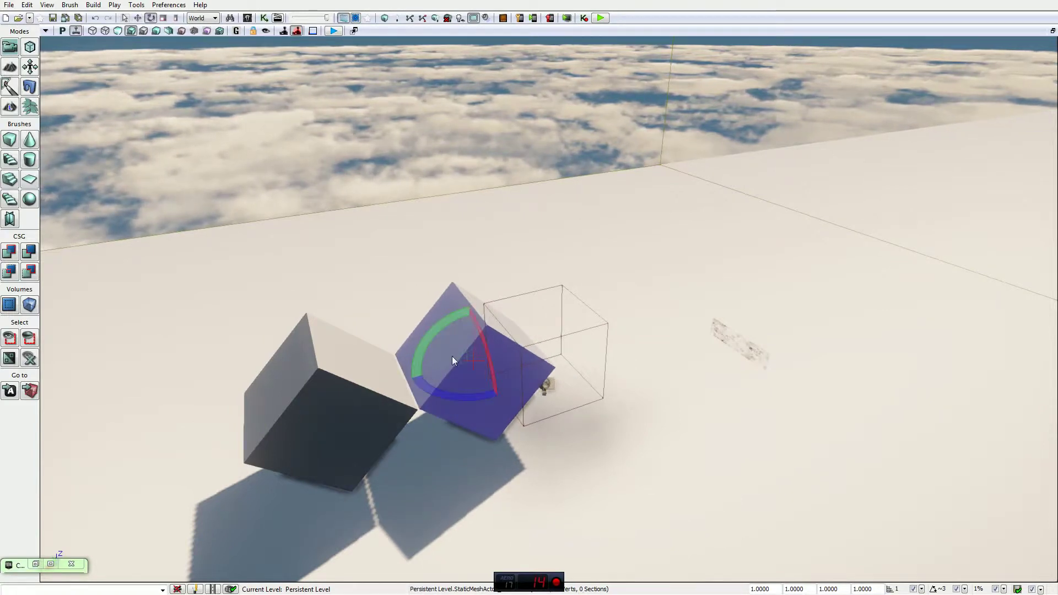
drag(443, 328, 414, 329)
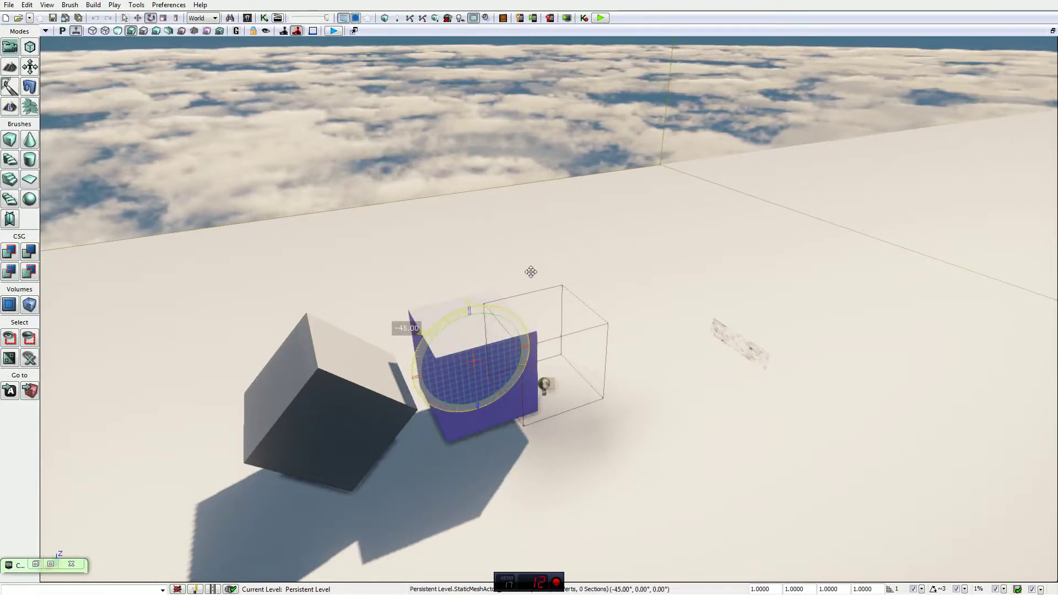
right_drag(531, 272, 551, 251)
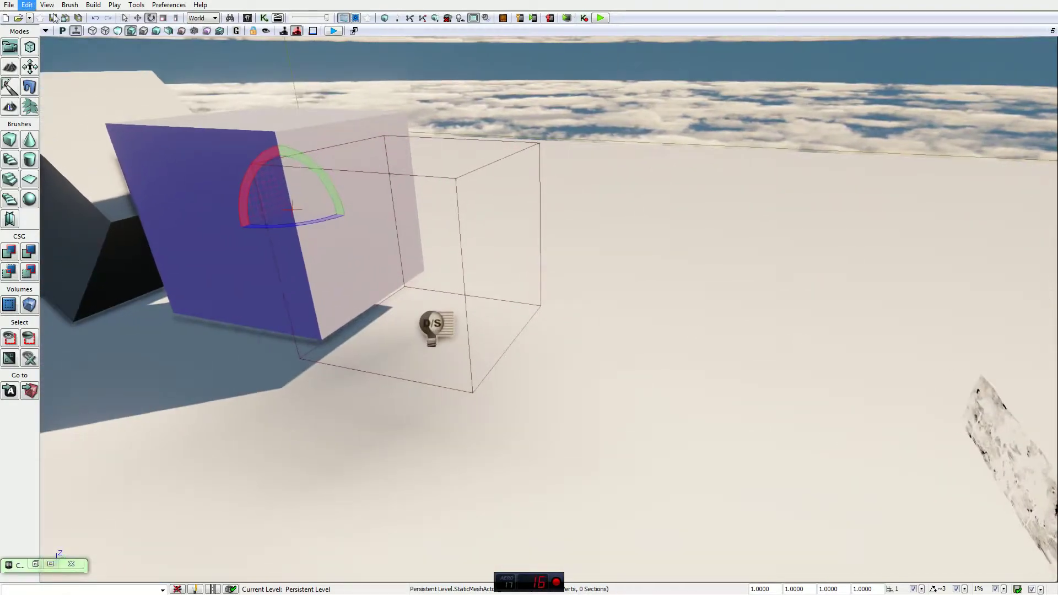
Step: Create a new level from a template without saving the changes to Untitled_2
click(6, 20)
click(584, 256)
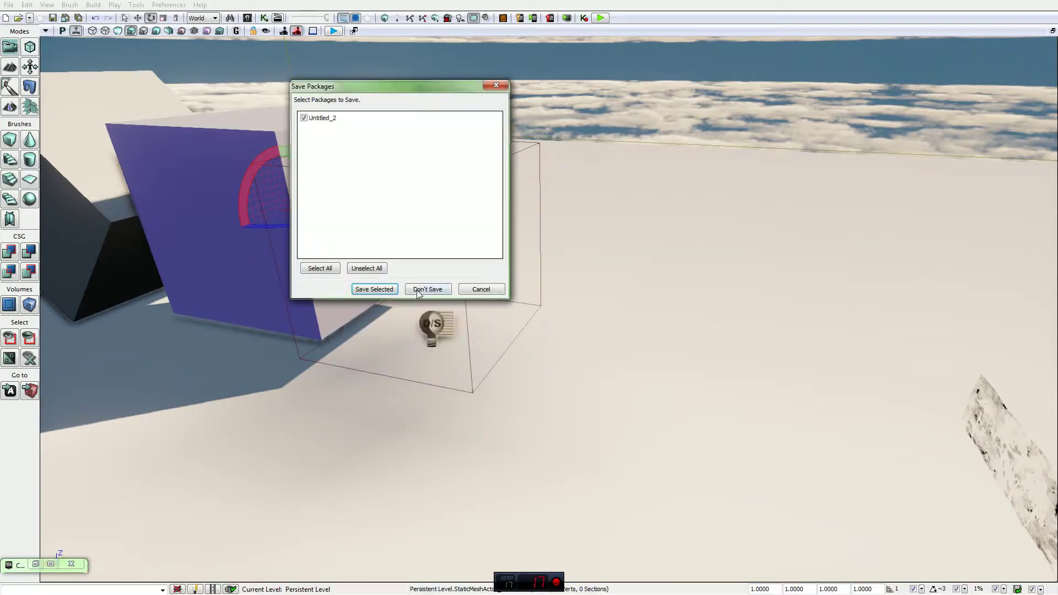
click(427, 290)
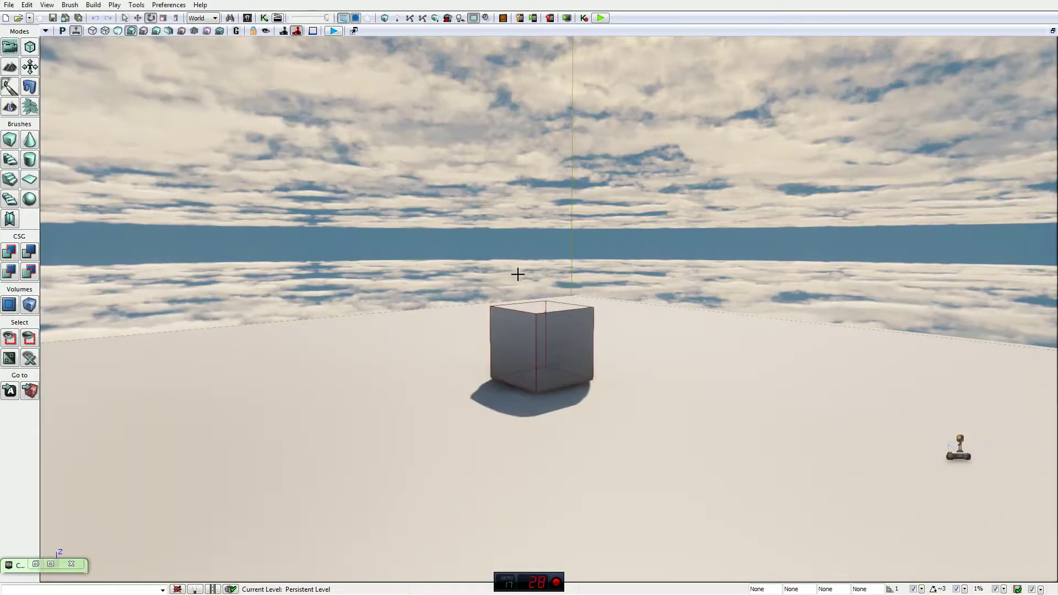
Step: Select the cube in the new level and move it along the X axis clear of the builder brush
right_drag(519, 275, 567, 288)
key(w)
key(d)
click(630, 307)
key(s)
key(space)
key(space)
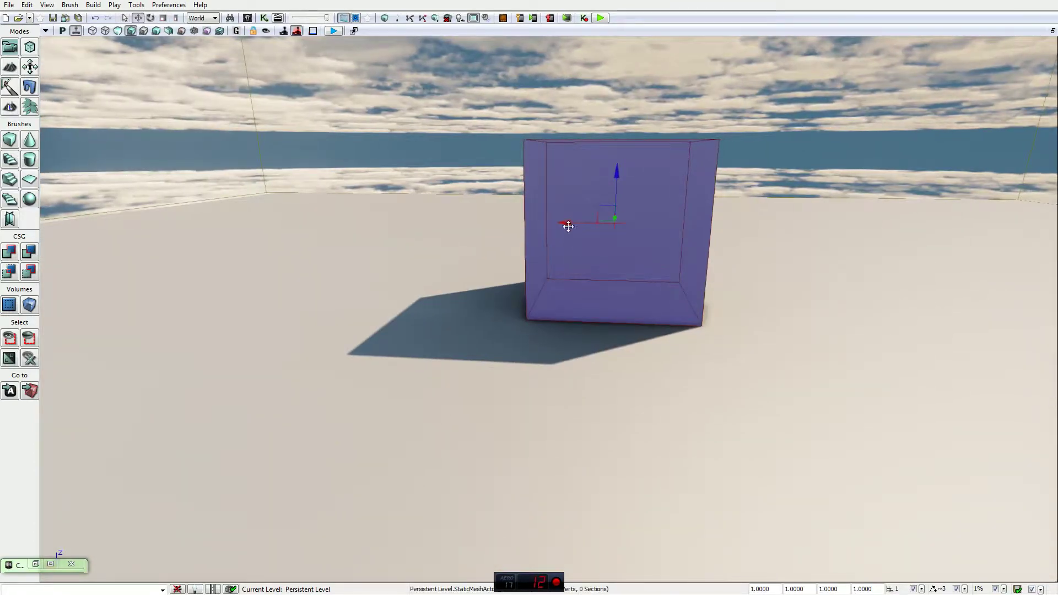
drag(569, 226, 863, 248)
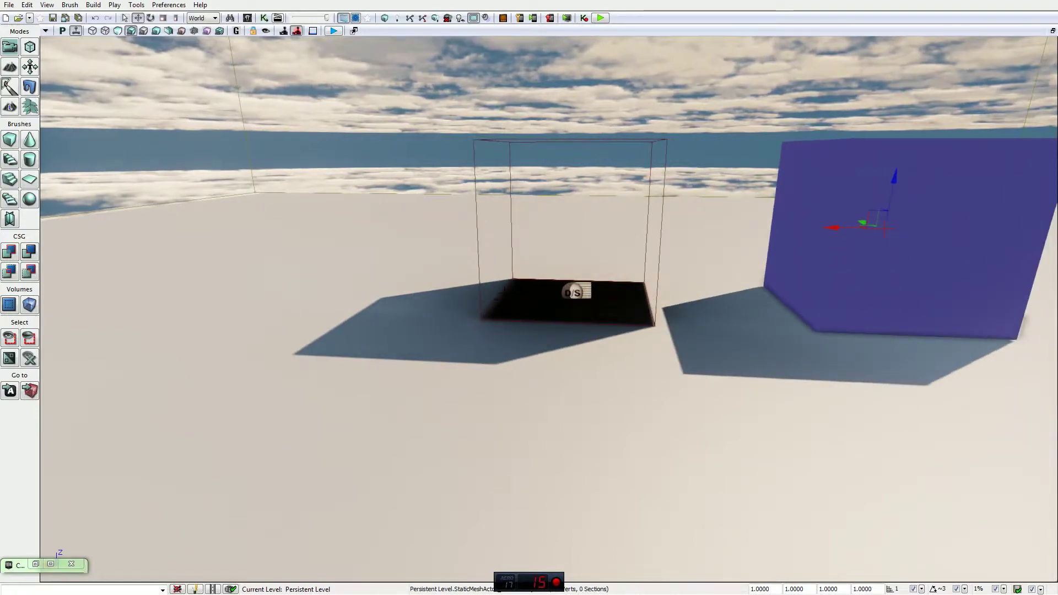
Step: Examine the moved cube's faces and shadow and the baked shadow at its original location from several angles
mouse_move(862, 248)
right_down()
mouse_move(863, 261)
mouse_move(845, 258)
mouse_move(874, 259)
mouse_move(843, 250)
right_up()
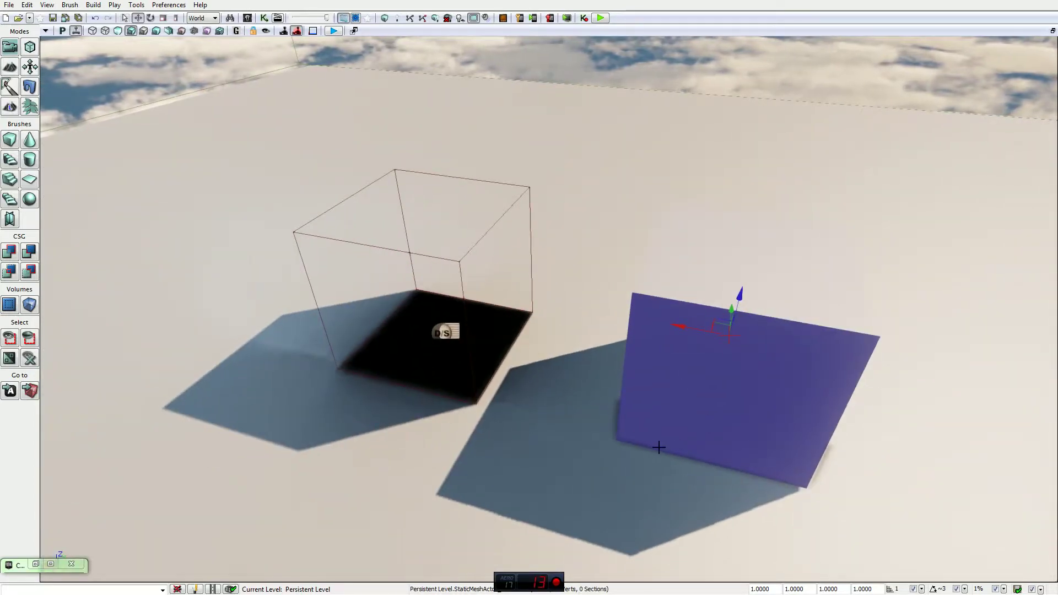
key(a)
right_drag(659, 448, 666, 445)
key(w)
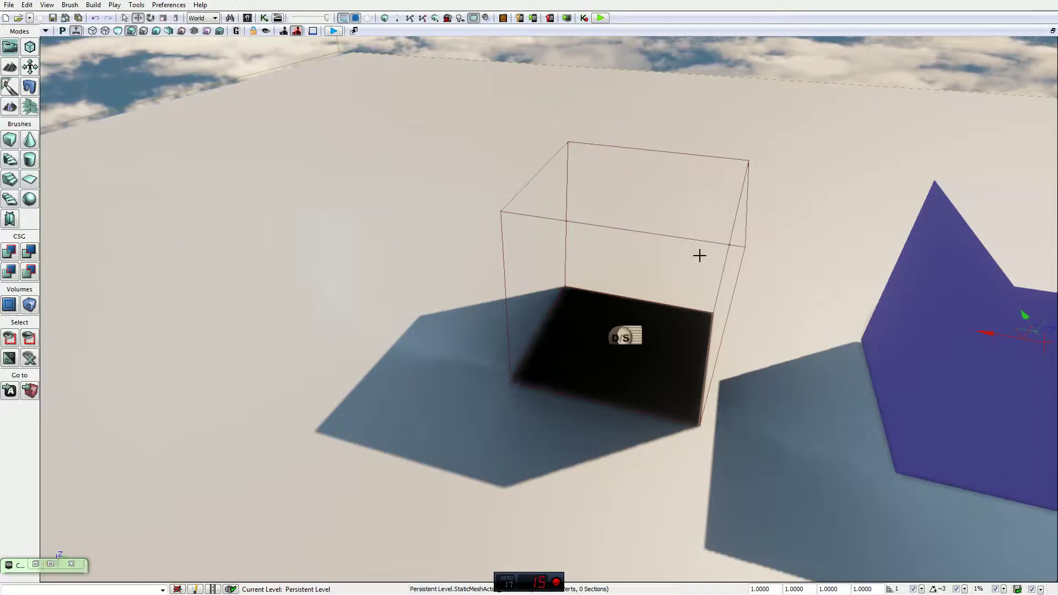
key(f)
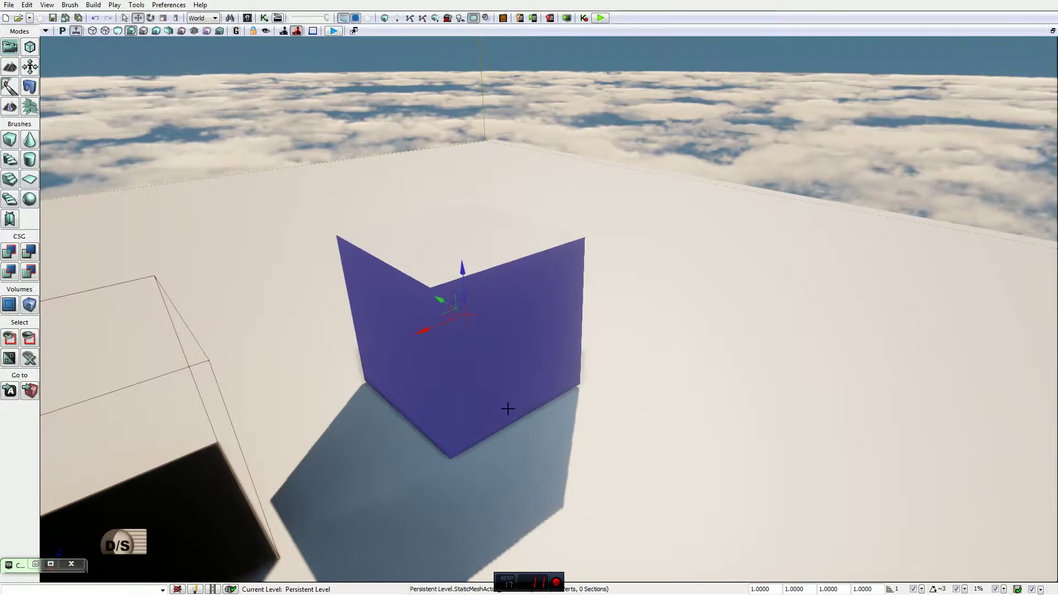
right_drag(508, 417, 612, 432)
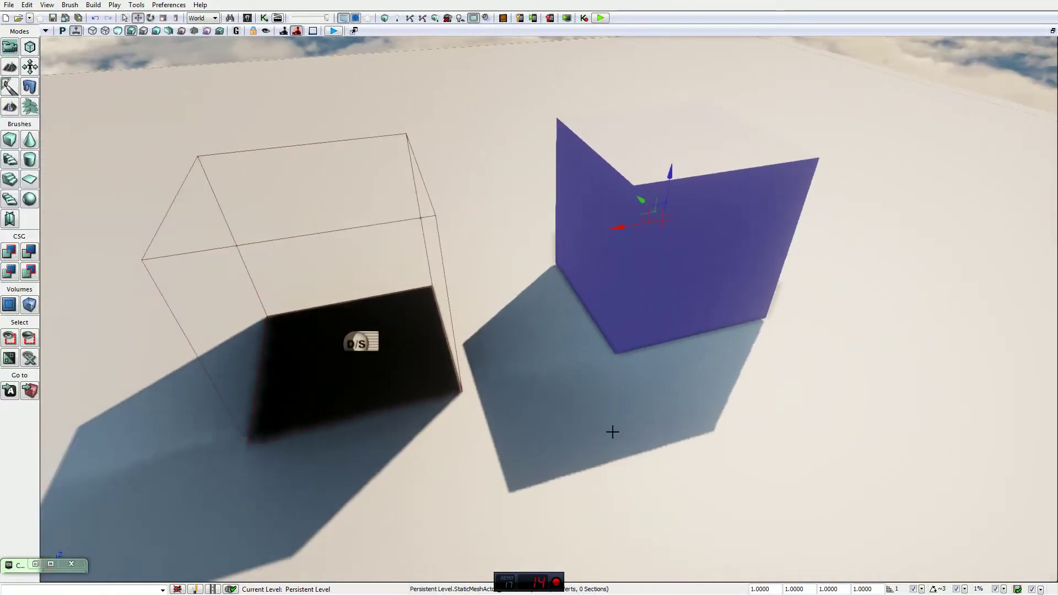
mouse_move(605, 384)
right_down()
mouse_move(481, 344)
mouse_move(369, 345)
mouse_move(601, 345)
mouse_move(671, 330)
mouse_move(926, 338)
mouse_move(617, 328)
mouse_move(568, 417)
mouse_move(574, 352)
mouse_move(678, 343)
mouse_move(595, 366)
right_up()
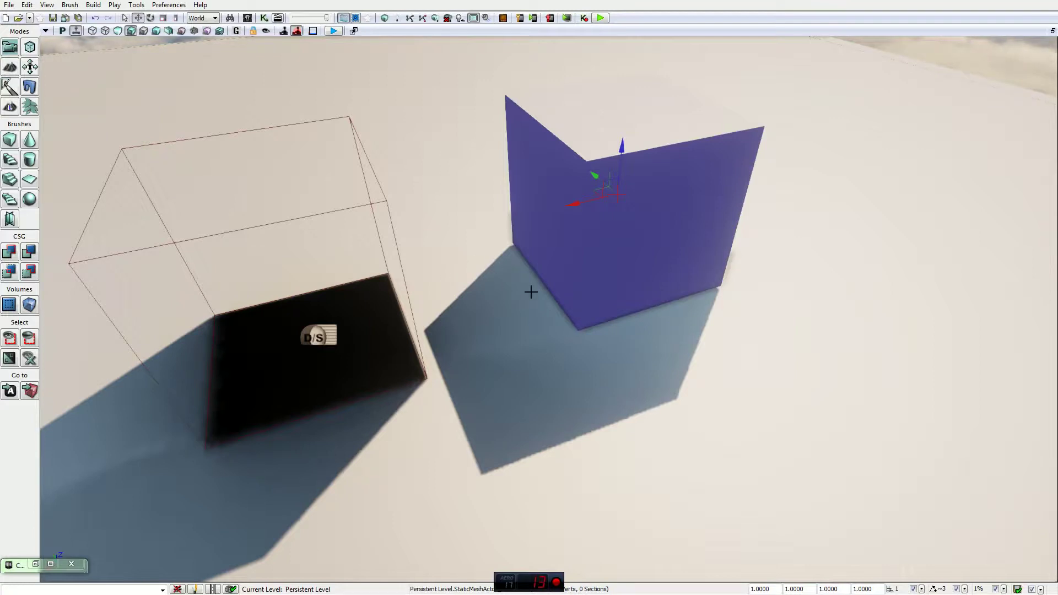
scroll(473, 248, down, 3)
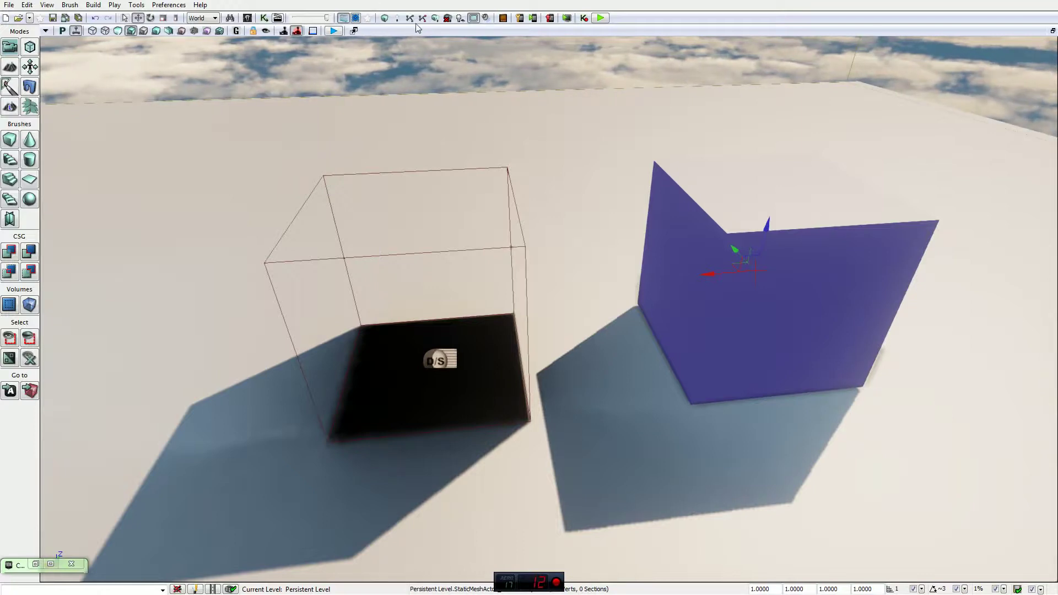
Step: Set the lighting quality to Production, close the Content Browser, and check the quality options
click(462, 19)
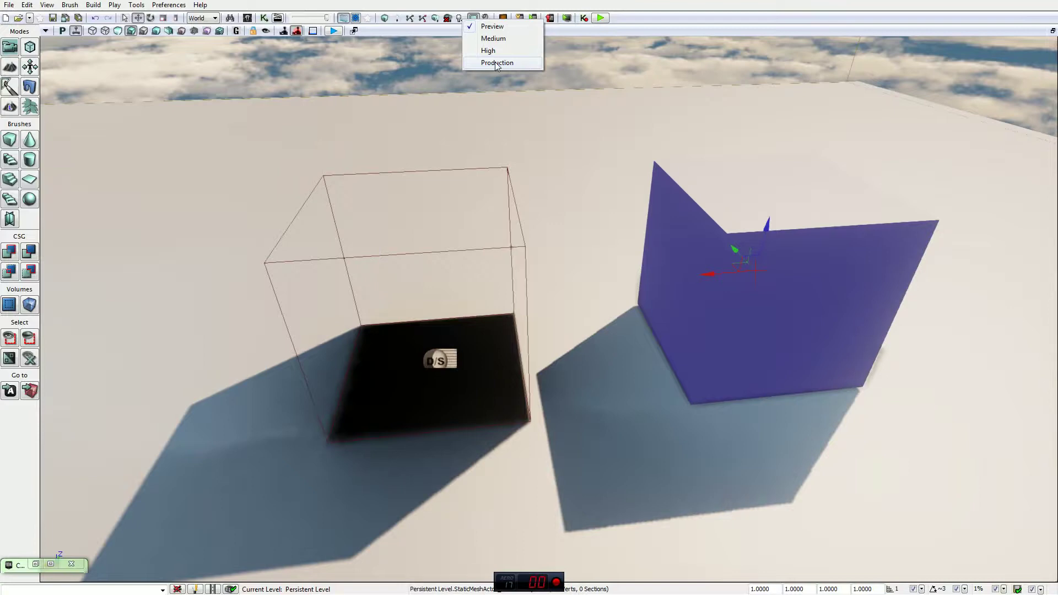
click(461, 23)
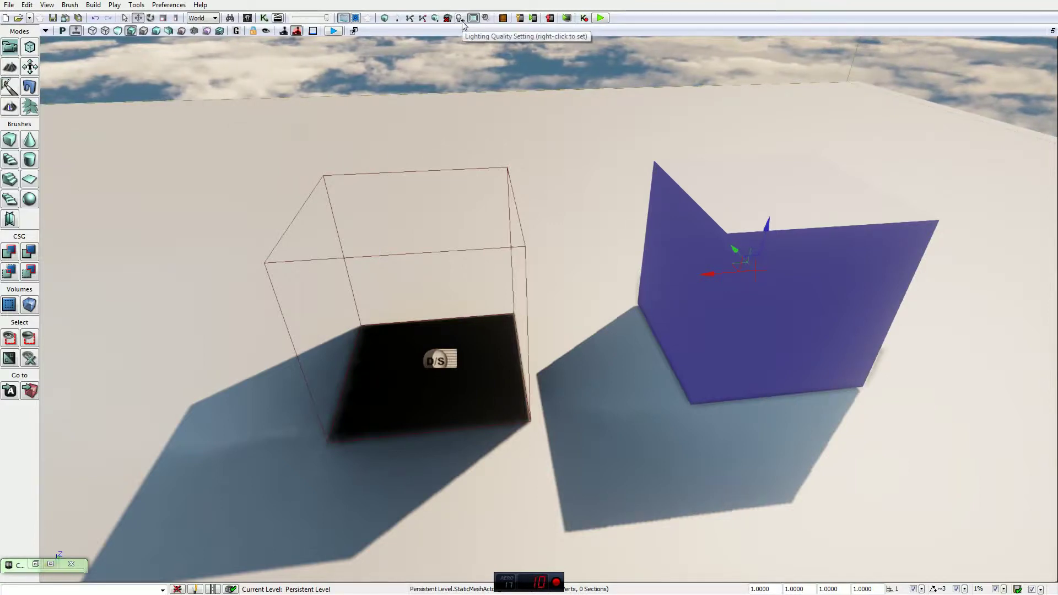
key(ctrl+shift+f)
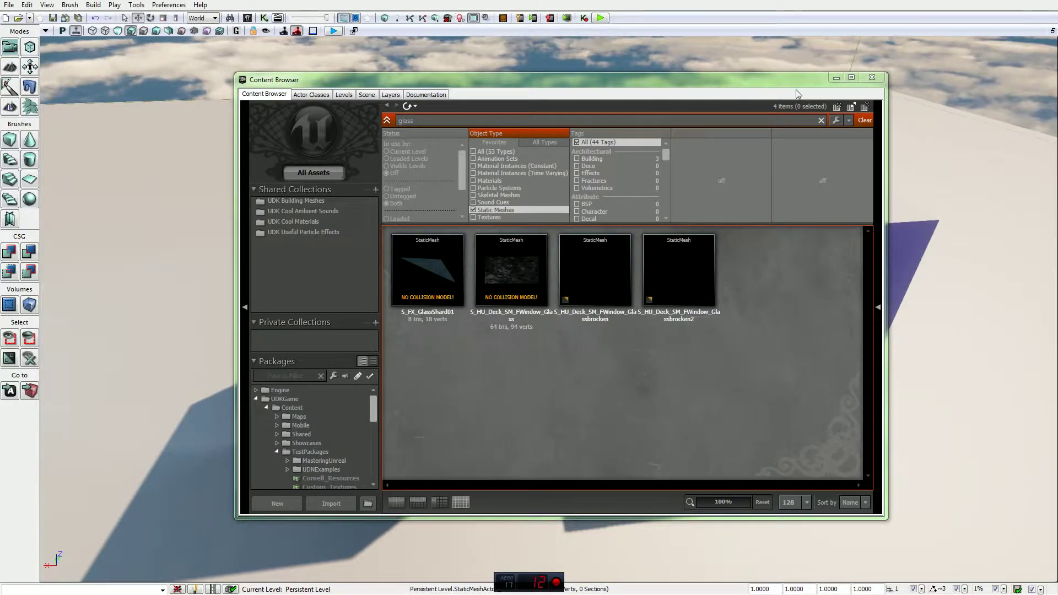
click(872, 77)
click(473, 18)
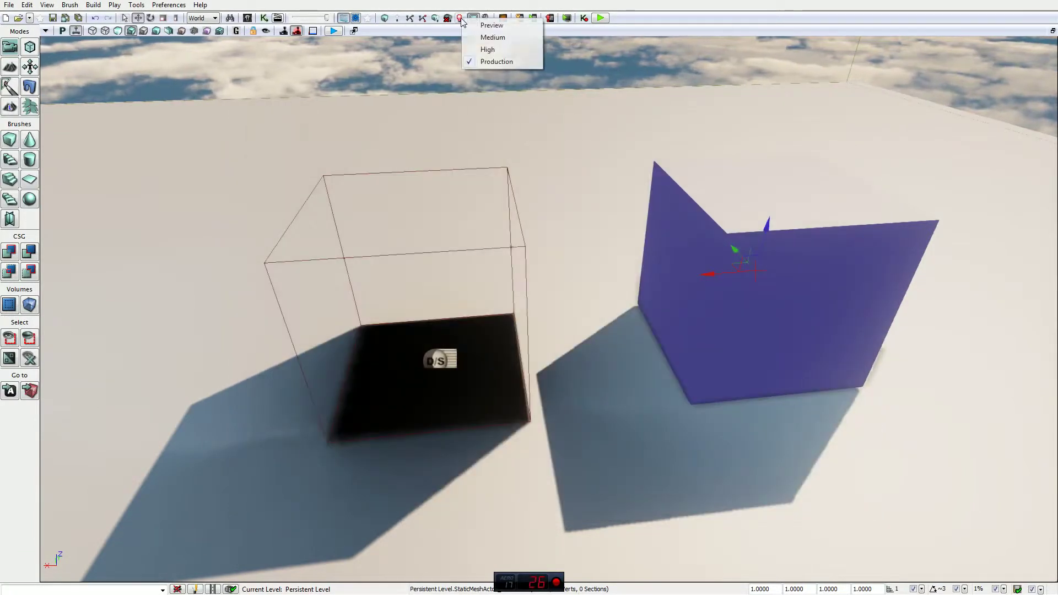
click(485, 41)
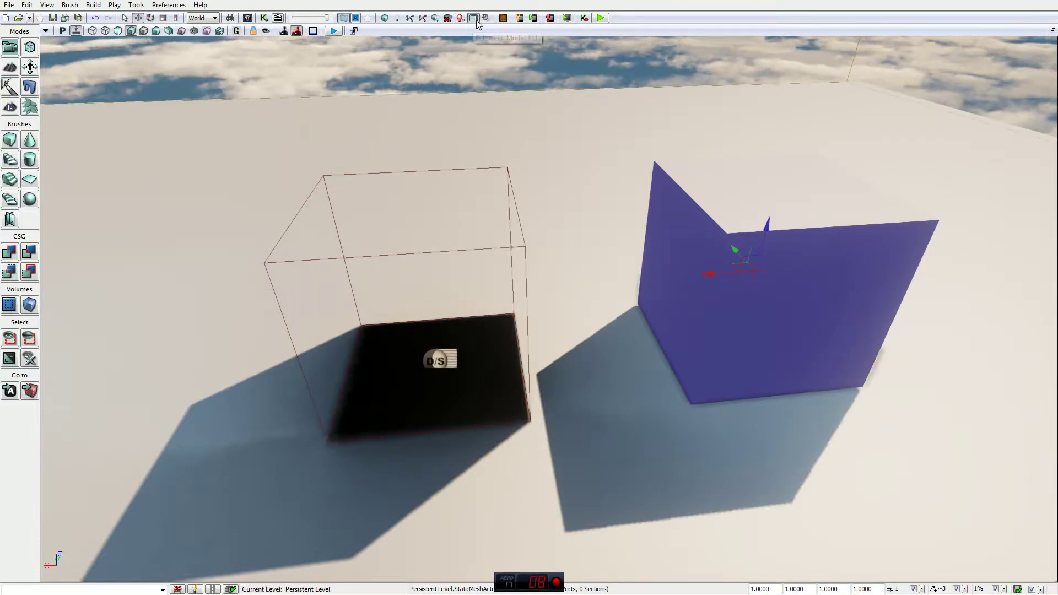
key(F11)
key(F11)
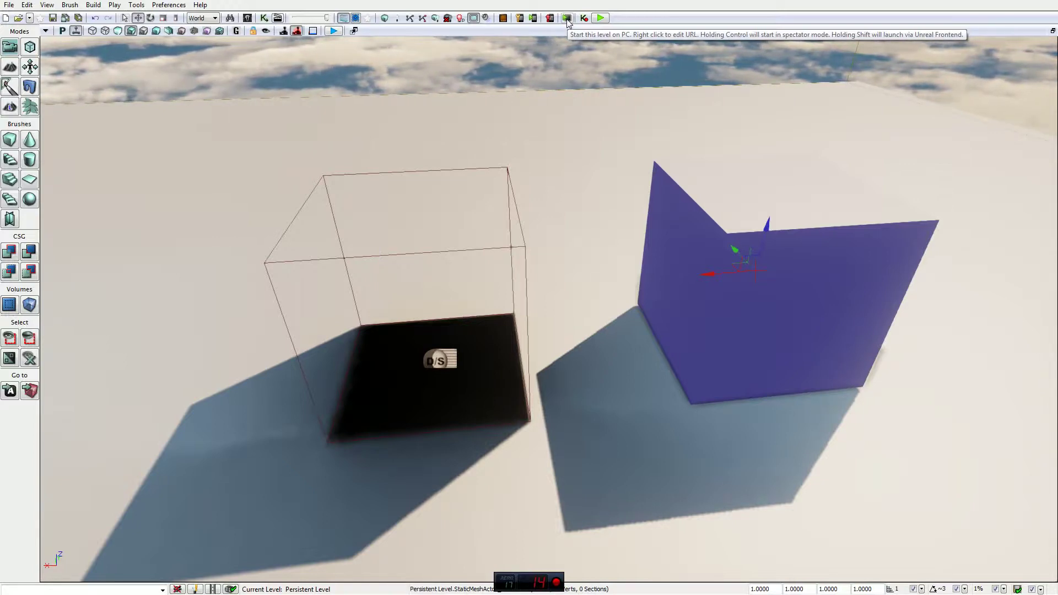
Step: Play the level in an editor preview window, walk around the cube and the baked shadow, and end the session
click(602, 18)
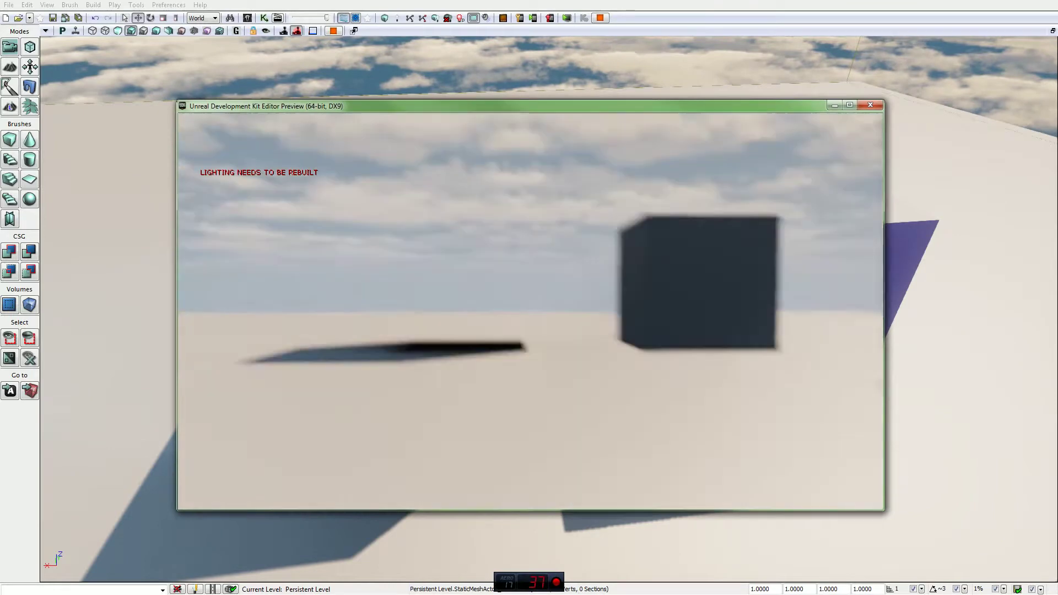
key(w)
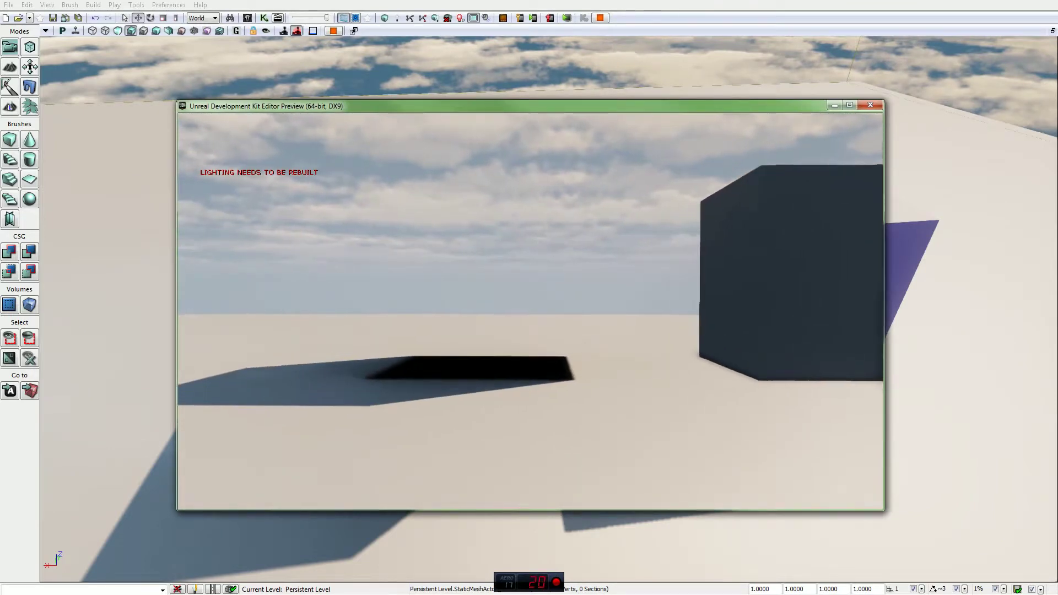
key(w)
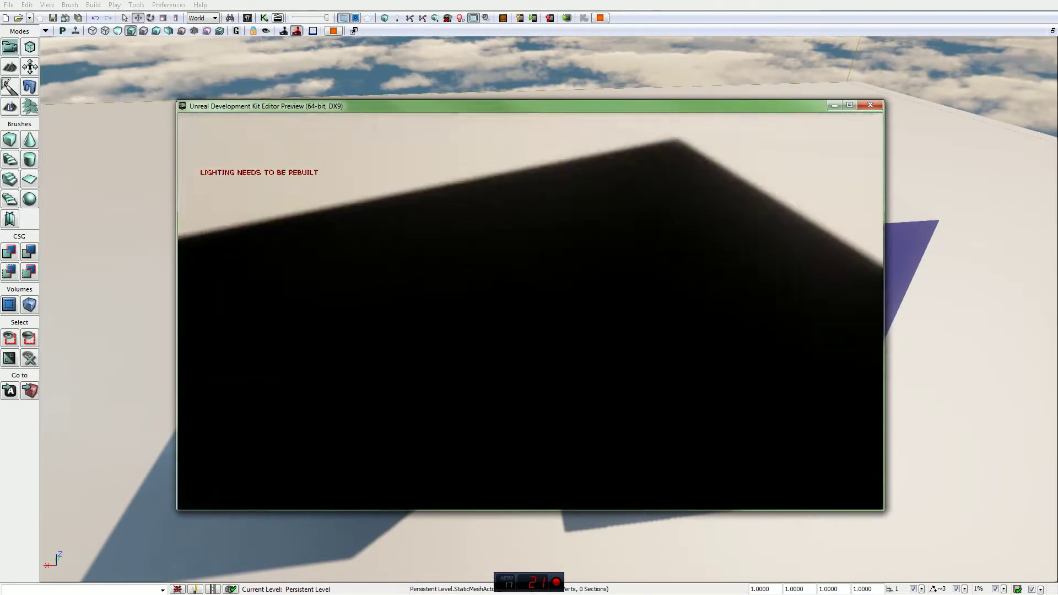
key(w)
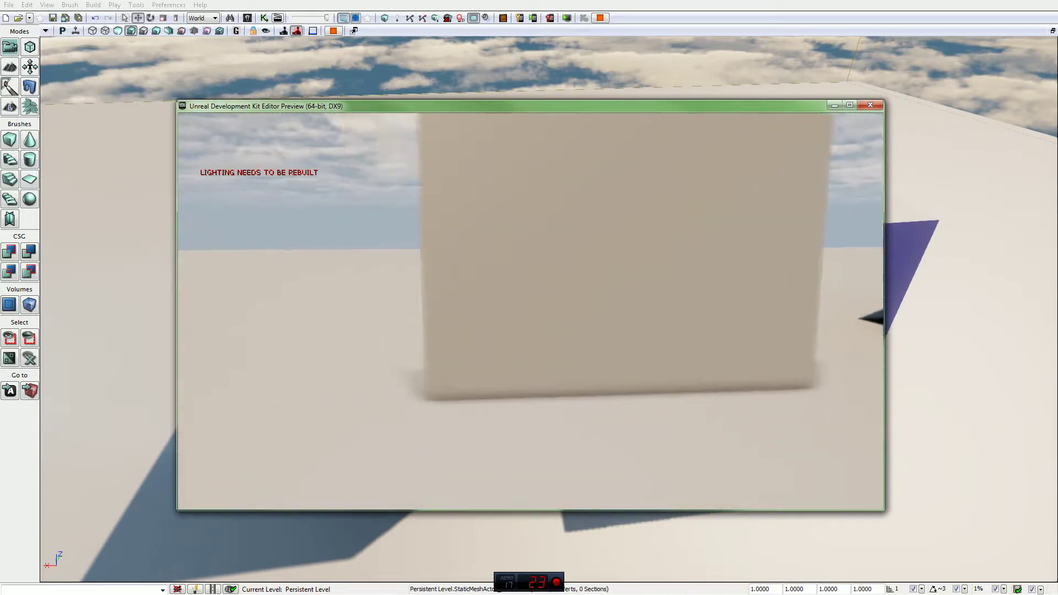
key(w)
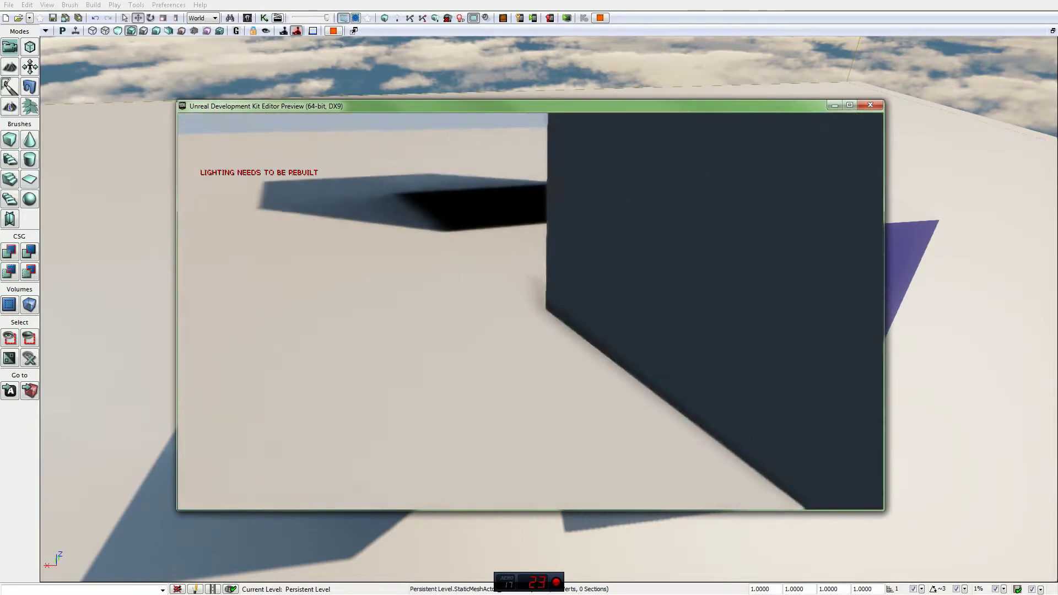
key(w)
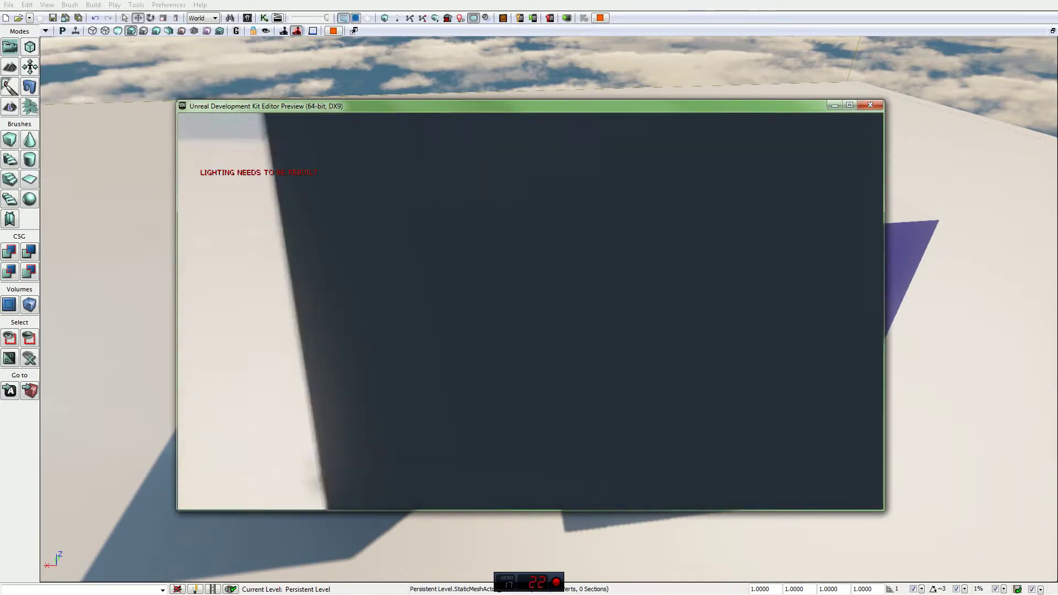
key(a)
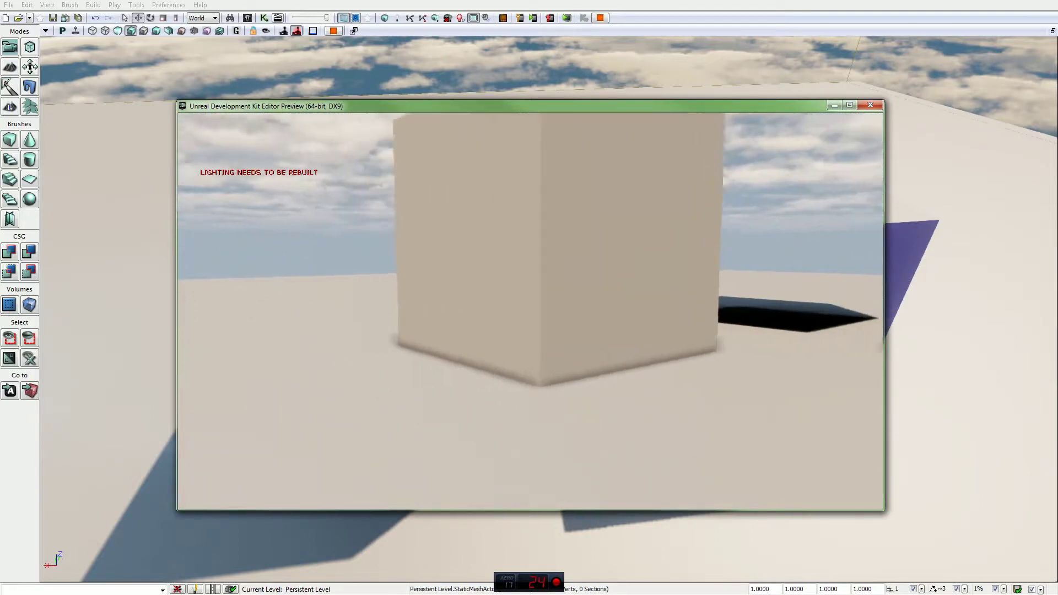
key(a)
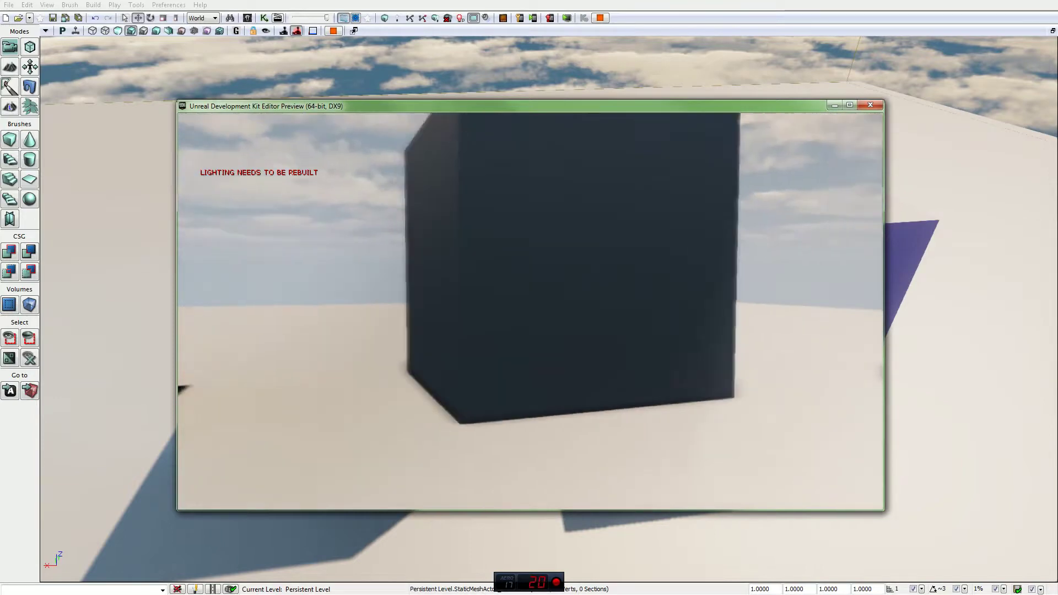
key(Escape)
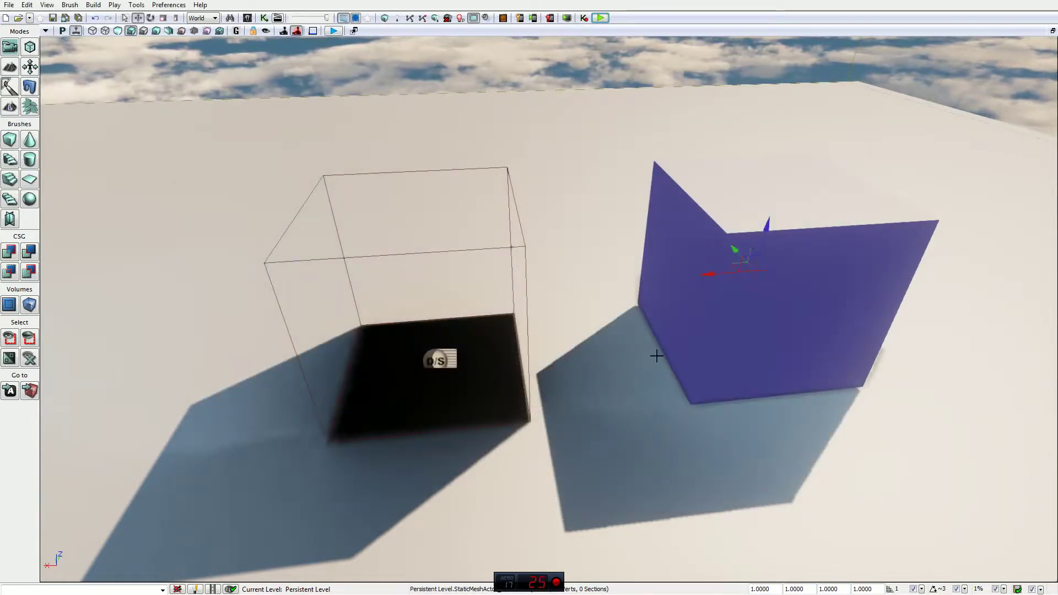
Step: Play the level inside the perspective viewport, walk around the cube and the baked shadow, and return to editing
click(333, 31)
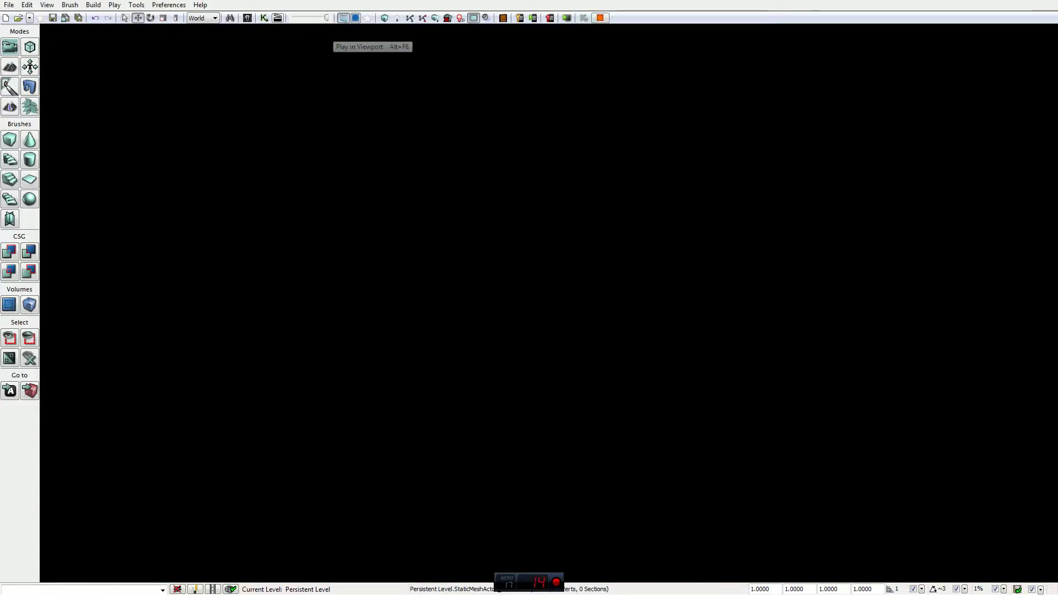
key(w)
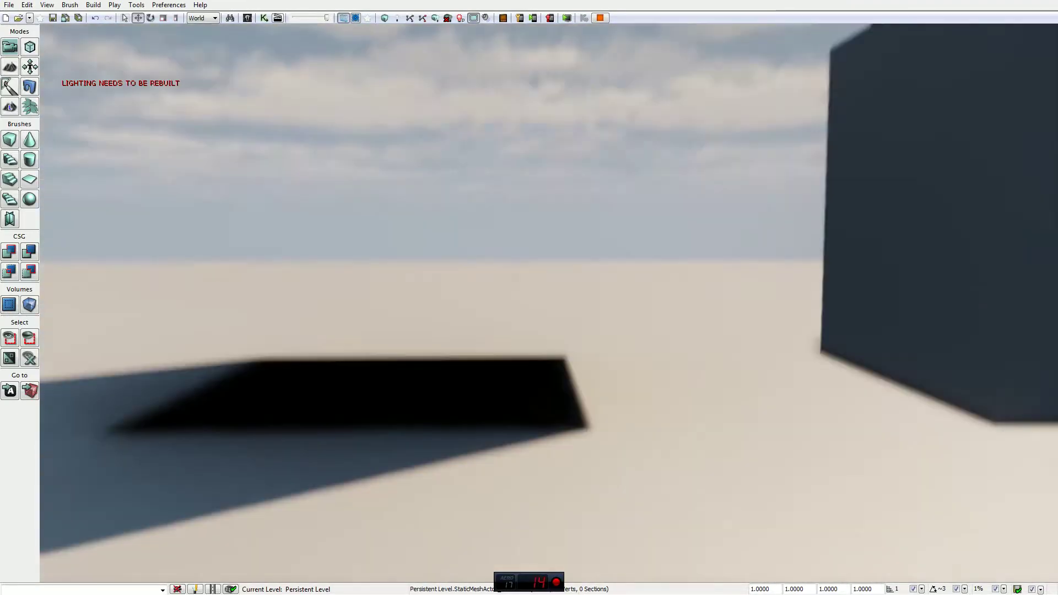
key(w)
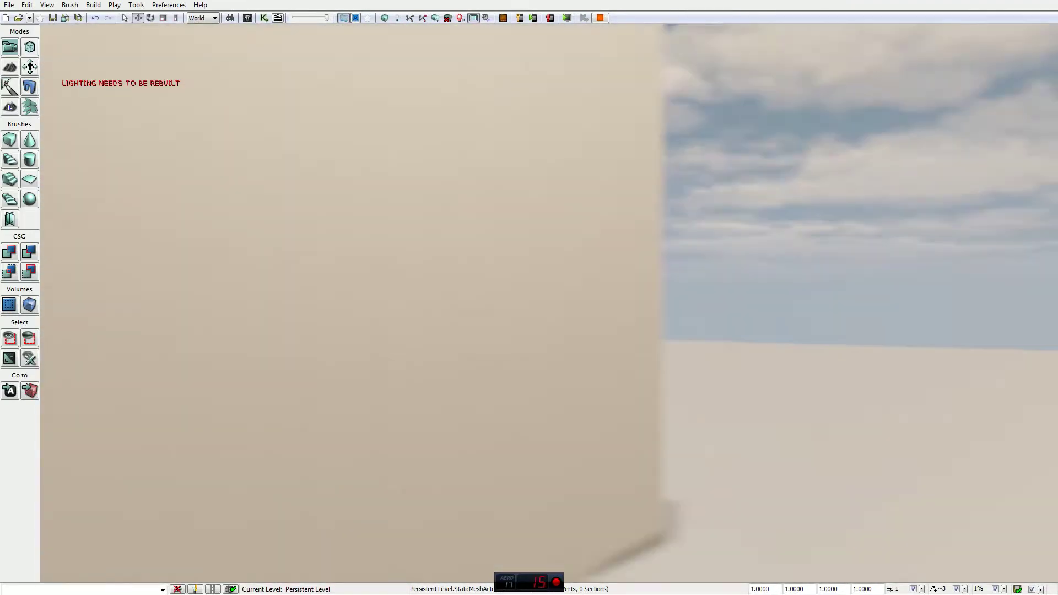
key(d)
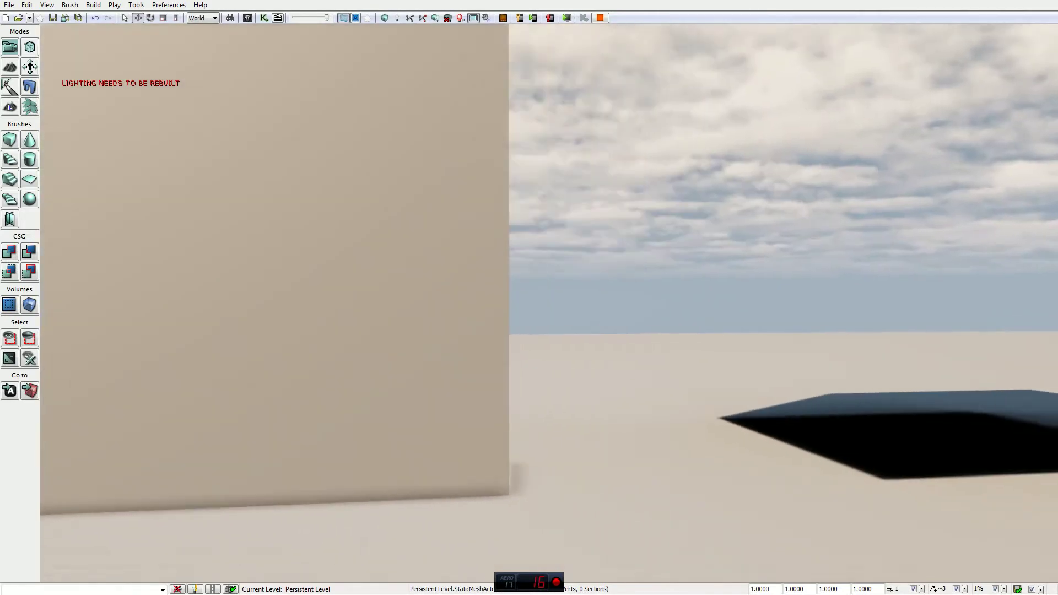
key(s)
key(w)
key(Escape)
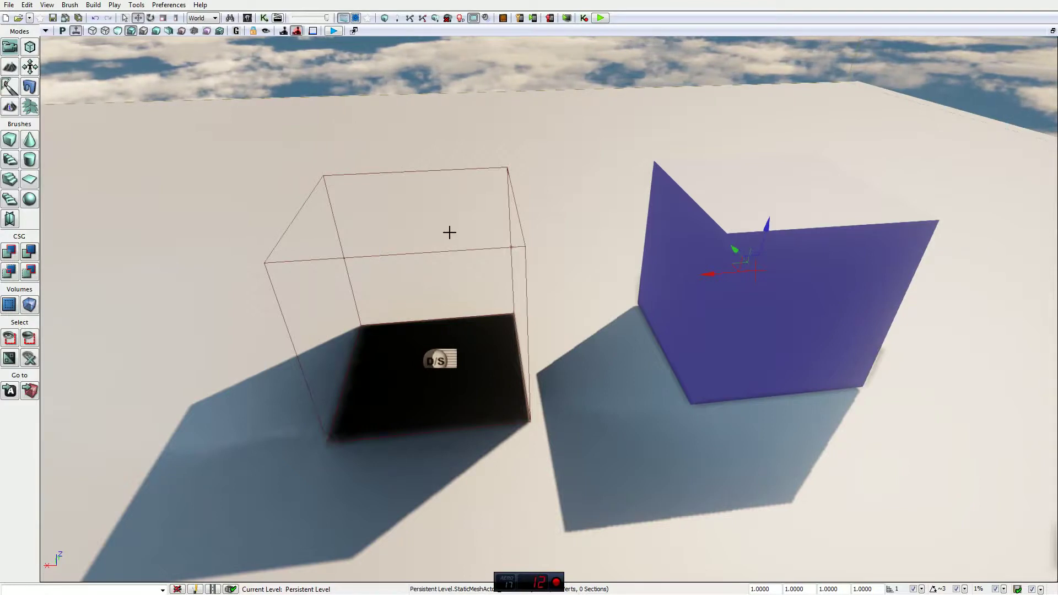
right_drag(530, 143, 480, 143)
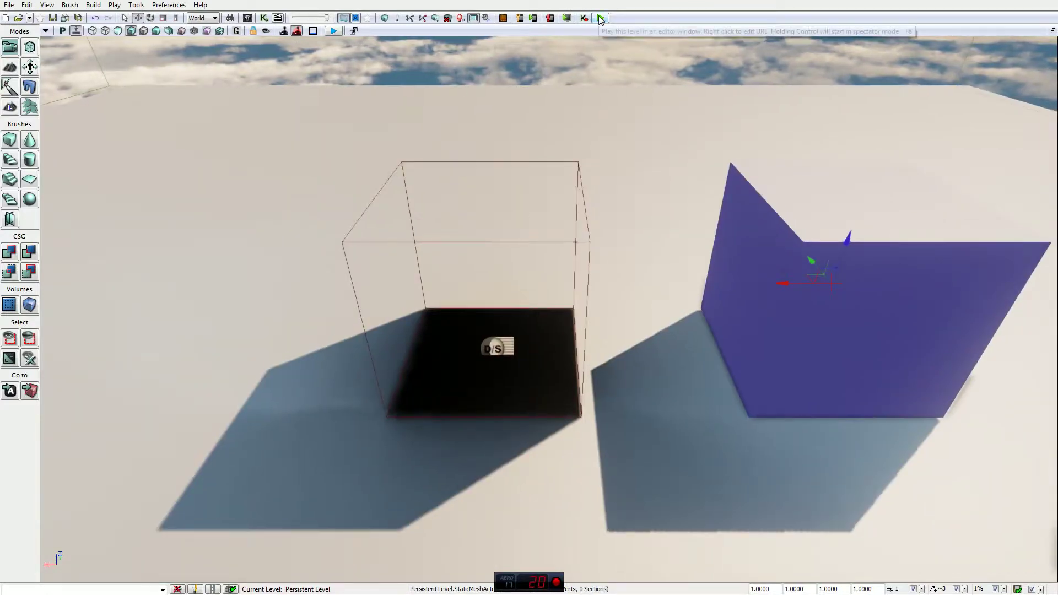
right_drag(806, 340, 496, 347)
right_drag(681, 311, 677, 262)
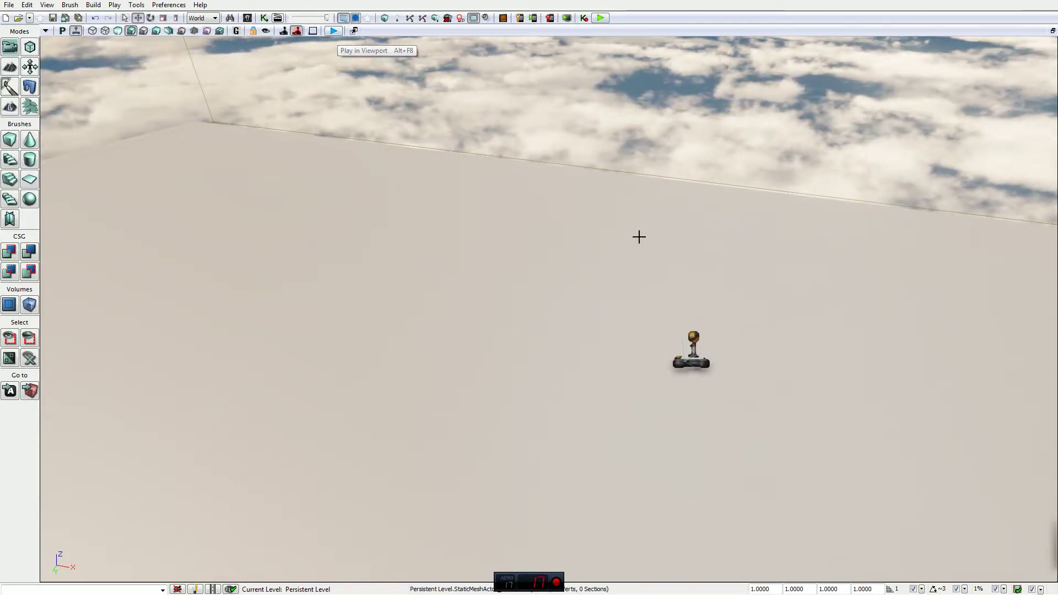
right_drag(639, 236, 439, 126)
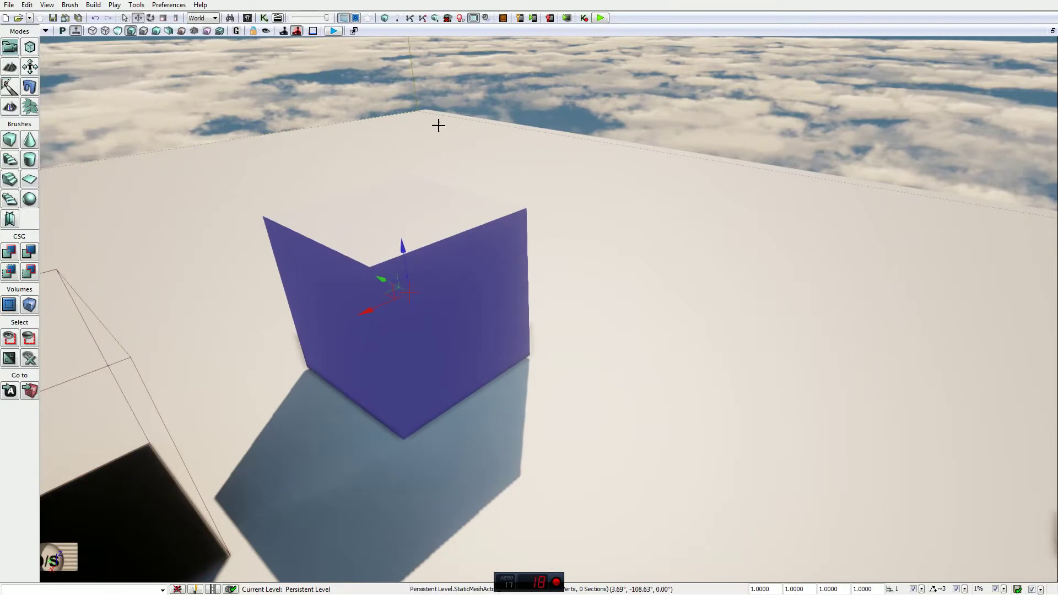
click(333, 31)
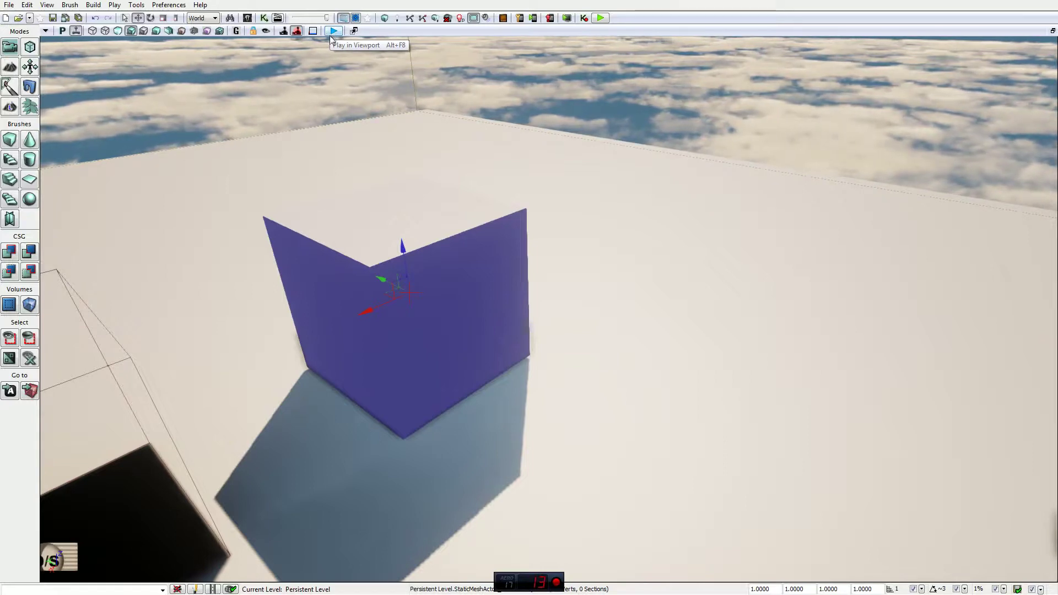
click(334, 32)
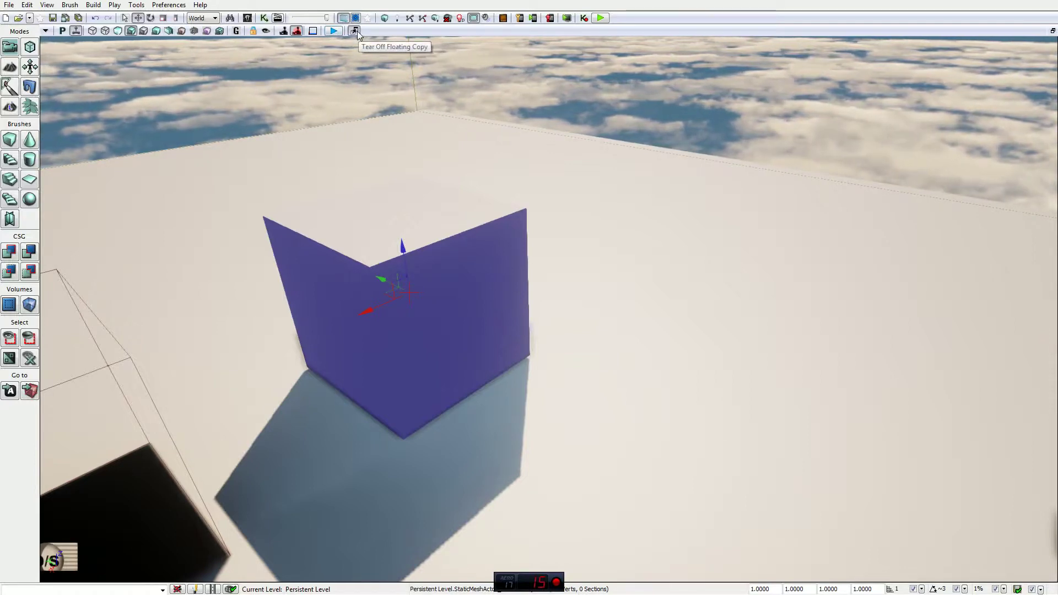
Step: Tear off a floating copy of the perspective viewport and lower it so part of the main viewport stays uncovered
click(355, 30)
drag(394, 52, 389, 25)
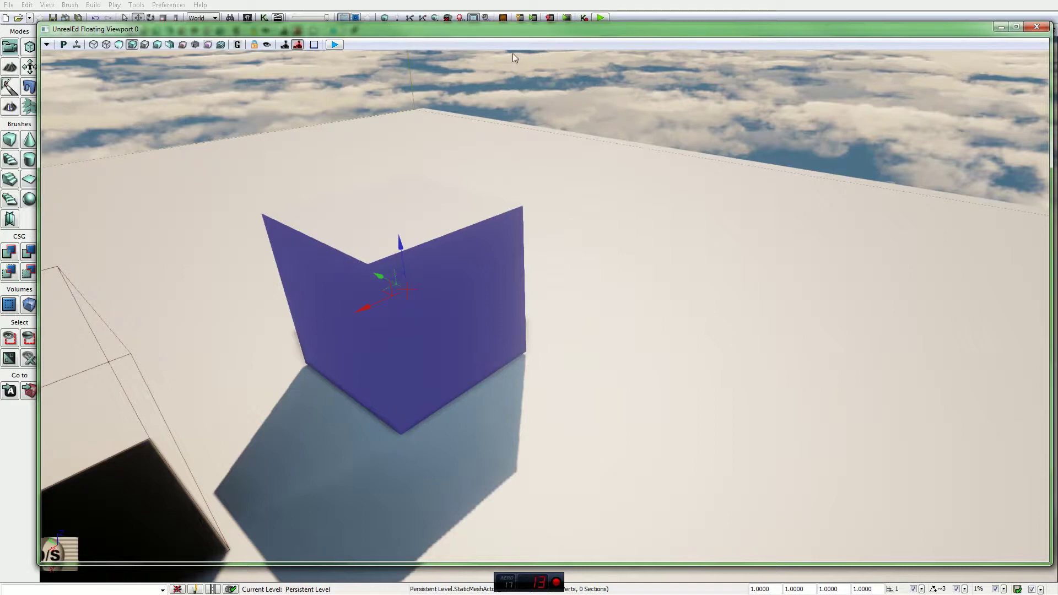
drag(497, 30, 465, 241)
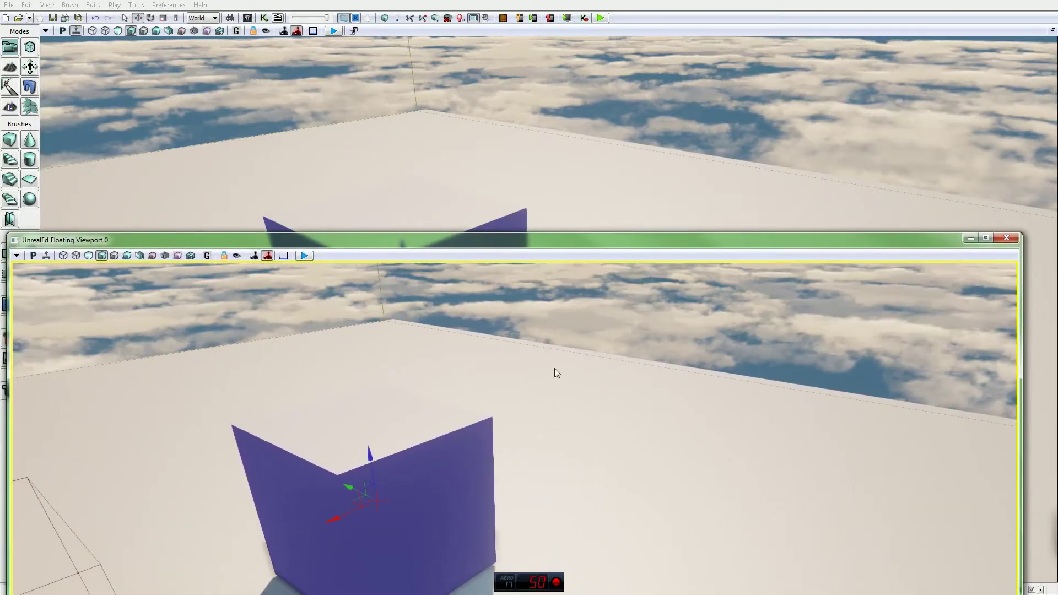
Step: Navigate the floating and main perspective viewports separately to compare their camera views
right_drag(539, 266, 598, 278)
right_drag(454, 171, 428, 102)
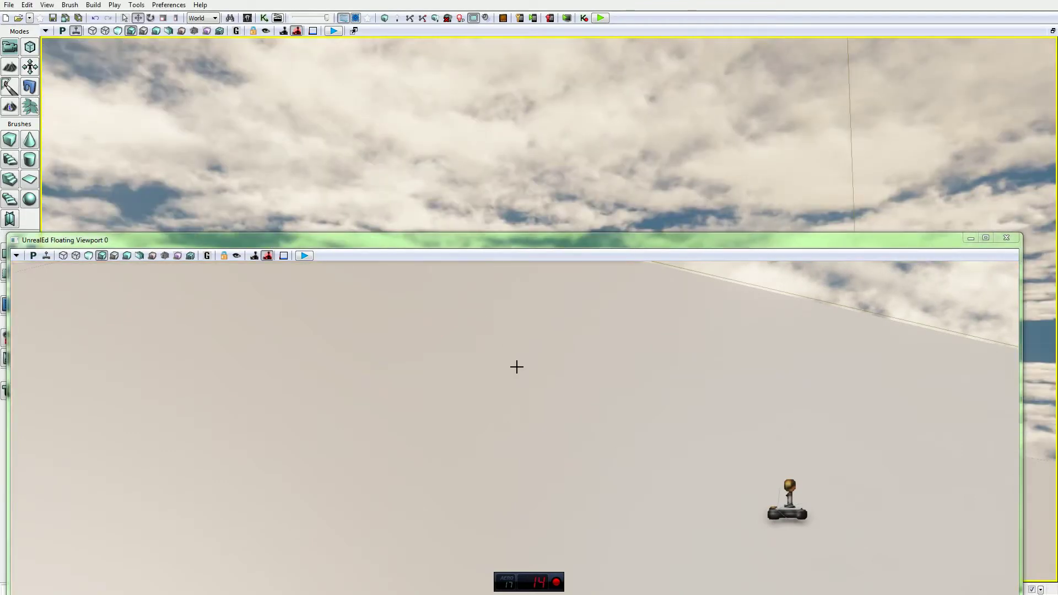
right_drag(517, 366, 518, 367)
right_drag(527, 408, 563, 336)
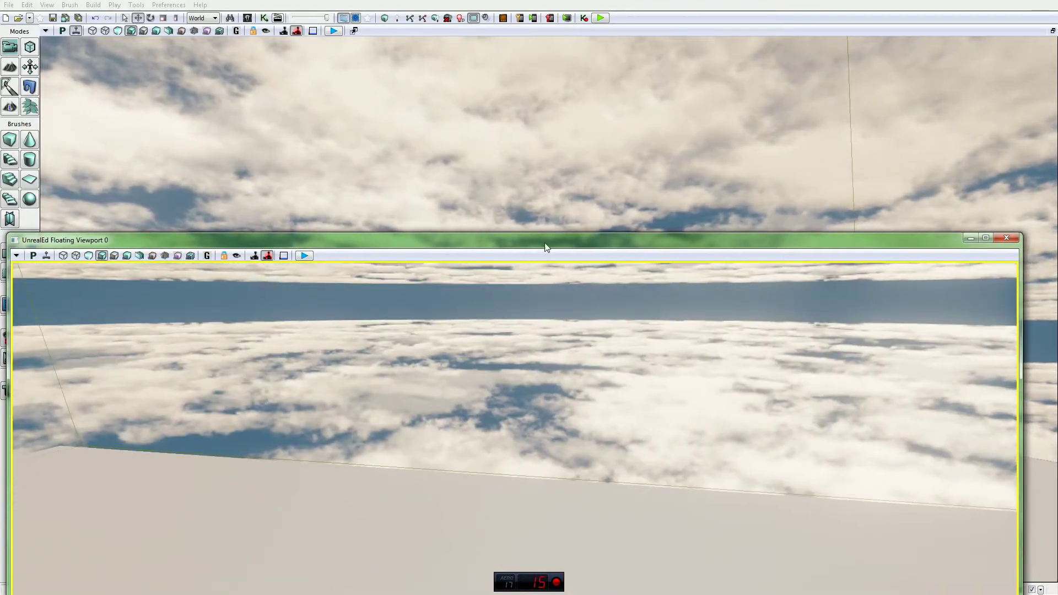
Step: Close the floating perspective viewport and restore the four-viewport layout
drag(546, 243, 570, 45)
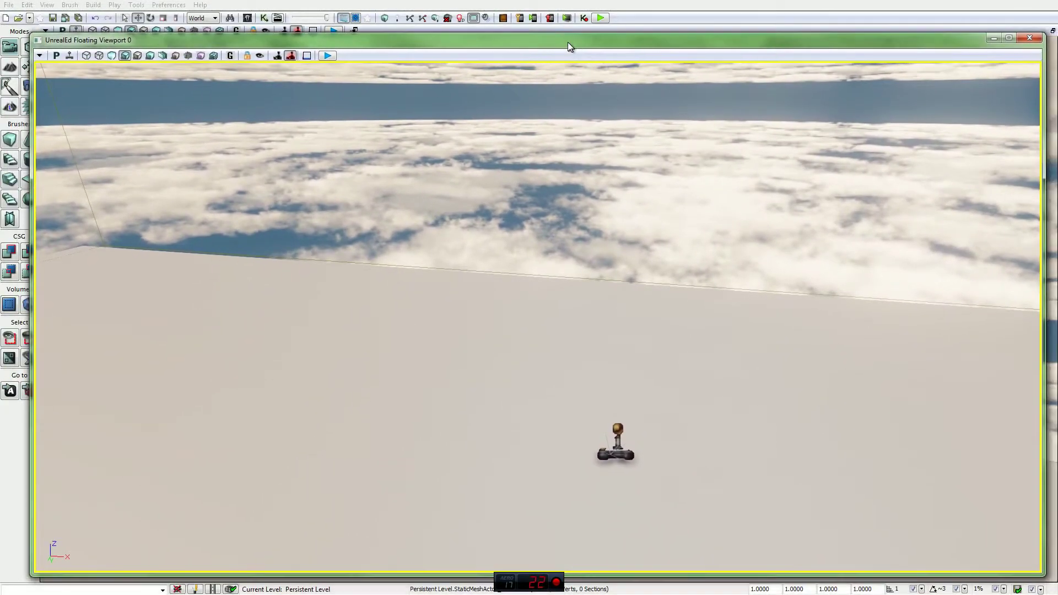
click(1030, 39)
right_drag(571, 321, 518, 312)
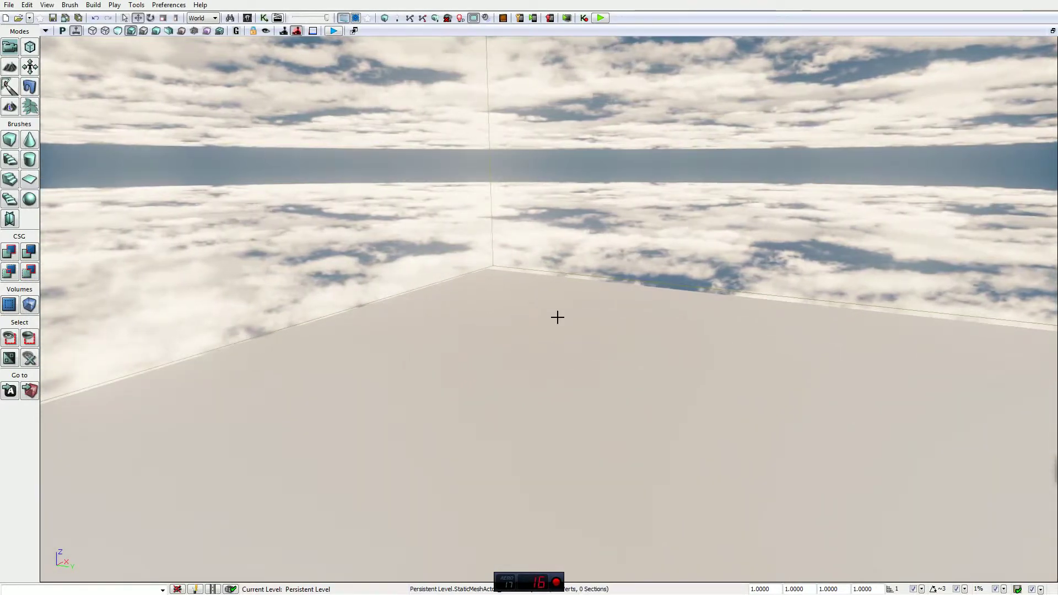
click(1053, 30)
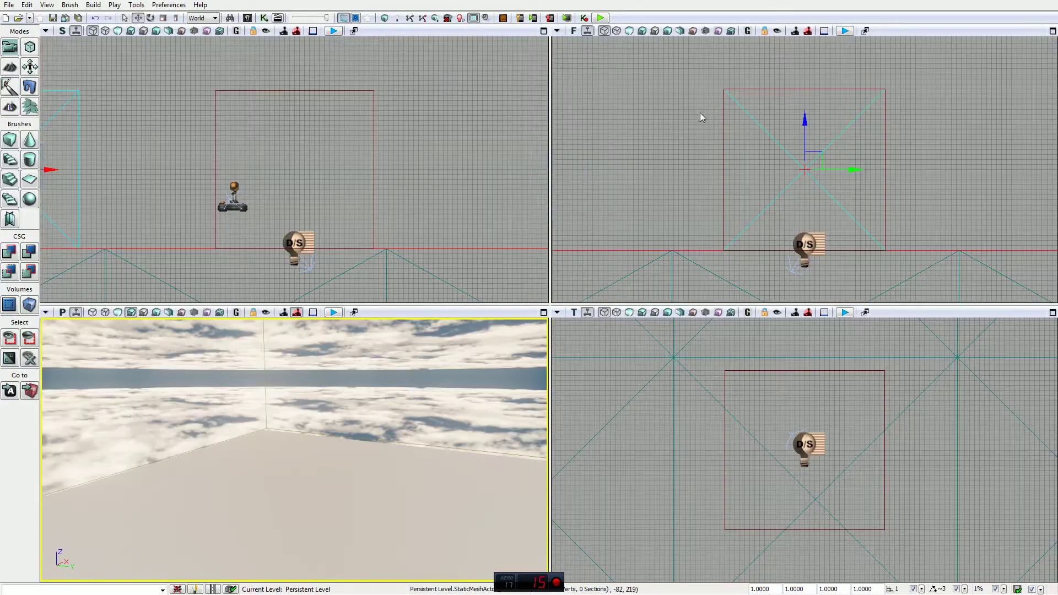
Step: Tear off a floating copy of the Side viewport, place it over the middle of the layout, and try maximizing and restoring it
click(354, 30)
drag(353, 69, 544, 104)
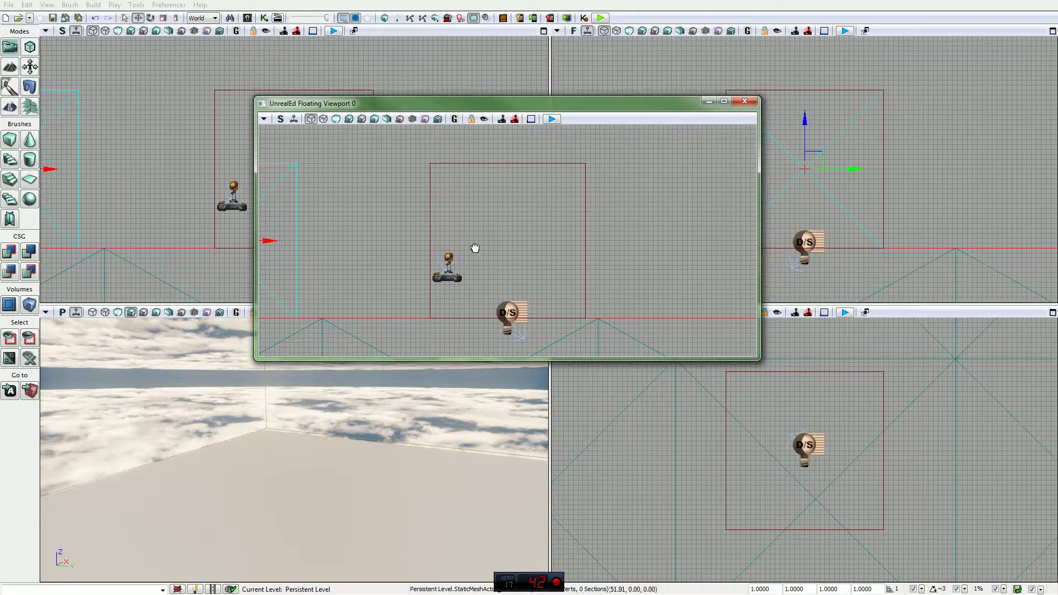
drag(475, 248, 502, 168)
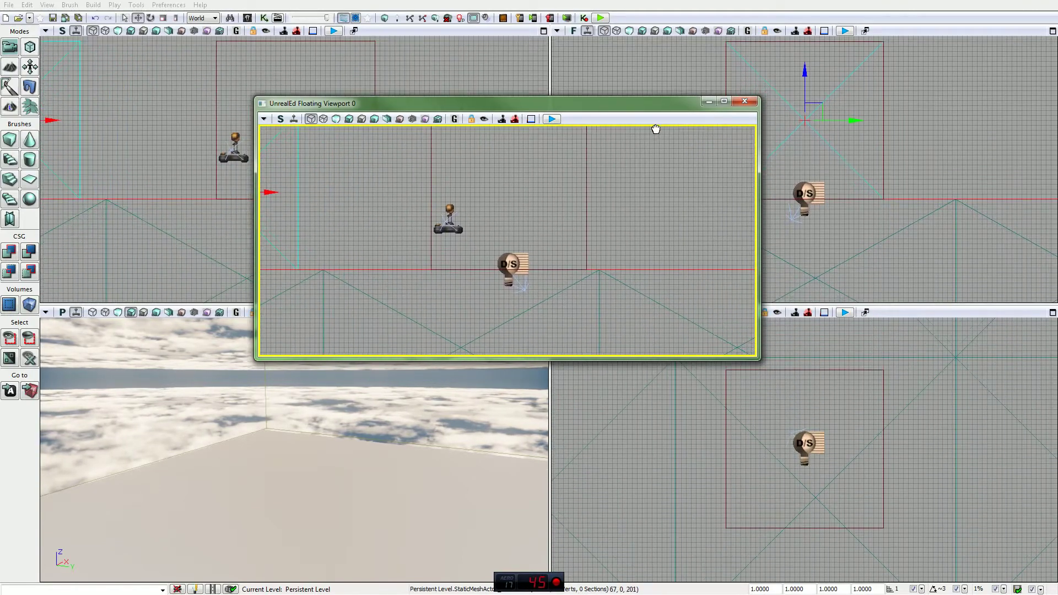
click(725, 101)
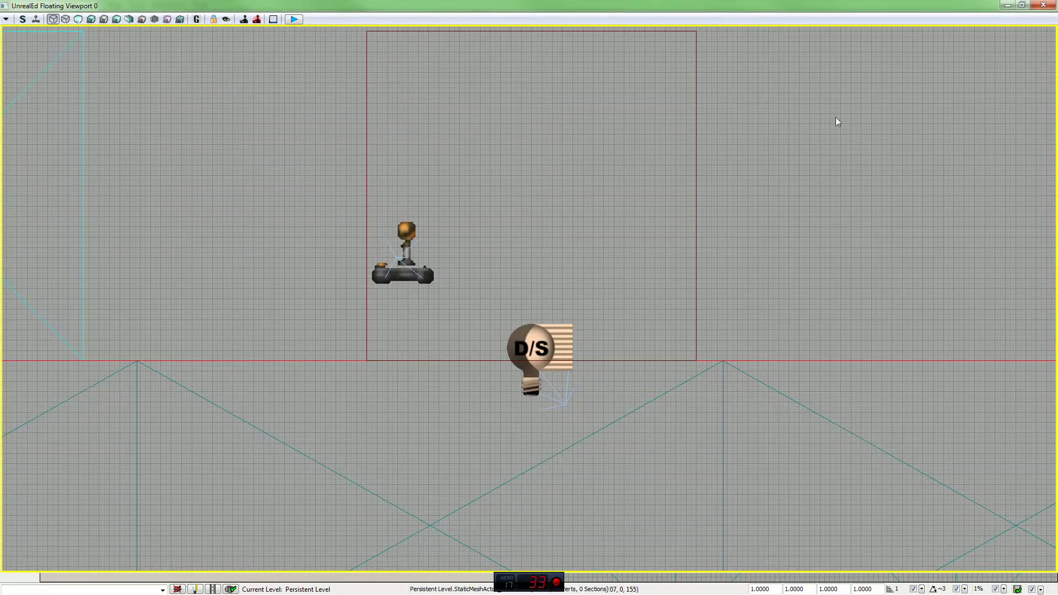
click(1021, 4)
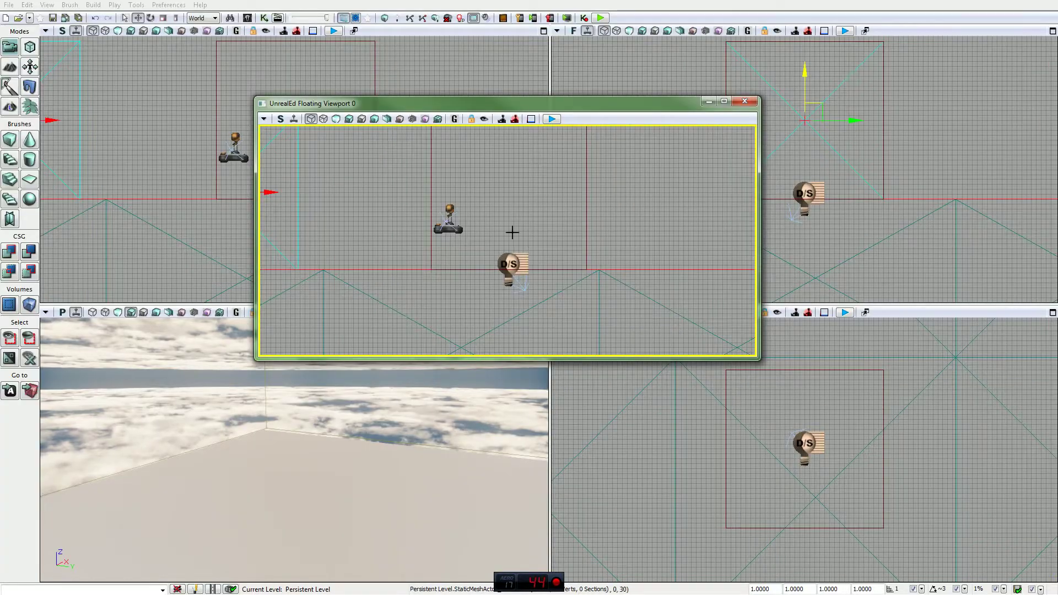
Step: Pan the floating and docked Side viewports to examine how their views follow each other
drag(511, 229, 628, 189)
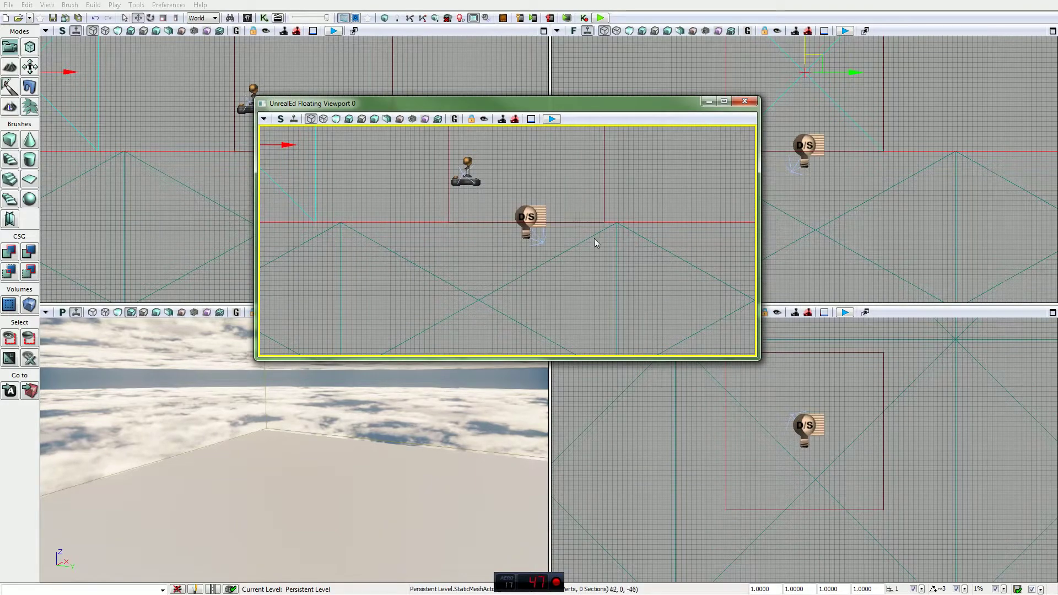
drag(496, 215, 507, 241)
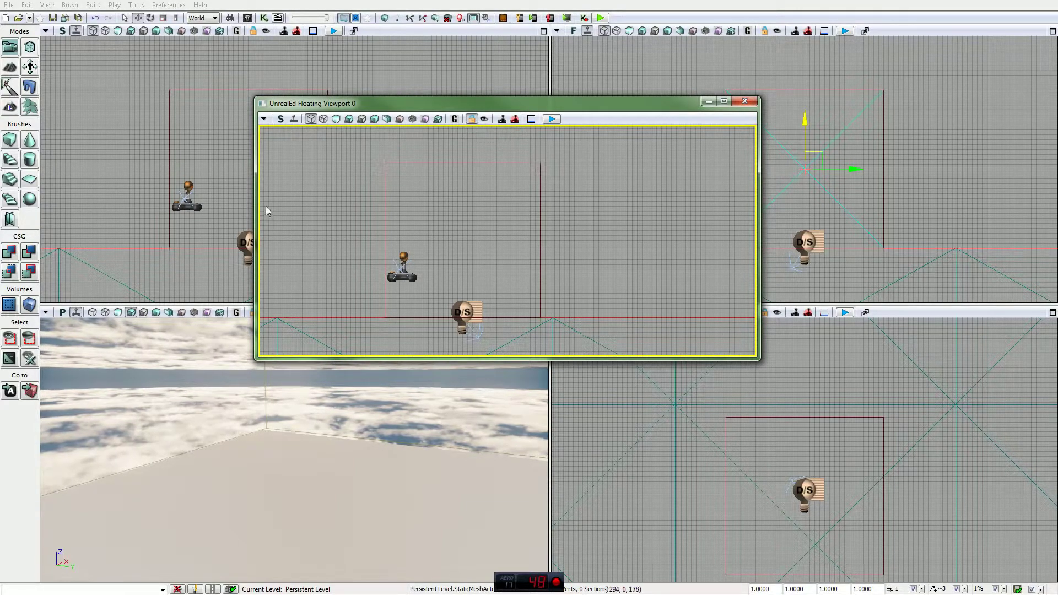
drag(228, 176, 141, 125)
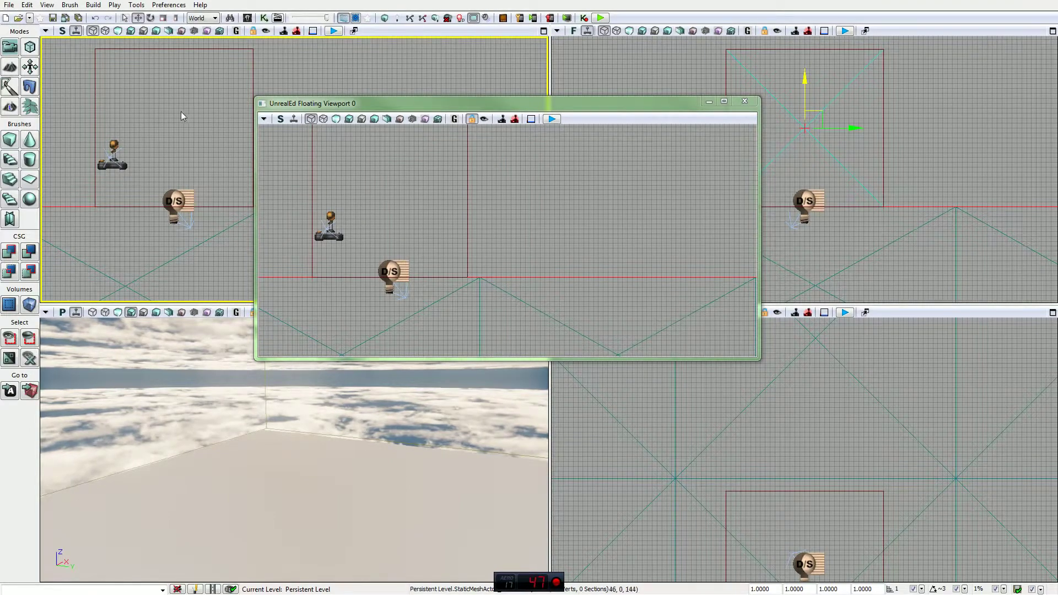
Step: Pan around the docked Side viewport to check whether the floating copy follows its movement
drag(127, 137, 10, 173)
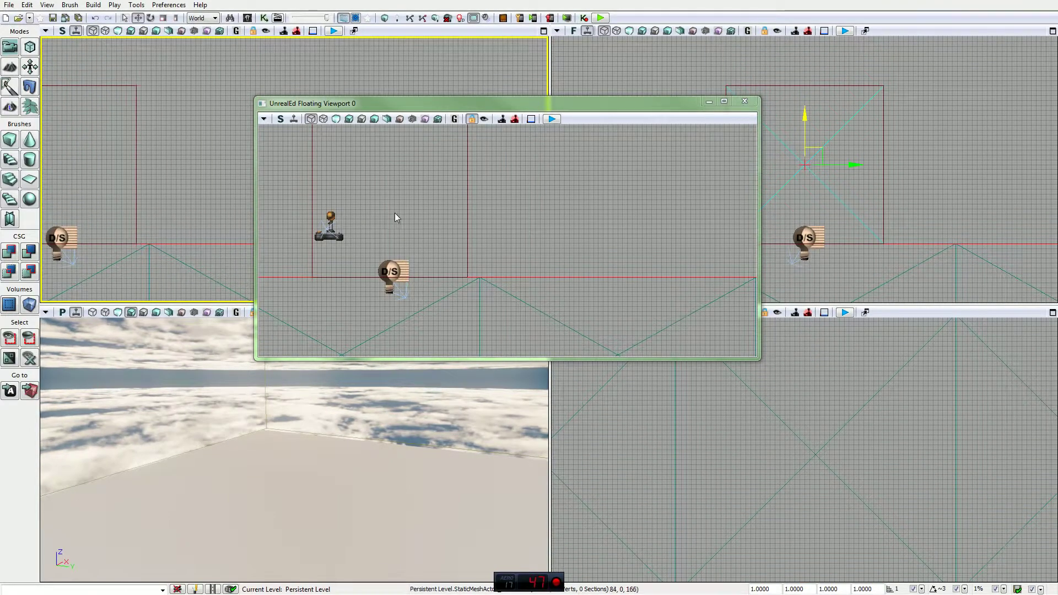
drag(181, 195, 394, 197)
drag(46, 139, 276, 205)
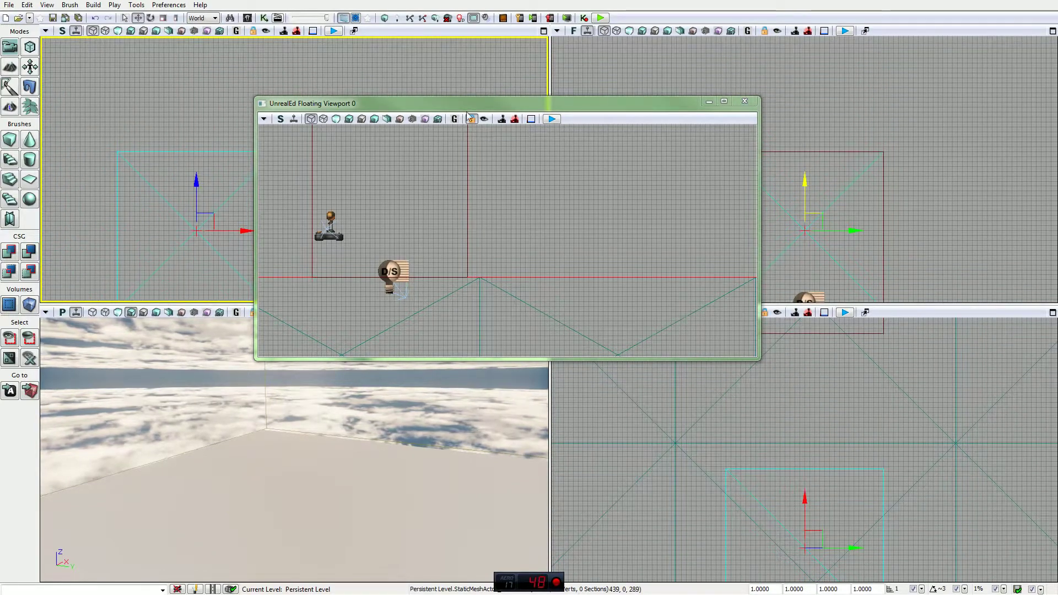
Step: Alternate panning between the floating Side copy and the docked Side viewport to compare their linked movement
drag(477, 229, 237, 105)
drag(390, 204, 250, 178)
drag(309, 196, 295, 197)
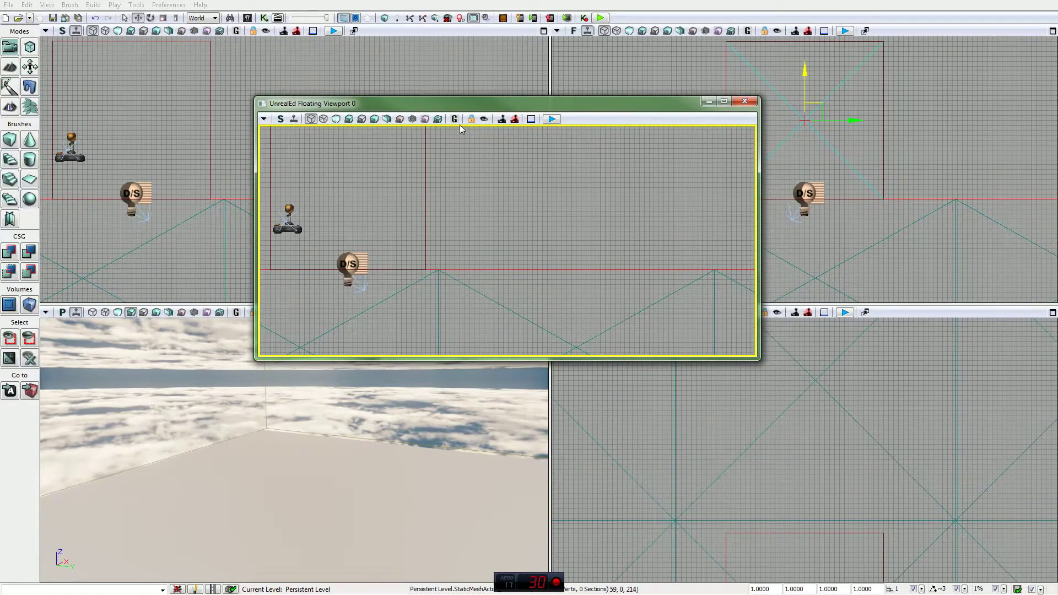
drag(468, 254, 489, 267)
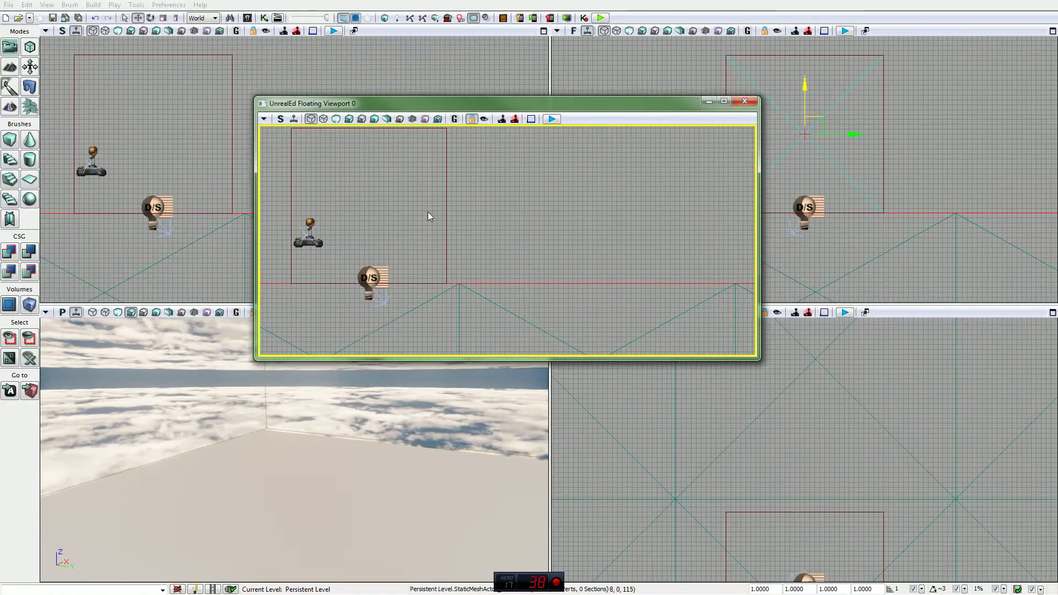
drag(428, 215, 410, 233)
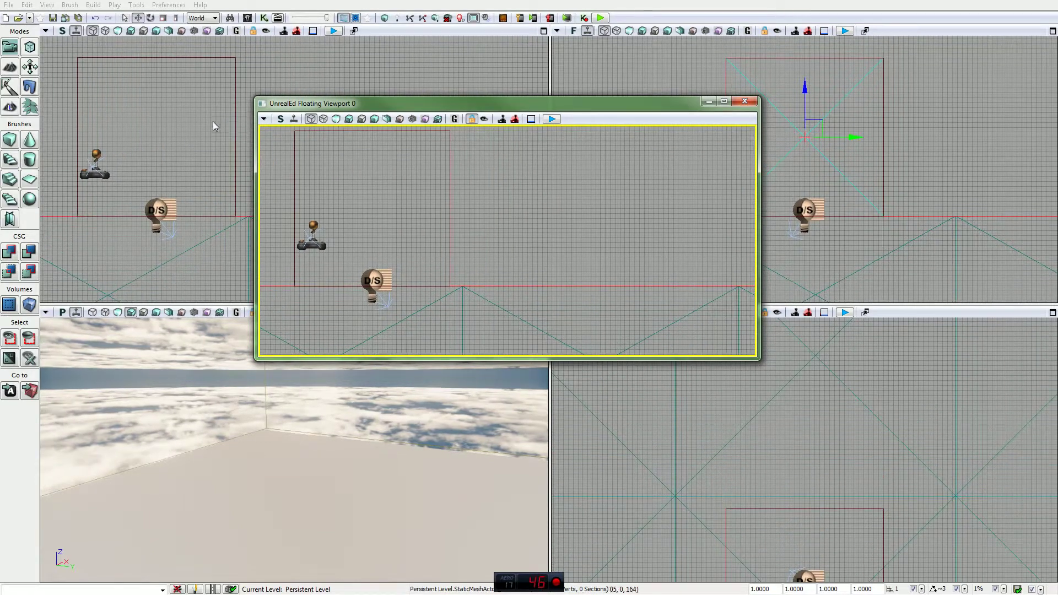
drag(153, 176, 238, 219)
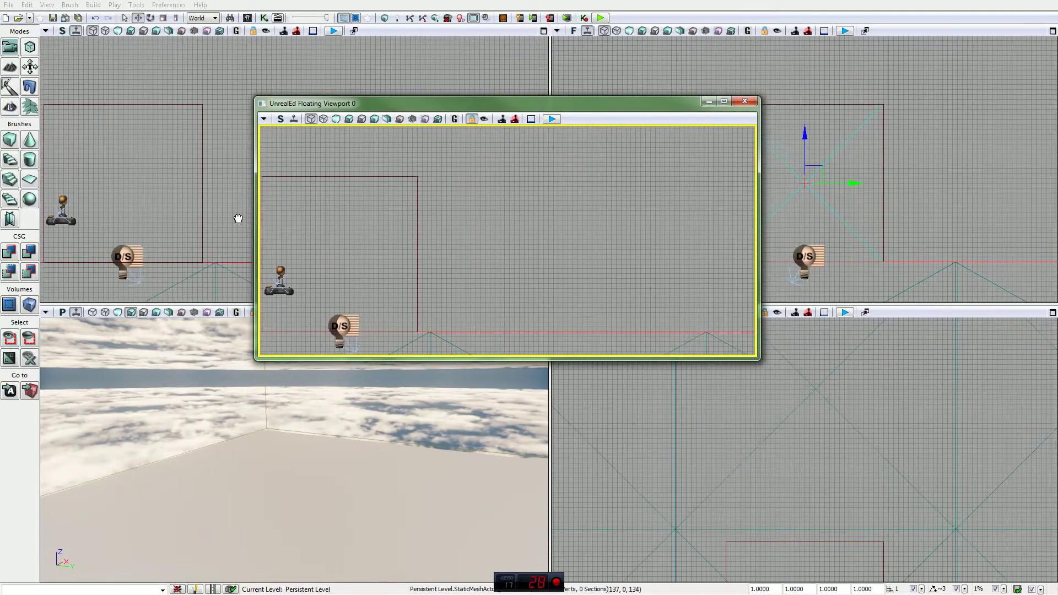
drag(223, 128, 115, 132)
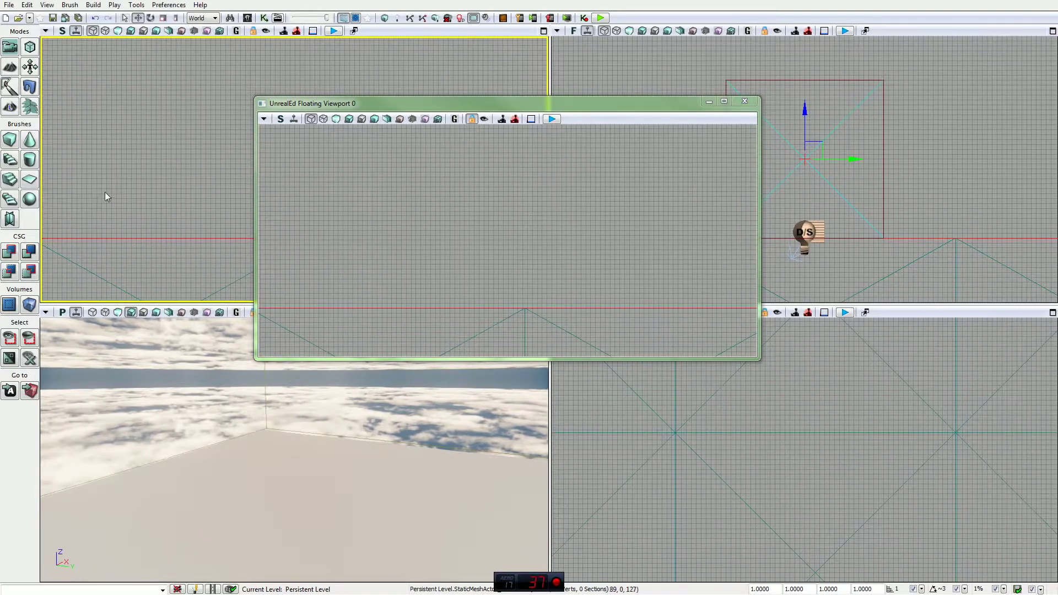
drag(114, 203, 707, 164)
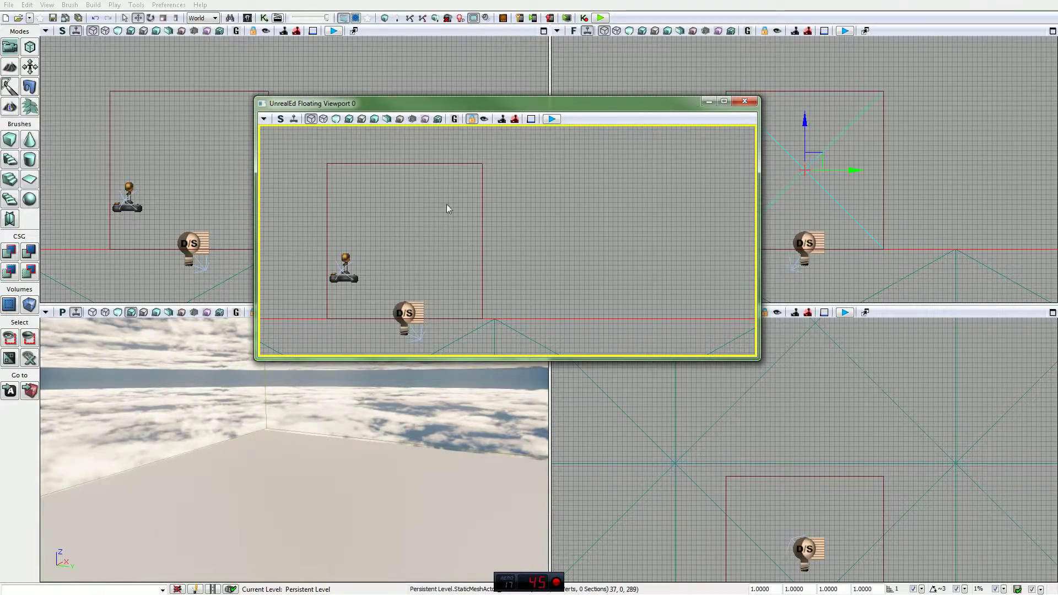
Step: Cycle the floating viewport's type from Side through to Perspective and close the floating viewport
click(277, 121)
click(277, 121)
click(277, 121)
click(278, 121)
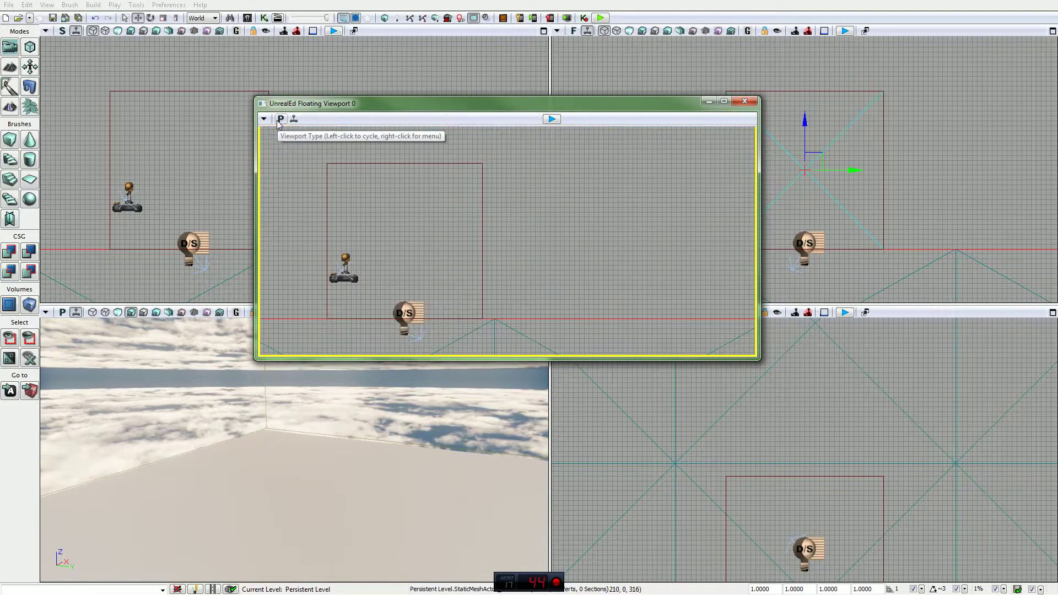
click(745, 101)
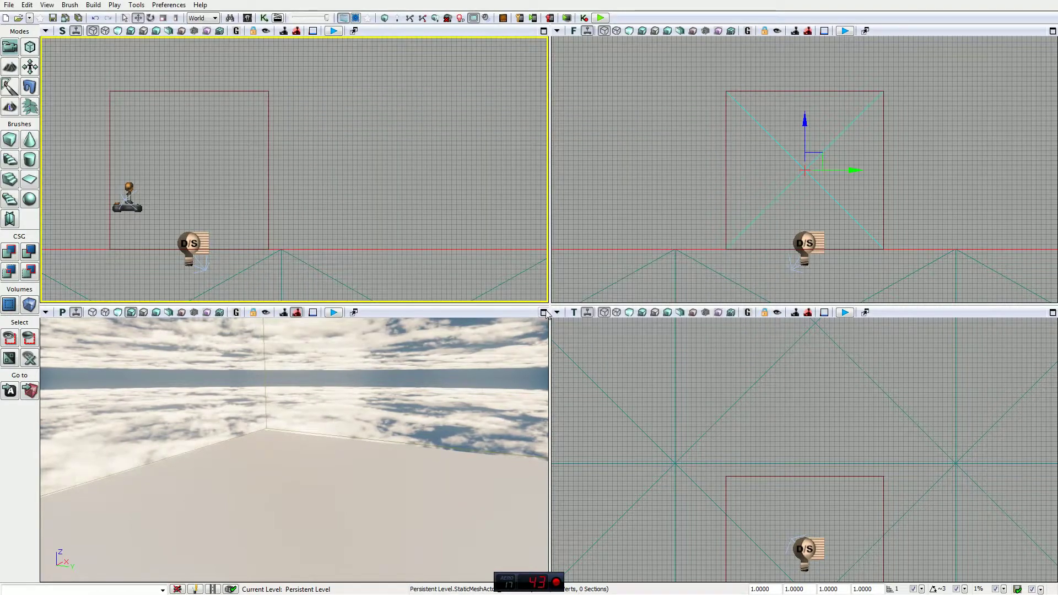
Step: Maximize the perspective viewport, set it to Slowest Camera Speed, and fly back to bring the cube into view
click(544, 313)
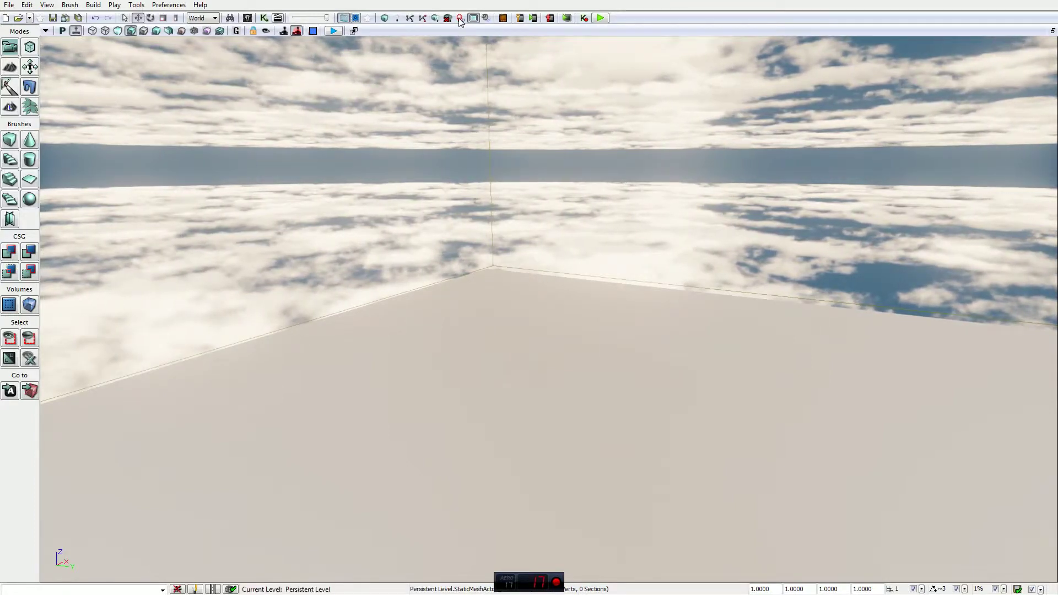
click(333, 31)
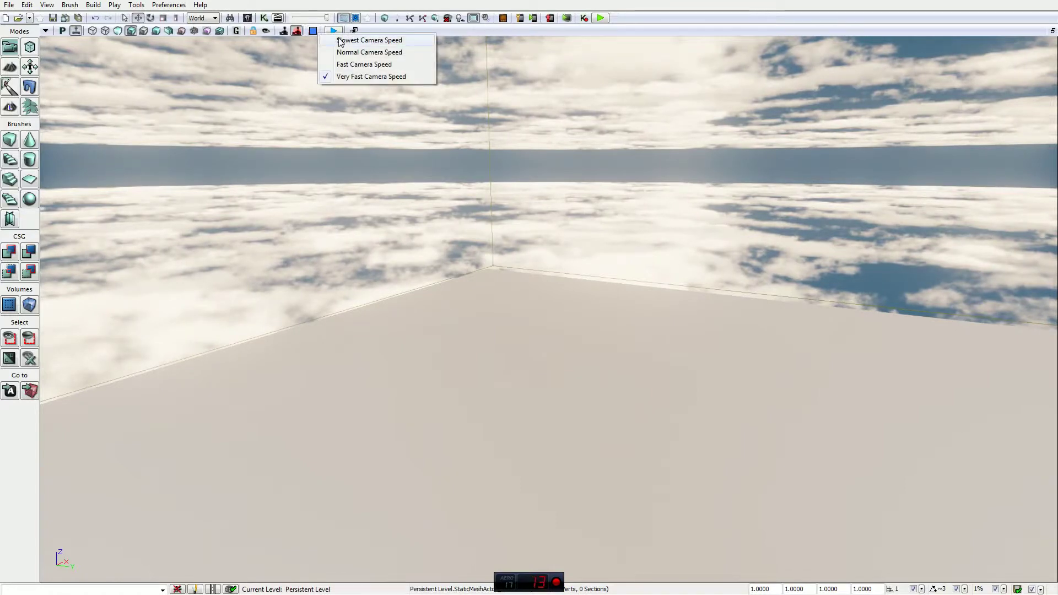
click(341, 41)
mouse_move(550, 309)
right_down()
mouse_move(568, 273)
mouse_move(607, 264)
mouse_move(717, 292)
mouse_move(882, 309)
mouse_move(1036, 292)
right_up()
key(s)
key(s)
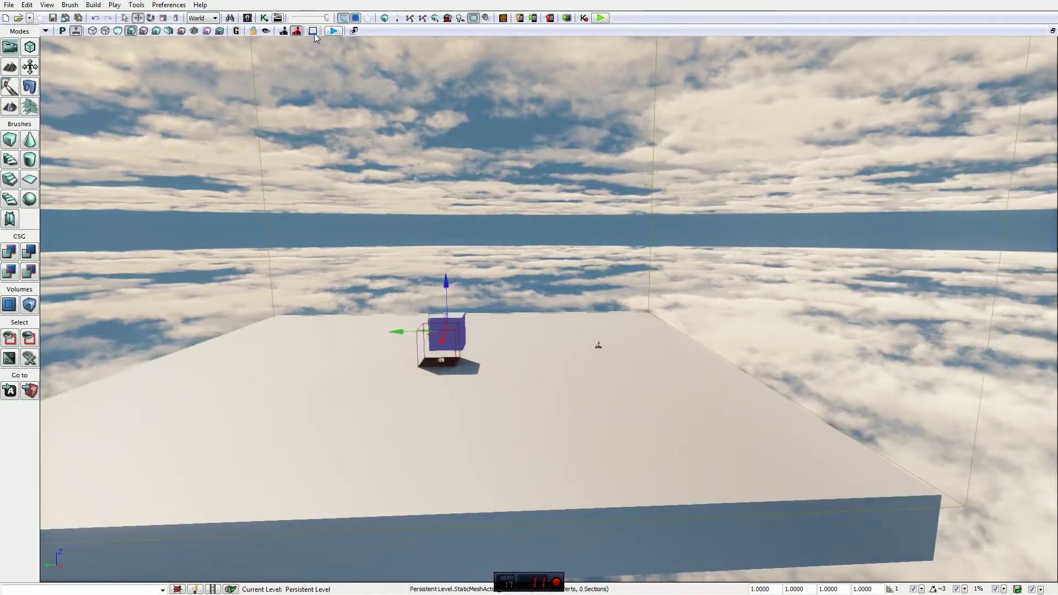
Step: Step up the camera speed while flying sideways and backward around the platform to compare how fast the view moves
key(a)
key(d)
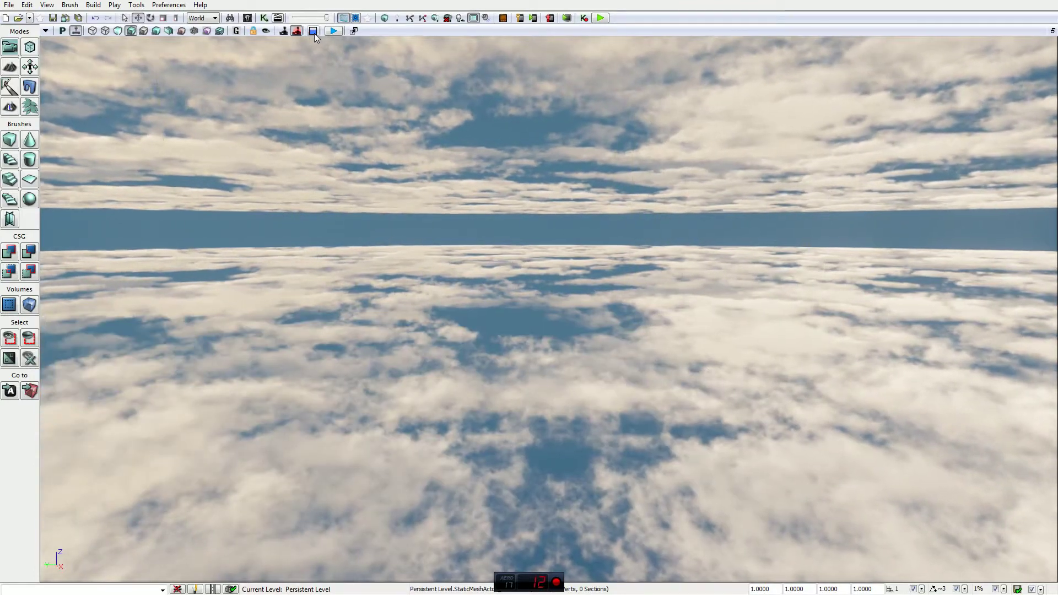
click(315, 33)
key(a)
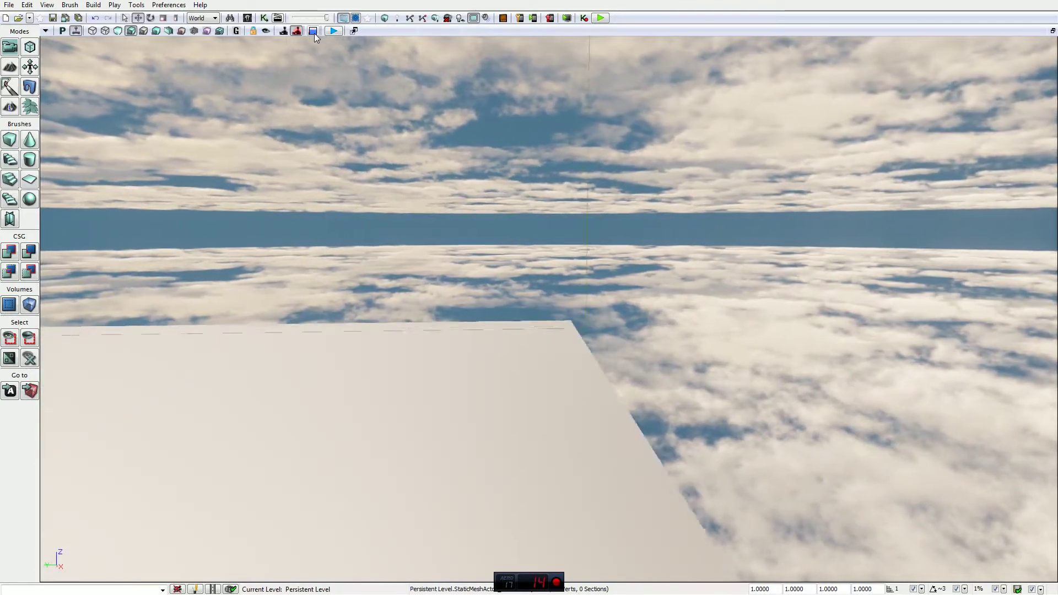
key(s)
key(a)
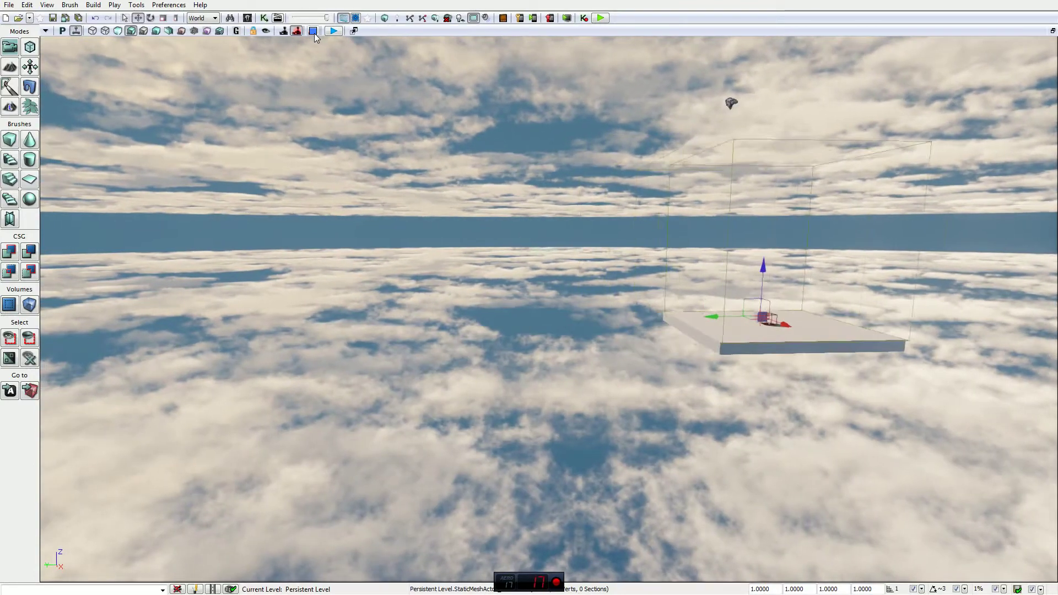
key(w)
Step: Fly toward and away from the blue-highlighted cube to examine forward and backward movement at a high camera speed
right_drag(512, 160, 483, 146)
key(s)
key(w)
key(w)
key(s)
key(w)
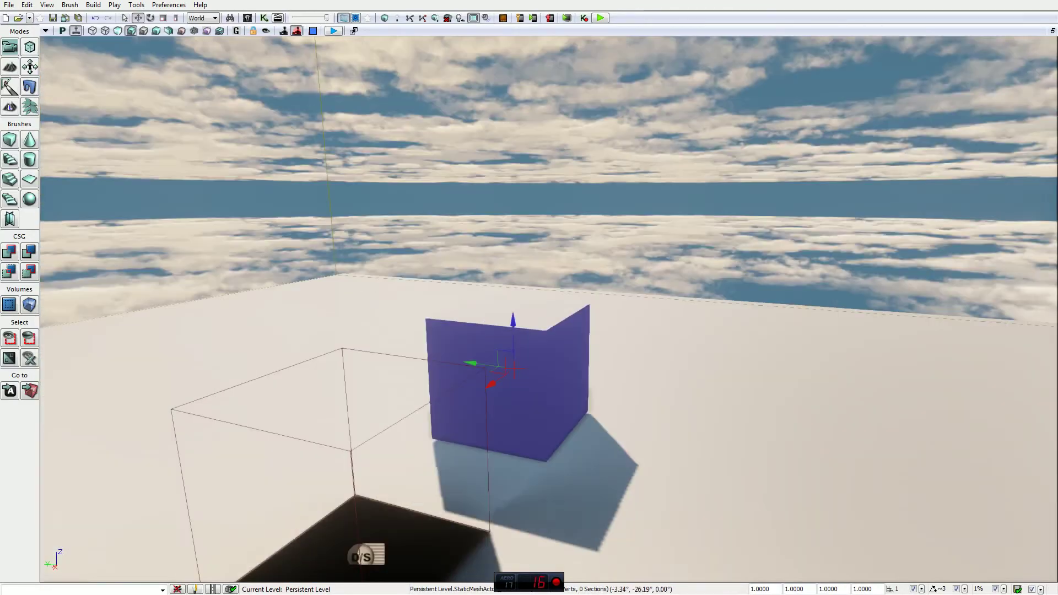
key(s)
Step: Turn the perspective camera and fly around to frame the selected cube beside the wireframe brush
right_drag(436, 118, 1056, 238)
key(w)
scroll(485, 218, down, 6)
key(a)
key(w)
key(a)
key(s)
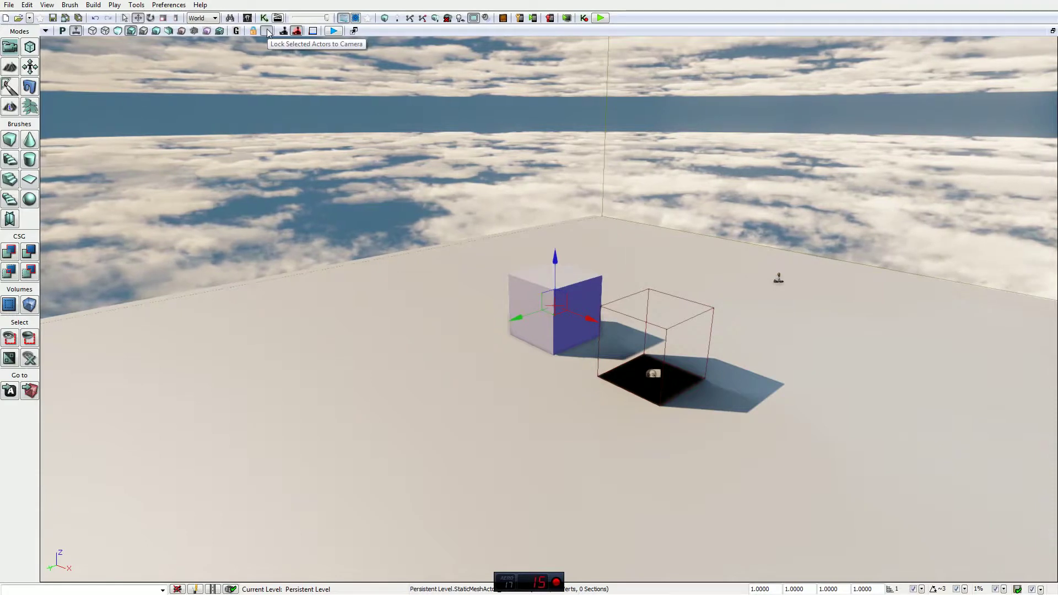
Step: Enable Lock Selected Actors to Camera, move the cube across the floor along its axes, and raise it above the floor
drag(591, 319, 521, 290)
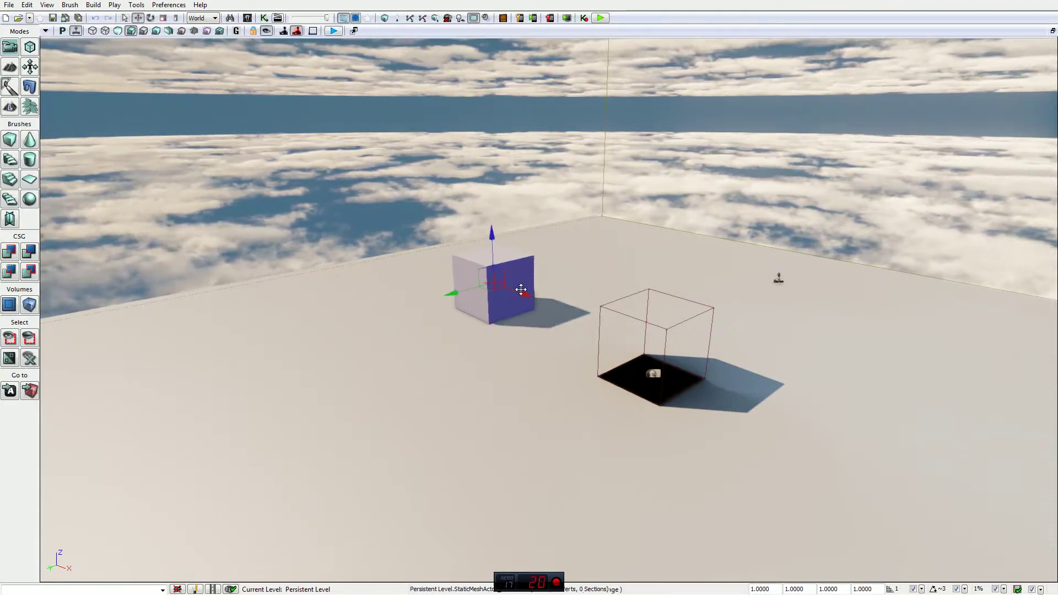
drag(454, 295, 407, 452)
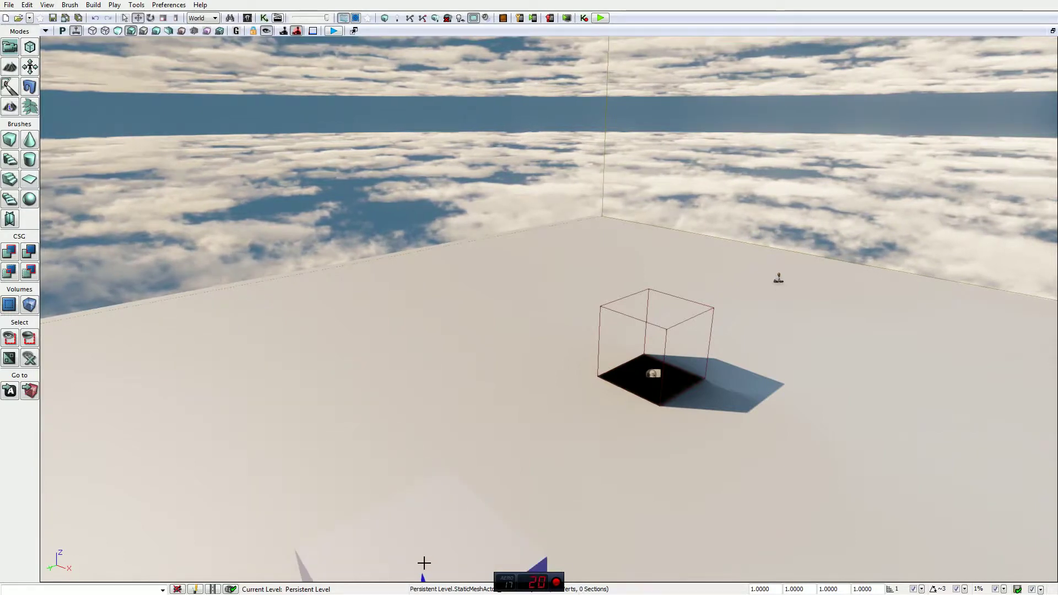
drag(423, 578, 253, 147)
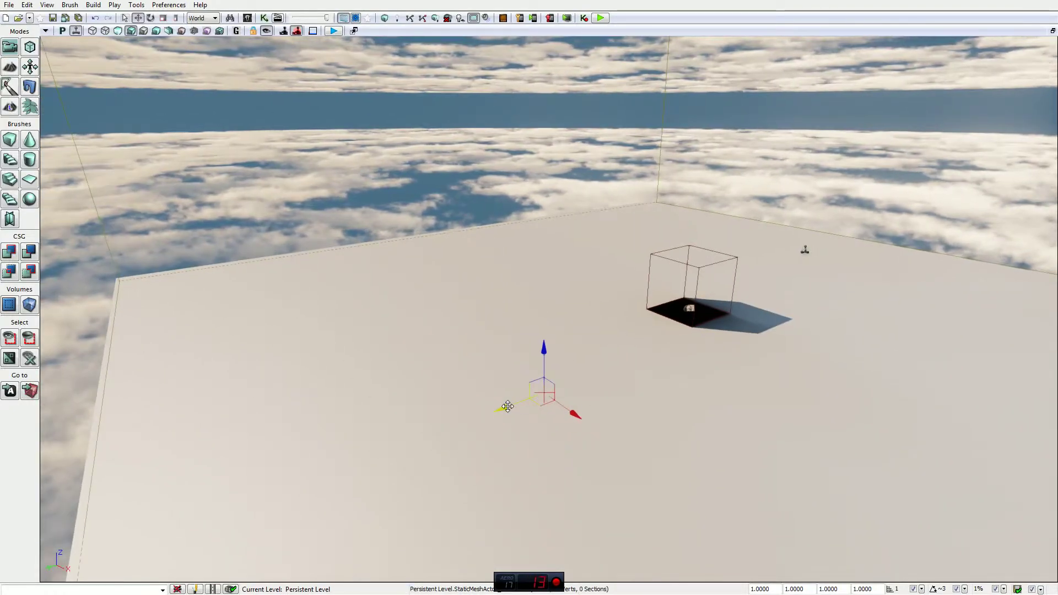
drag(584, 361, 466, 312)
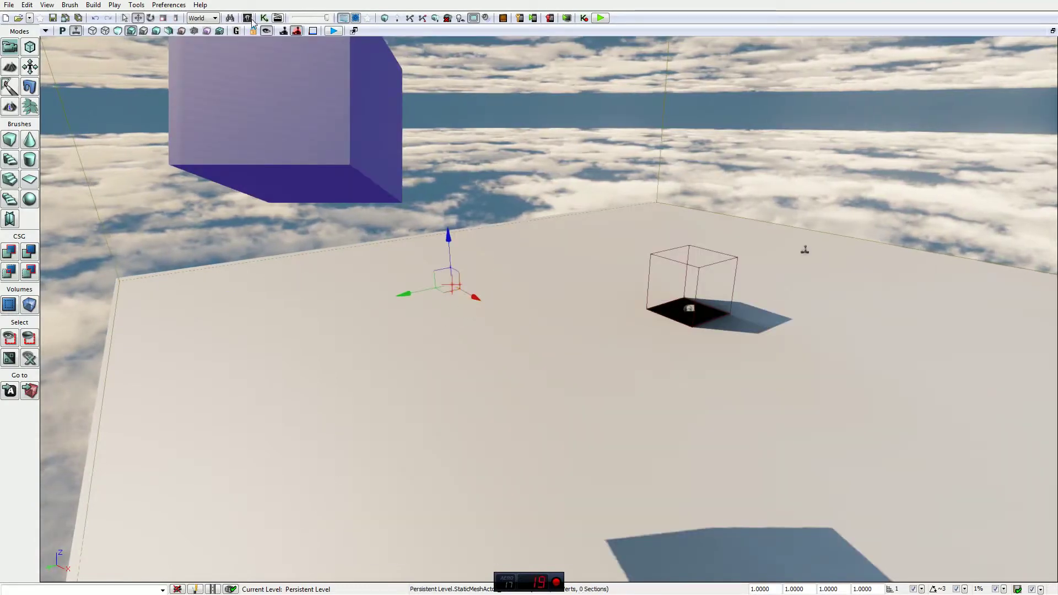
drag(300, 92, 293, 69)
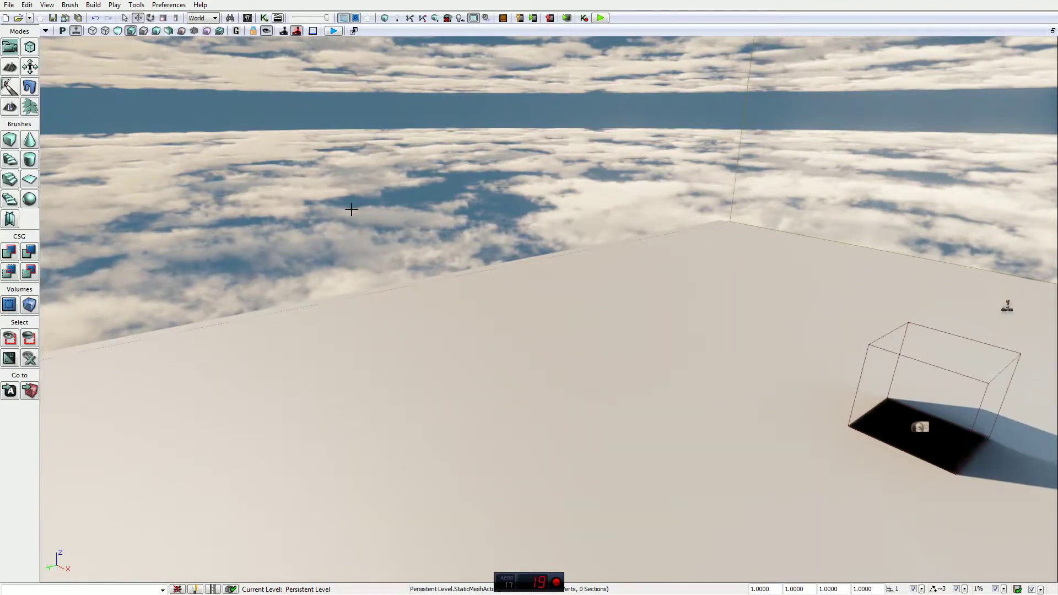
Step: Navigate the perspective camera with and without the selected-actor lock to compare its effect on the objects
right_drag(352, 210, 478, 138)
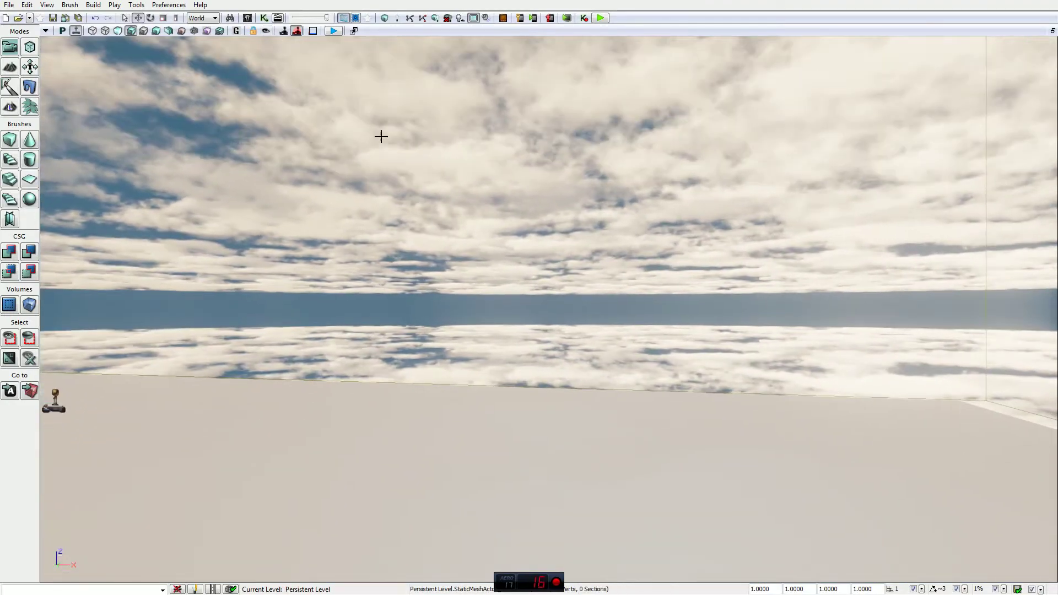
right_drag(381, 135, 408, 240)
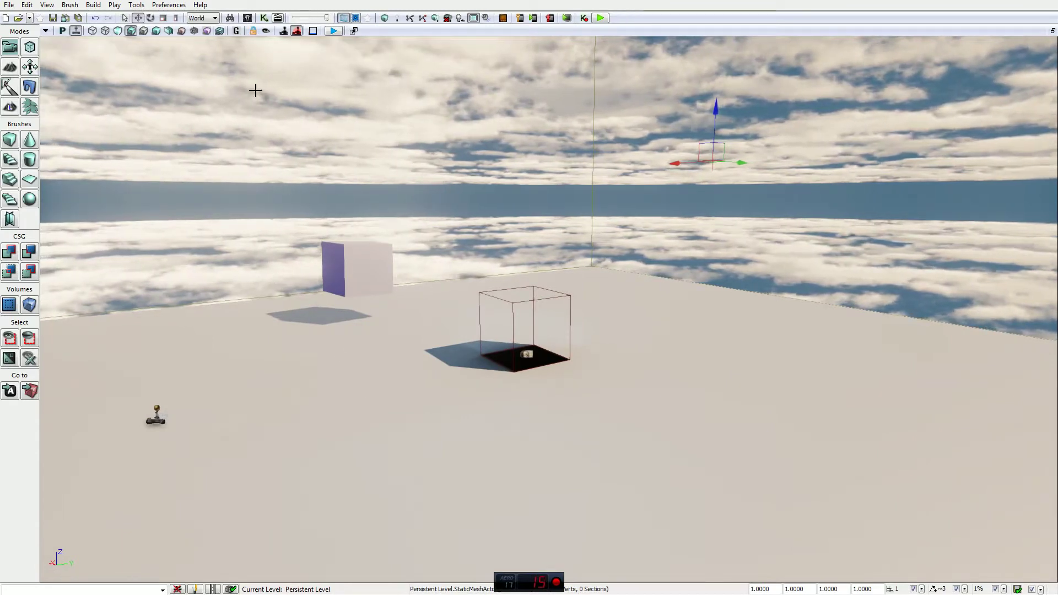
key(1)
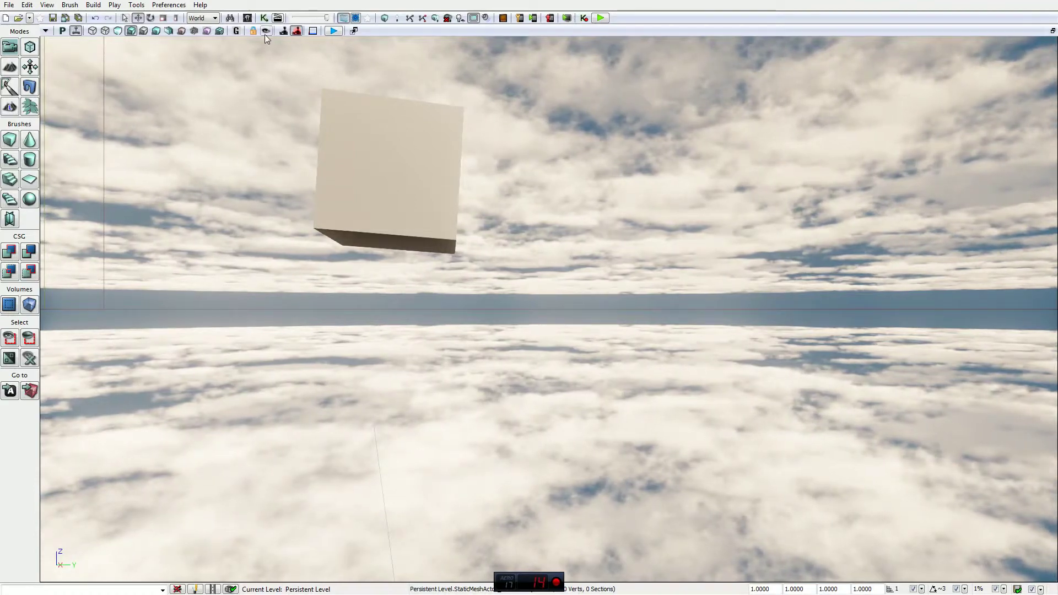
mouse_move(297, 59)
right_down()
mouse_move(298, 33)
mouse_move(299, 96)
mouse_move(259, 93)
mouse_move(364, 96)
mouse_move(381, 91)
mouse_move(385, 71)
mouse_move(334, 82)
mouse_move(514, 185)
mouse_move(501, 186)
mouse_move(546, 188)
mouse_move(438, 194)
right_up()
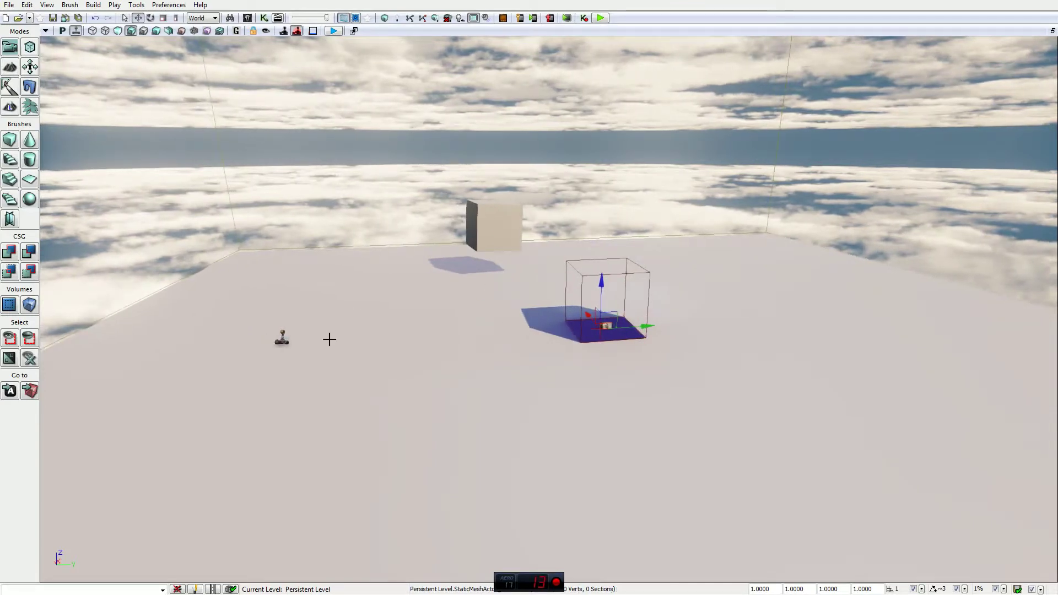
Step: Toggle Game View on and off repeatedly in the perspective viewport to compare the game preview with the editor display
click(236, 31)
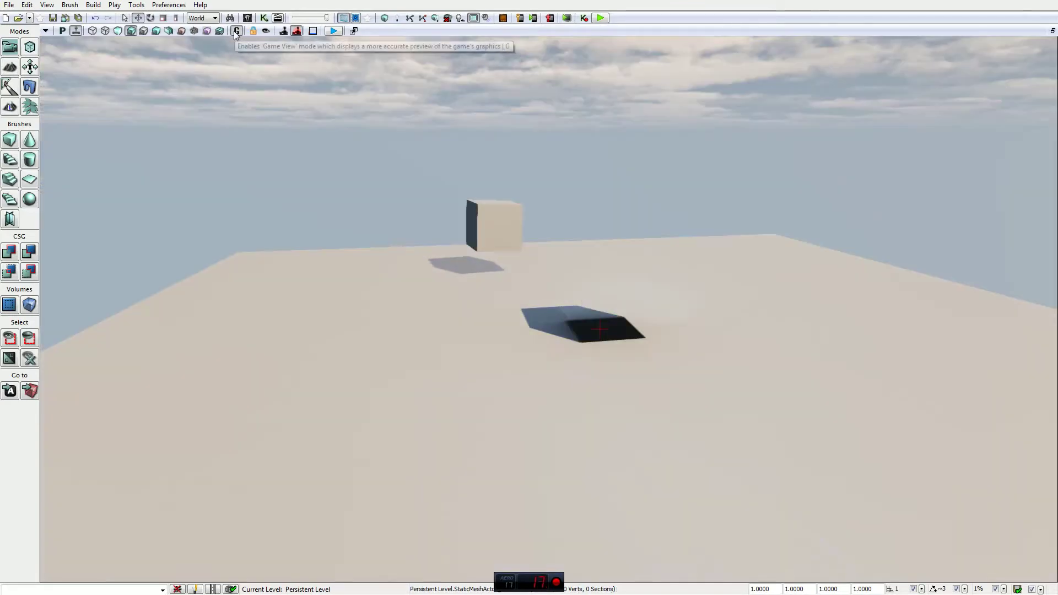
click(236, 31)
click(236, 32)
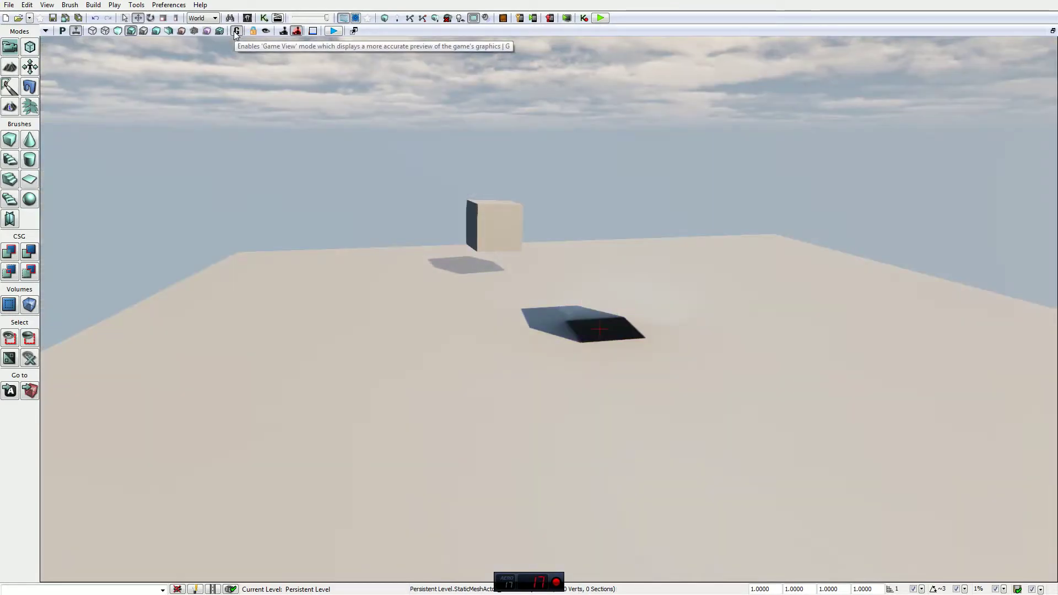
click(236, 31)
click(236, 31)
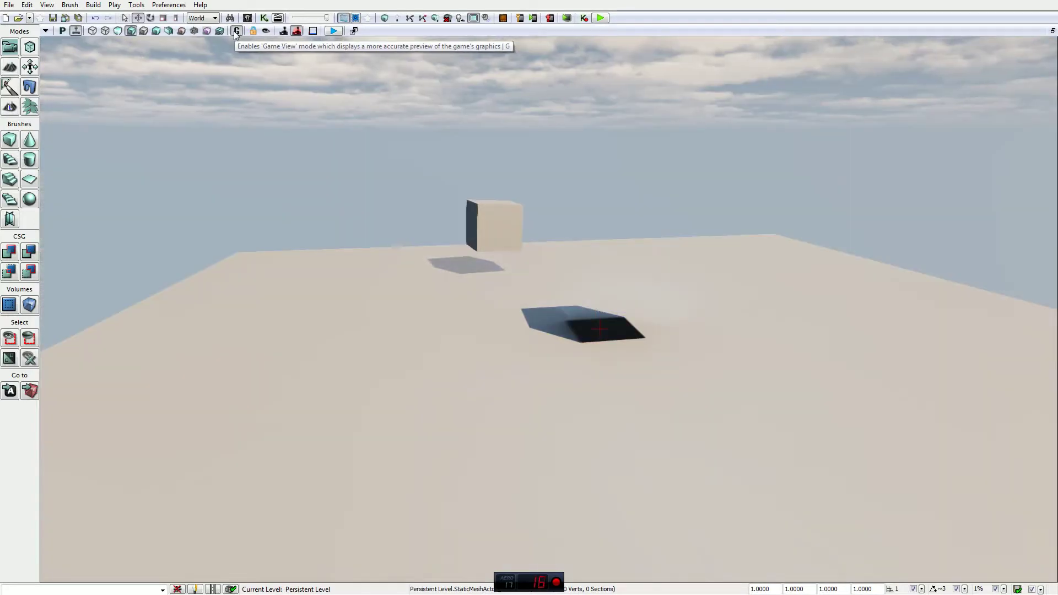
click(236, 31)
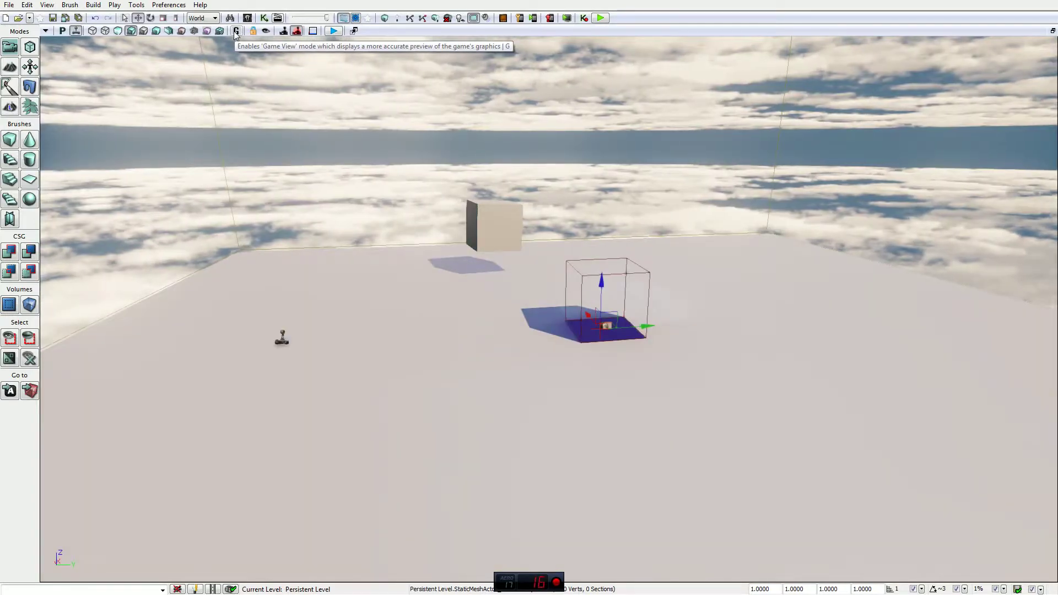
click(236, 31)
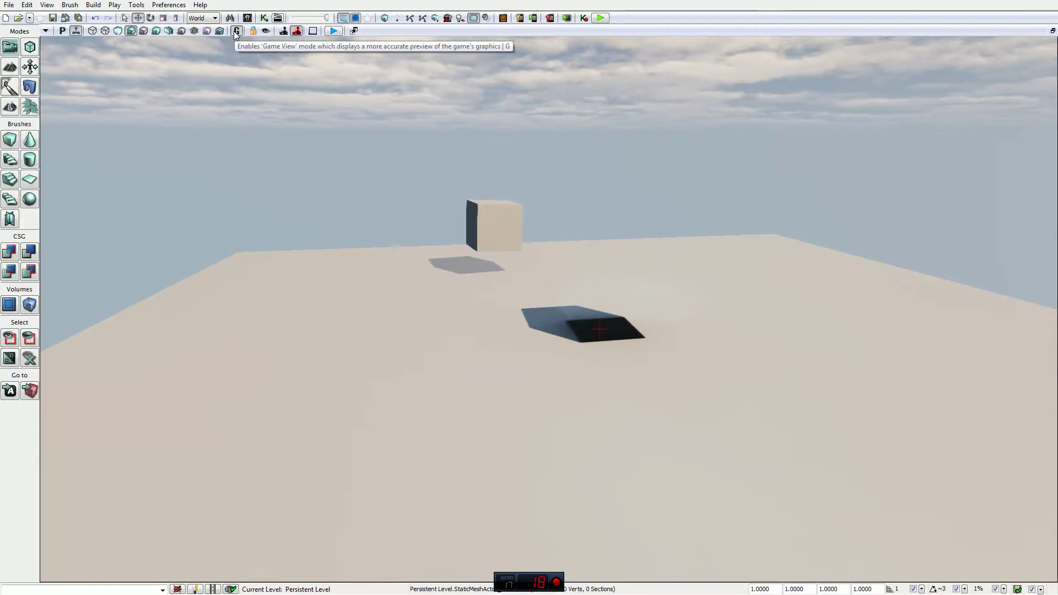
click(236, 32)
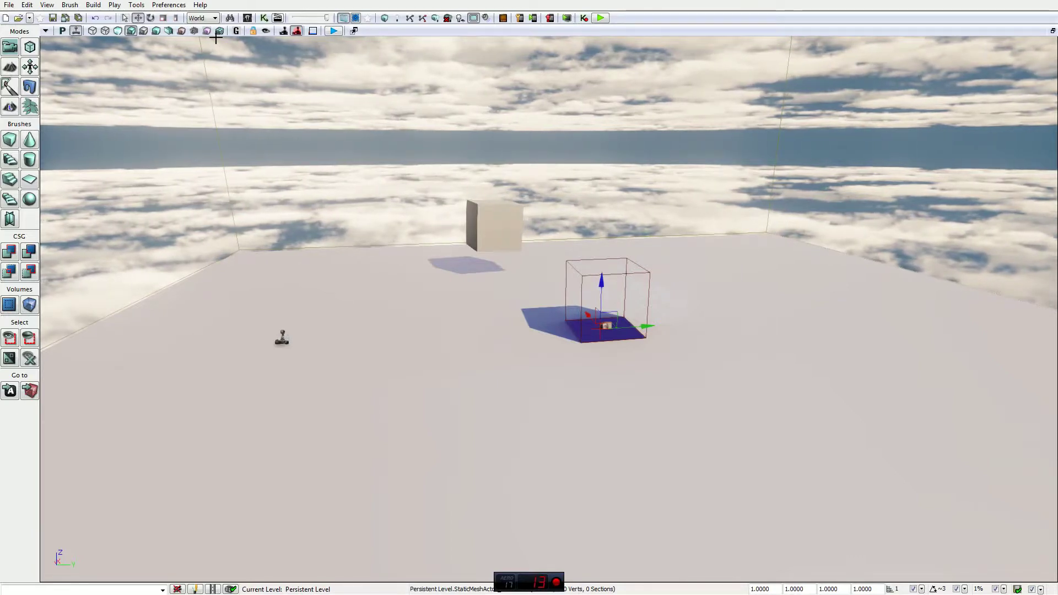
click(237, 32)
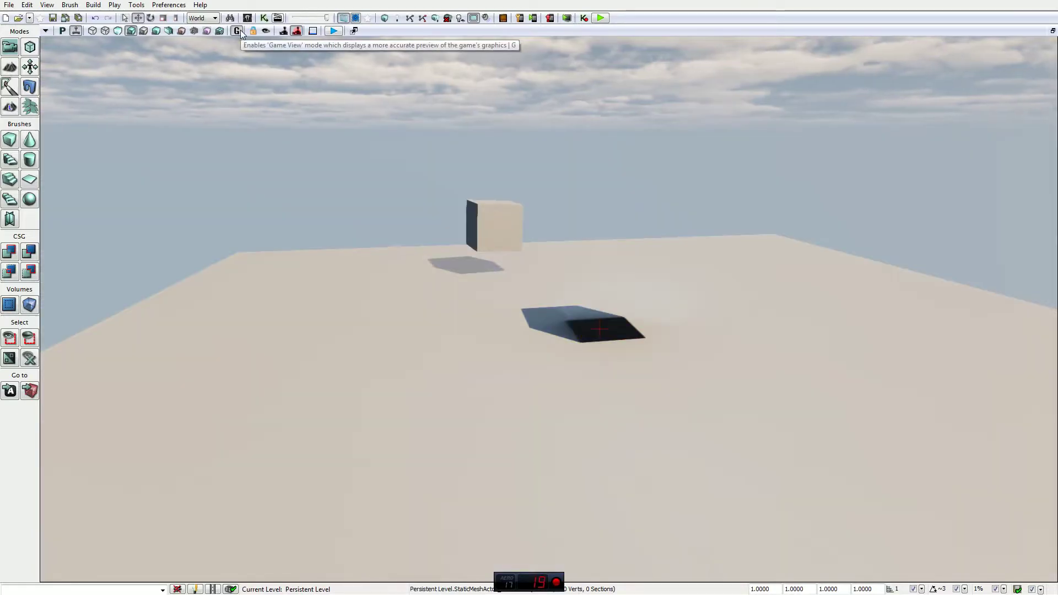
click(239, 31)
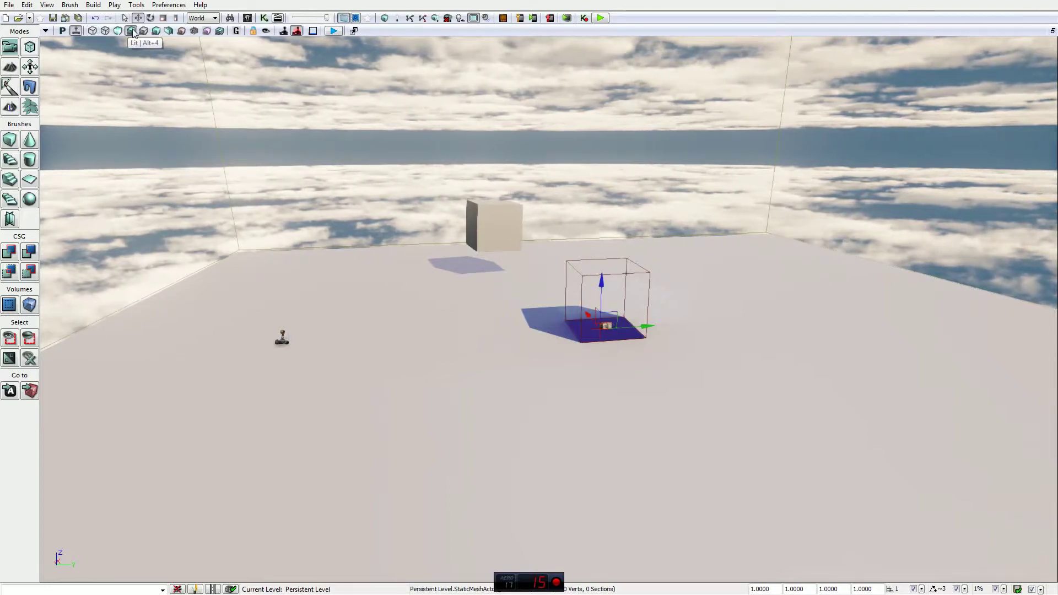
Step: Display the level in wireframe and Unlit view modes, and fly around the floor and cubes in Unlit
click(92, 31)
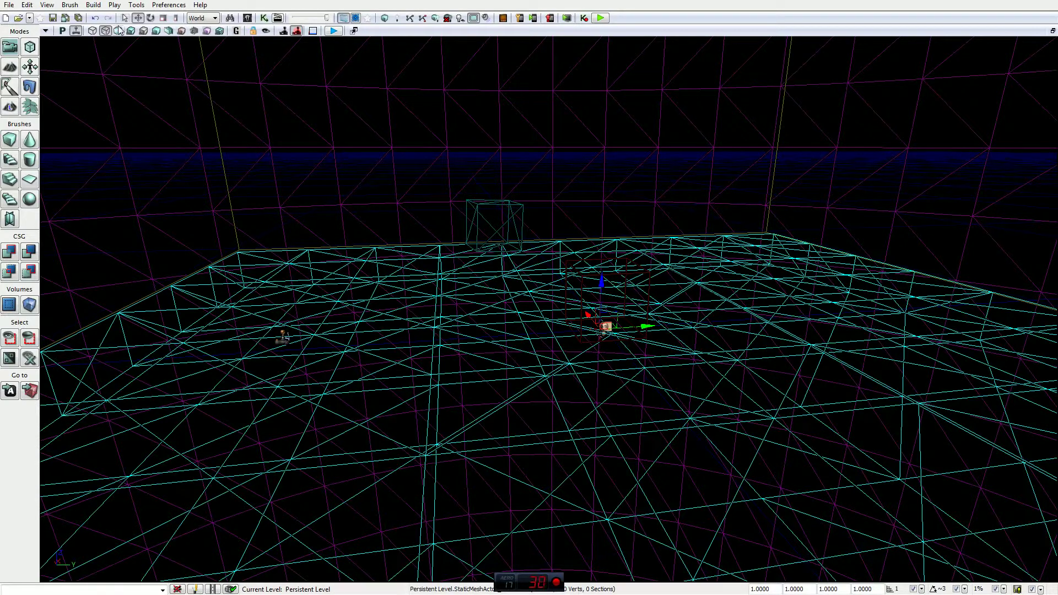
click(119, 31)
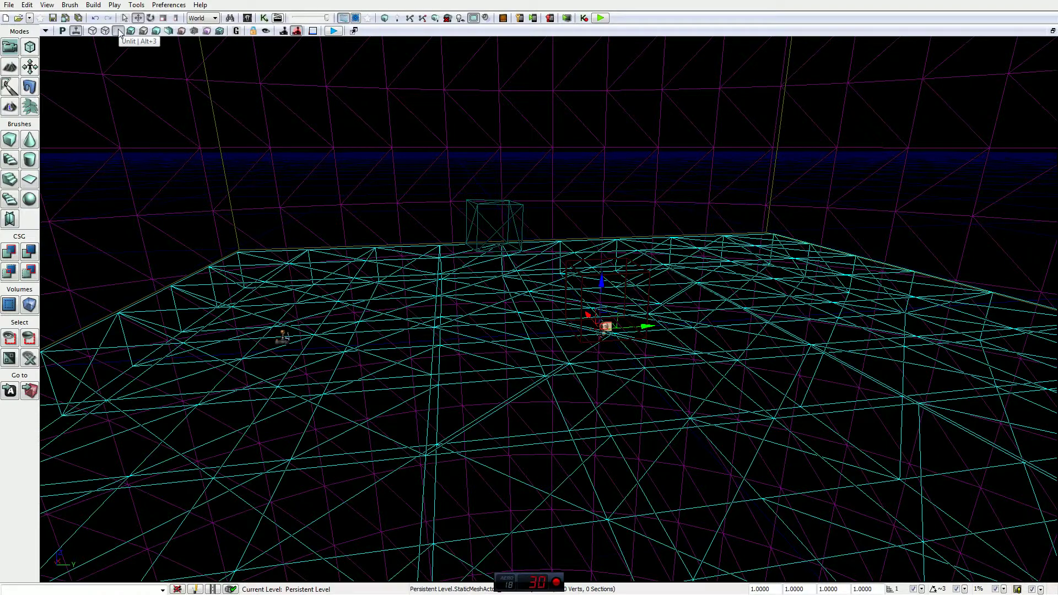
right_drag(489, 252, 482, 294)
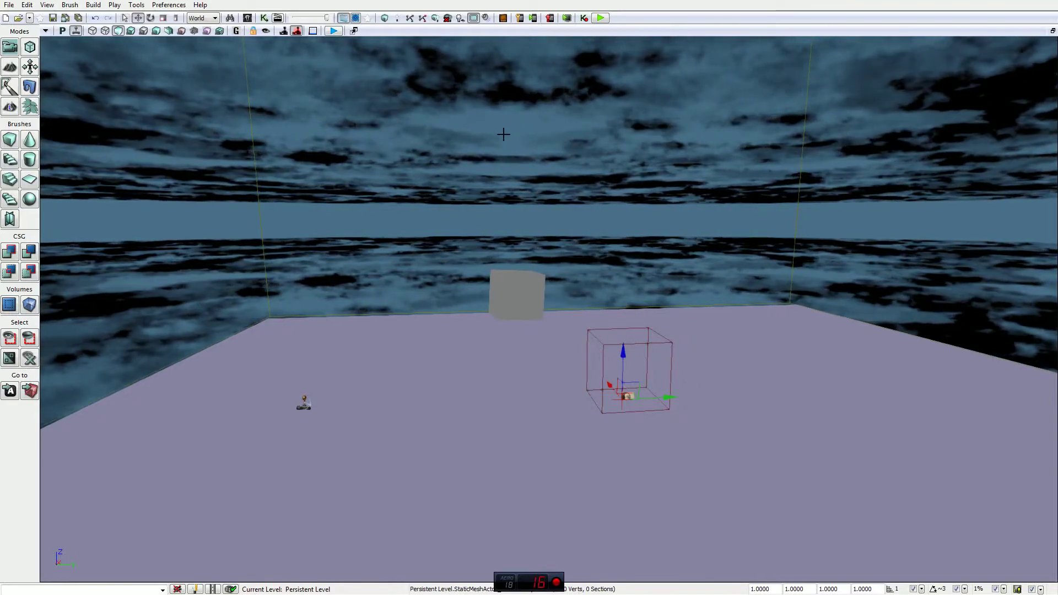
mouse_move(504, 135)
right_down()
mouse_move(487, 89)
mouse_move(435, 61)
mouse_move(513, 173)
mouse_move(469, 77)
mouse_move(476, 110)
mouse_move(540, 126)
mouse_move(579, 119)
mouse_move(670, 170)
mouse_move(767, 160)
mouse_move(788, 155)
mouse_move(741, 158)
mouse_move(816, 140)
right_up()
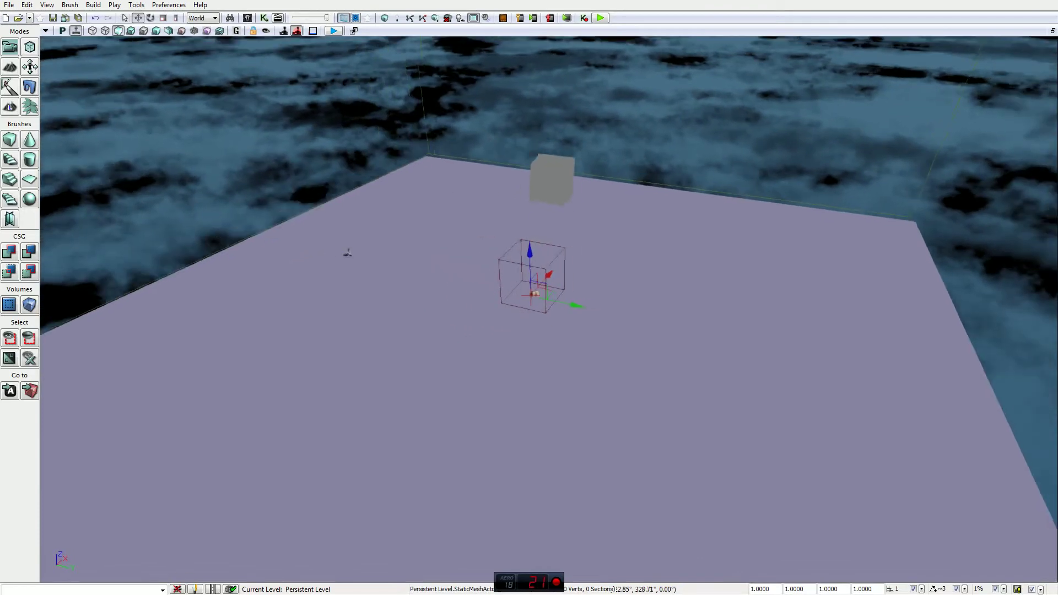
right_drag(455, 138, 511, 138)
key(a)
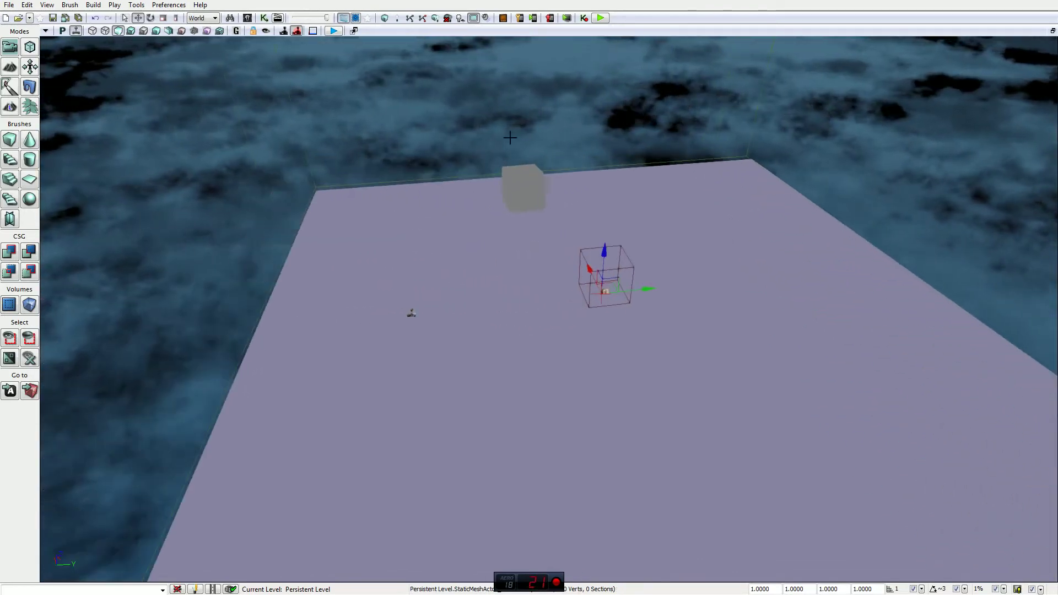
key(a)
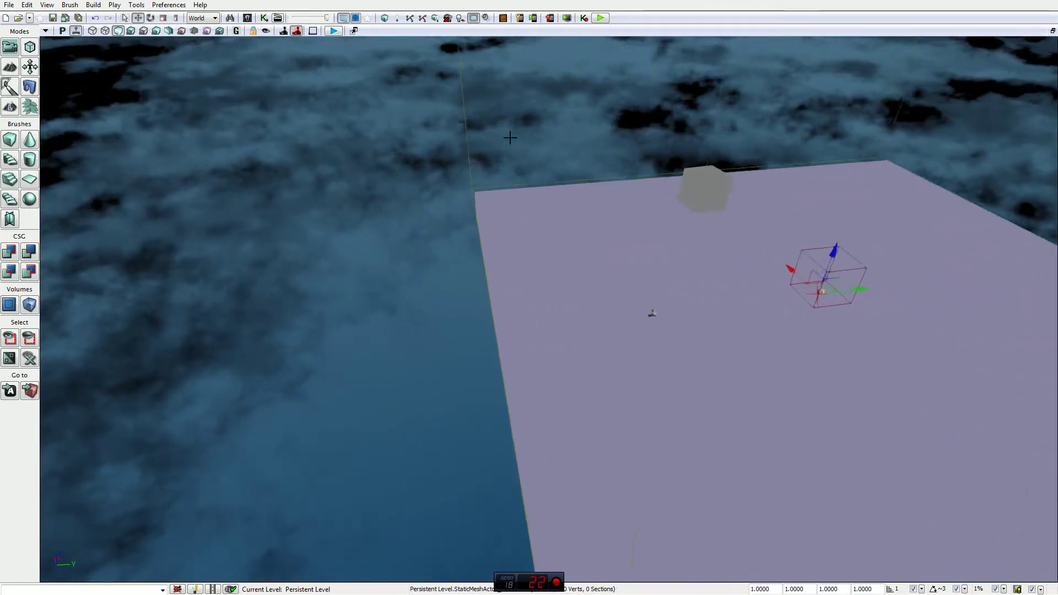
key(d)
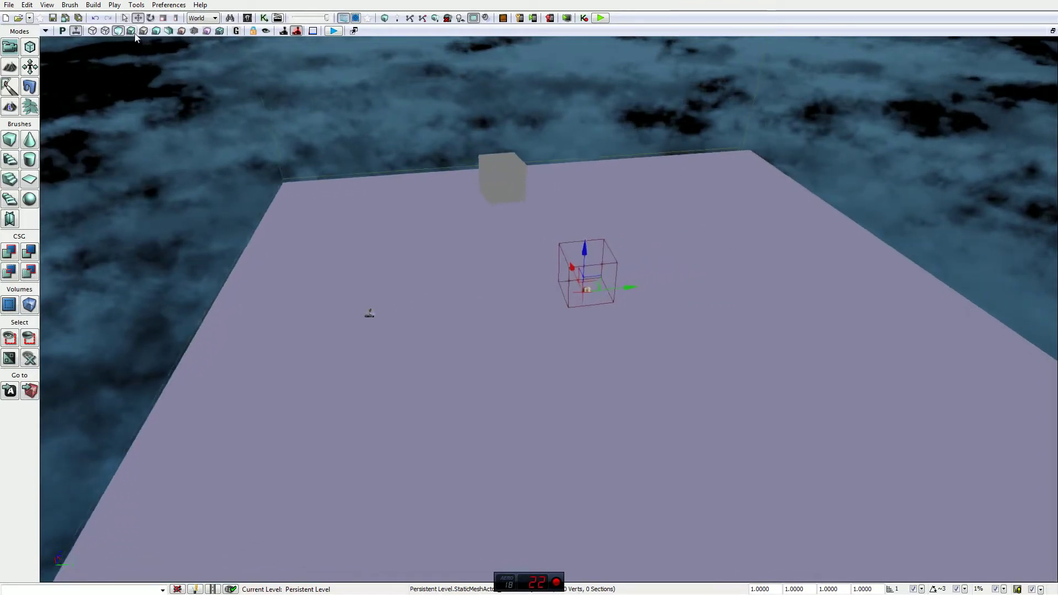
Step: Alternate the perspective viewport between Lit and Unlit, turning the camera to compare shadows, cube shading and sky
click(131, 31)
right_drag(408, 143, 416, 129)
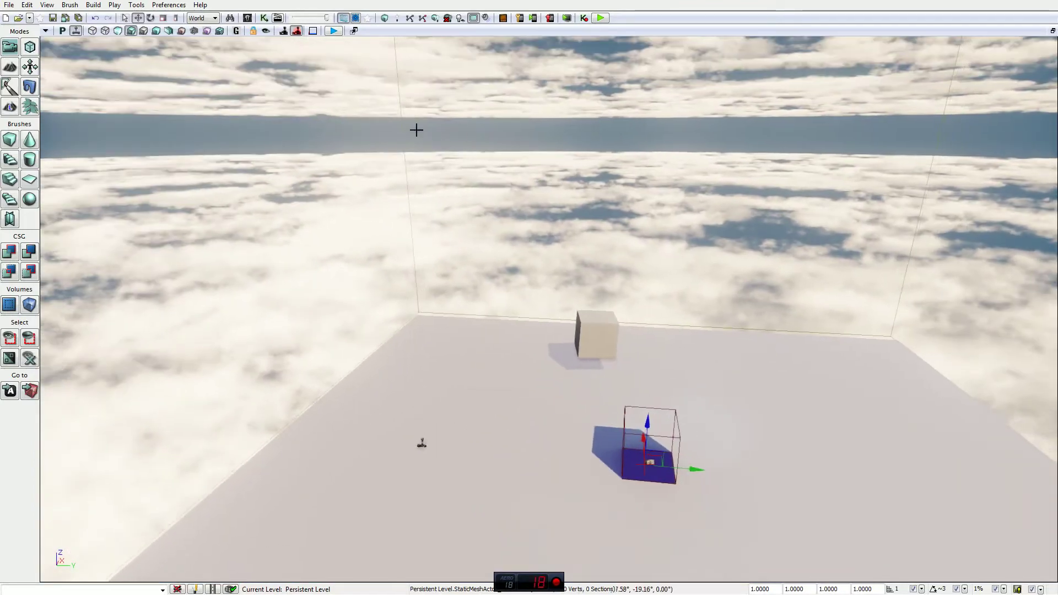
right_drag(397, 193, 357, 147)
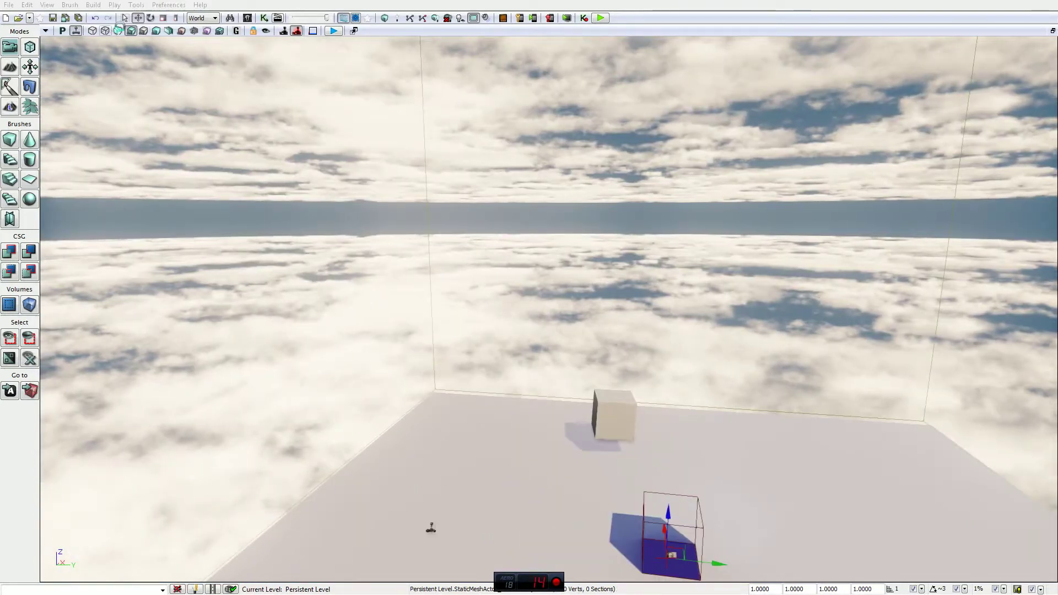
click(118, 31)
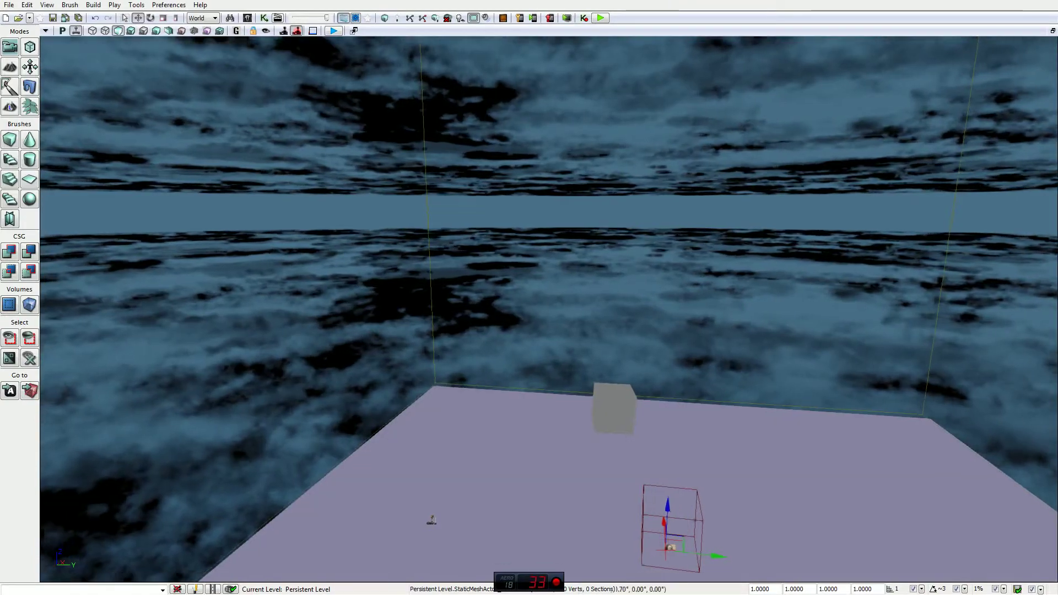
mouse_move(386, 220)
right_down()
mouse_move(408, 292)
mouse_move(407, 221)
mouse_move(375, 218)
mouse_move(371, 275)
mouse_move(342, 286)
mouse_move(99, 215)
mouse_move(102, 182)
mouse_move(116, 259)
mouse_move(168, 301)
mouse_move(173, 293)
mouse_move(126, 278)
mouse_move(544, 233)
right_up()
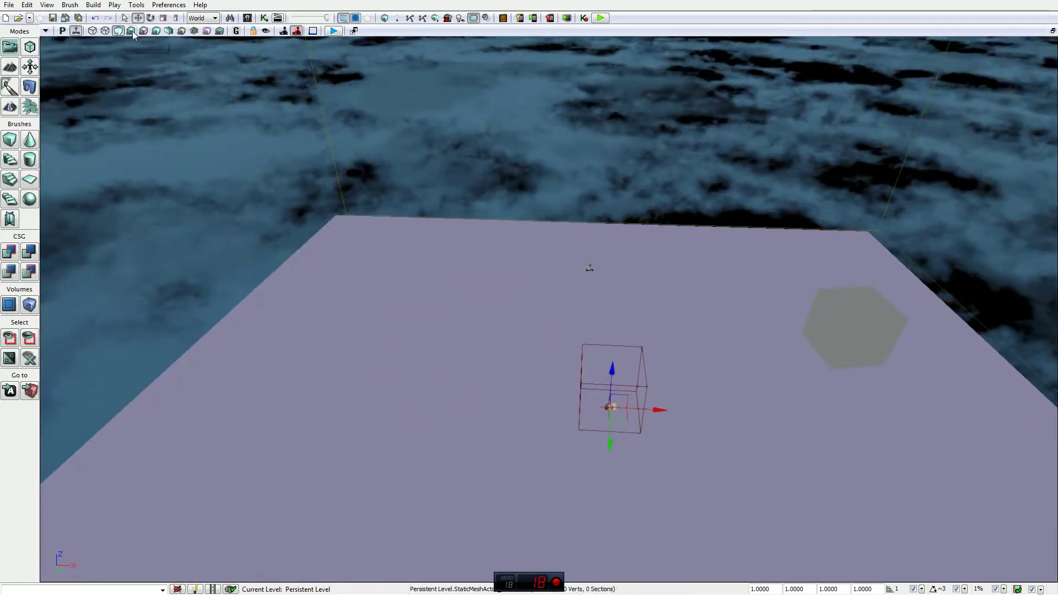
click(131, 31)
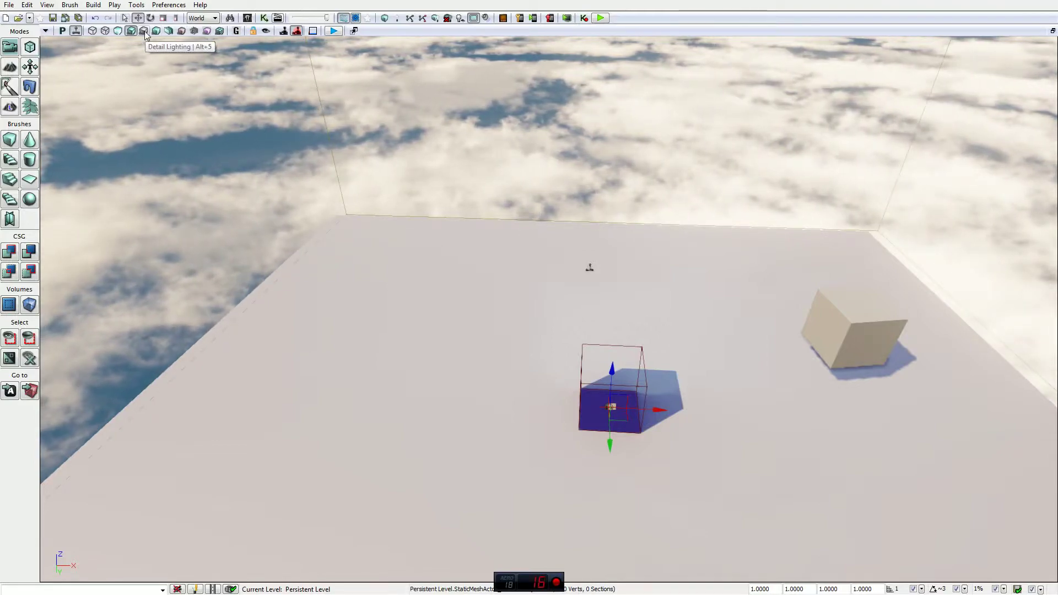
Step: Alternate between Detail Lighting and Lit while looking around the room to compare how the surfaces are rendered
click(144, 30)
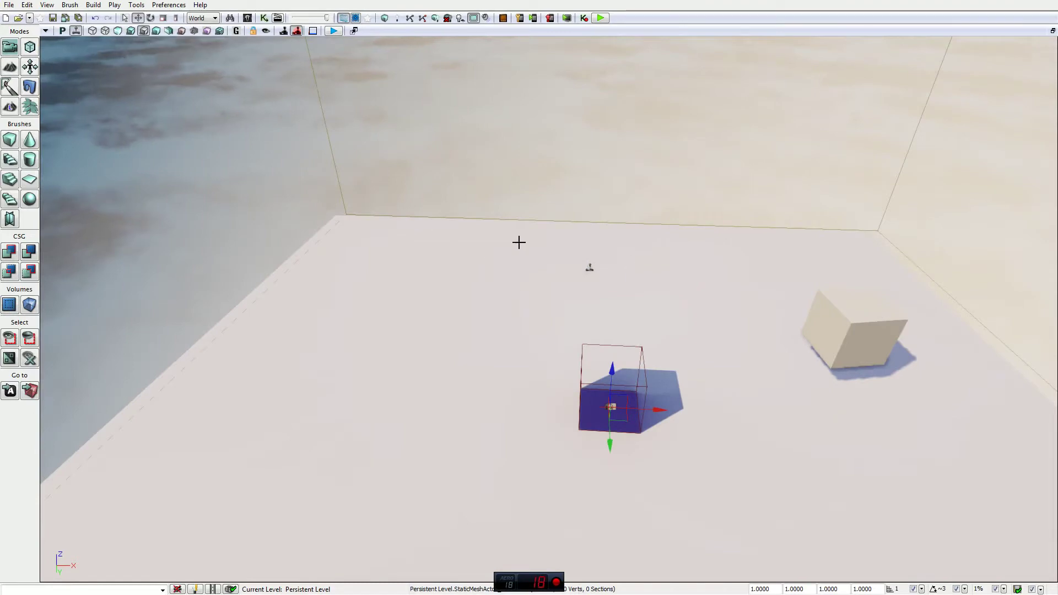
right_drag(590, 268, 540, 253)
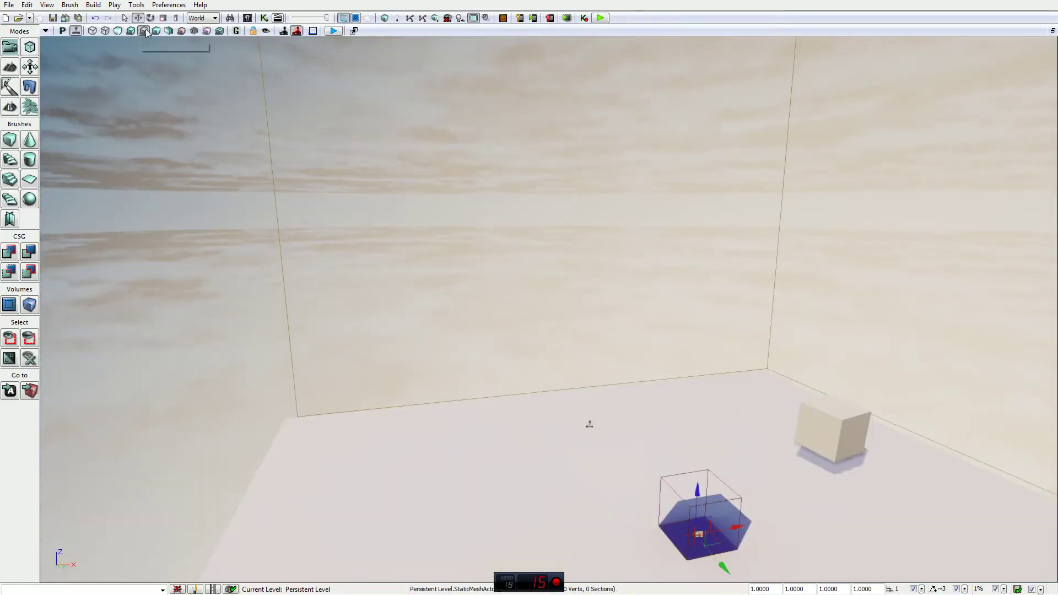
click(130, 30)
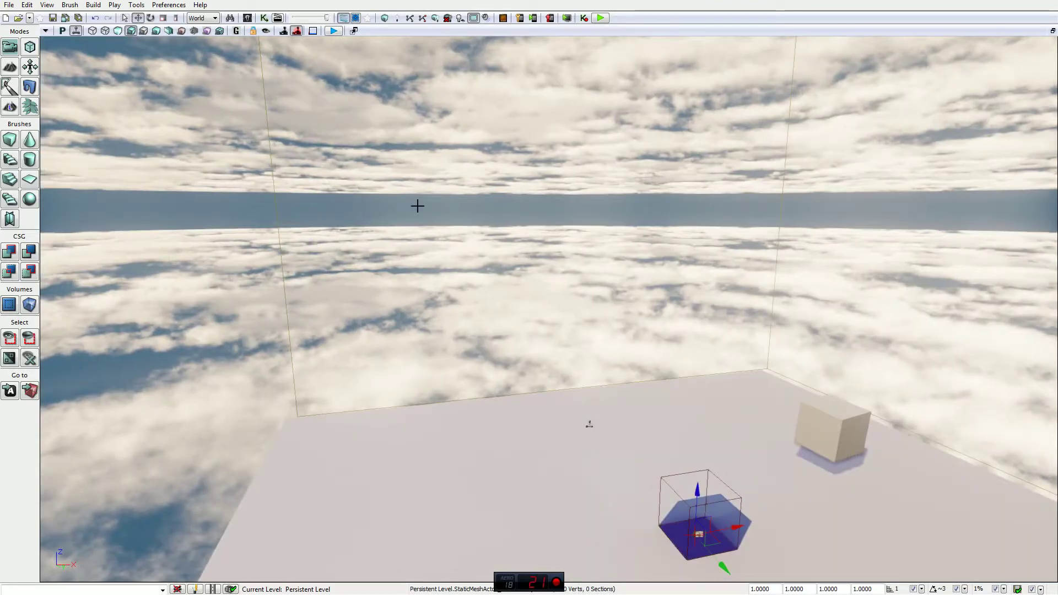
right_drag(417, 206, 372, 106)
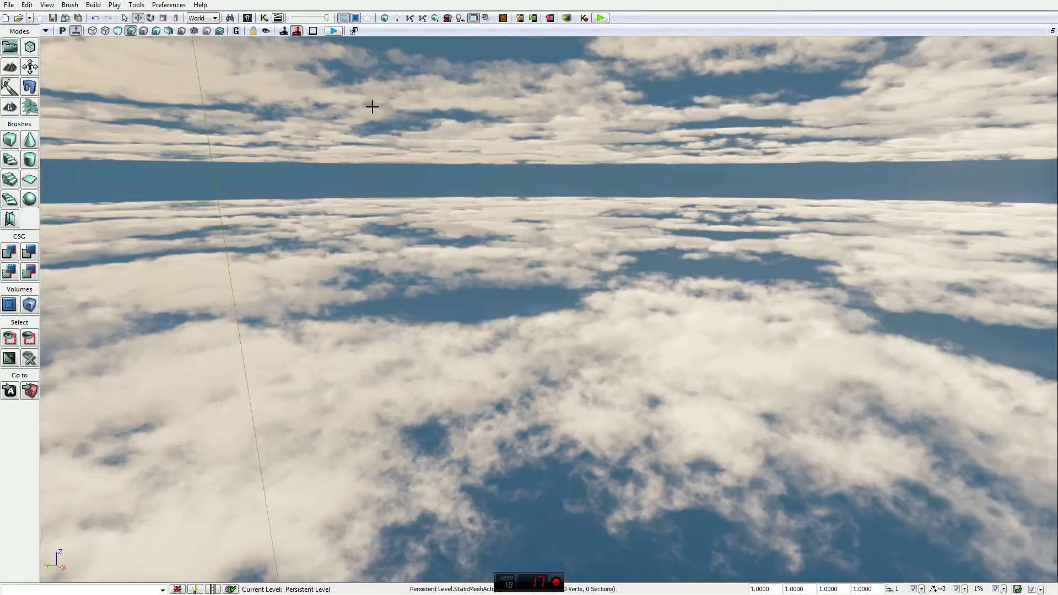
click(145, 31)
mouse_move(440, 252)
right_down()
mouse_move(443, 171)
mouse_move(394, 359)
mouse_move(389, 309)
mouse_move(380, 325)
mouse_move(370, 320)
mouse_move(364, 275)
mouse_move(367, 441)
mouse_move(369, 306)
mouse_move(386, 353)
mouse_move(445, 255)
right_up()
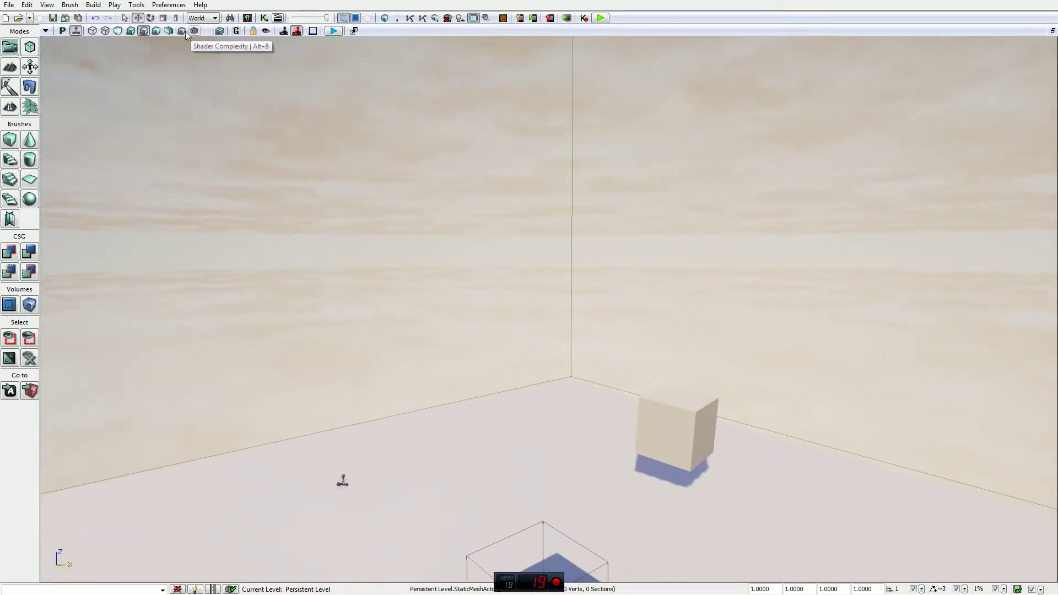
Step: Compare the Lighting Only and Light Complexity view modes on the cube, floor and walls
click(157, 31)
mouse_move(338, 173)
right_down()
mouse_move(358, 94)
mouse_move(334, 259)
mouse_move(478, 230)
right_up()
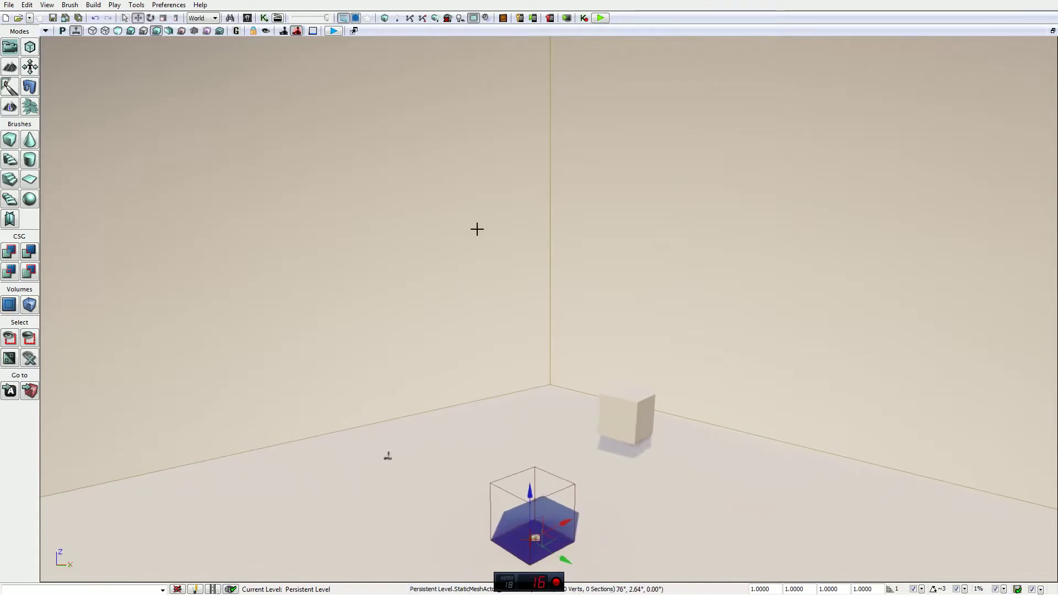
click(169, 31)
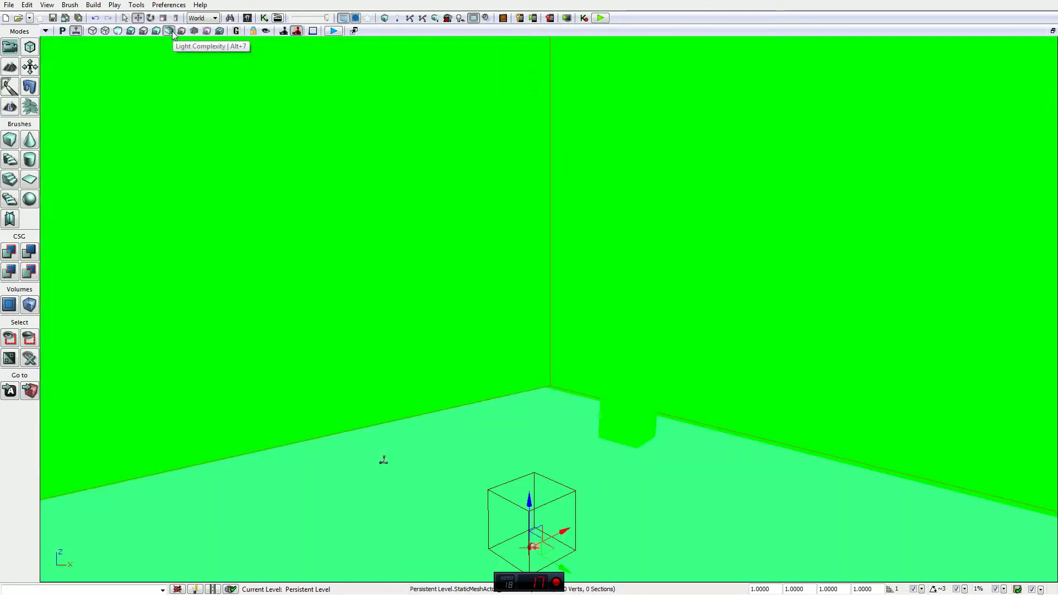
click(156, 30)
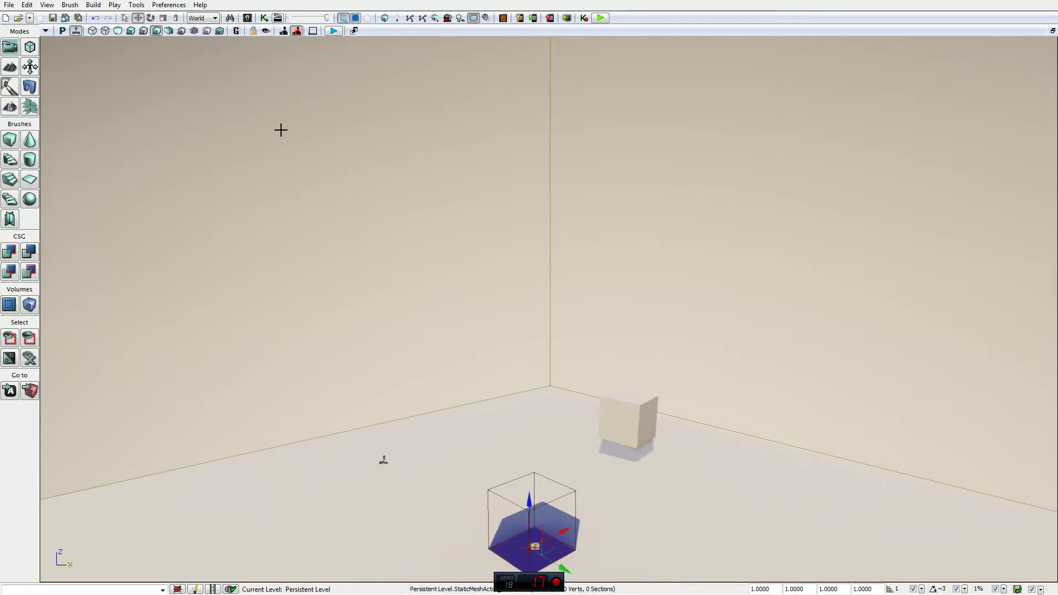
click(169, 31)
drag(446, 166, 457, 149)
right_drag(342, 36, 419, 165)
Step: Show the level in Texture Density and Shader Complexity, framing the cube and wireframe brush in the latter
click(181, 31)
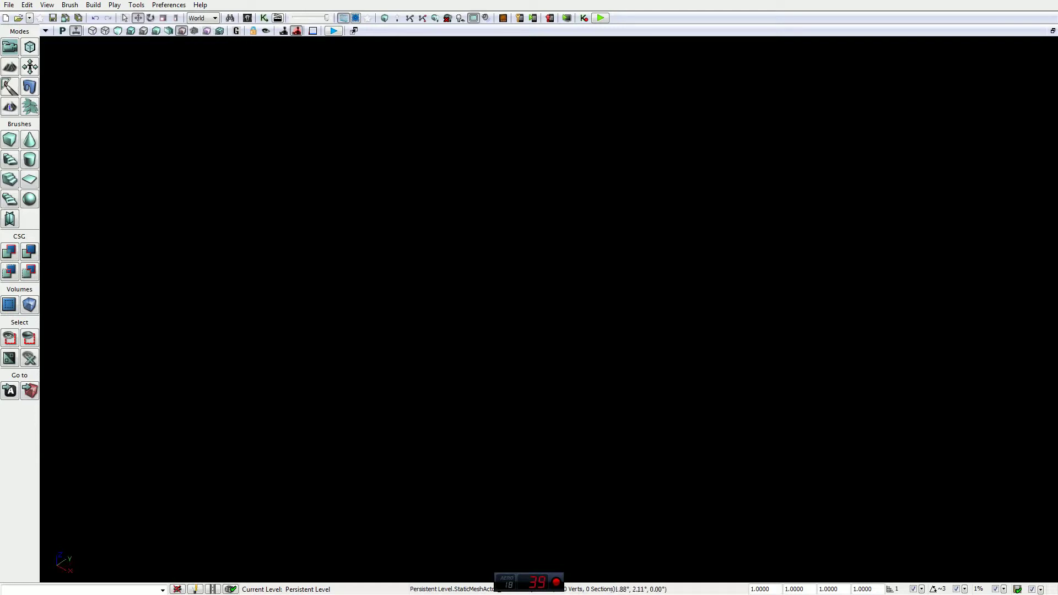
click(195, 30)
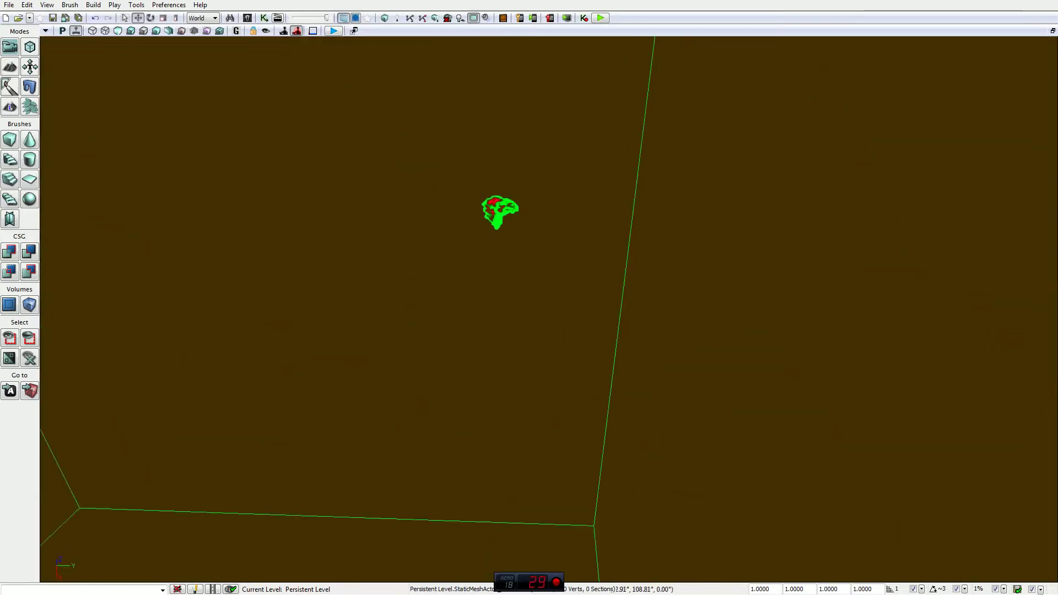
right_drag(530, 298, 411, 424)
right_drag(550, 309, 643, 323)
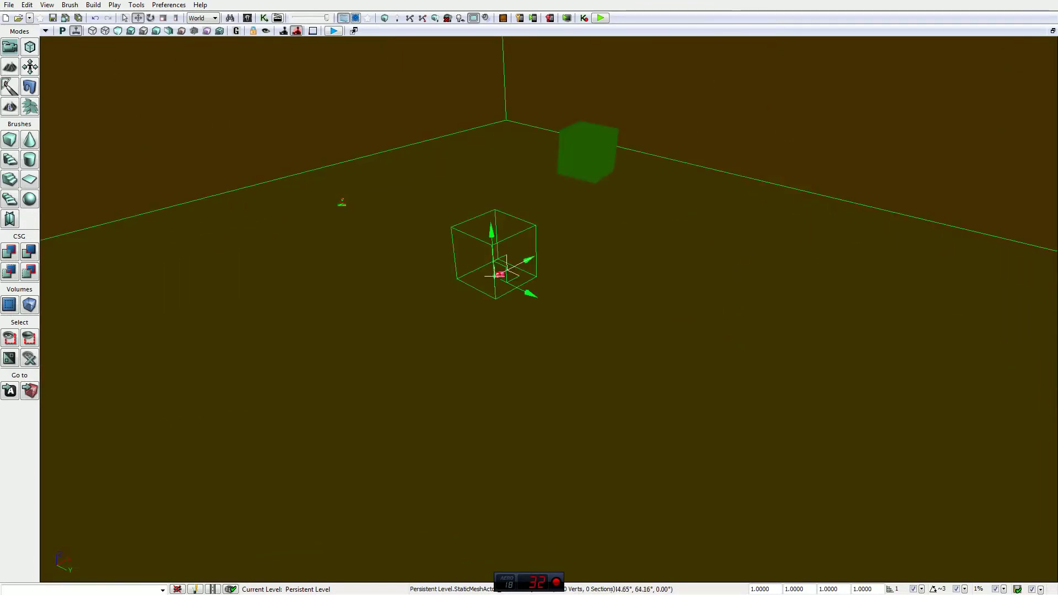
right_drag(549, 309, 519, 207)
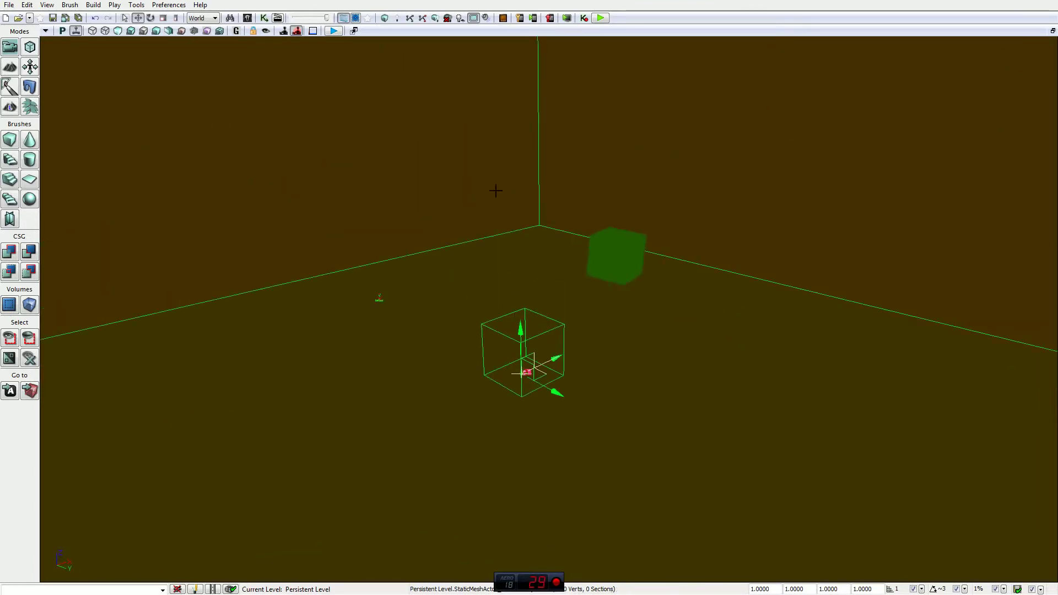
Step: Fly around the room in Shader Complexity mode to examine the cube, brush and floor from several sides
right_drag(451, 134, 1026, 118)
key(w)
key(a)
right_drag(386, 309, 818, 207)
key(s)
key(w)
key(a)
right_drag(264, 221, 785, 284)
key(w)
key(a)
right_drag(386, 309, 877, 264)
key(s)
key(s)
right_drag(529, 309, 766, 296)
key(w)
key(a)
key(s)
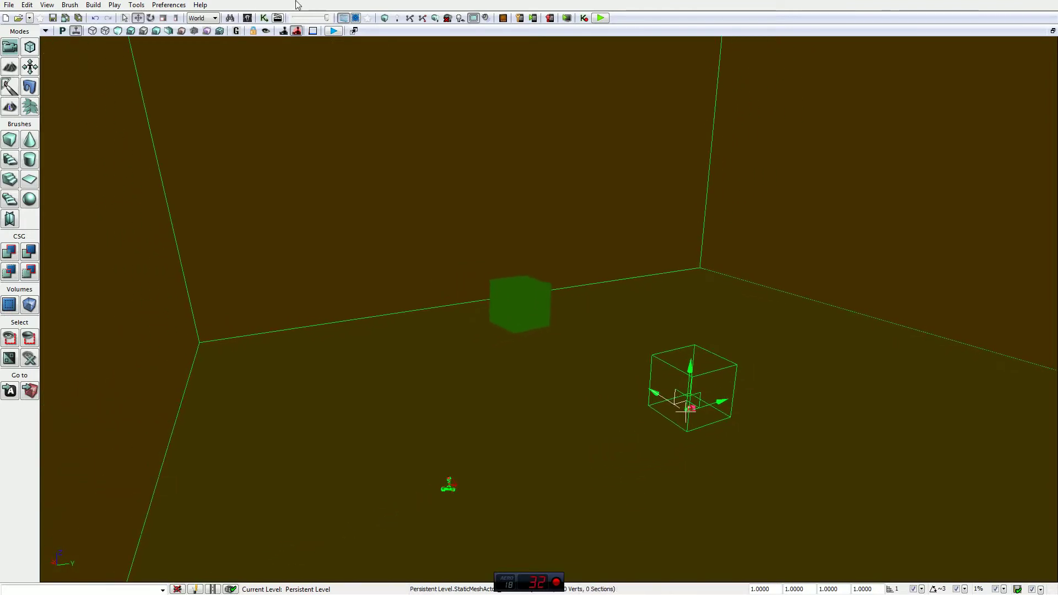
Step: Display LightMap Density, move the Density Rendering Options window aside to view the cube, and close the window
click(206, 31)
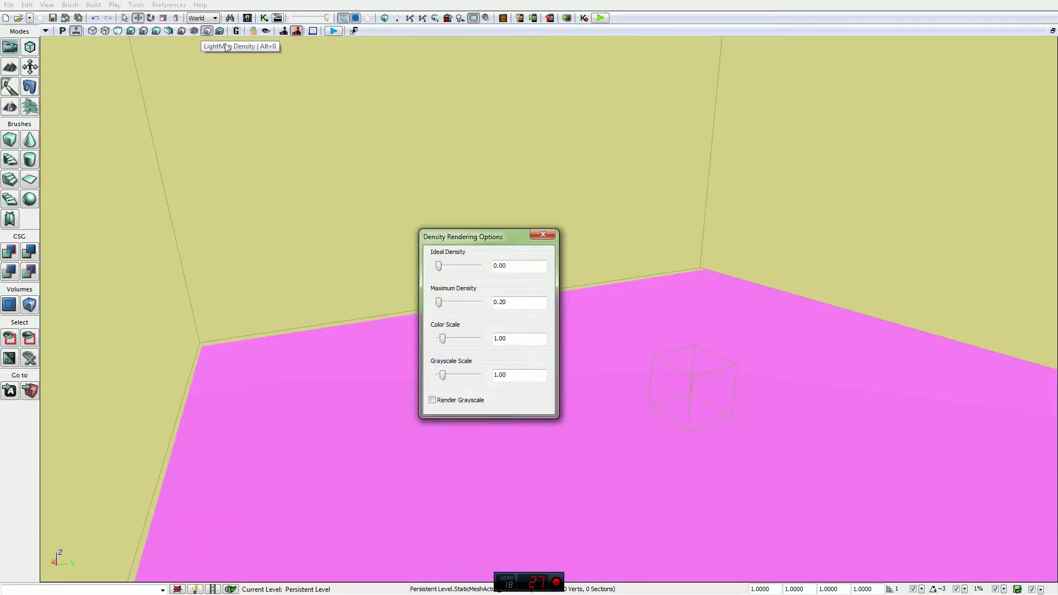
drag(515, 237, 507, 80)
right_drag(584, 276, 508, 173)
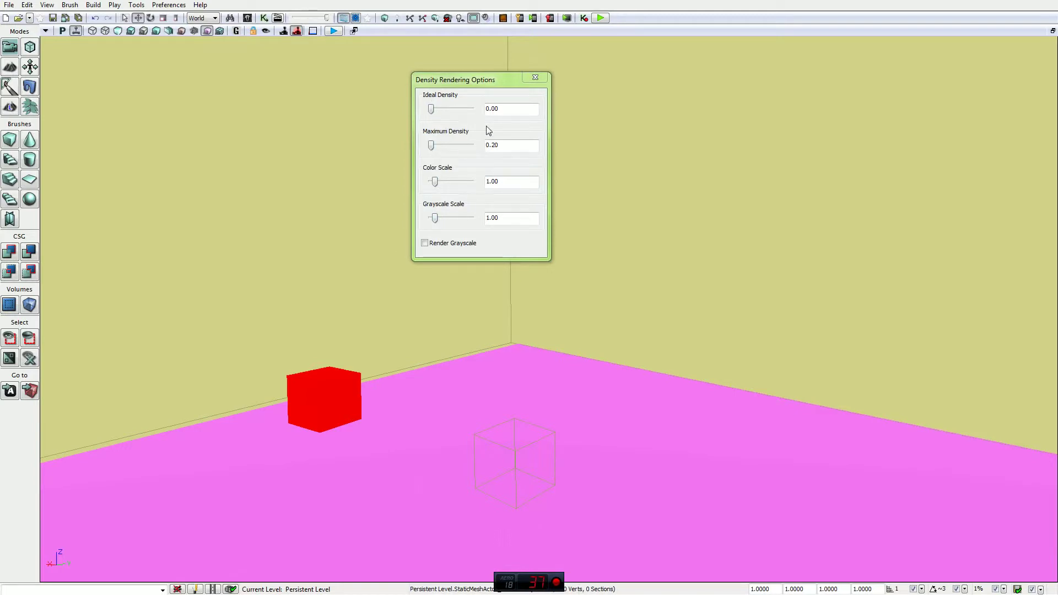
click(537, 80)
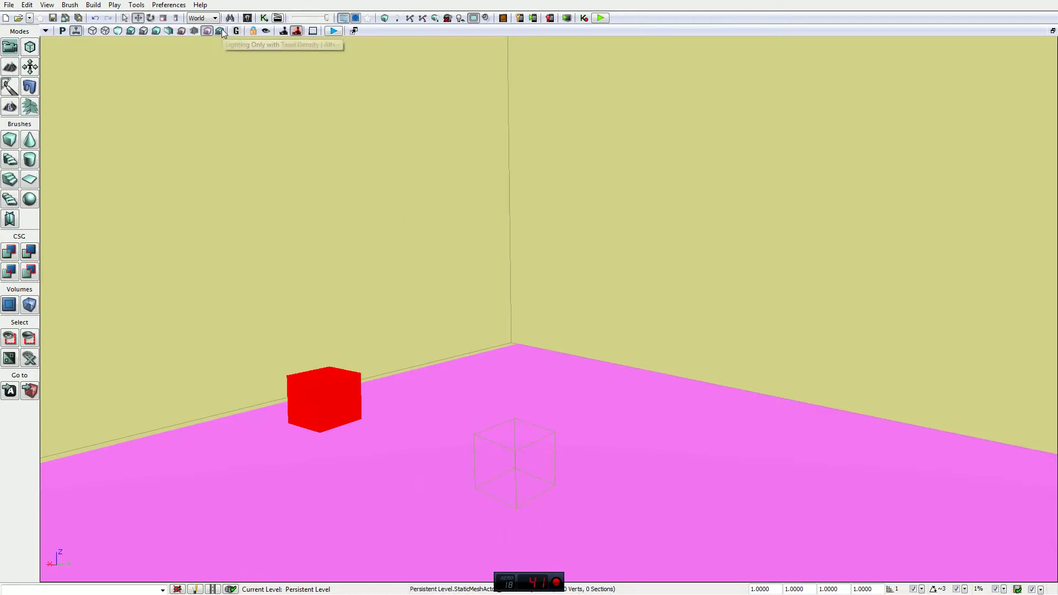
Step: Inspect the room in Lighting Only with Texel Density from another angle, and return the viewport to Lit
click(221, 30)
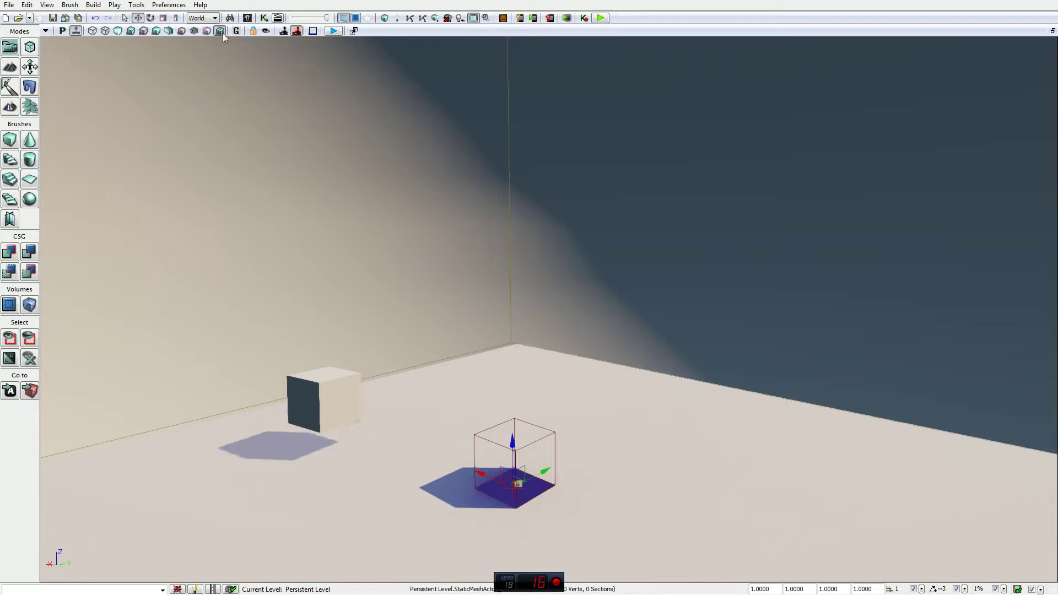
right_drag(537, 191, 827, 196)
key(d)
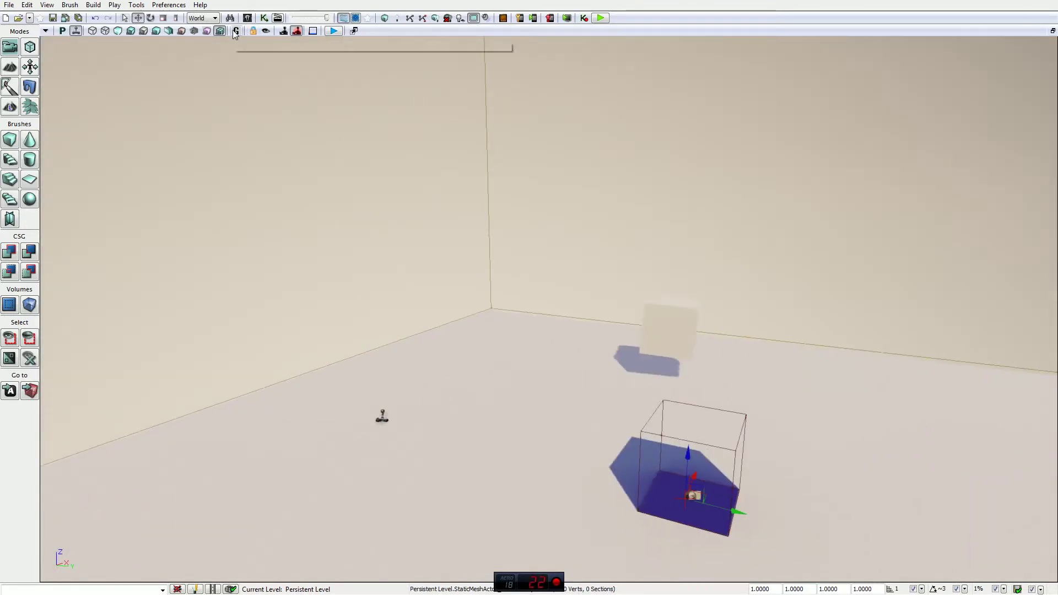
click(131, 31)
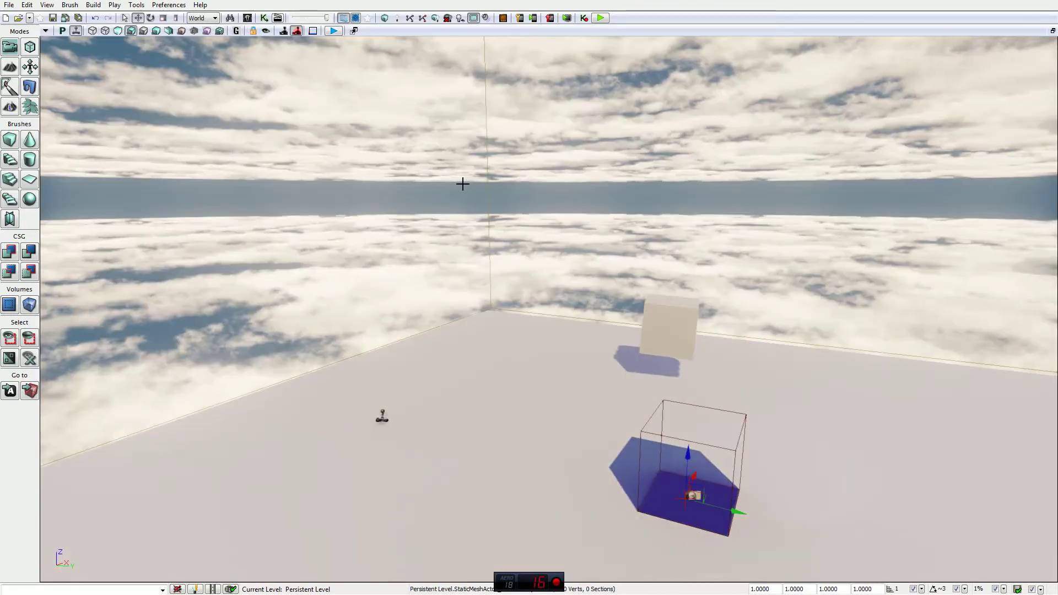
Step: Turn off Real Time for the perspective viewport and look around at the cloudy sky and floor
drag(523, 196, 72, 77)
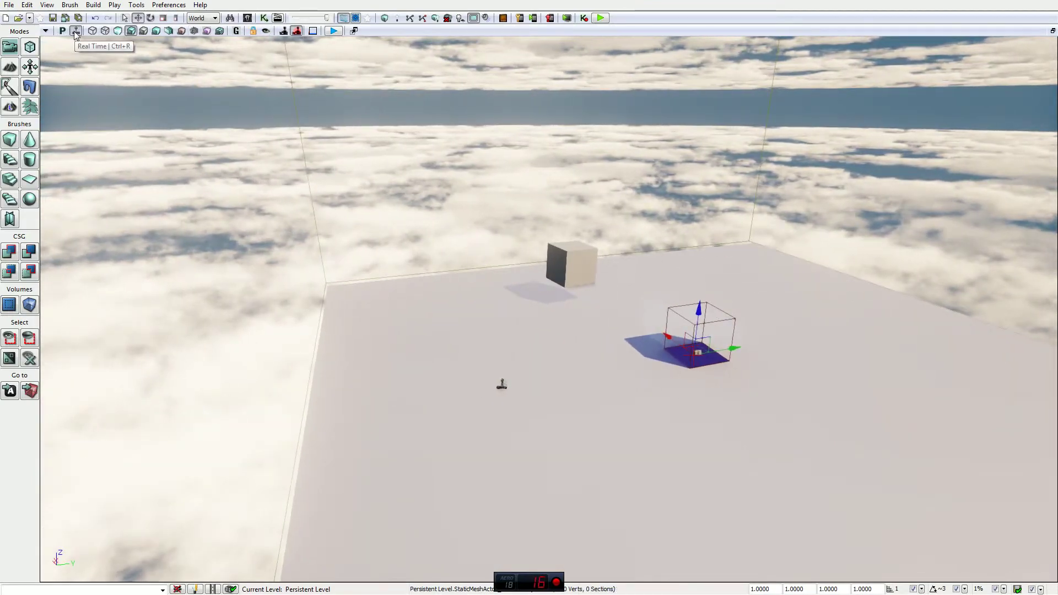
click(76, 32)
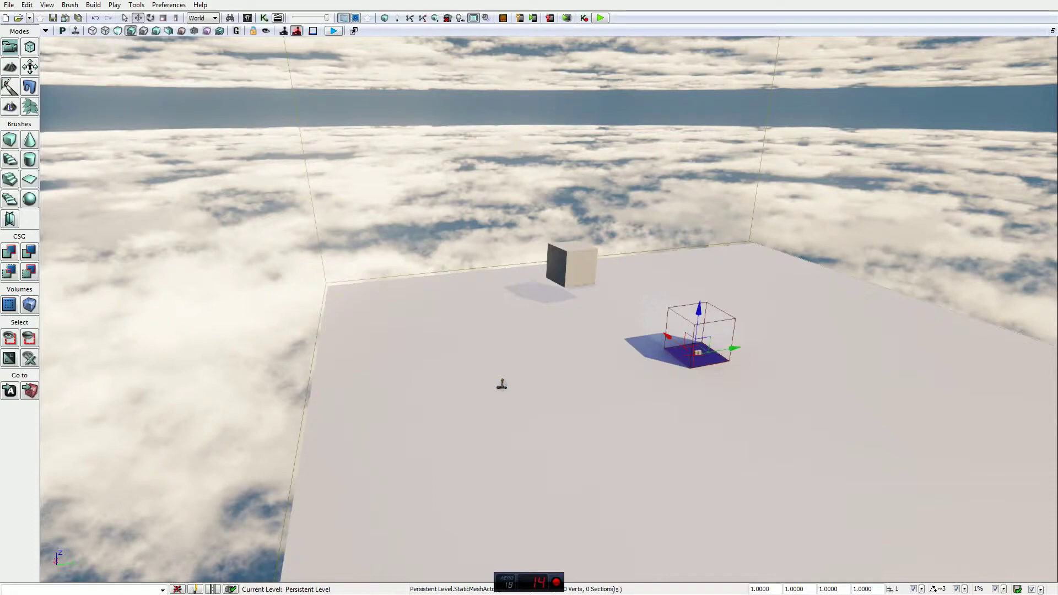
right_drag(418, 208, 418, 138)
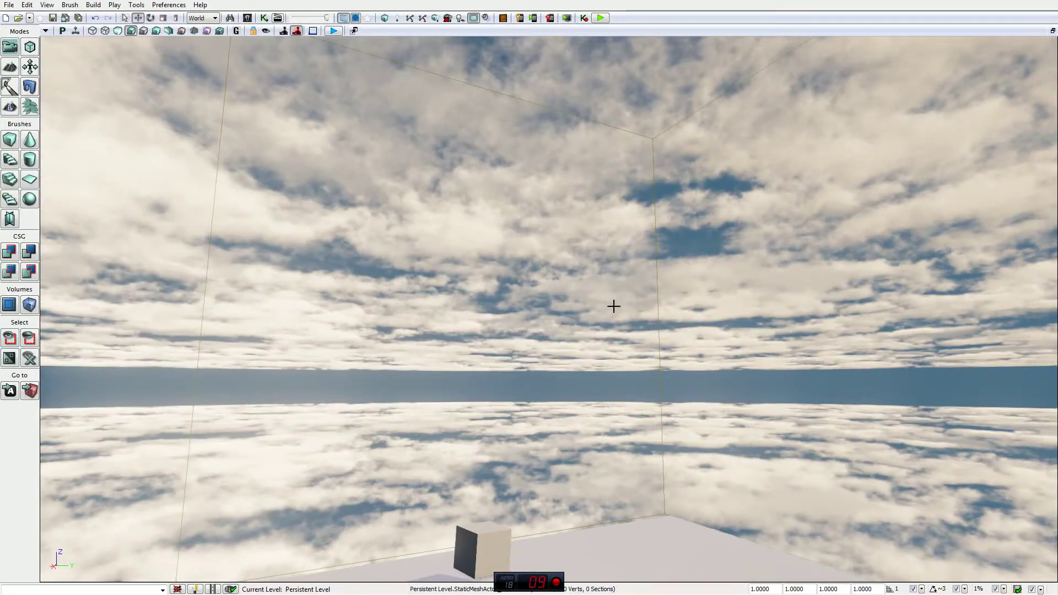
right_drag(548, 265, 551, 283)
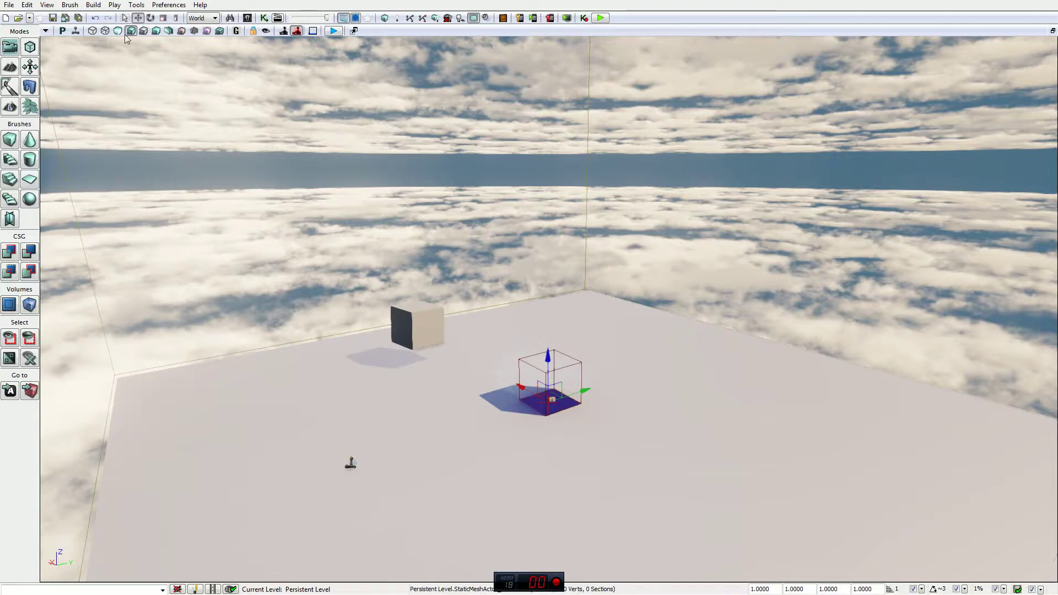
Step: Turn on Real Time for the perspective viewport, restore the four-viewport layout, and pan the Side viewport
click(76, 30)
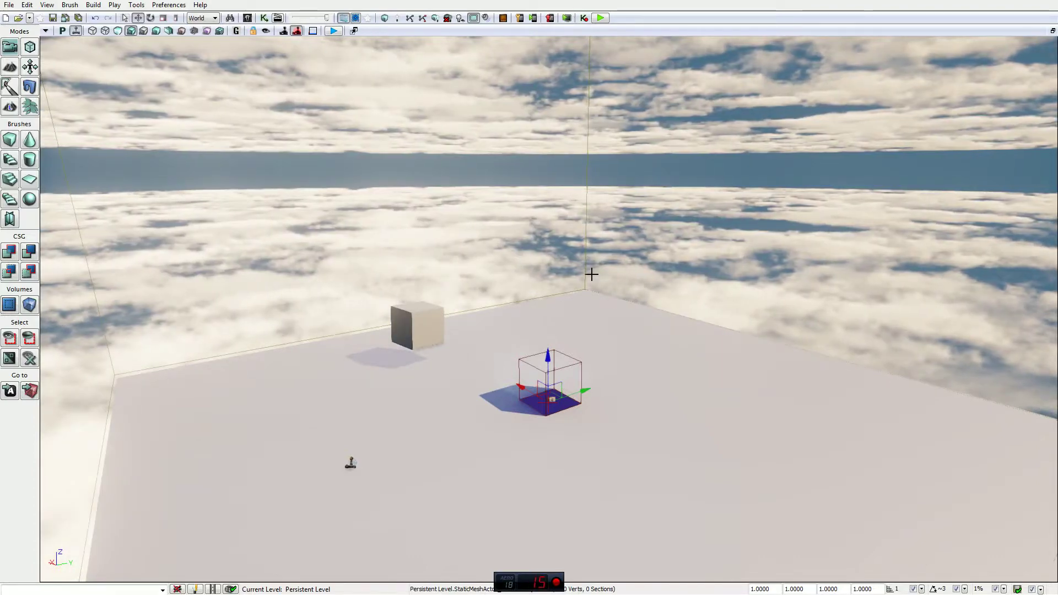
click(1053, 30)
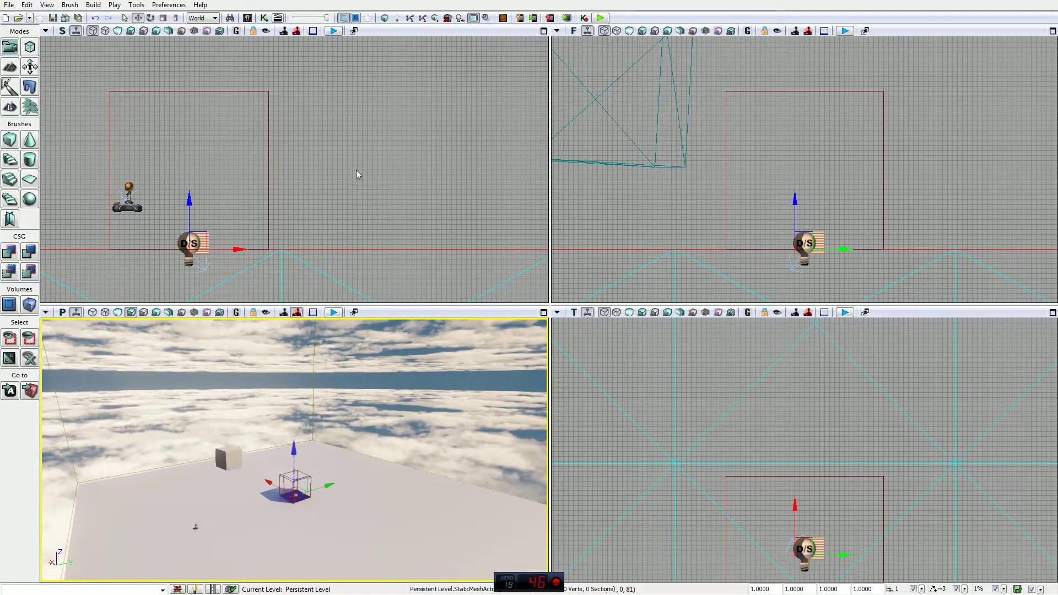
drag(362, 144, 321, 122)
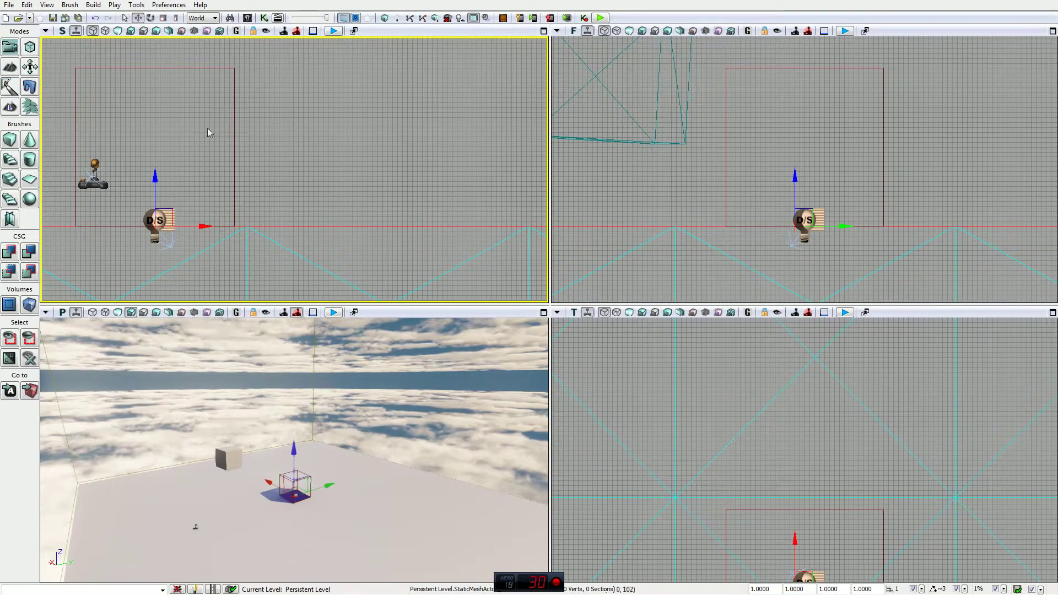
Step: Select the PlayerStart and move it back and forth along the X axis in the Side viewport, leaving it beside the directional light
click(94, 175)
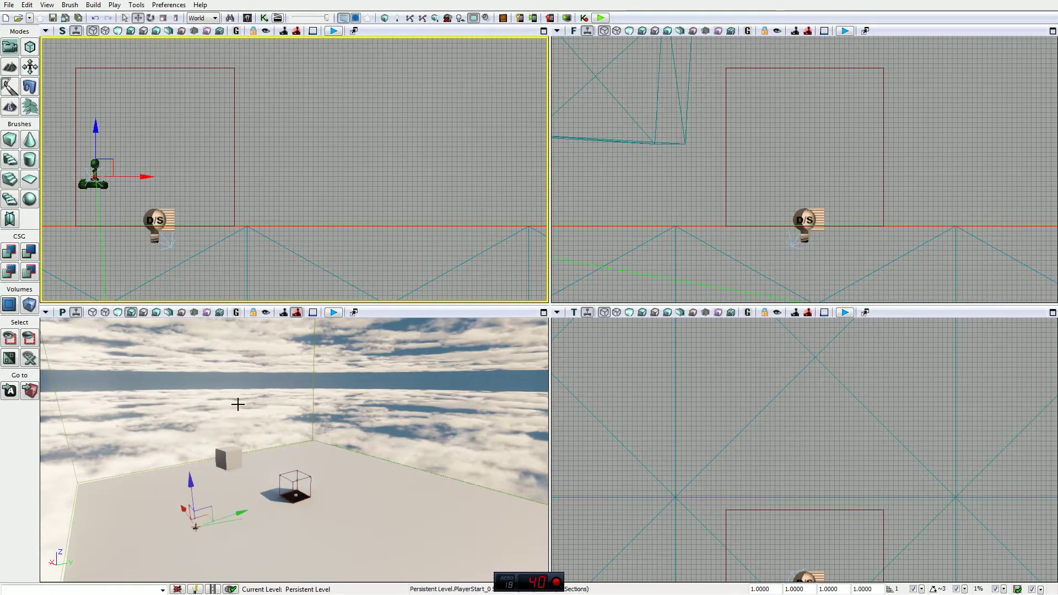
right_drag(239, 405, 260, 358)
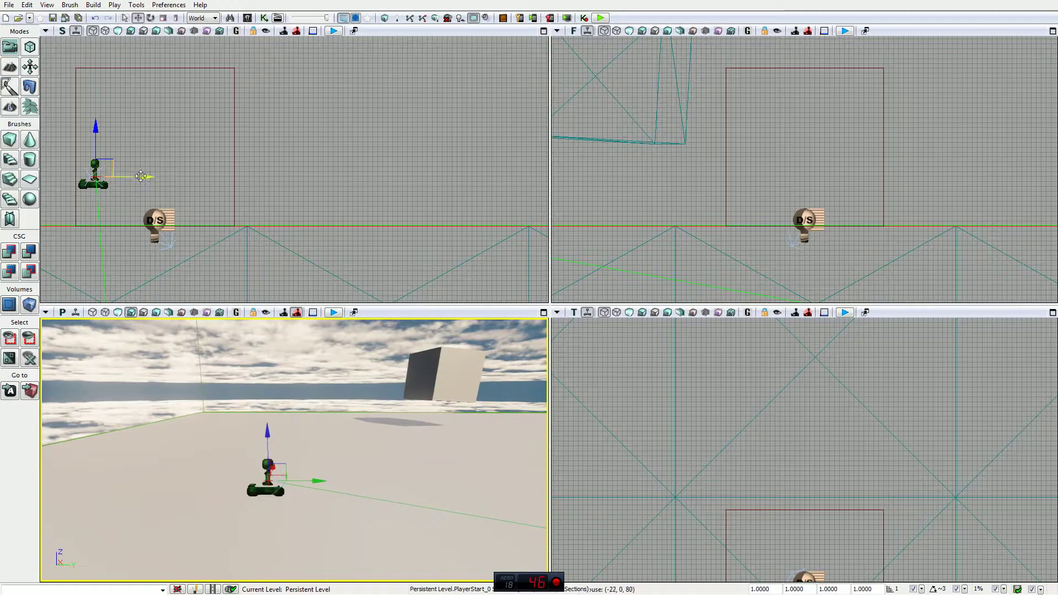
drag(141, 176, 263, 170)
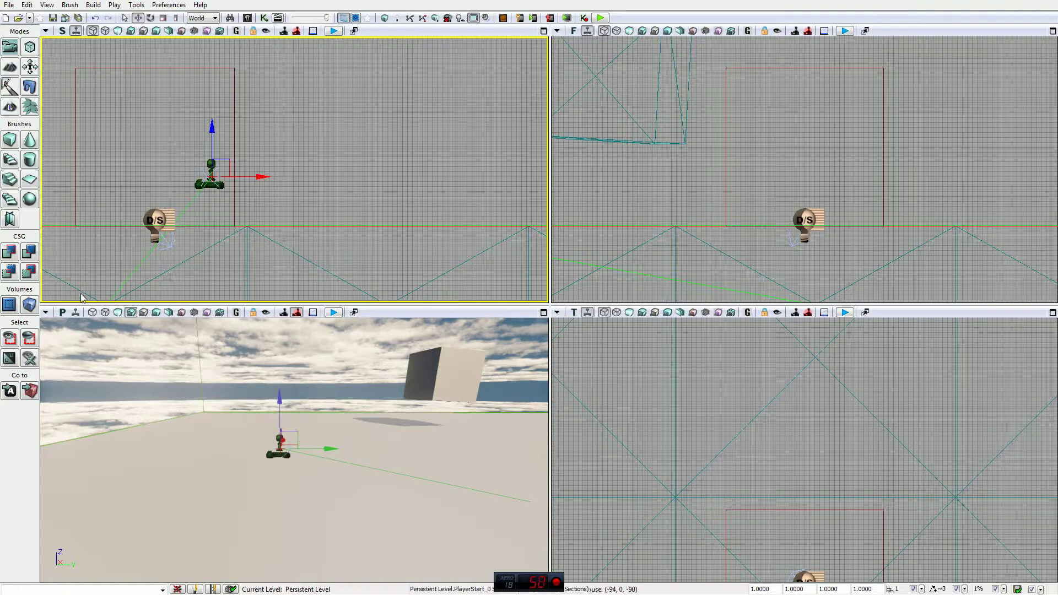
drag(266, 173, 198, 171)
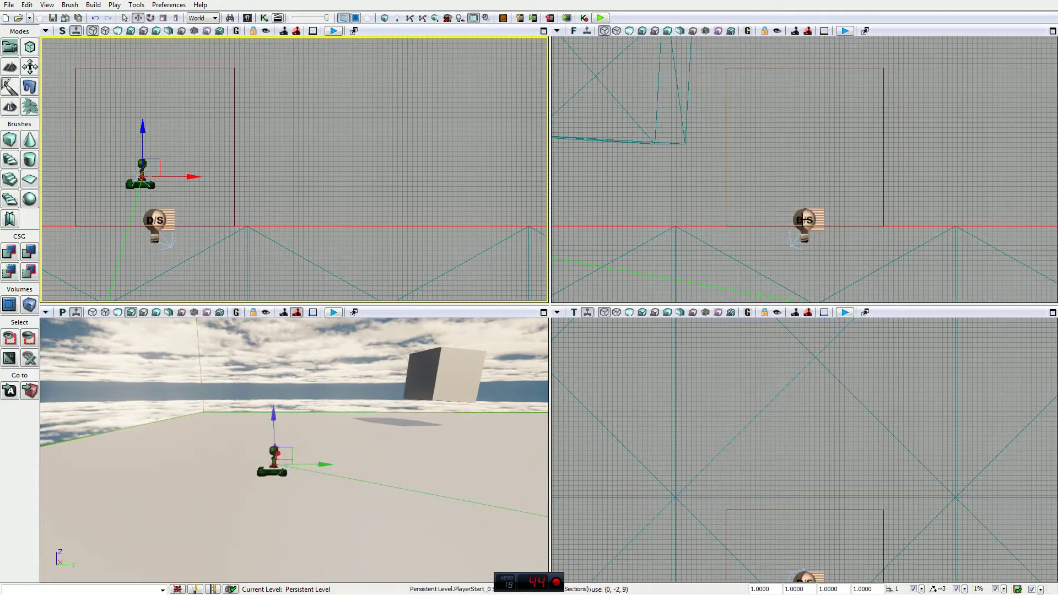
Step: Raise the dominant directional light above the floor and shift it slightly toward the PlayerStart, using the Front and Side viewports
click(806, 219)
drag(805, 185, 810, 151)
drag(160, 148, 171, 110)
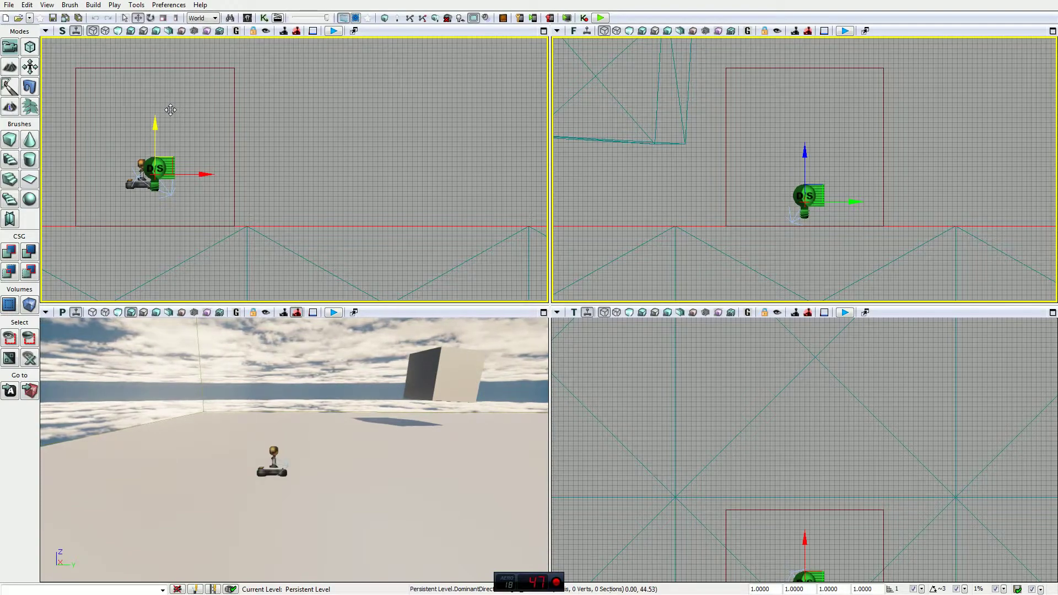
drag(170, 109, 170, 110)
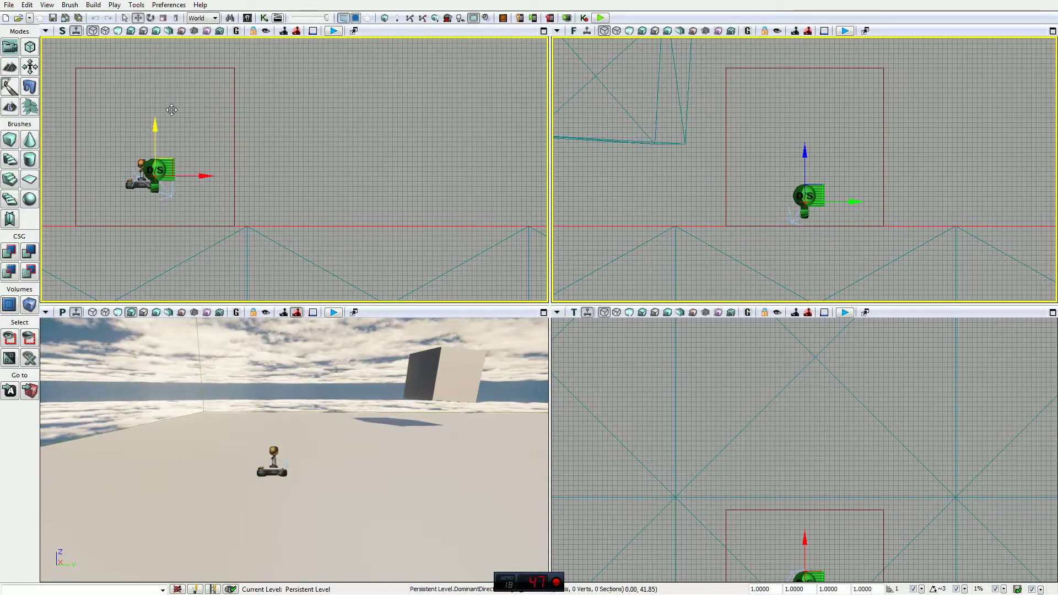
mouse_move(203, 176)
mouse_down()
mouse_move(219, 175)
mouse_move(202, 173)
mouse_up()
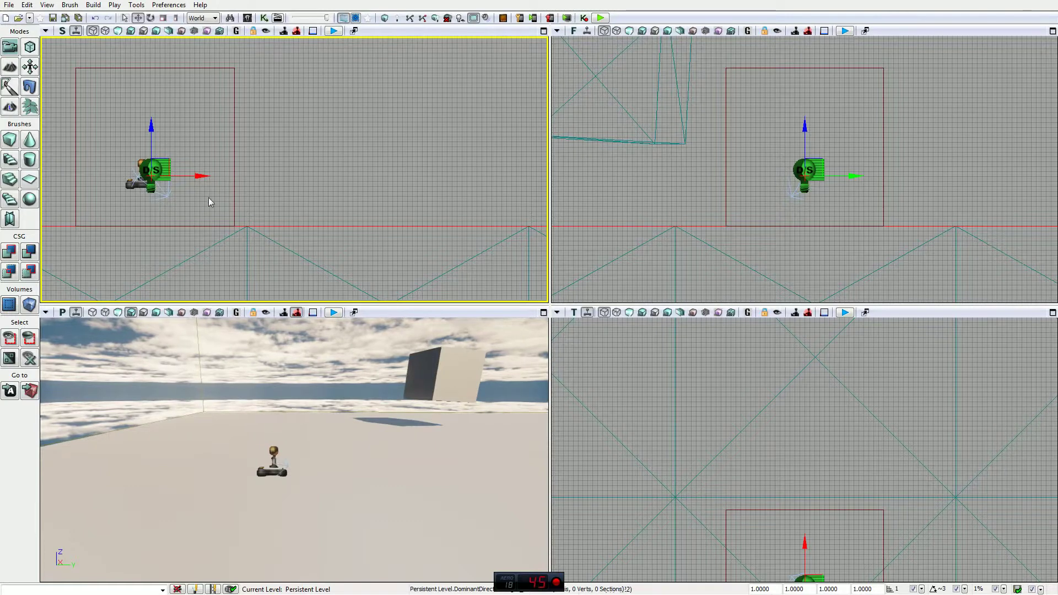
mouse_move(151, 128)
mouse_down()
mouse_move(153, 83)
mouse_move(166, 146)
mouse_move(169, 110)
mouse_move(169, 127)
mouse_up()
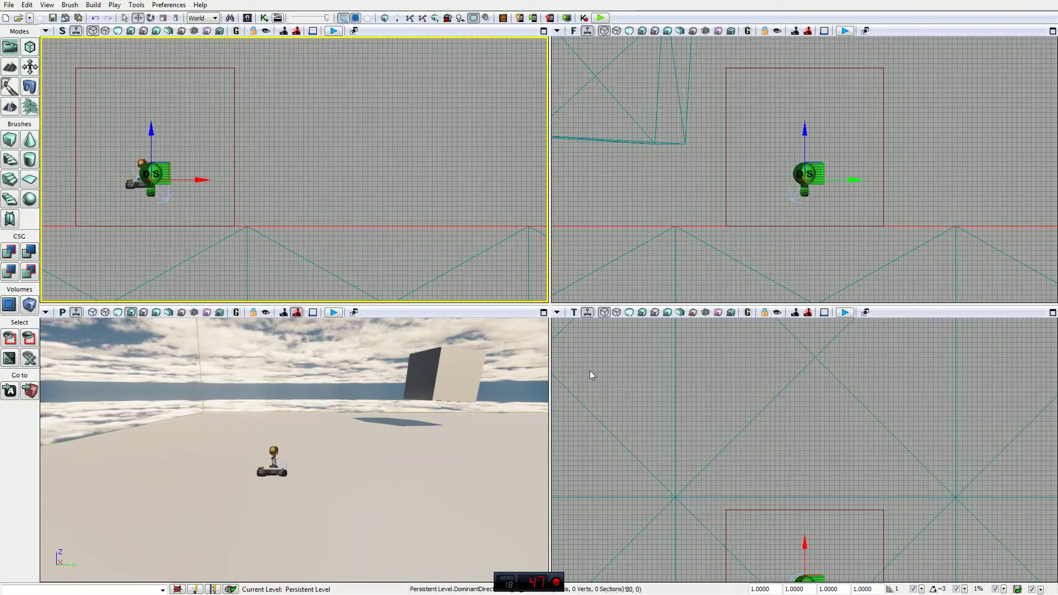
Step: Cycle the realtime perspective viewport through the viewport types and back to Perspective
click(63, 313)
click(63, 312)
click(63, 312)
click(63, 313)
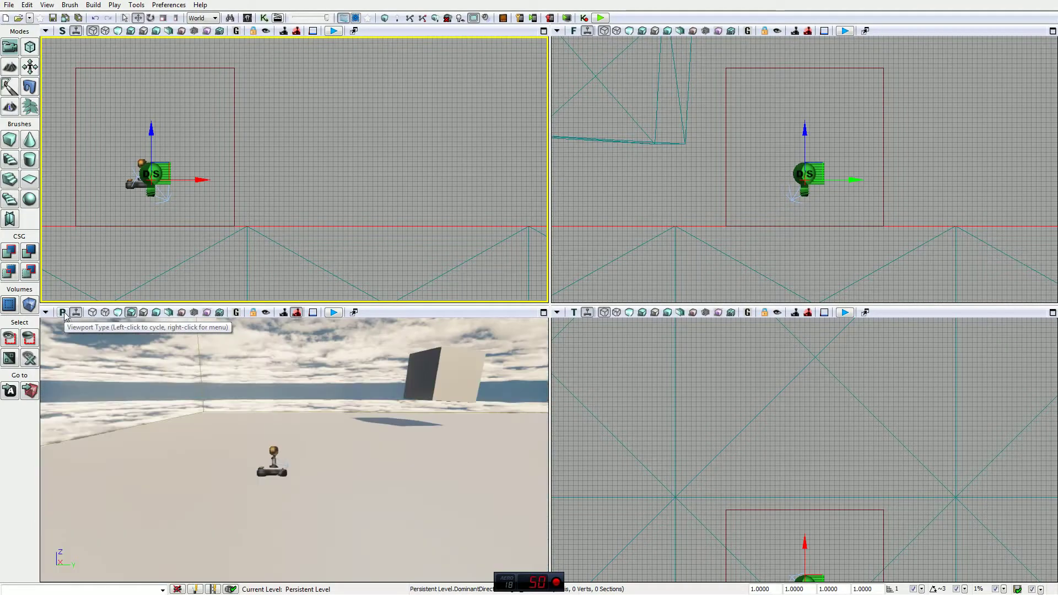
click(63, 313)
click(63, 313)
click(63, 313)
click(63, 313)
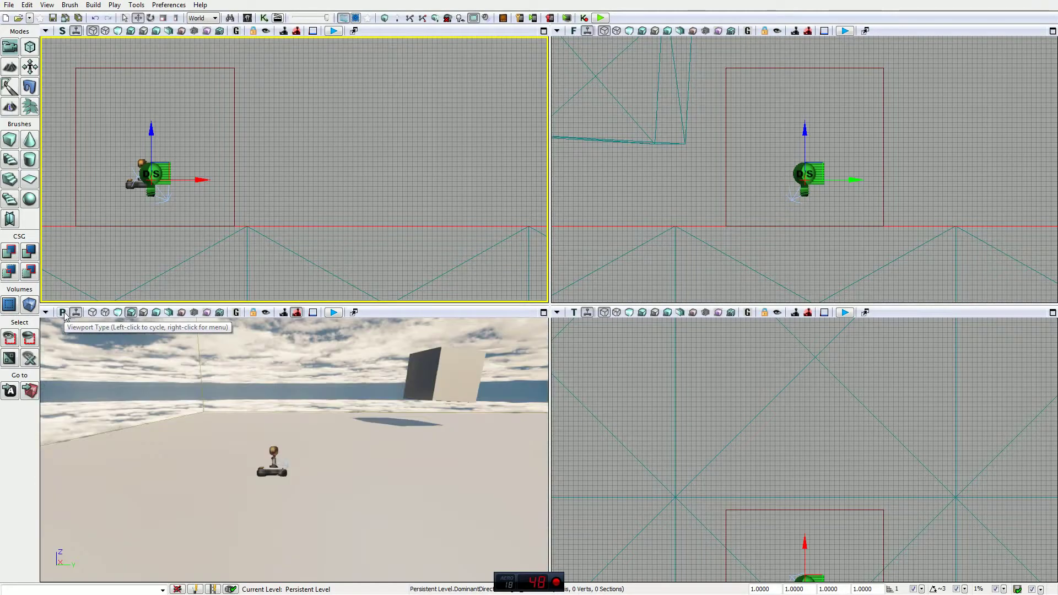
Step: Cycle the Side viewport's type, apply Detail Lighting while it shows Perspective, and end on the Front view
click(62, 31)
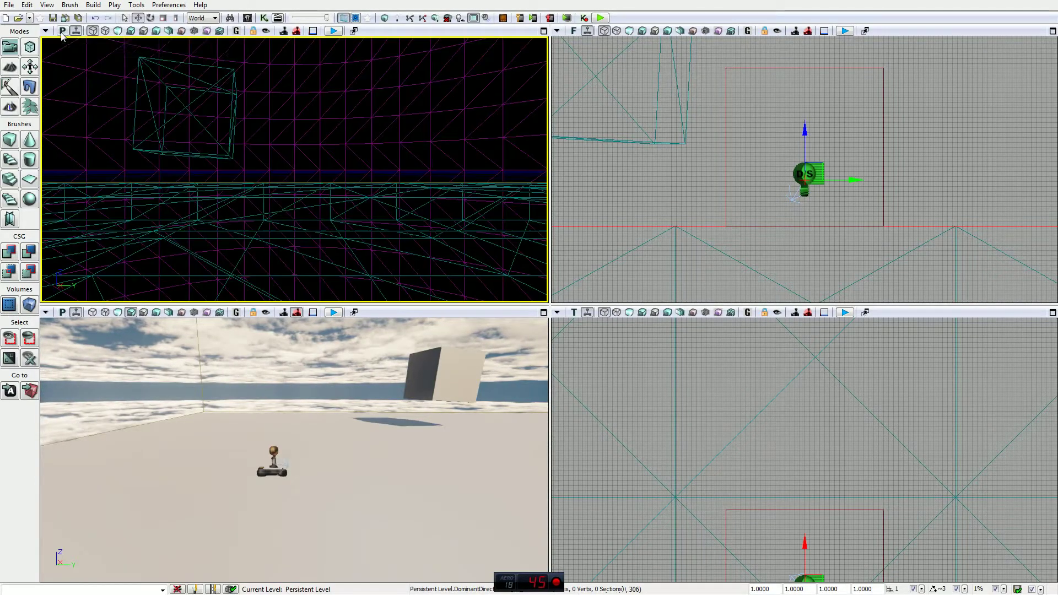
click(62, 31)
click(63, 31)
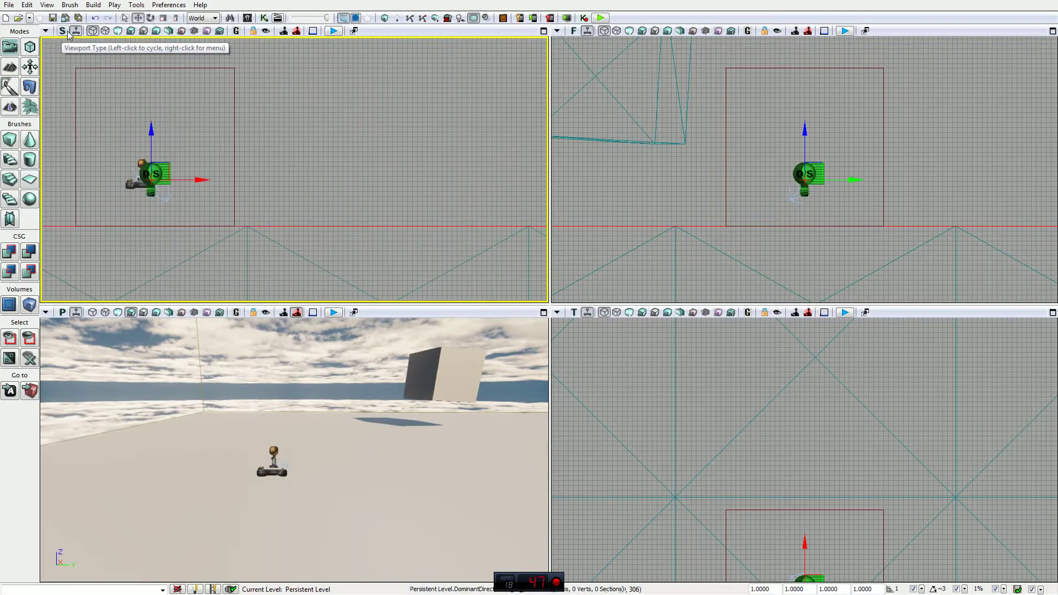
click(67, 33)
click(143, 32)
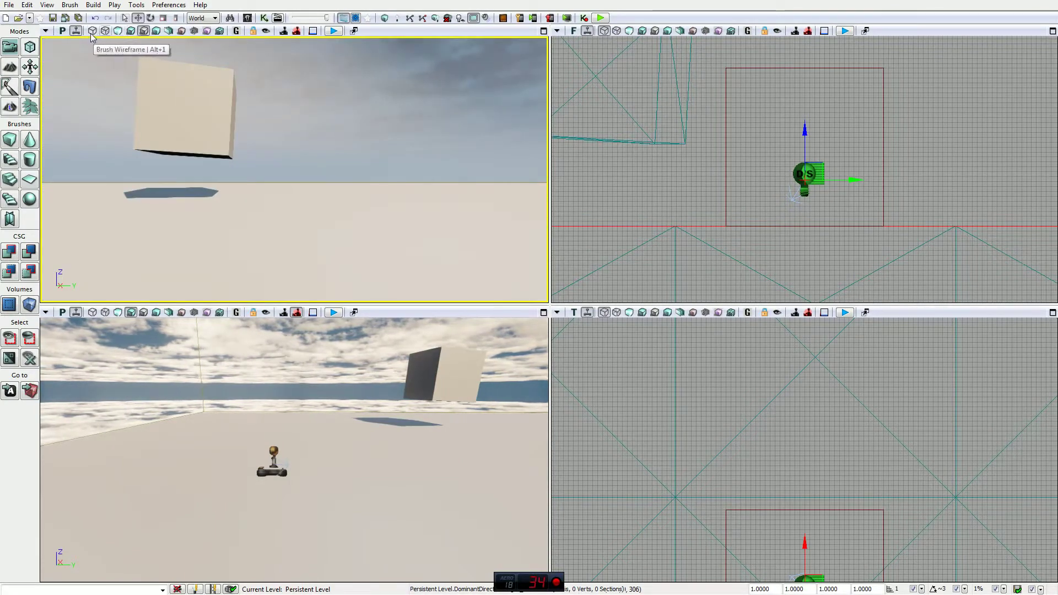
click(64, 32)
click(65, 33)
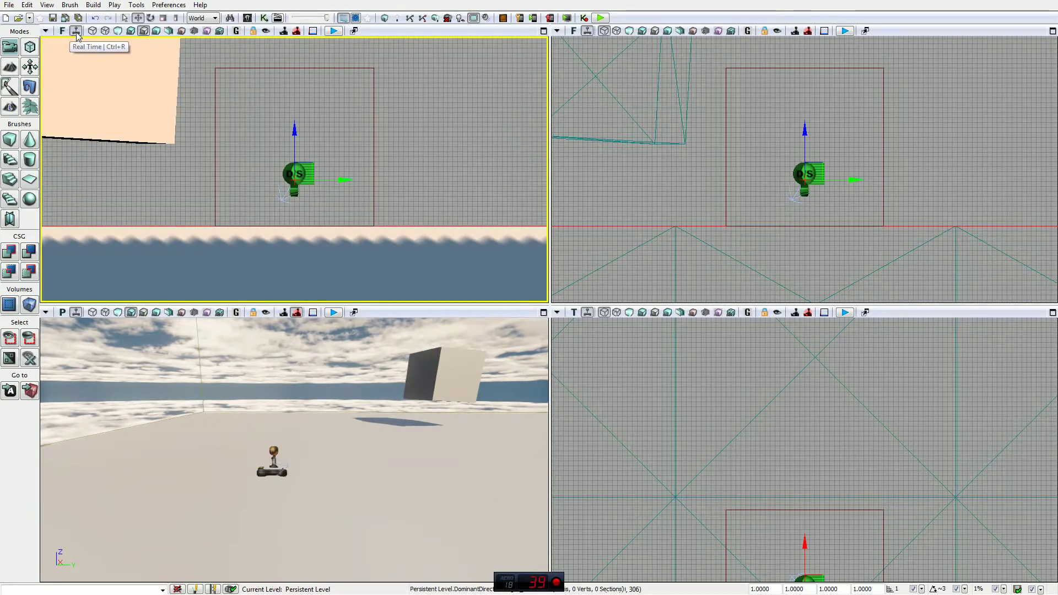
Step: Pan around the cube in the shaded Front viewport, and return that viewport to Brush Wireframe
mouse_move(184, 108)
mouse_down()
mouse_move(161, 75)
mouse_move(402, 177)
mouse_move(372, 113)
mouse_up()
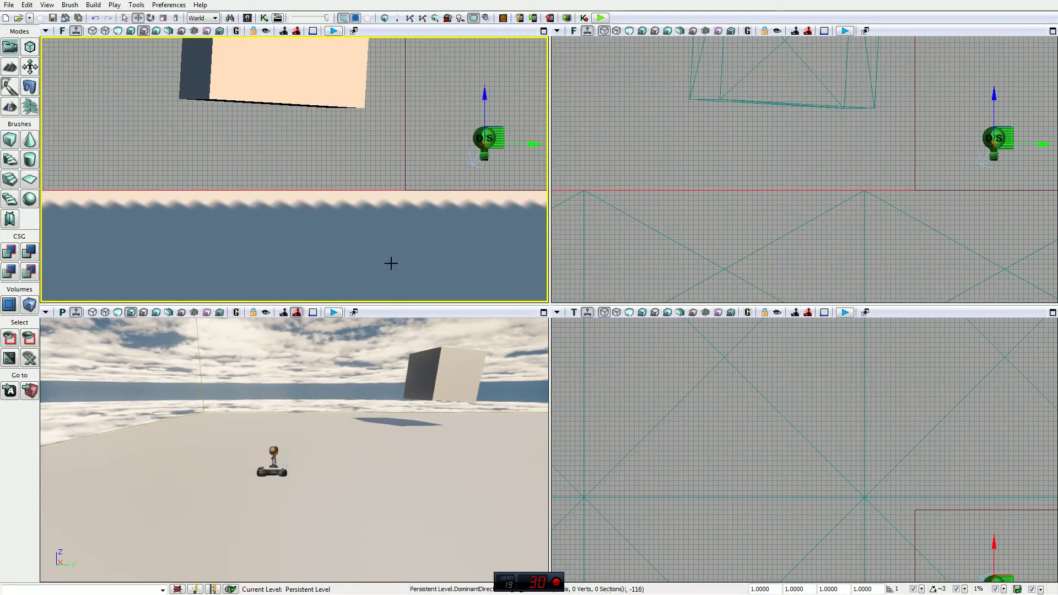
mouse_move(390, 260)
mouse_down()
mouse_move(279, 40)
mouse_move(177, 265)
mouse_move(238, 174)
mouse_move(193, 110)
mouse_up()
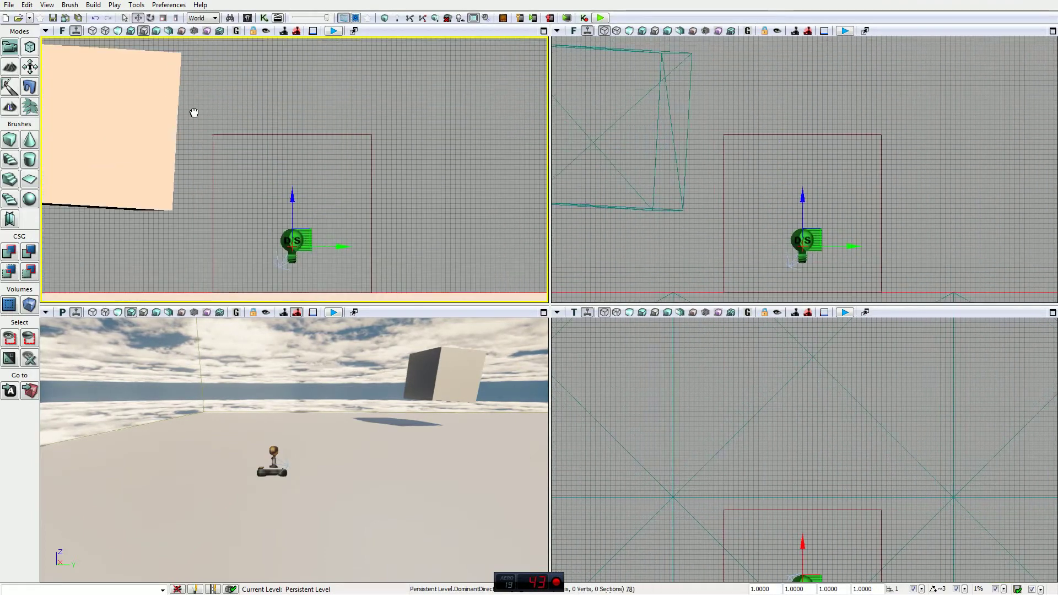
click(92, 31)
drag(224, 199, 333, 118)
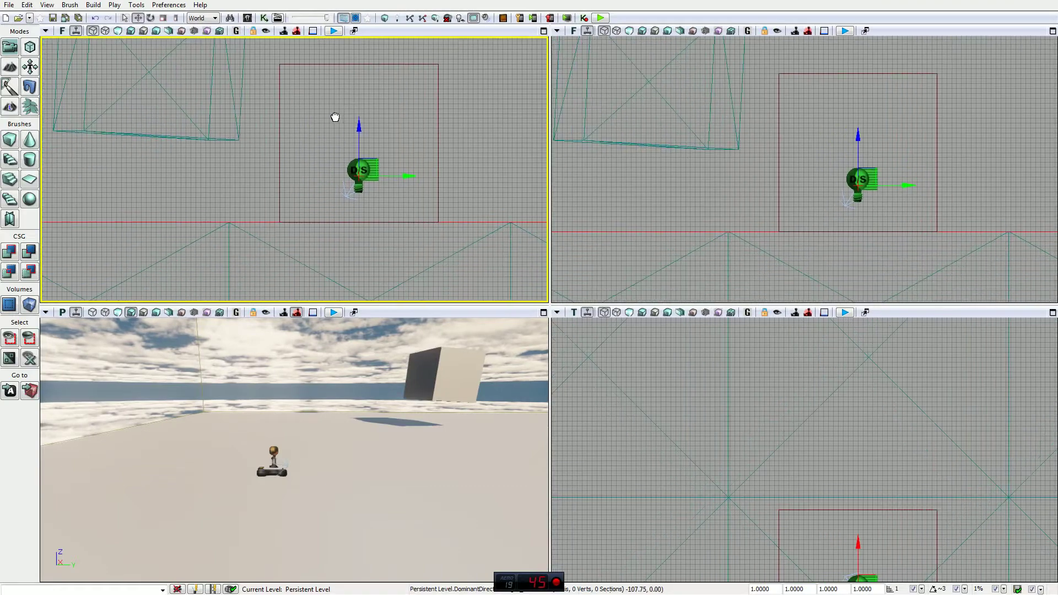
Step: Maximize the perspective viewport and adjust its view of the PlayerStart and cube
click(543, 313)
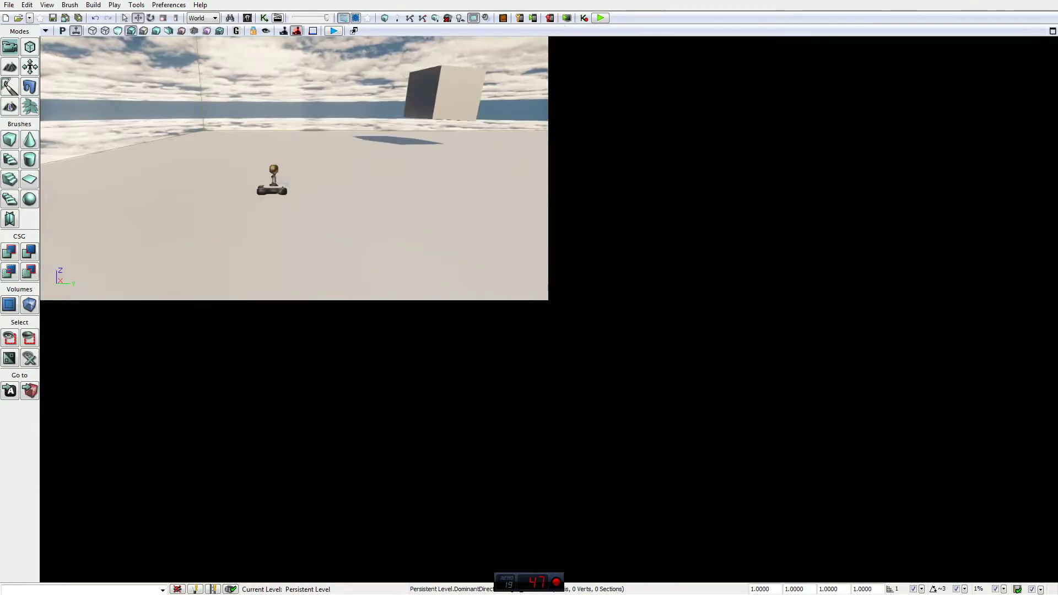
drag(532, 260, 532, 248)
mouse_move(532, 249)
right_down()
mouse_move(532, 259)
mouse_move(534, 232)
right_up()
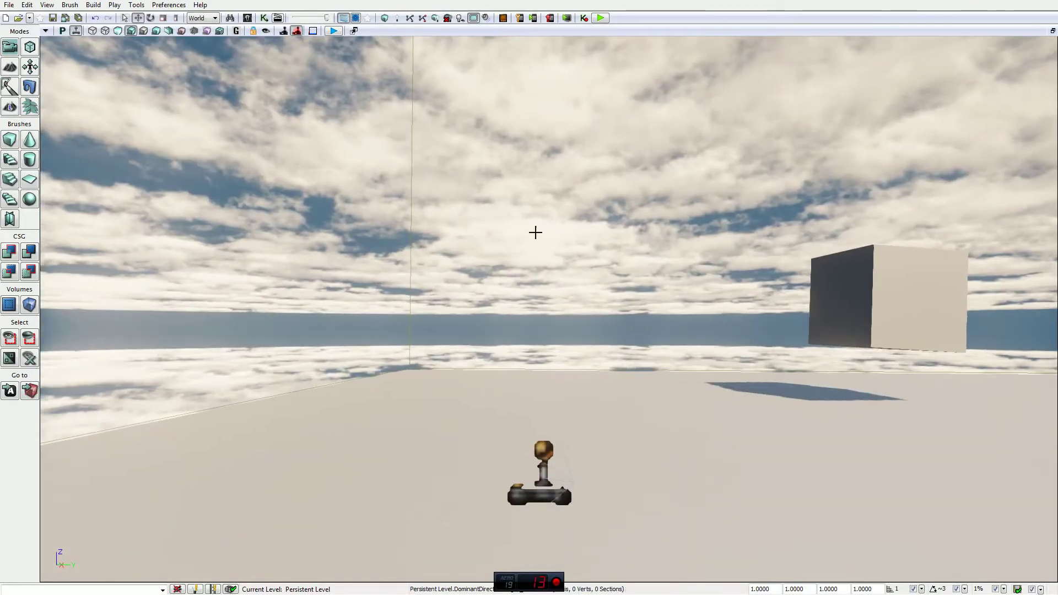
Step: Enter Geometry Mode, move the Geometry Tools window aside to review its modifiers, and close the window
click(31, 48)
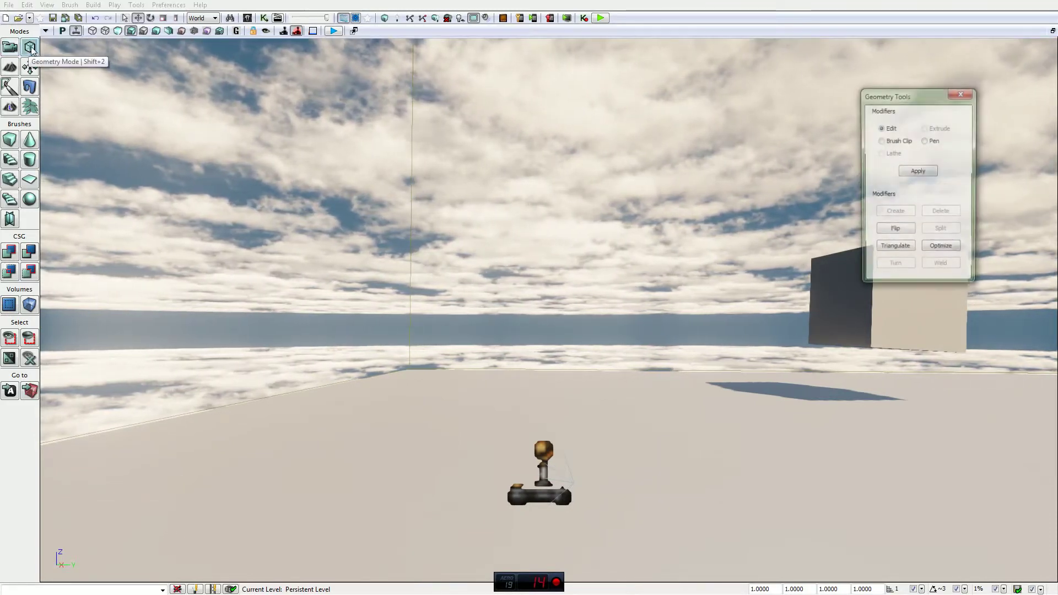
drag(940, 93, 978, 212)
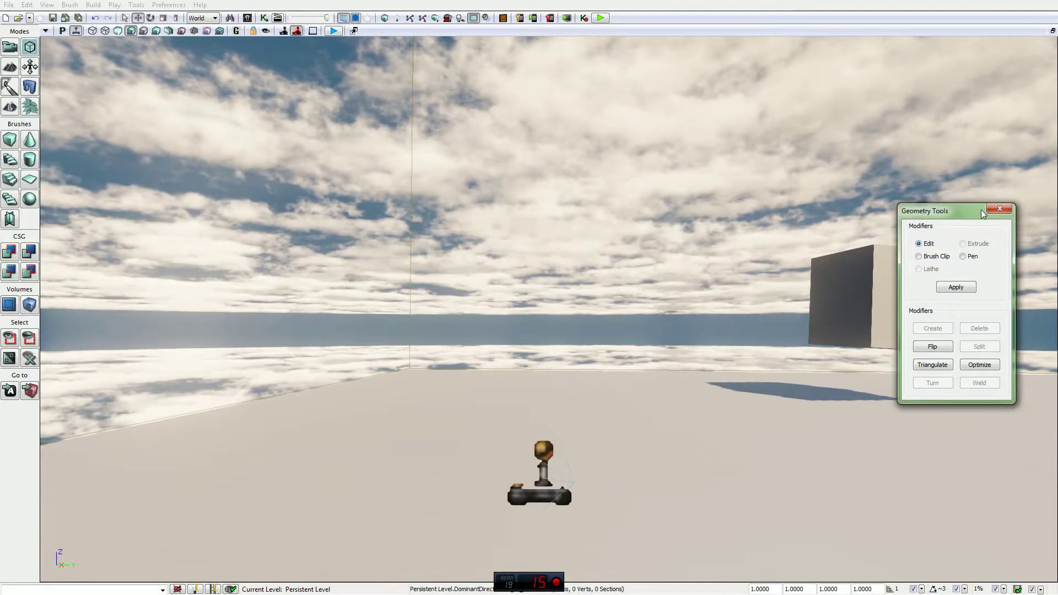
drag(951, 212, 946, 244)
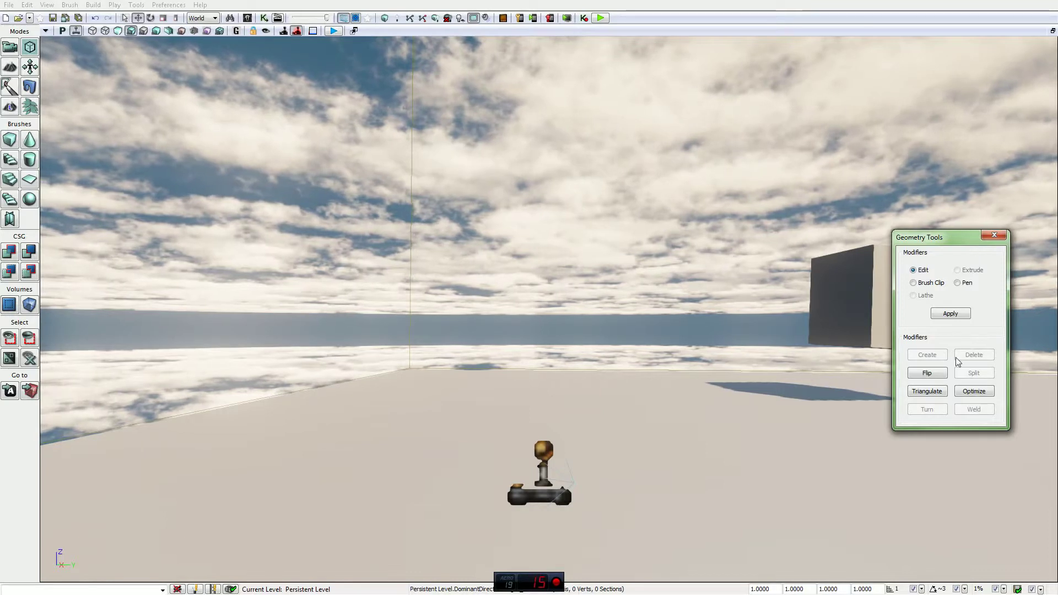
click(995, 236)
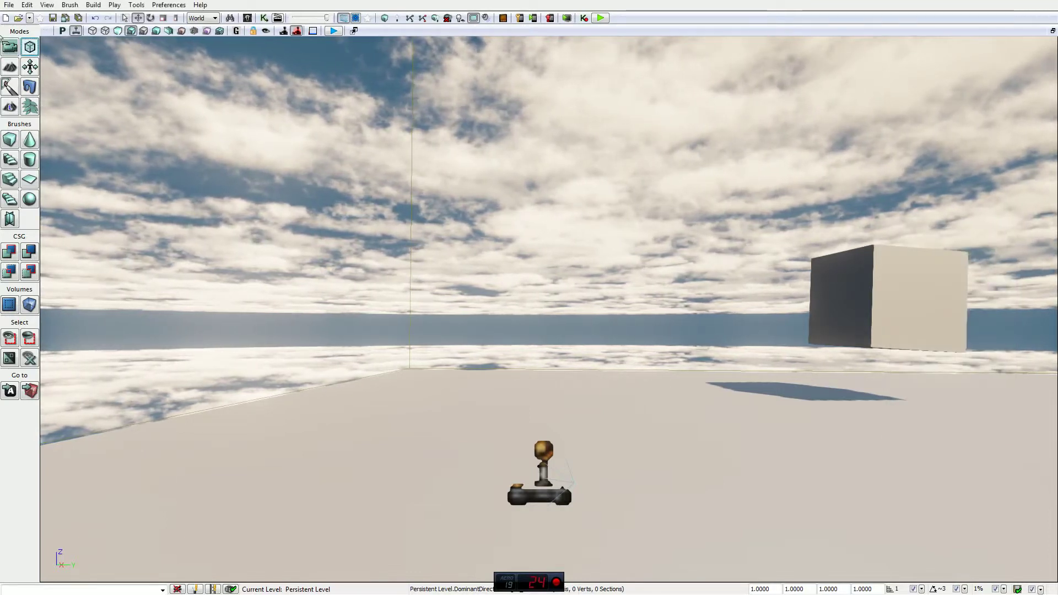
Step: View the Unreal TerrainEdit window, close it, and switch to Texture Alignment mode
click(11, 68)
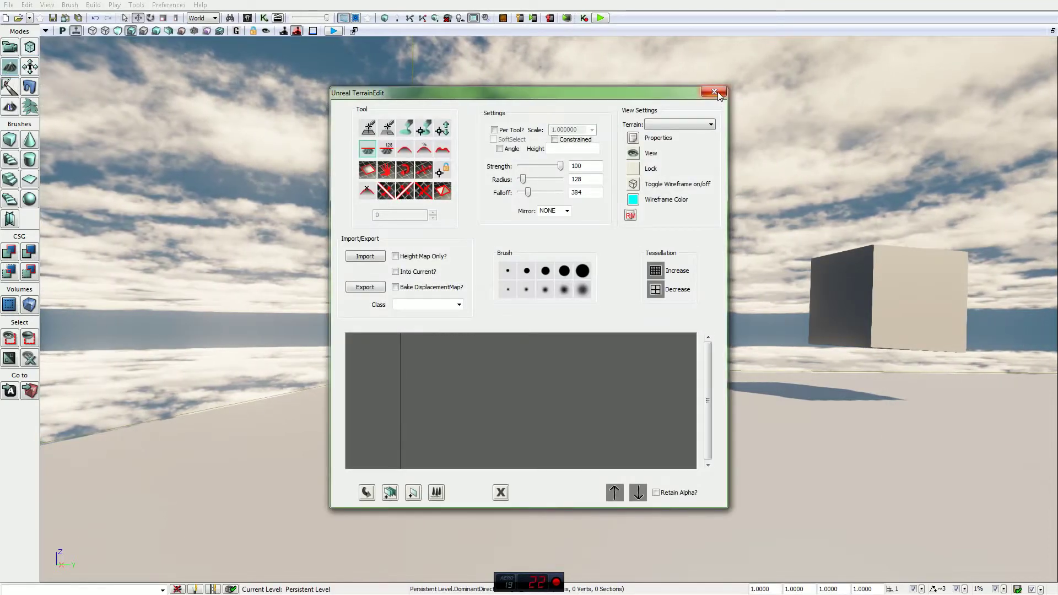
click(718, 94)
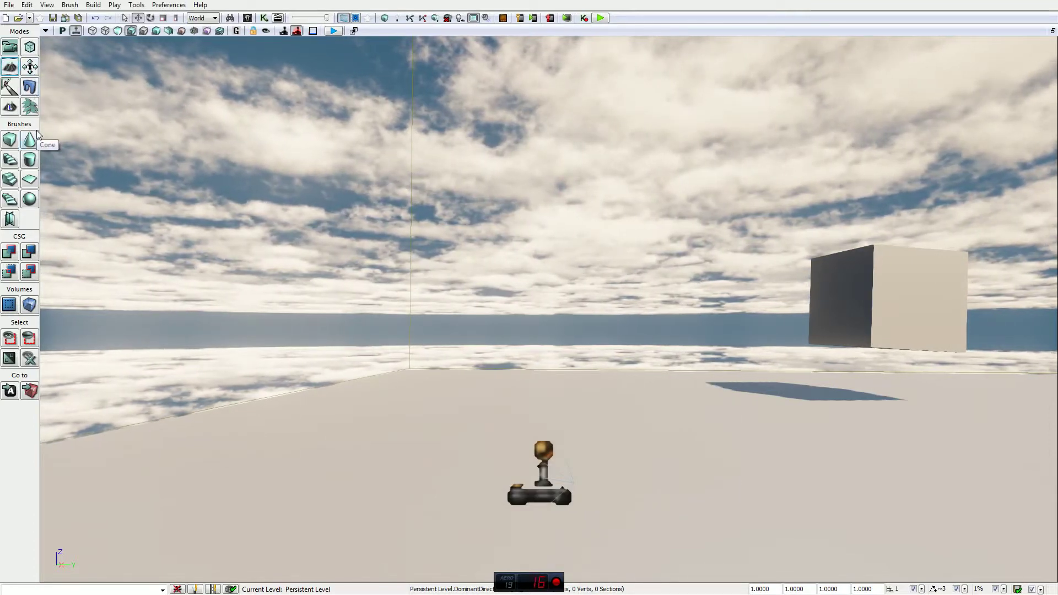
click(34, 71)
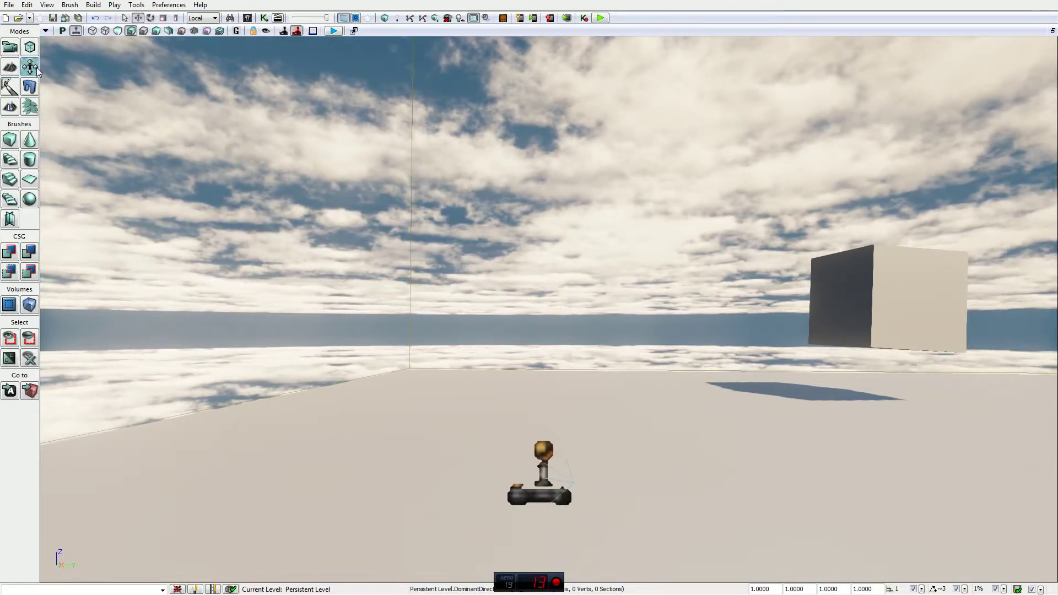
Step: Open Mesh Paint mode, reposition its window to review the vertex painting options, and close the window
click(10, 87)
mouse_move(584, 58)
mouse_down()
mouse_move(535, 64)
mouse_move(630, 65)
mouse_up()
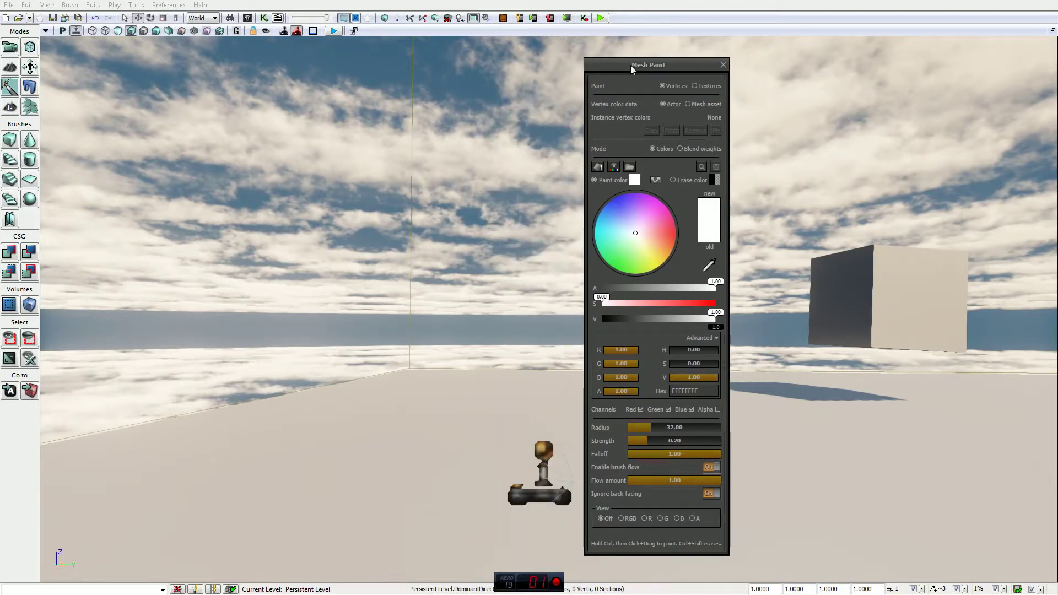
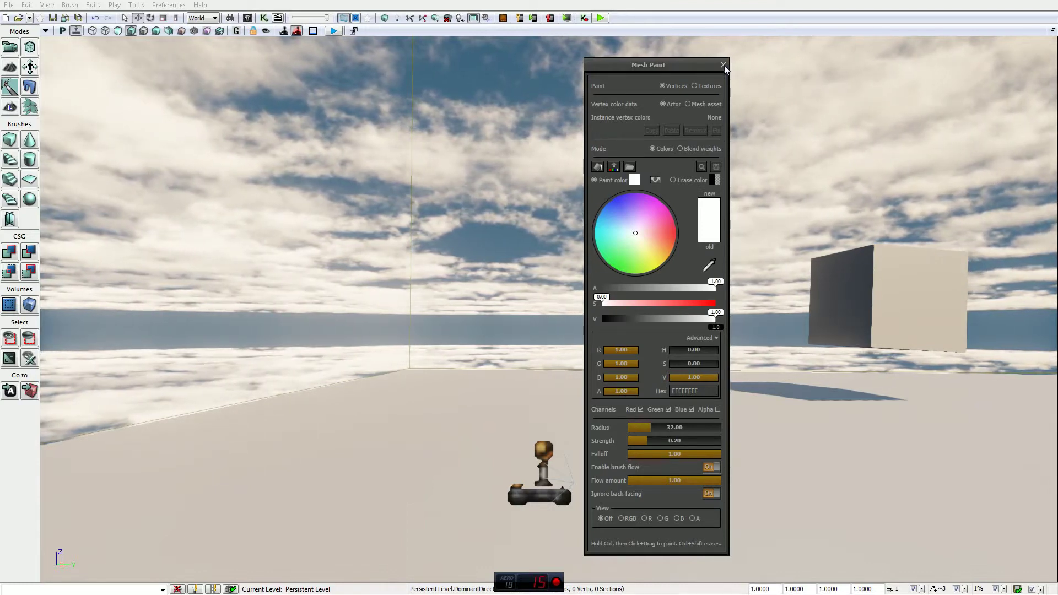
click(724, 65)
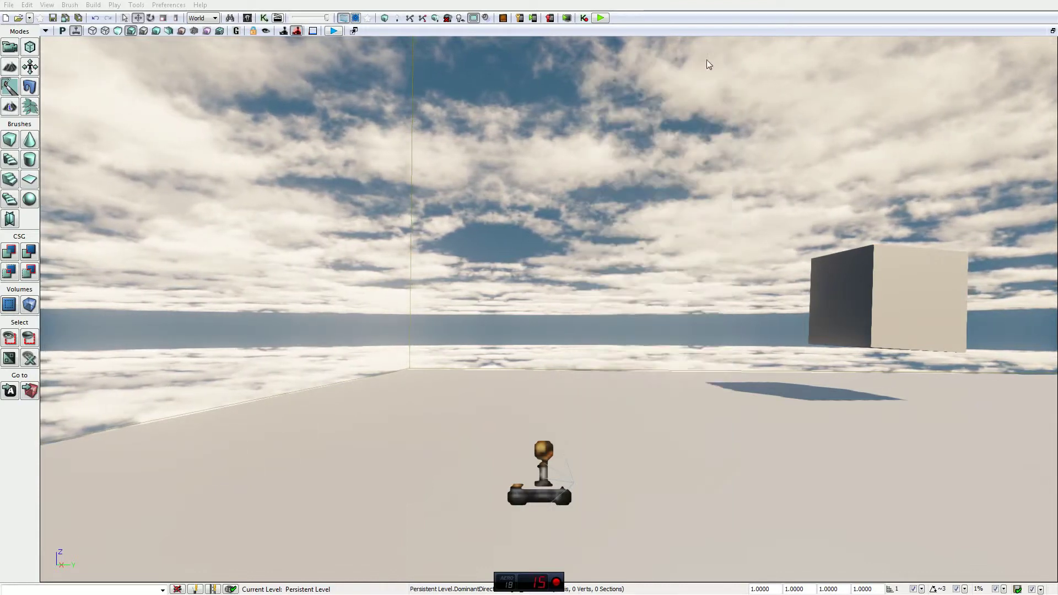
Step: Enter Static Mesh Mode, reposition its tools window to review the collision type and mode options, and close the window
click(29, 88)
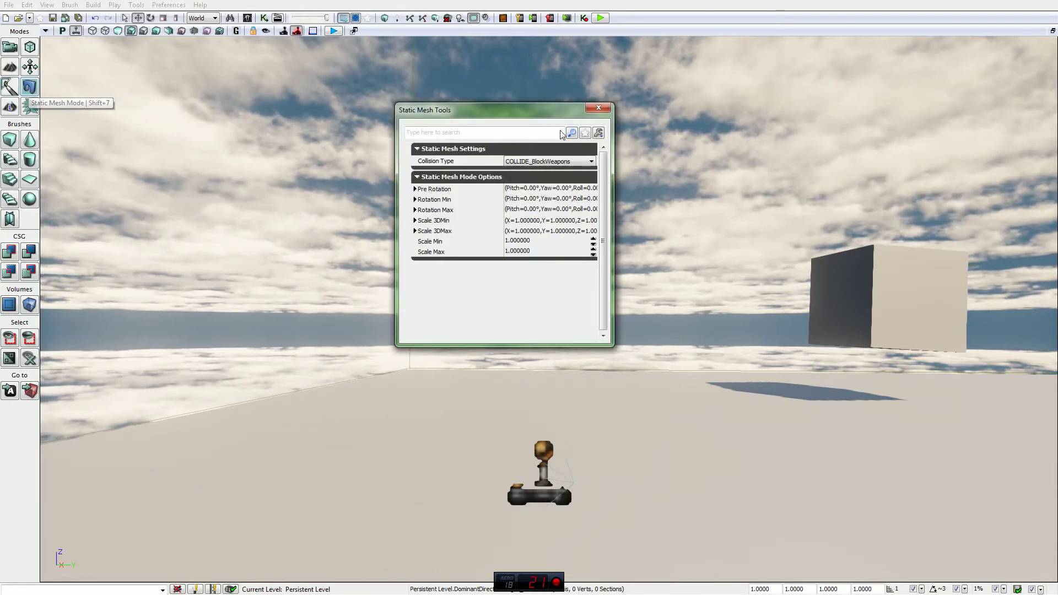
drag(523, 115, 536, 143)
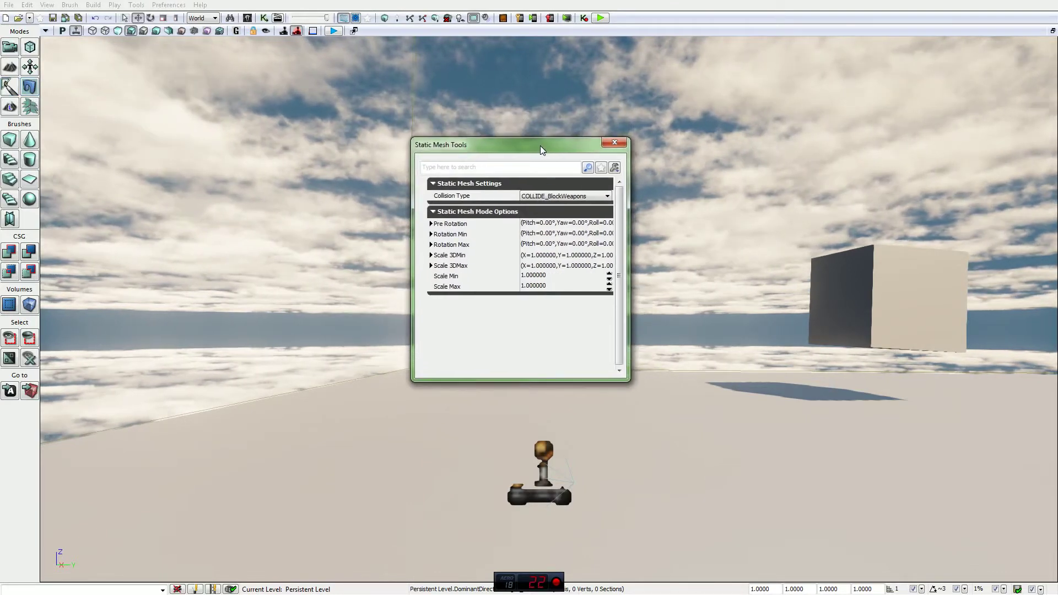
click(579, 197)
click(578, 198)
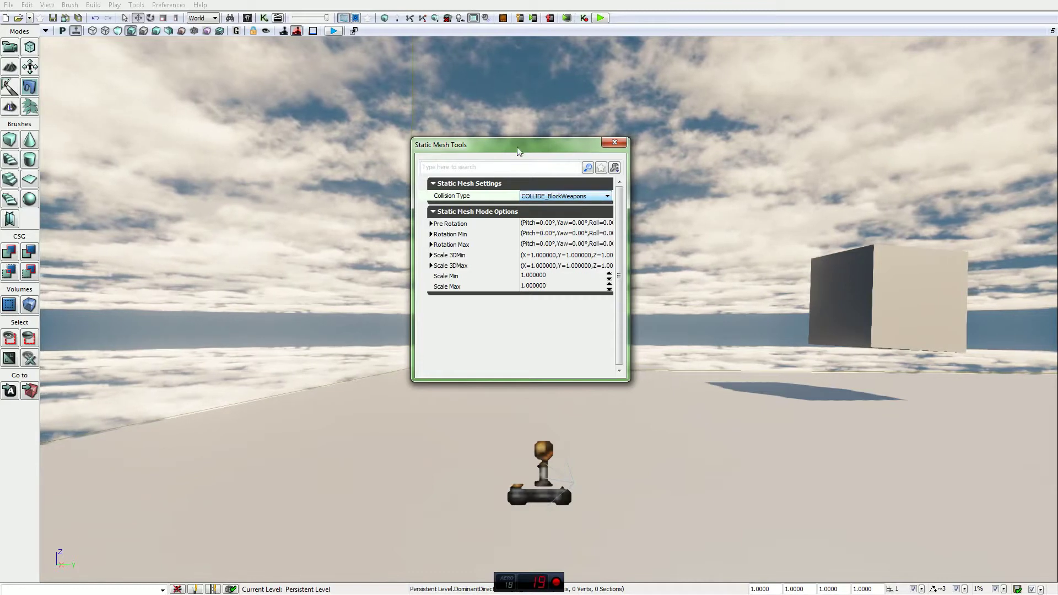
drag(512, 141, 505, 149)
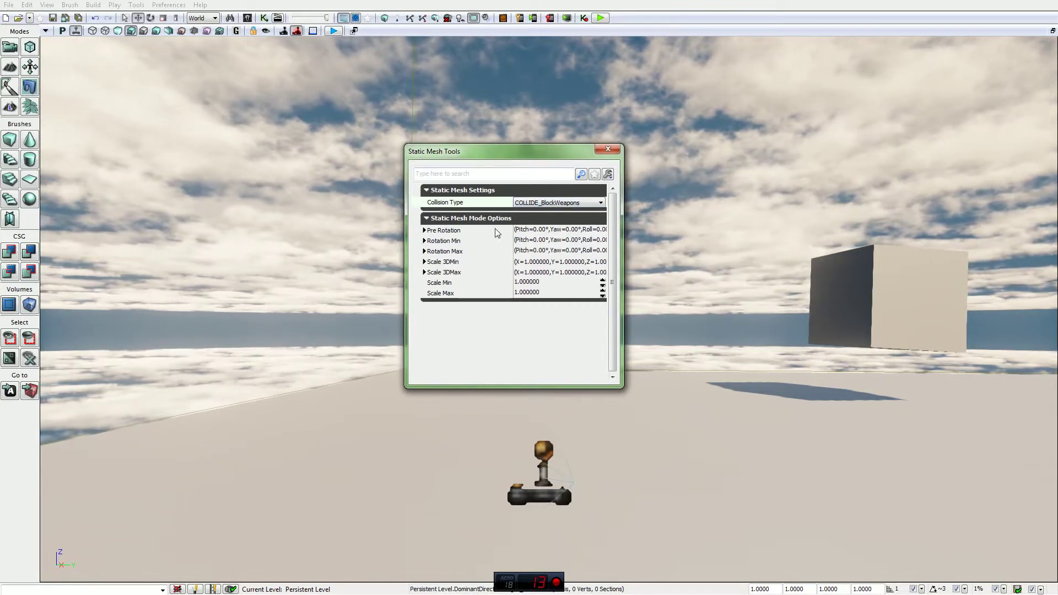
click(618, 150)
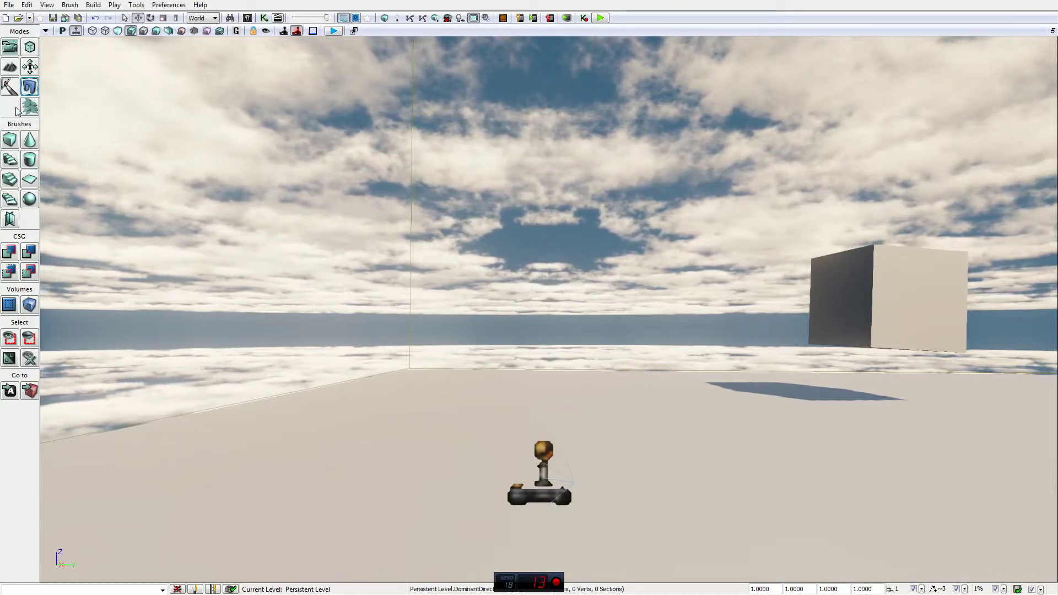
Step: View the Landscape Edit settings and close them, and review the Foliage tools and brush settings before closing that window
click(11, 109)
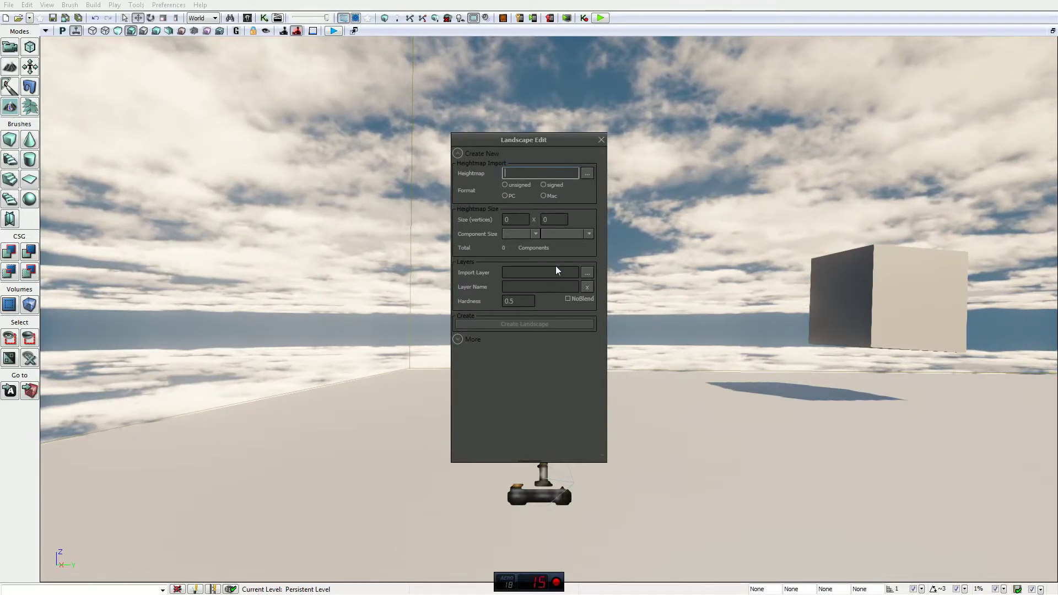
click(601, 140)
click(34, 110)
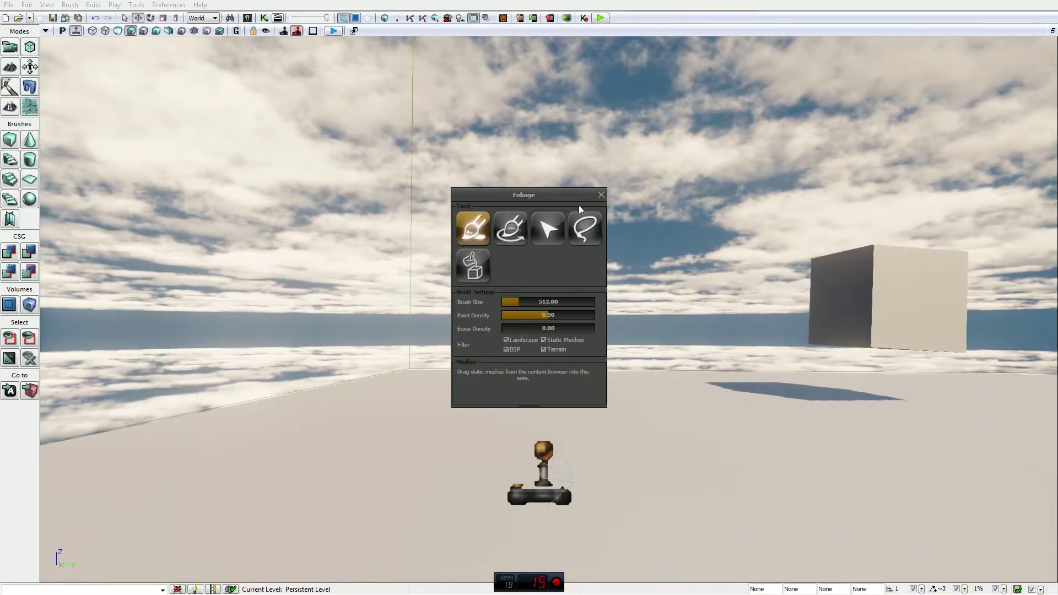
click(601, 195)
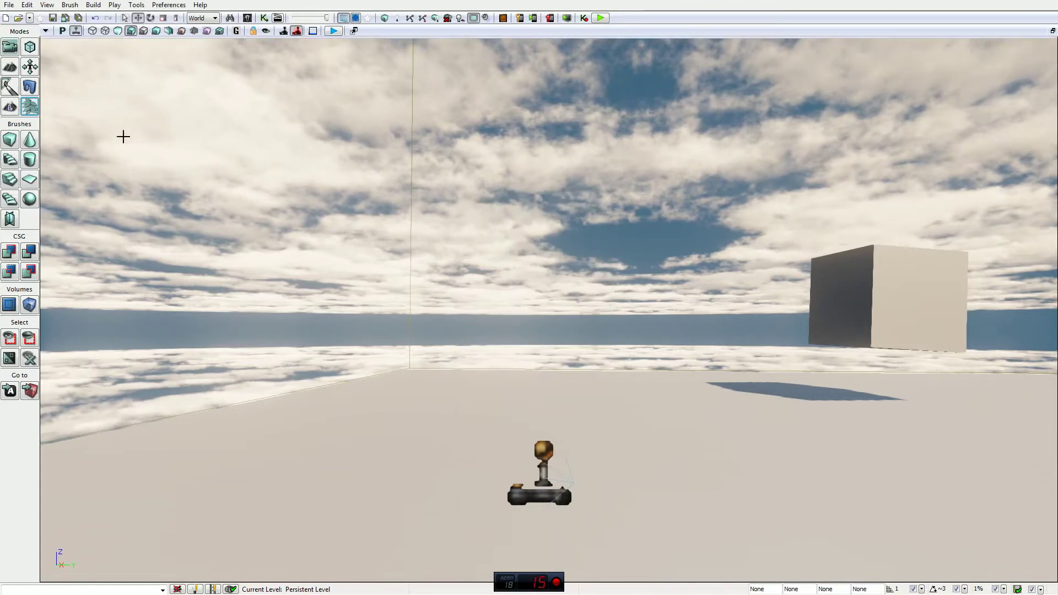
click(30, 107)
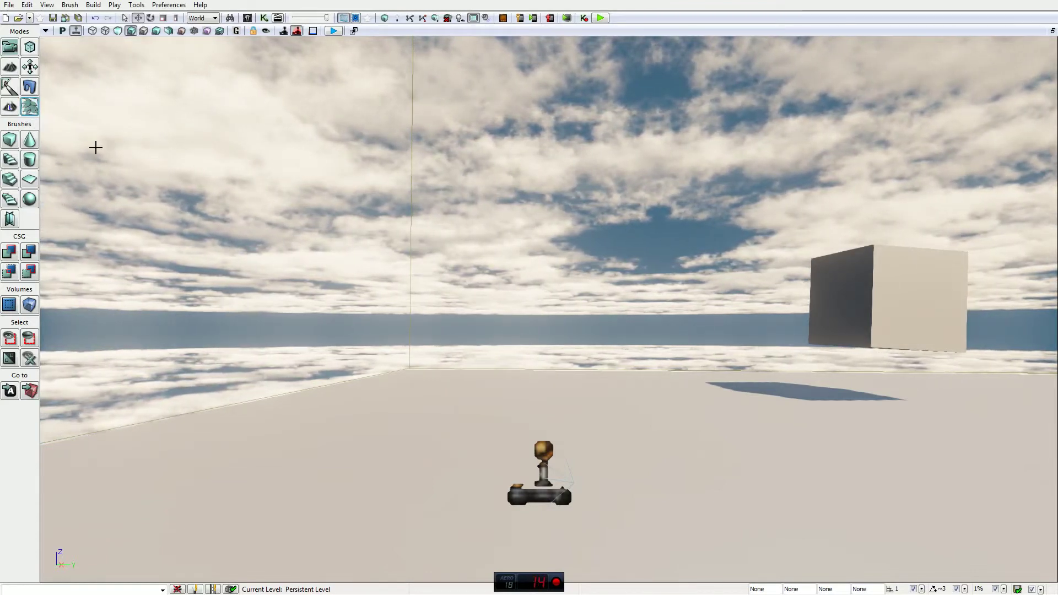
Step: Shape the builder brush as a cube, fly the view to it, and try the cone, curved staircase and cylinder shapes
click(10, 141)
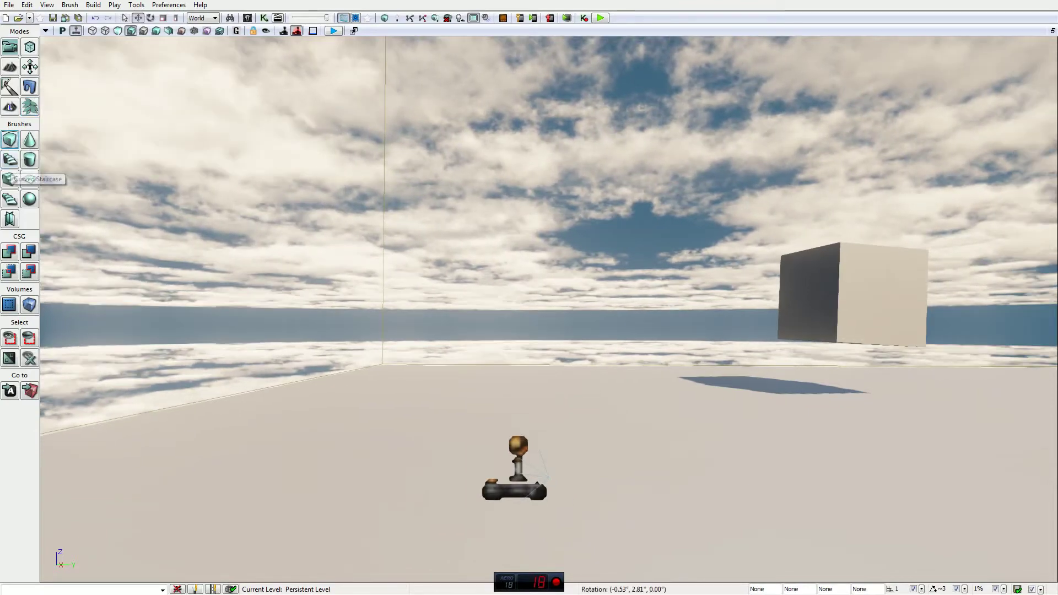
right_drag(529, 308, 688, 325)
key(w)
key(w)
key(s)
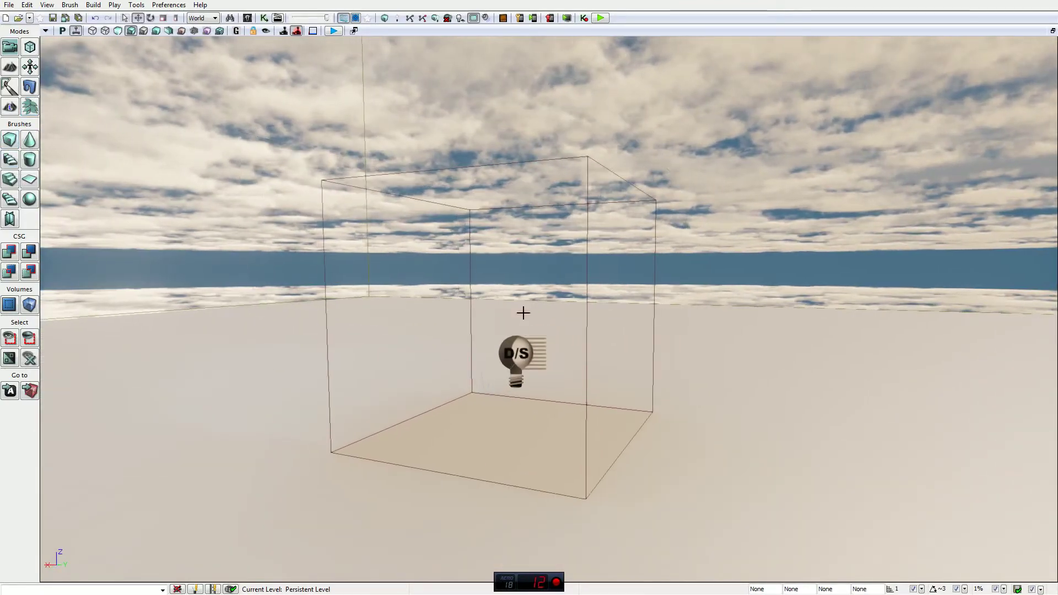
click(27, 144)
click(10, 159)
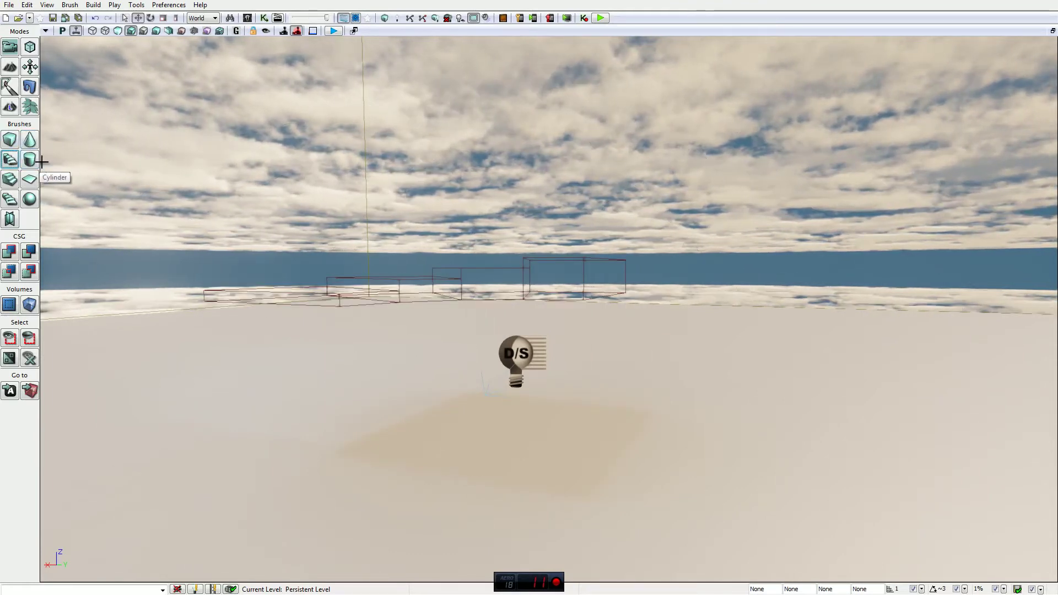
click(32, 159)
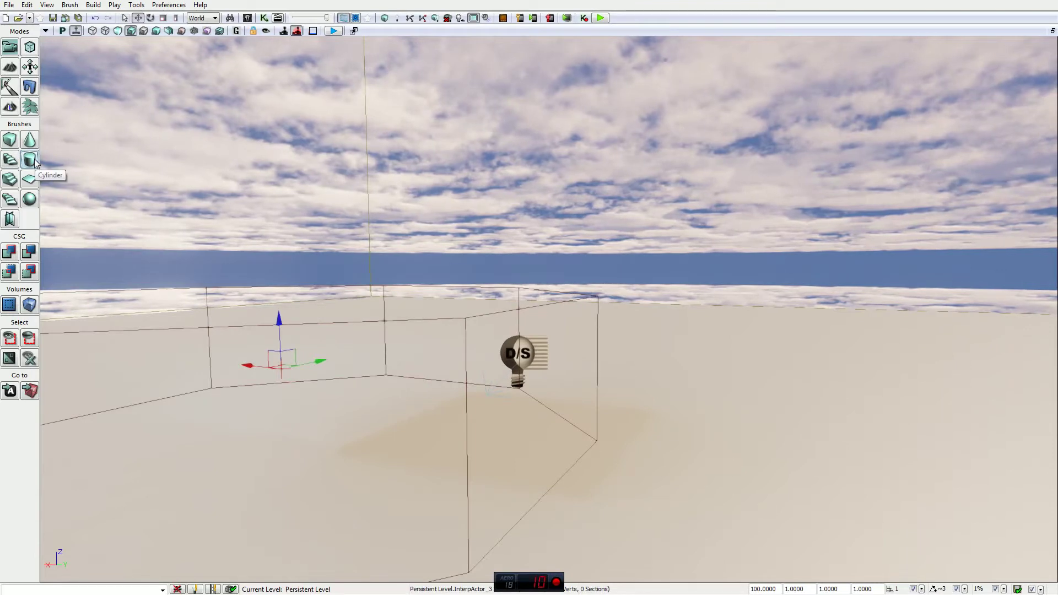
Step: Open the Cone brush builder properties, toggle Hollow and Align To Side to compare the cone's shape, and cancel the dialog
right_click(31, 144)
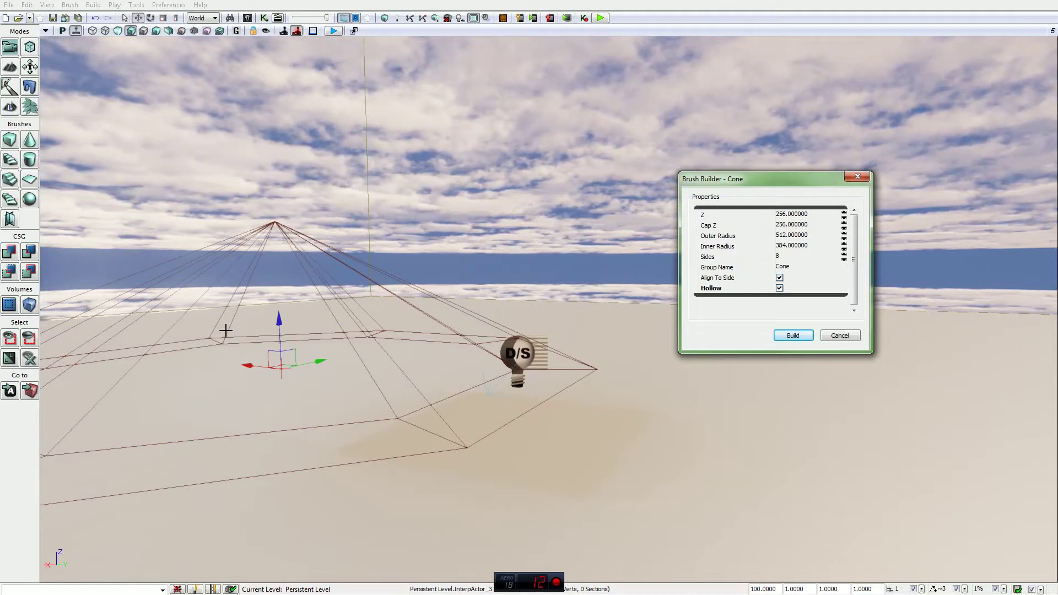
click(780, 288)
click(780, 288)
click(780, 288)
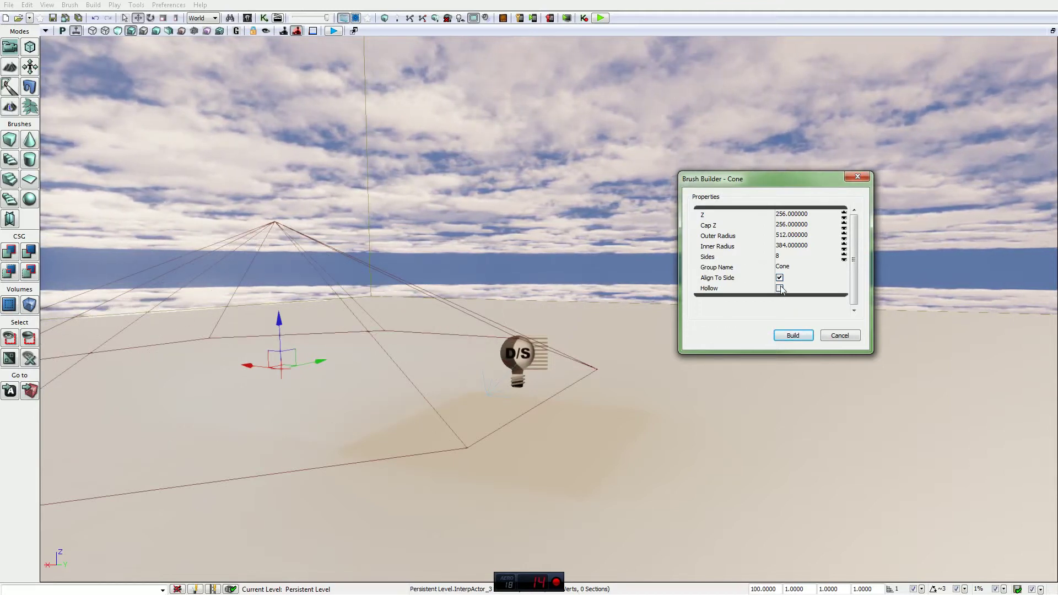
click(780, 288)
click(781, 288)
click(780, 289)
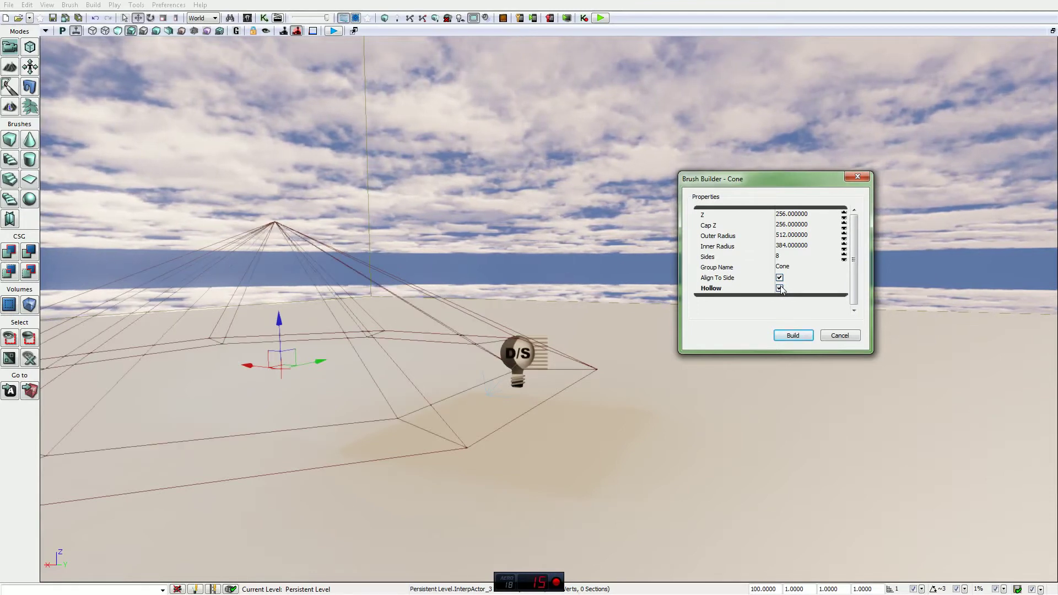
click(780, 278)
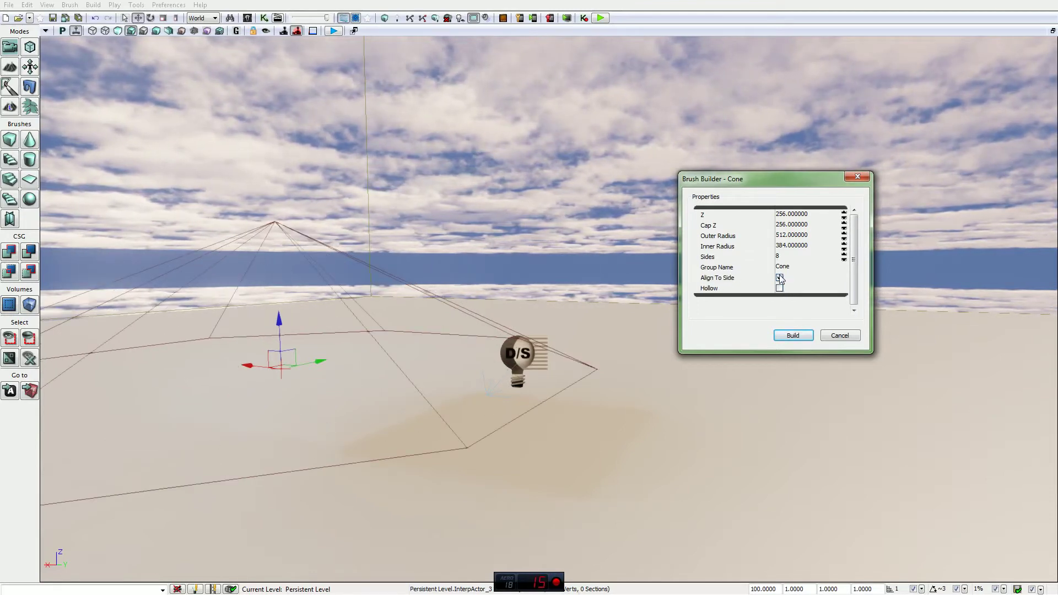
click(780, 278)
click(781, 278)
click(780, 278)
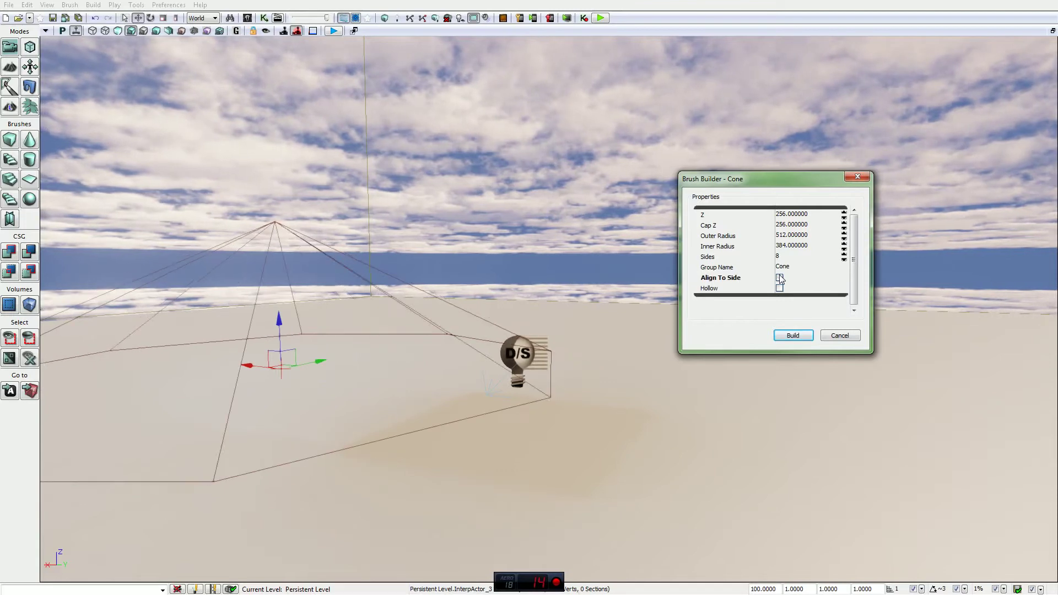
click(838, 336)
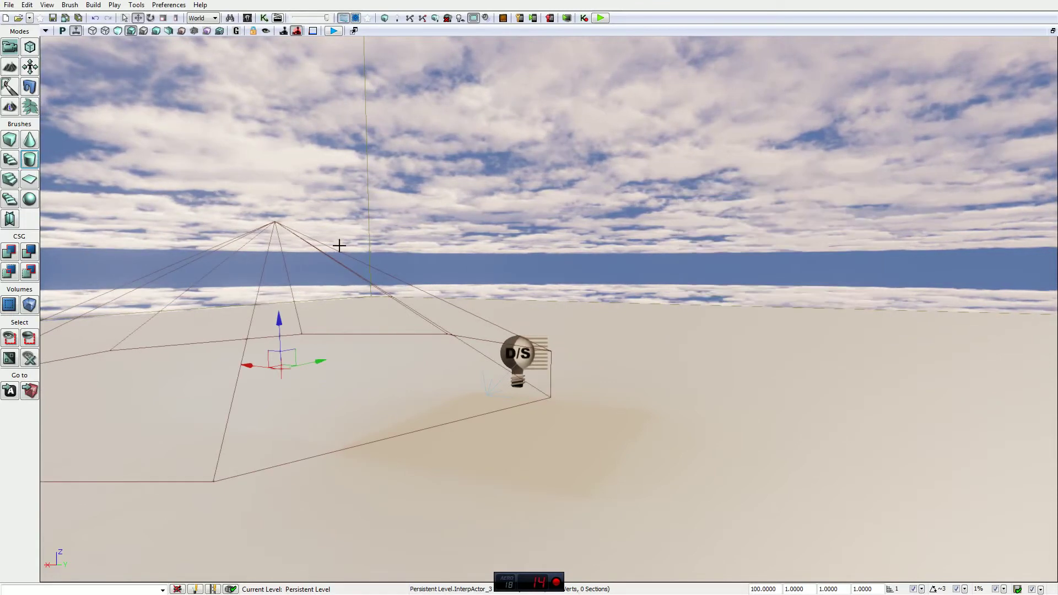
Step: Try the crossed-planes volumetric brush and the curved staircase, and shape the builder brush as a sphere
click(14, 217)
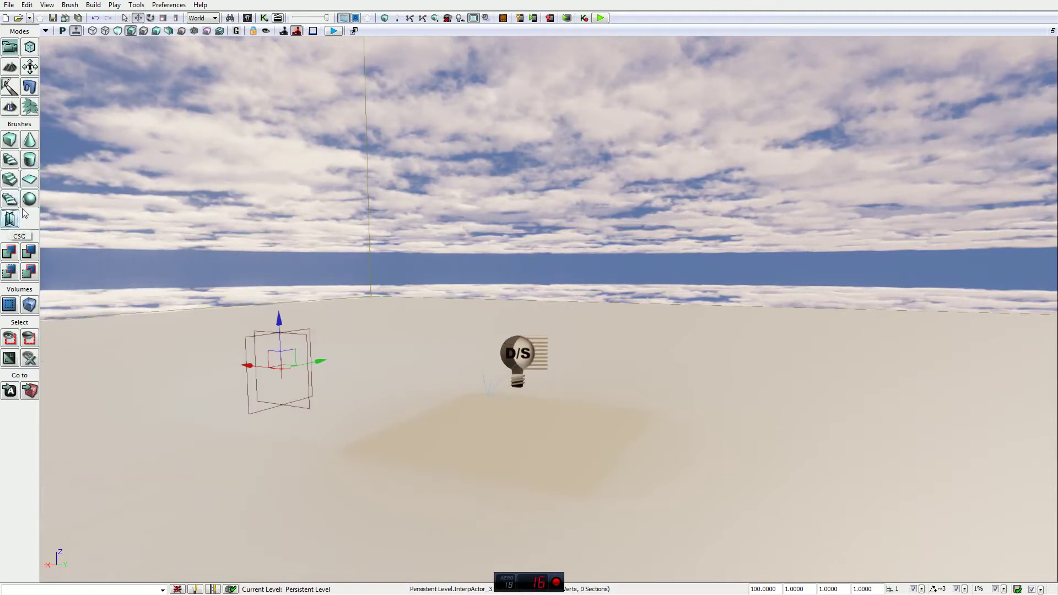
click(29, 200)
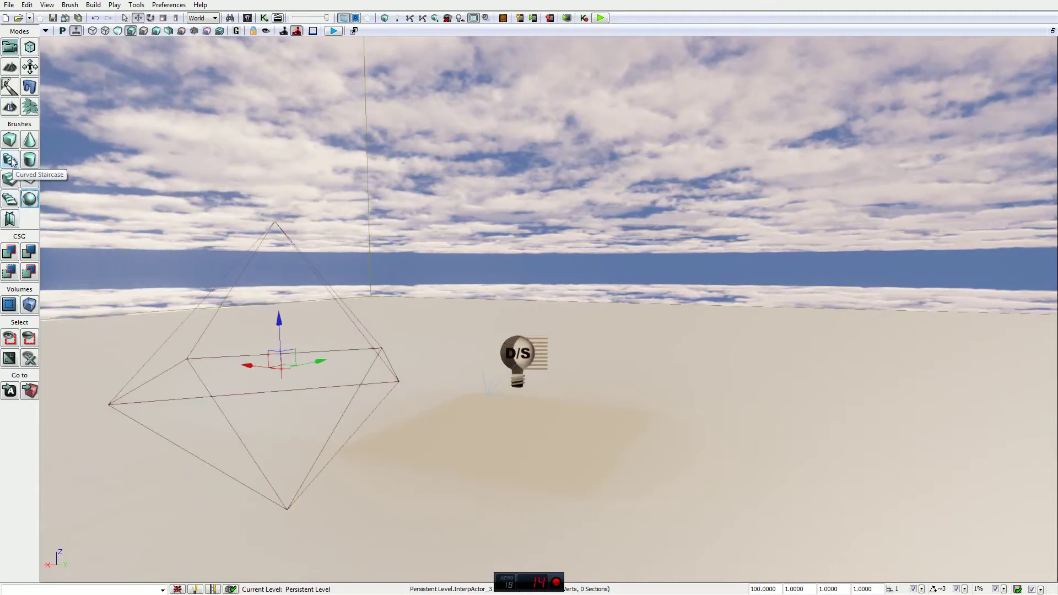
click(10, 159)
click(29, 202)
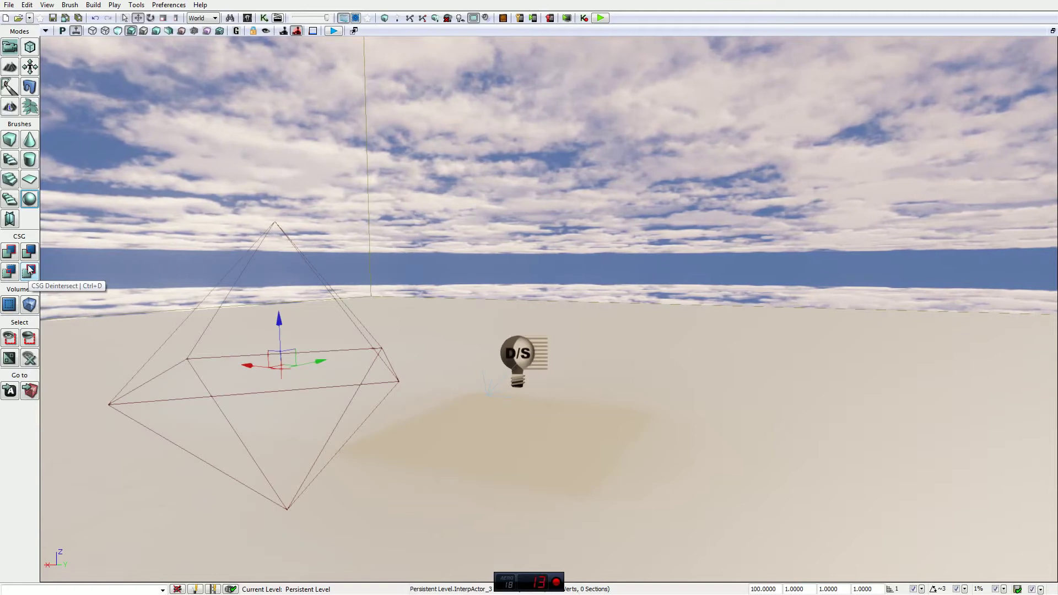
Step: Review the Add Special brush options, cancel them, and view the list of available volume types without adding one
click(10, 304)
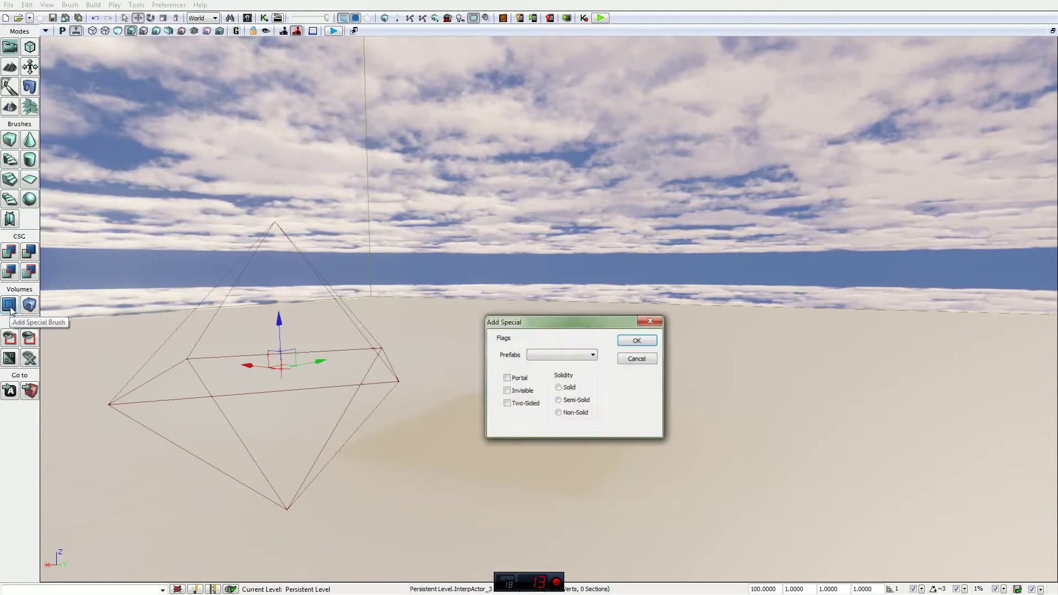
click(593, 356)
click(651, 362)
click(641, 361)
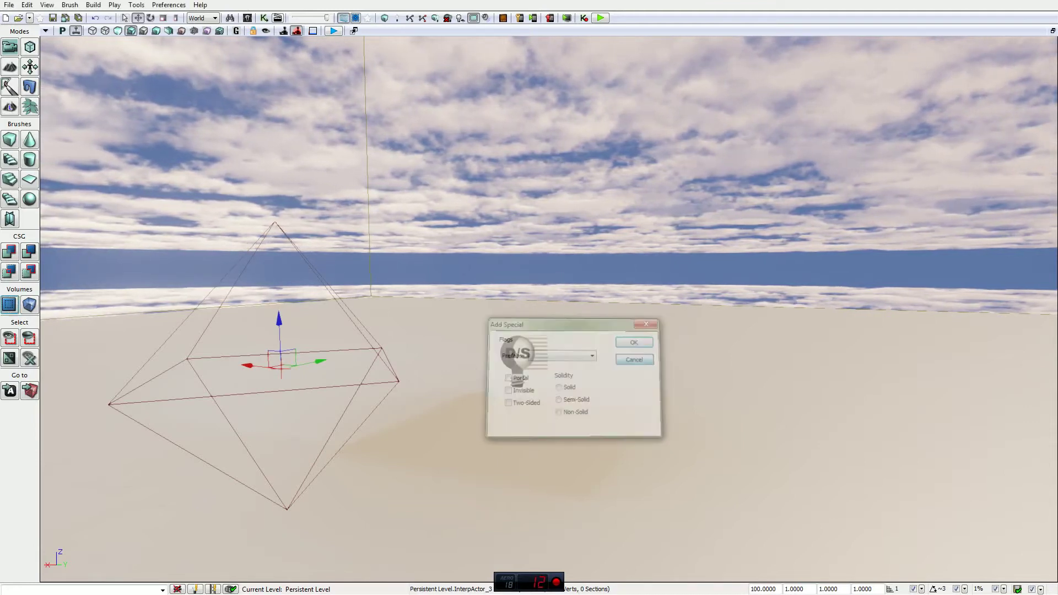
right_click(29, 305)
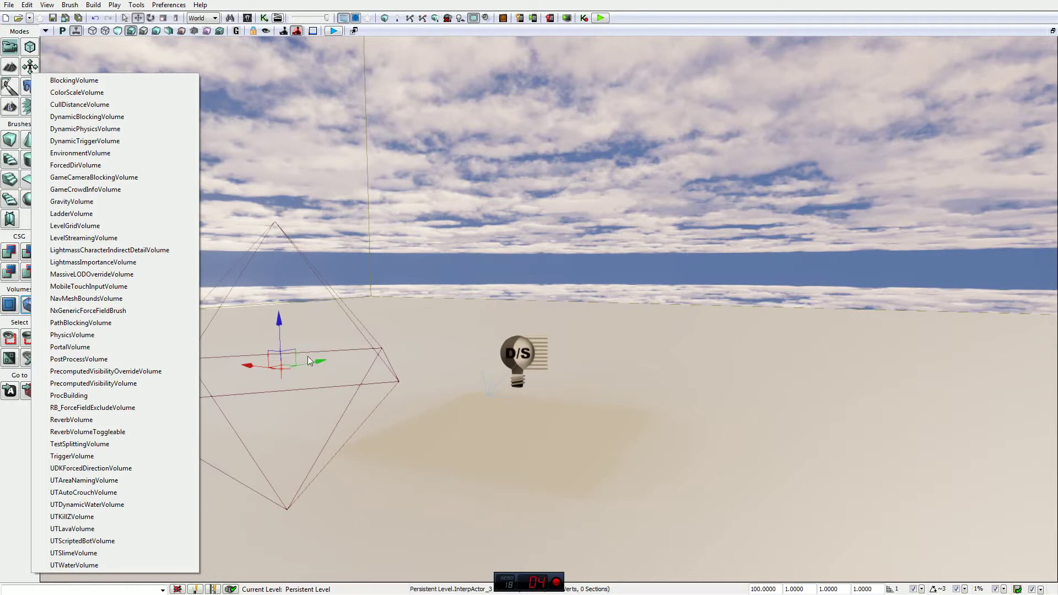
click(16, 441)
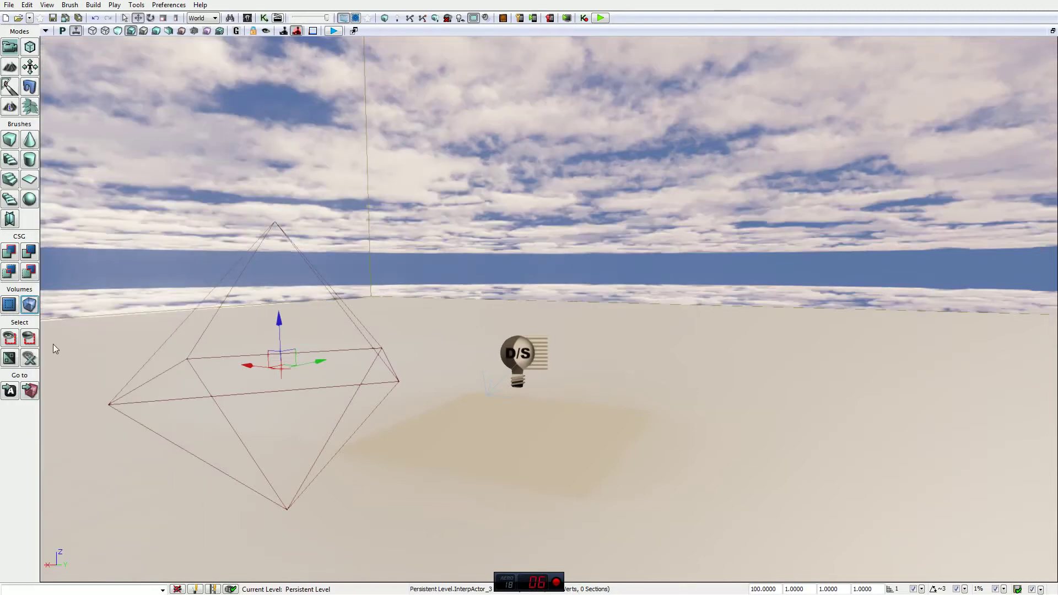
Step: Try showing only the selected object and hiding the selection, and show all objects again
click(12, 342)
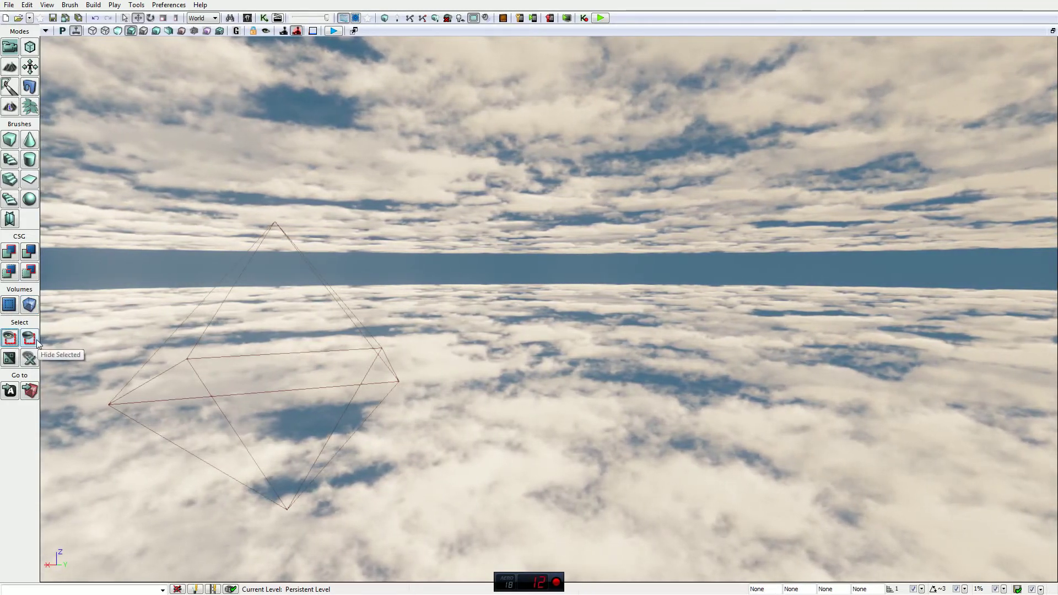
click(29, 338)
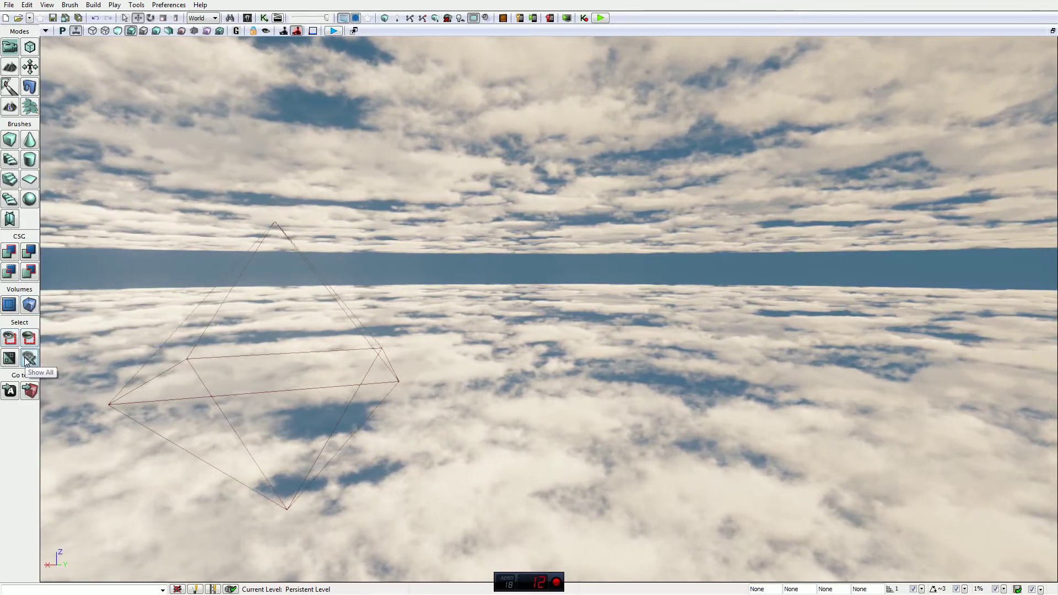
click(27, 360)
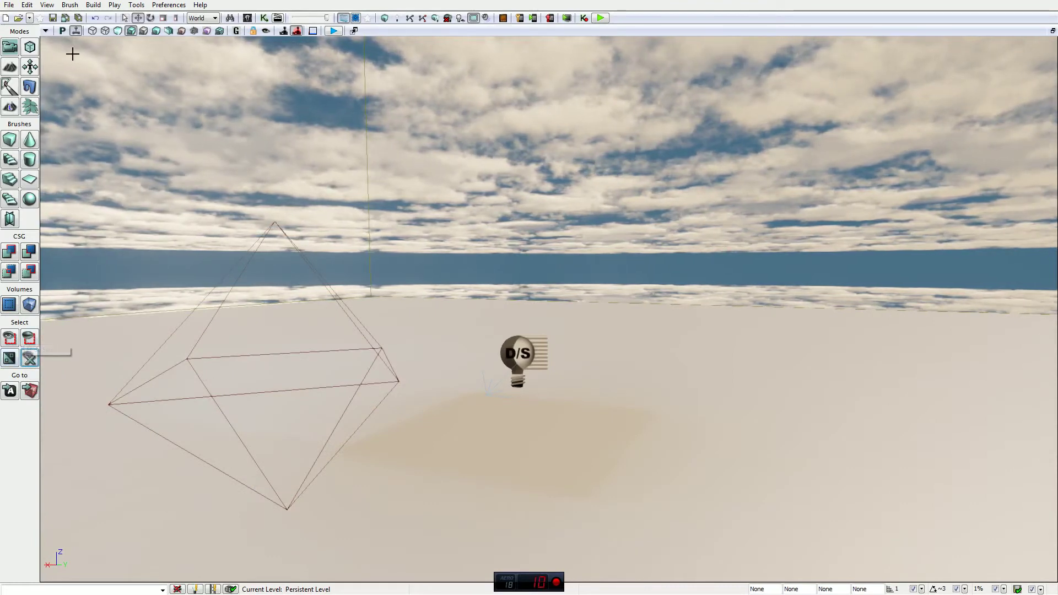
click(44, 7)
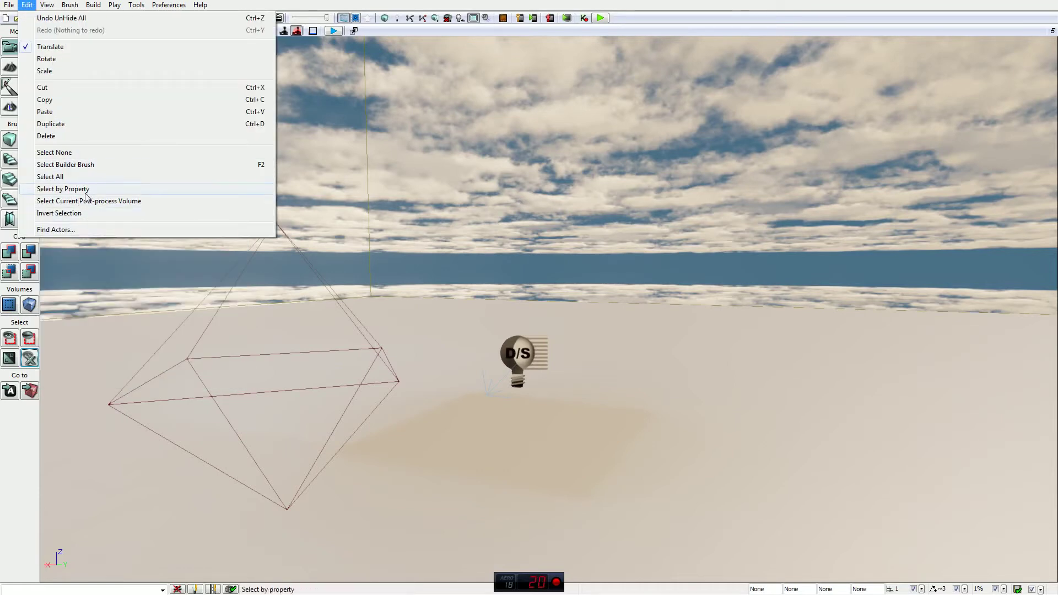
click(16, 414)
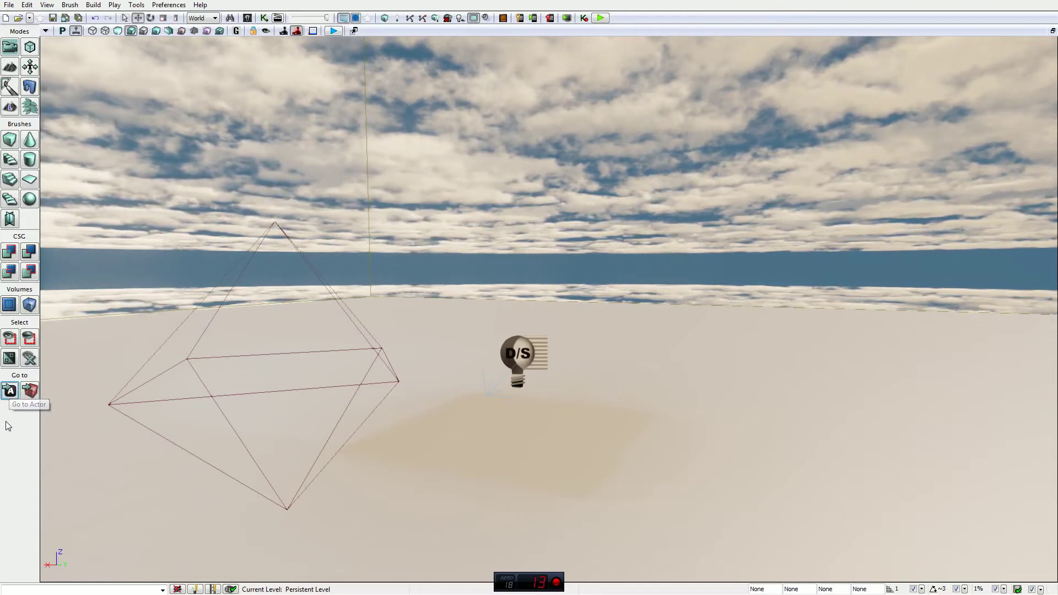
Step: Go to the builder brush, turn the view away from it, and refocus on the builder brush from different view directions
click(30, 391)
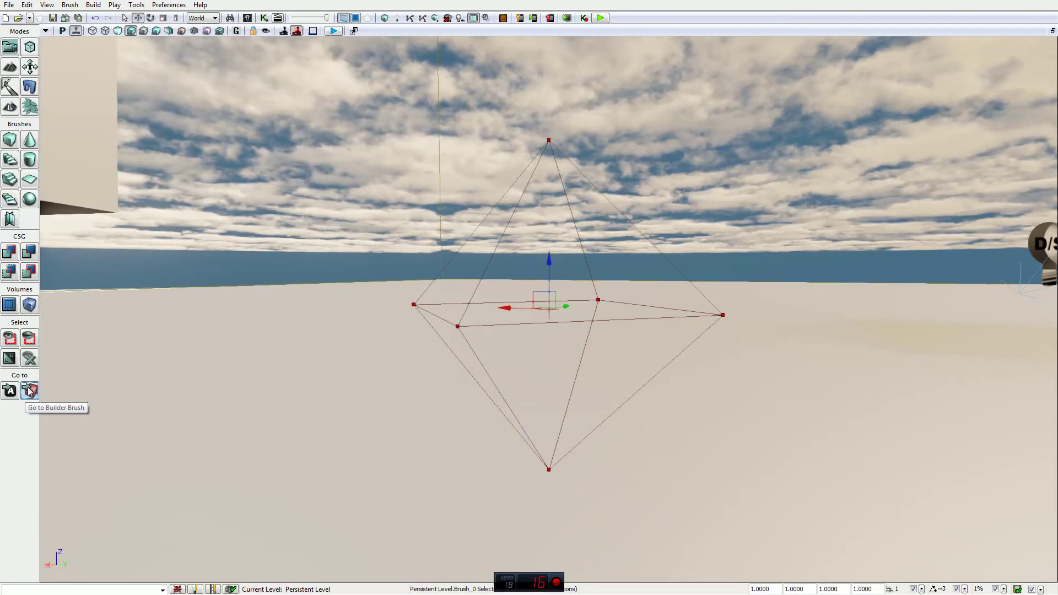
click(96, 164)
right_drag(305, 255, 165, 243)
click(33, 397)
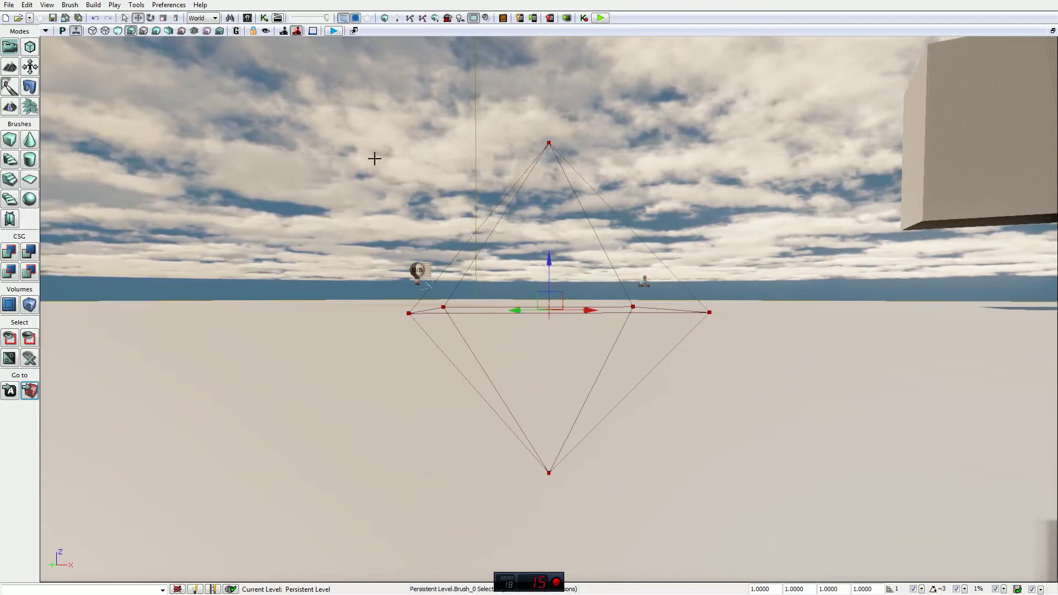
mouse_move(375, 159)
right_down()
mouse_move(551, 140)
mouse_move(717, 140)
right_up()
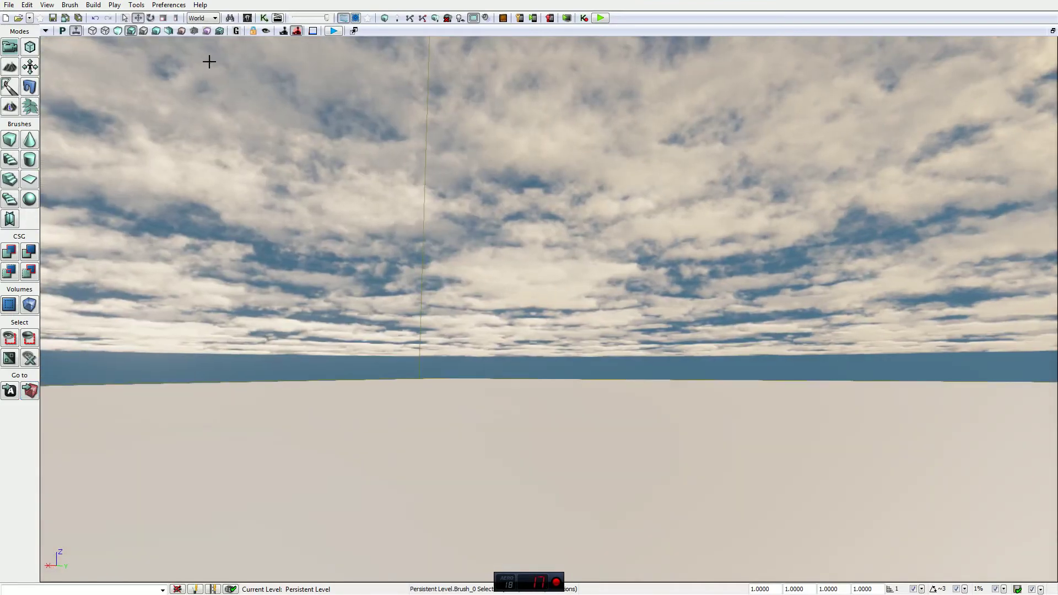
click(30, 392)
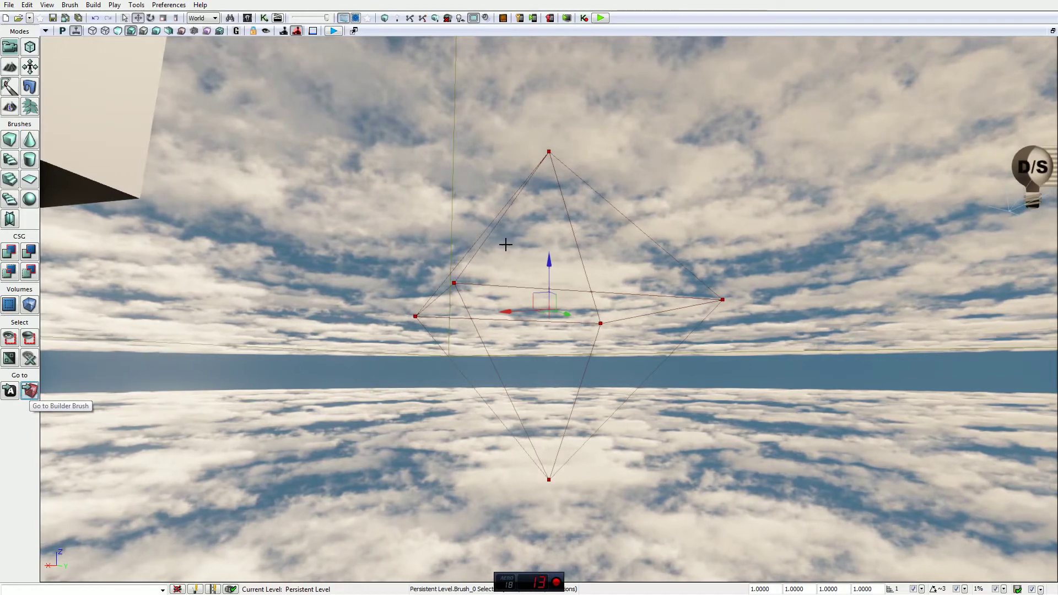
Step: Frame the cube, builder brush and player start together, and view the console command history list
mouse_move(503, 241)
right_down()
mouse_move(498, 215)
mouse_move(472, 275)
right_up()
key(w)
key(s)
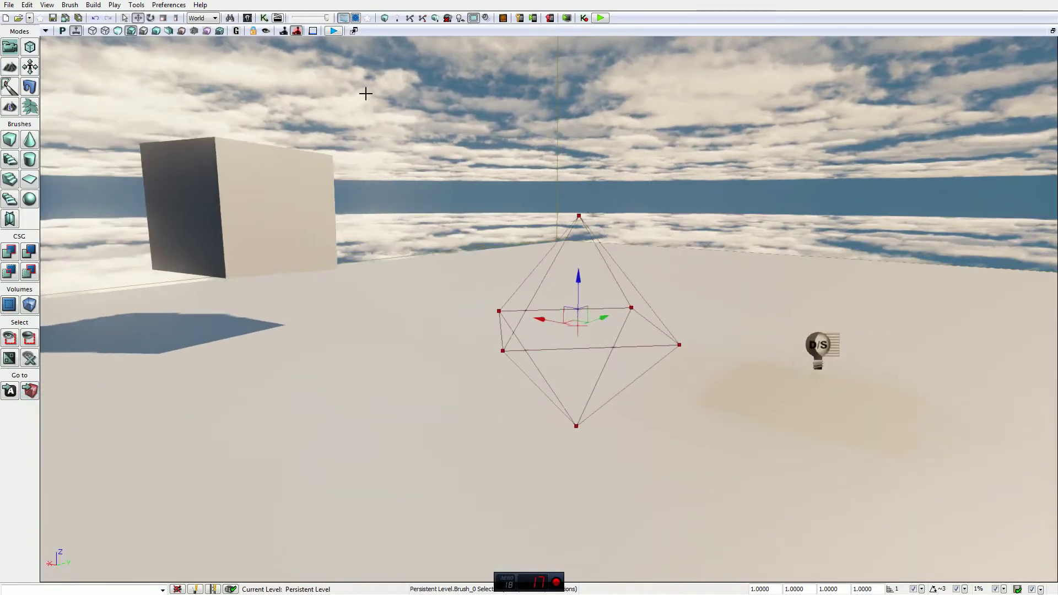
scroll(366, 94, down, 7)
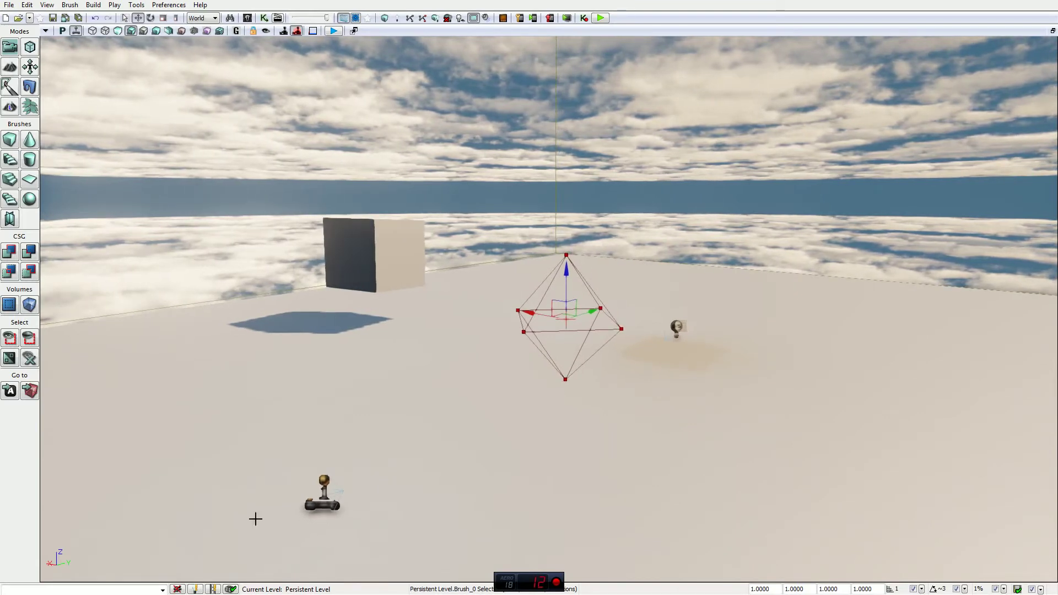
click(163, 591)
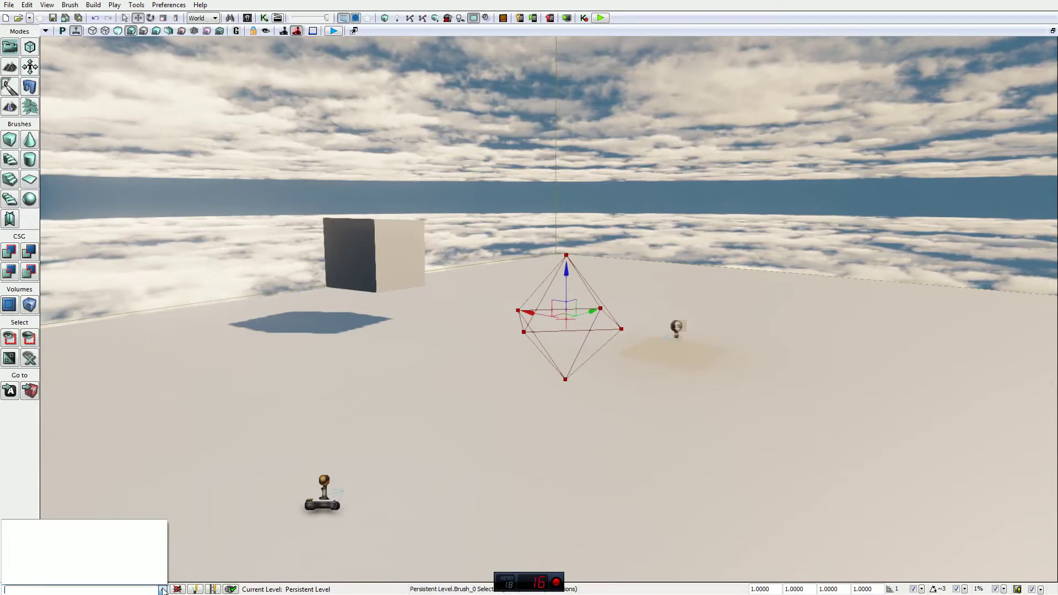
click(163, 591)
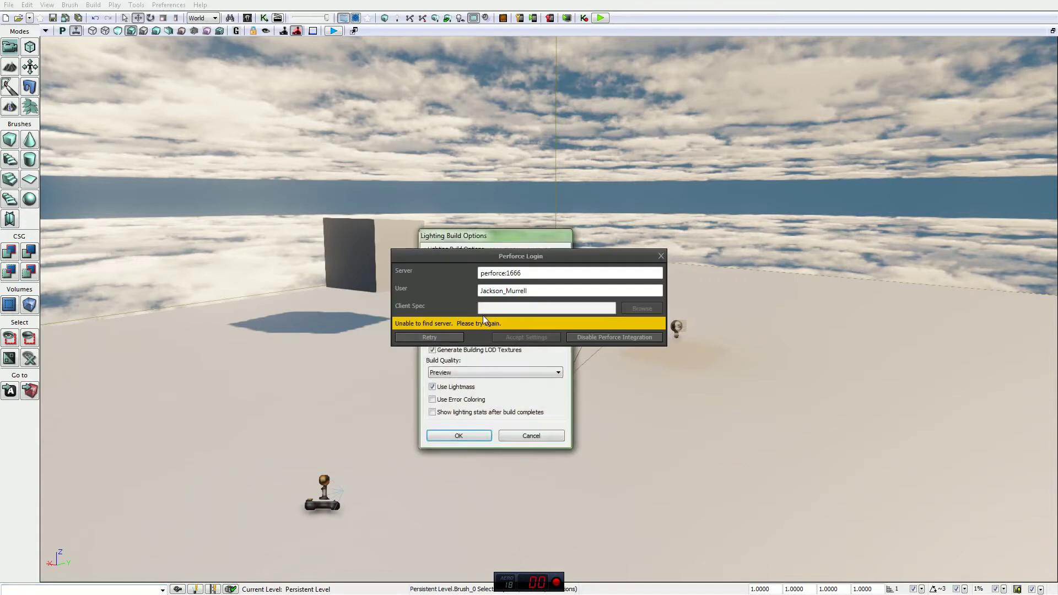
Step: Dismiss the Perforce login dialog and cancel the lighting build options
click(661, 256)
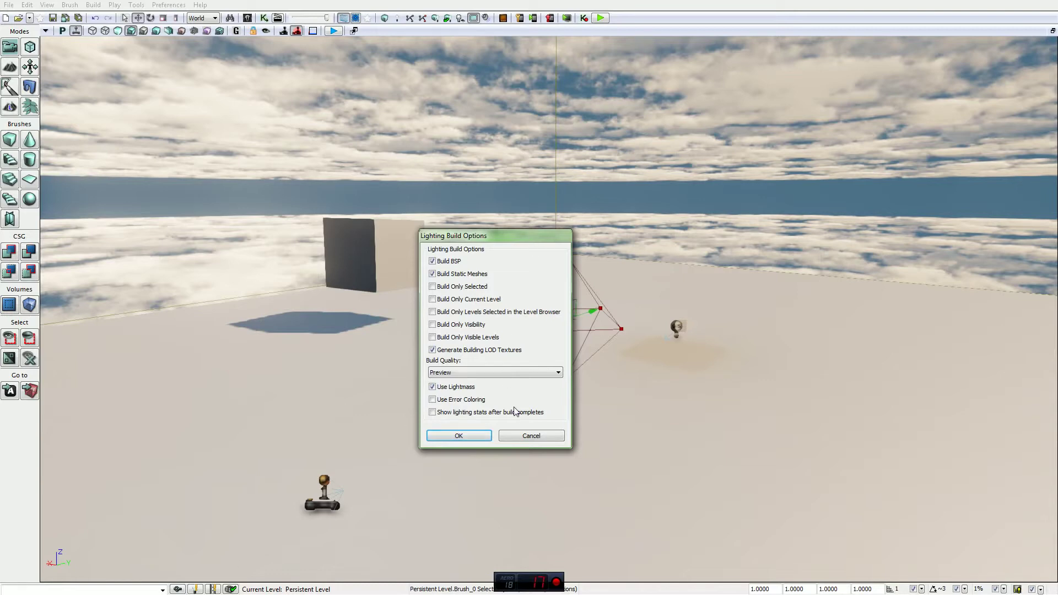
click(526, 438)
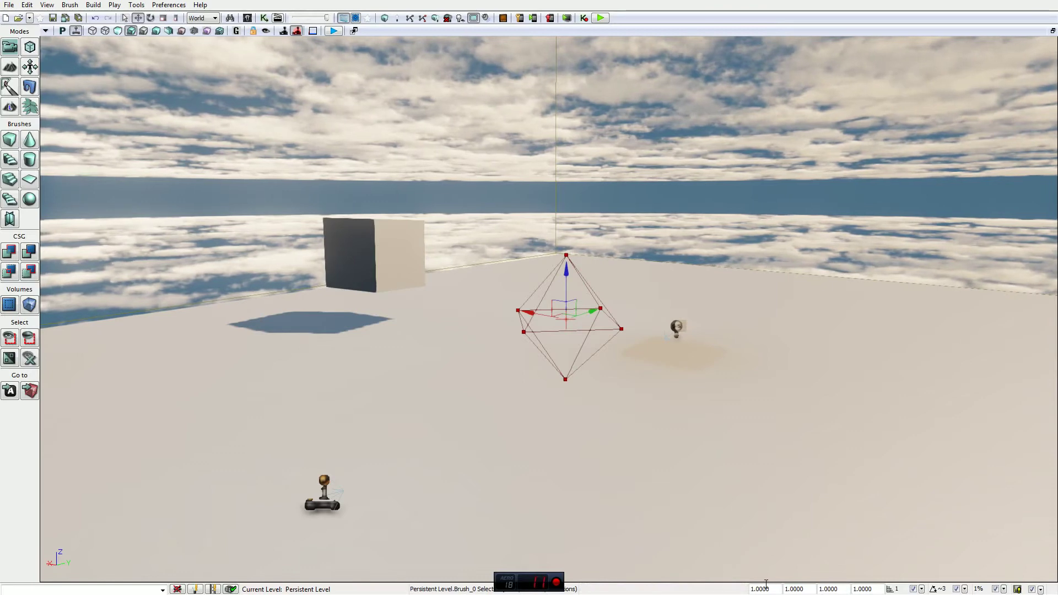
Step: Try an overall DrawScale of 10 on the cube and return it to 1
click(353, 257)
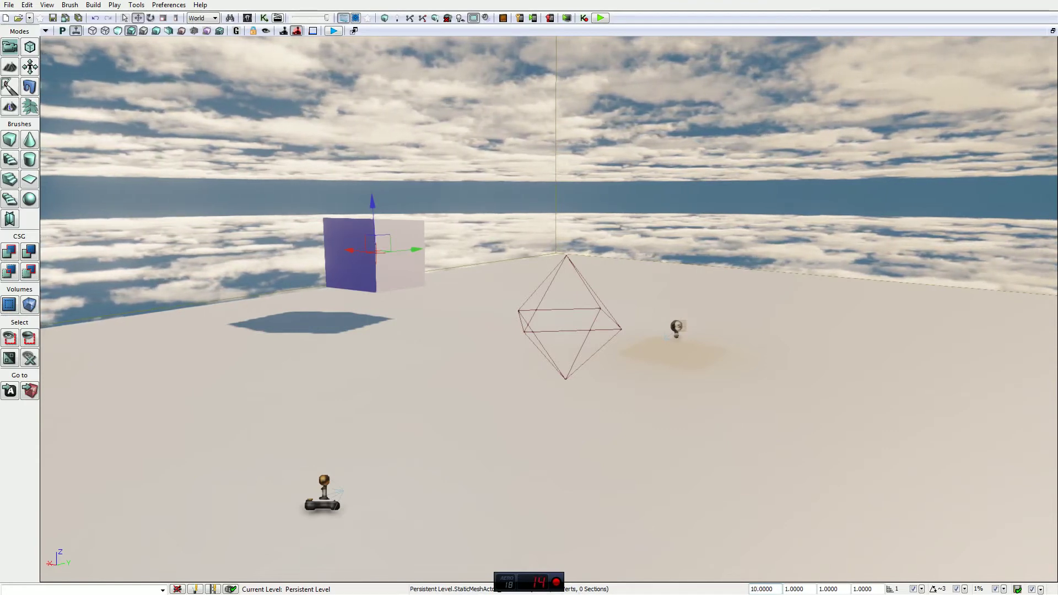
key(Return)
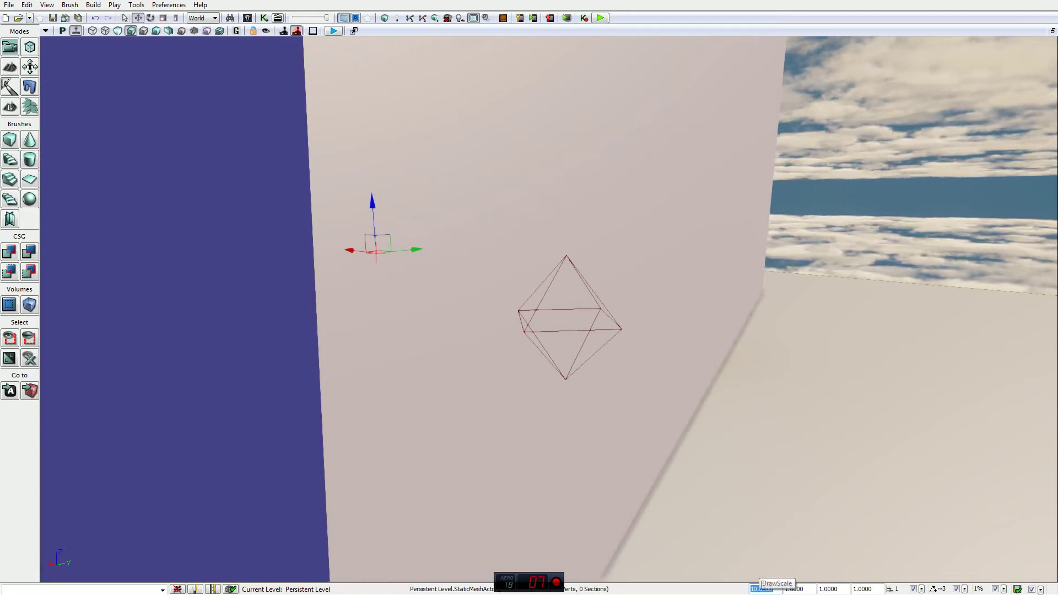
click(768, 589)
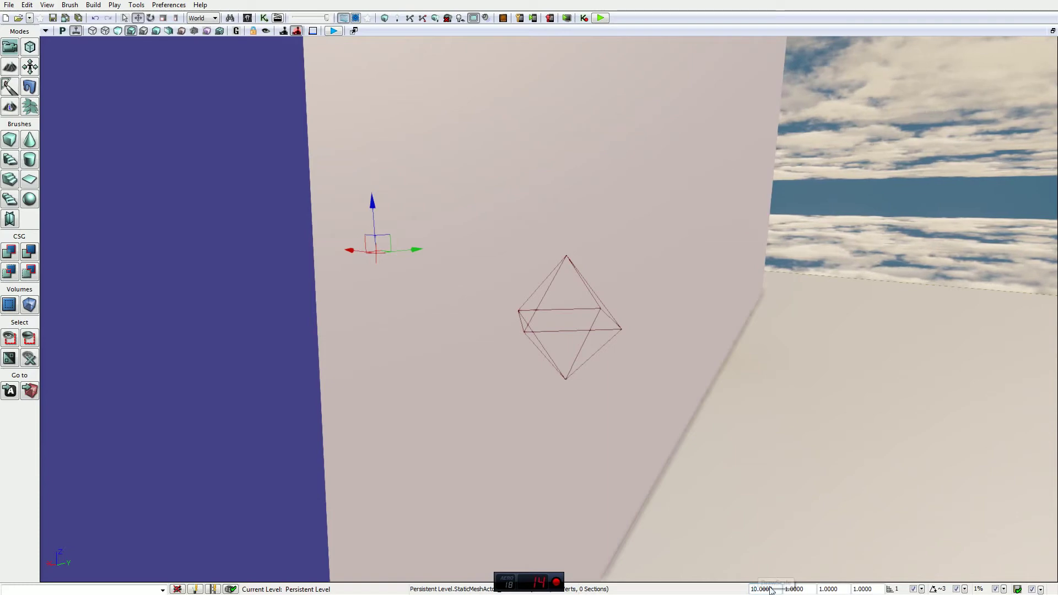
key(Return)
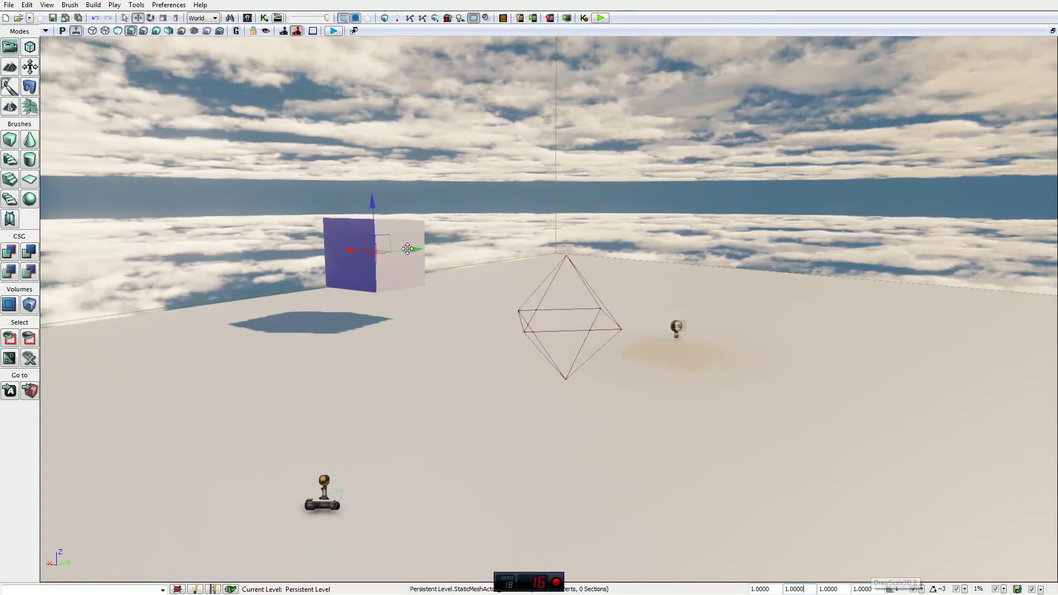
Step: Scale the cube up uniformly to about 5.28 with the scaling widget, and set its DrawScale3D Z to 2
click(165, 19)
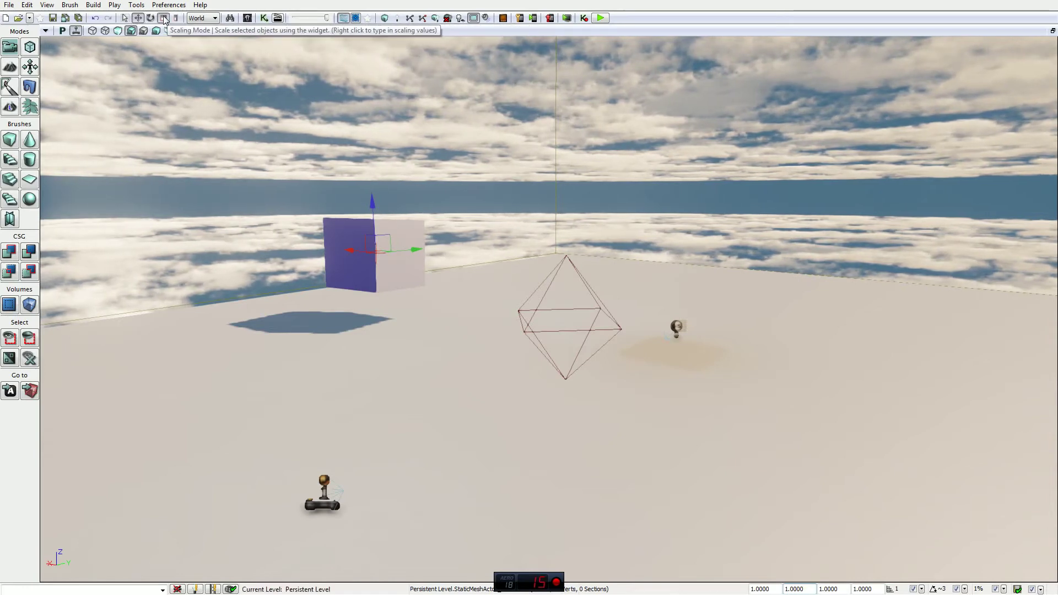
drag(373, 196, 372, 50)
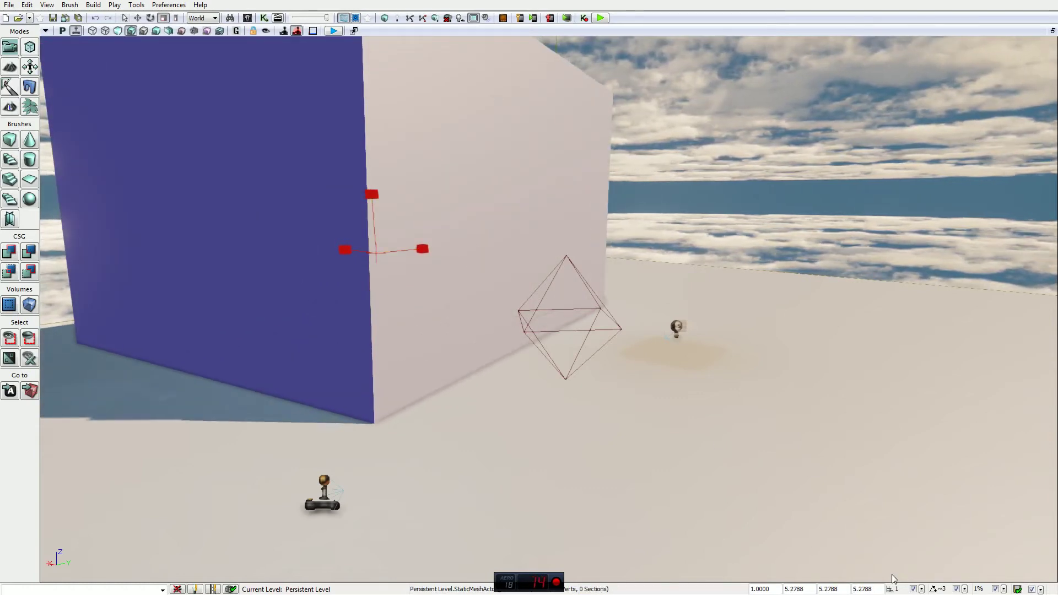
double_click(863, 589)
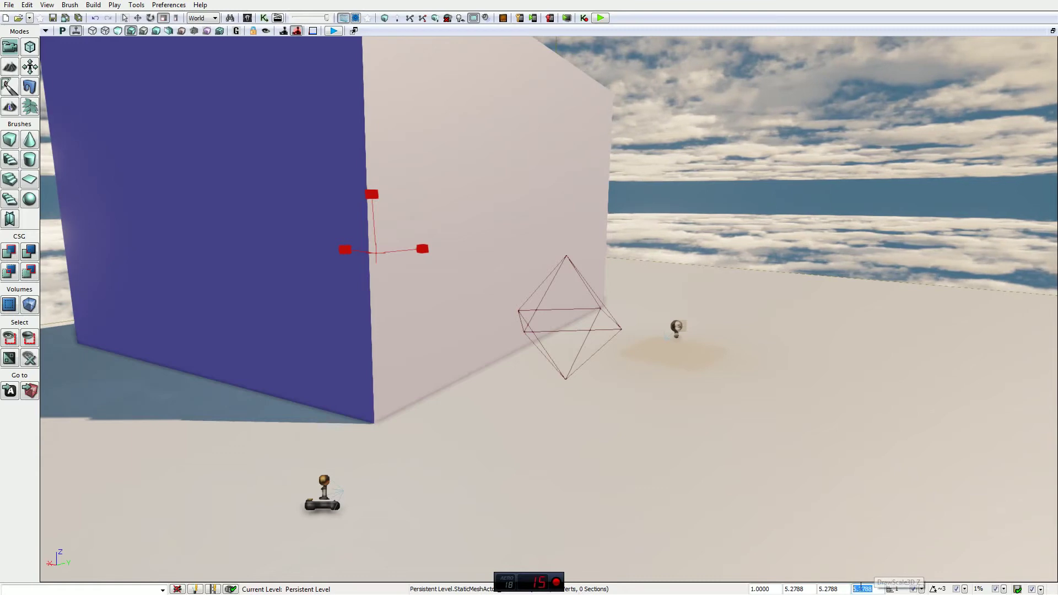
text(2)
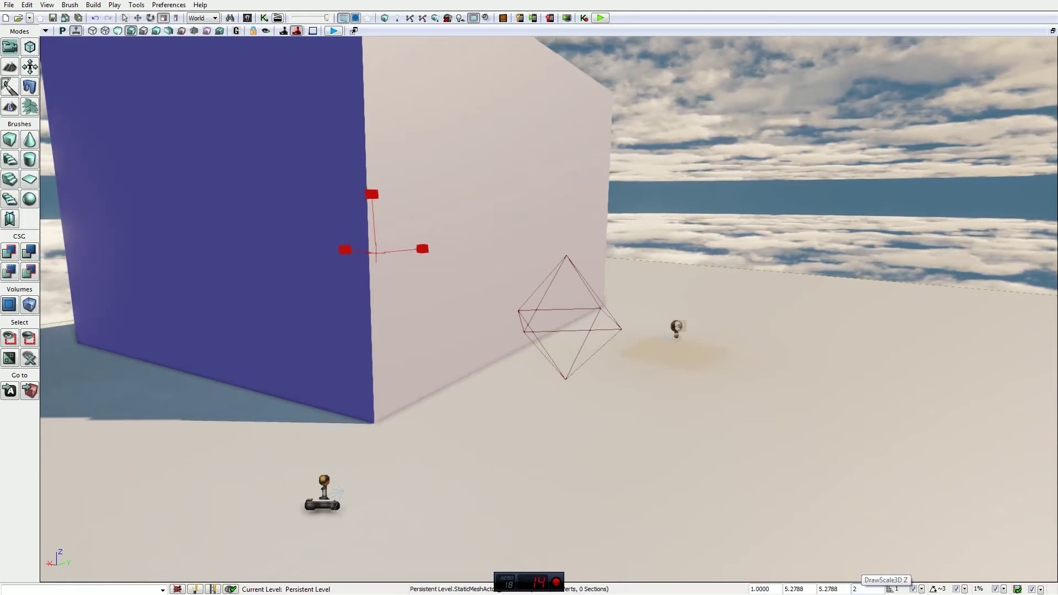
key(Return)
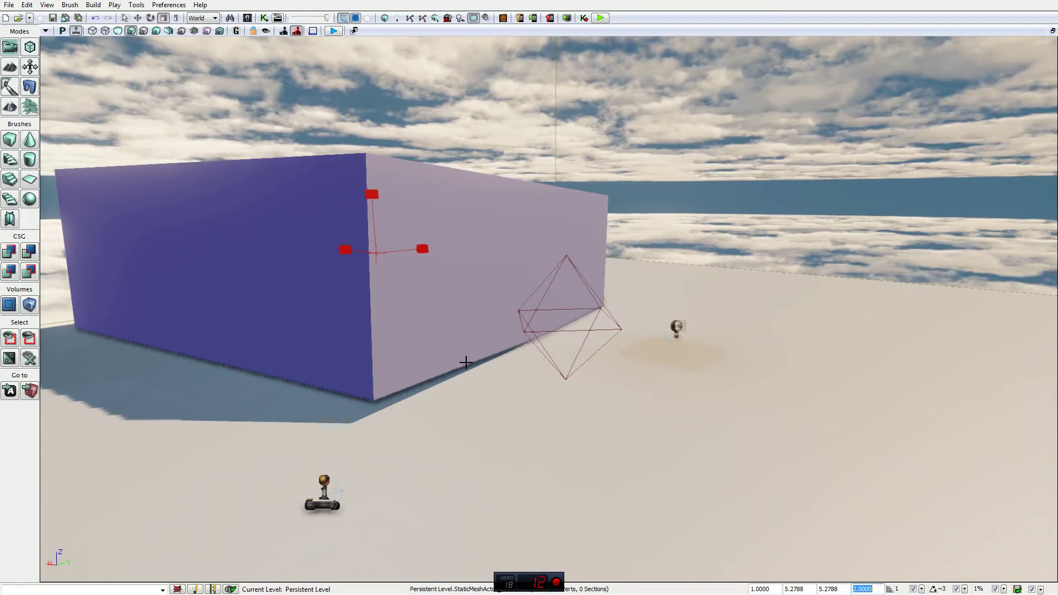
right_drag(466, 362, 515, 402)
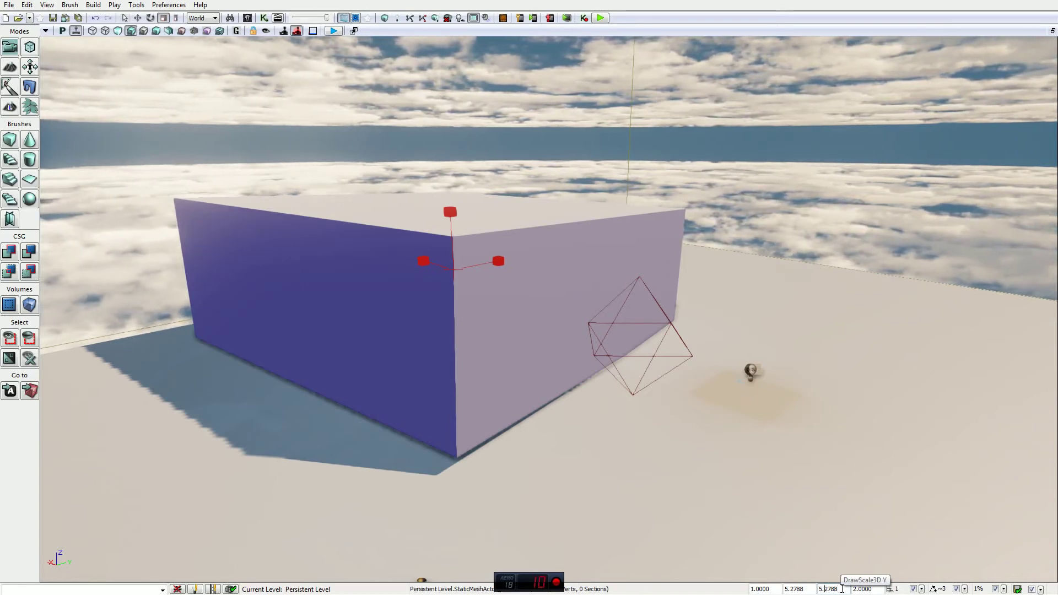
key(Right)
key(Right)
key(Right)
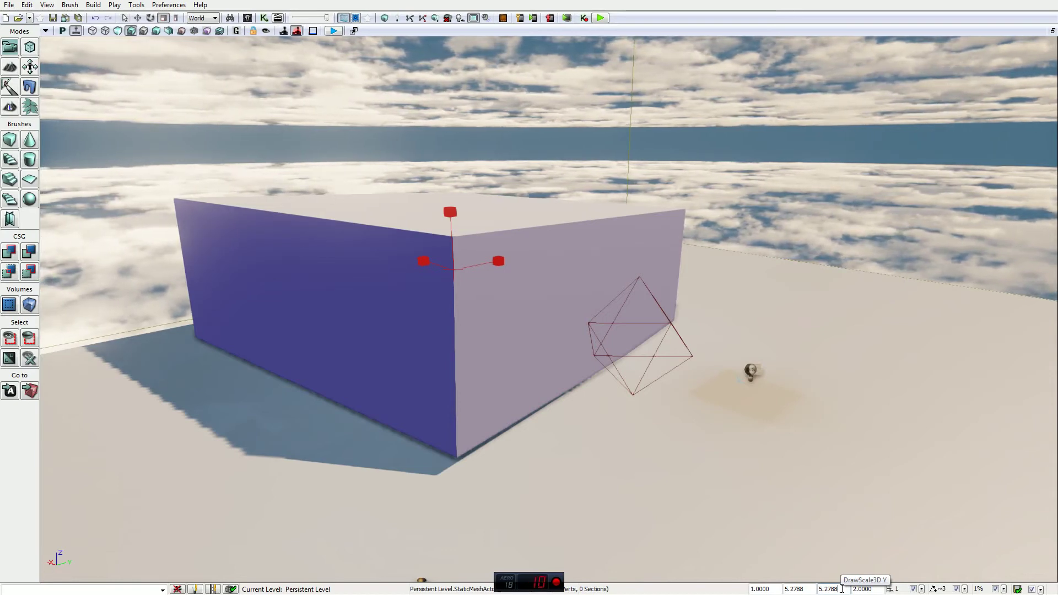
Step: Set the drag grid snap to 16 and move the scaled box along its Y axis in Translation mode
click(923, 589)
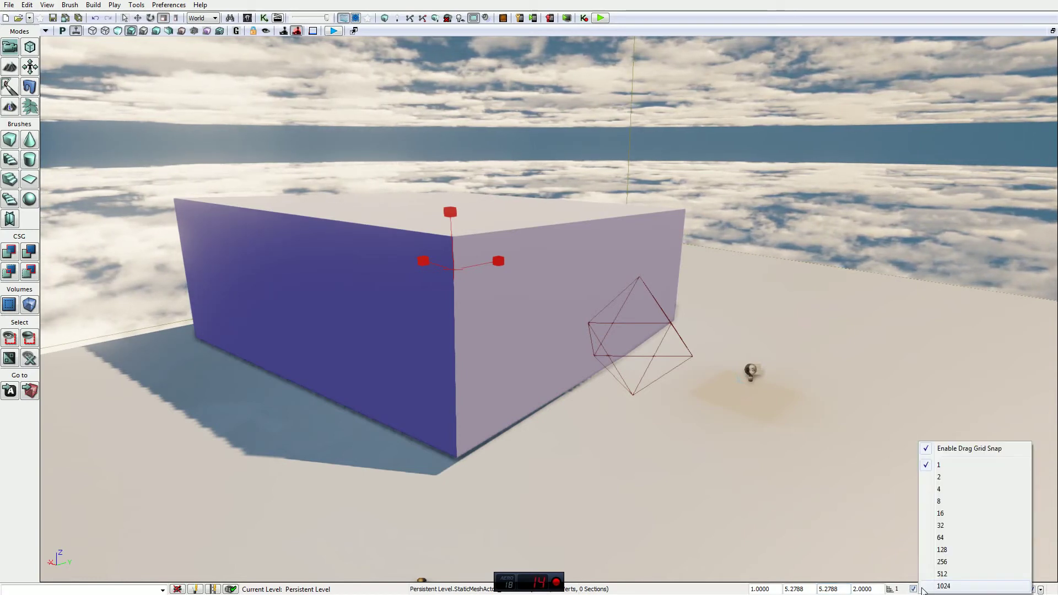
click(949, 515)
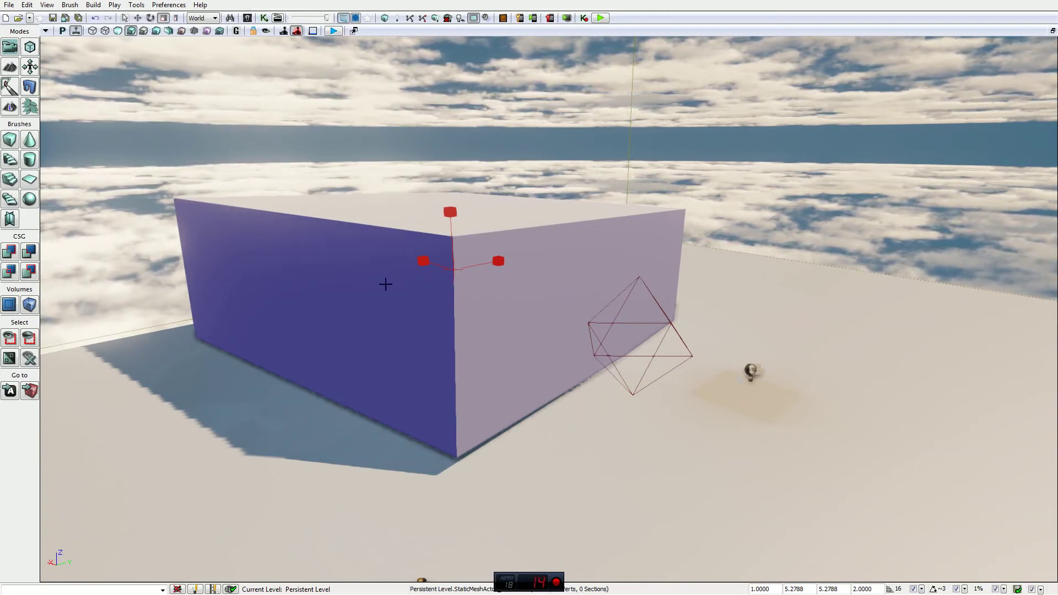
key(w)
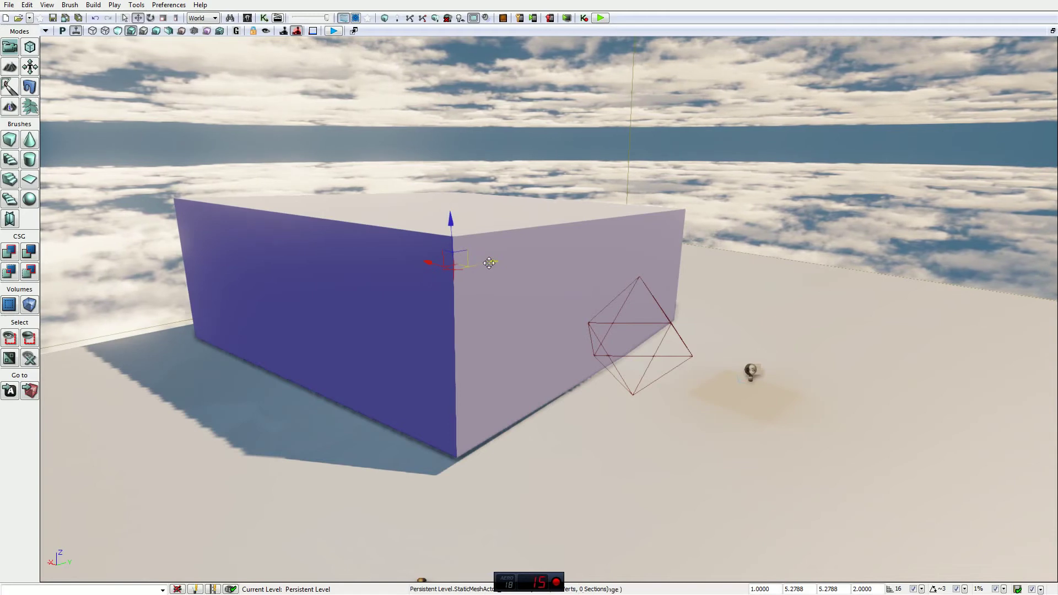
drag(492, 262, 513, 275)
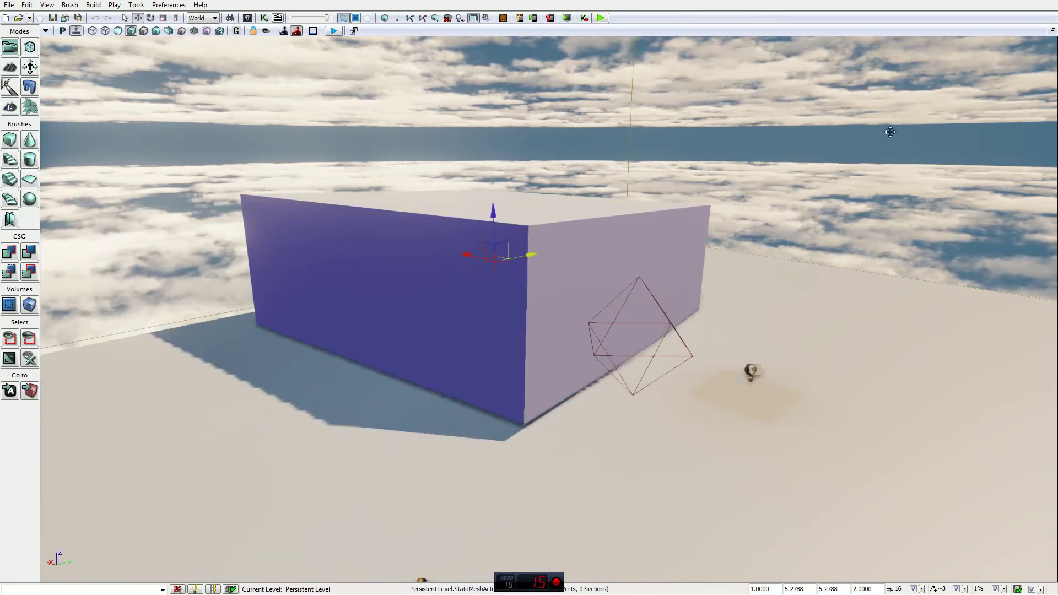
Step: Restore the four-viewport layout and set the drag grid snap to 1024
click(1053, 30)
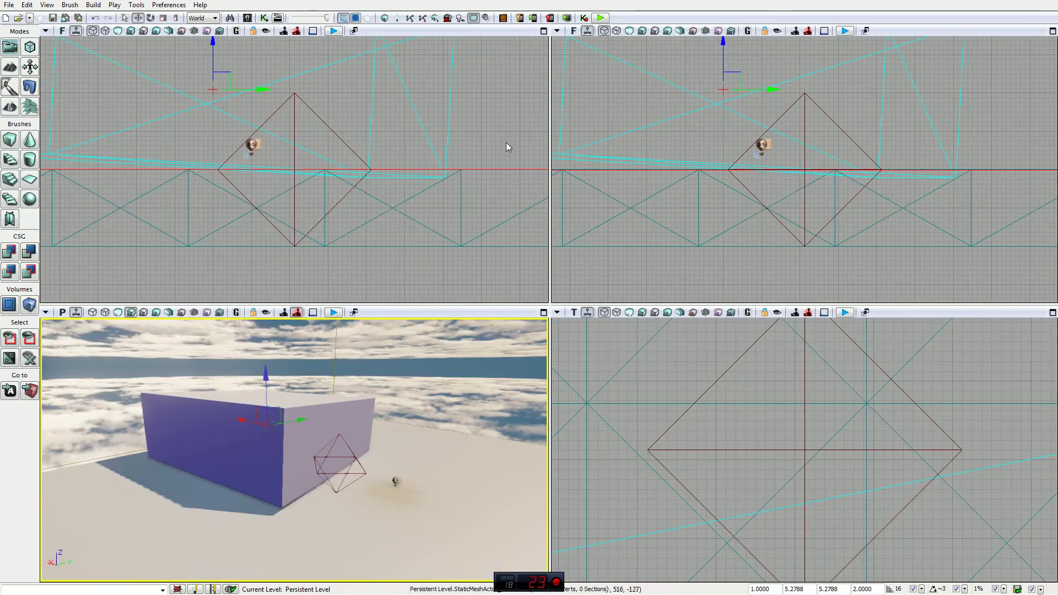
right_drag(309, 101, 438, 116)
scroll(361, 215, up, 3)
scroll(383, 275, up, 3)
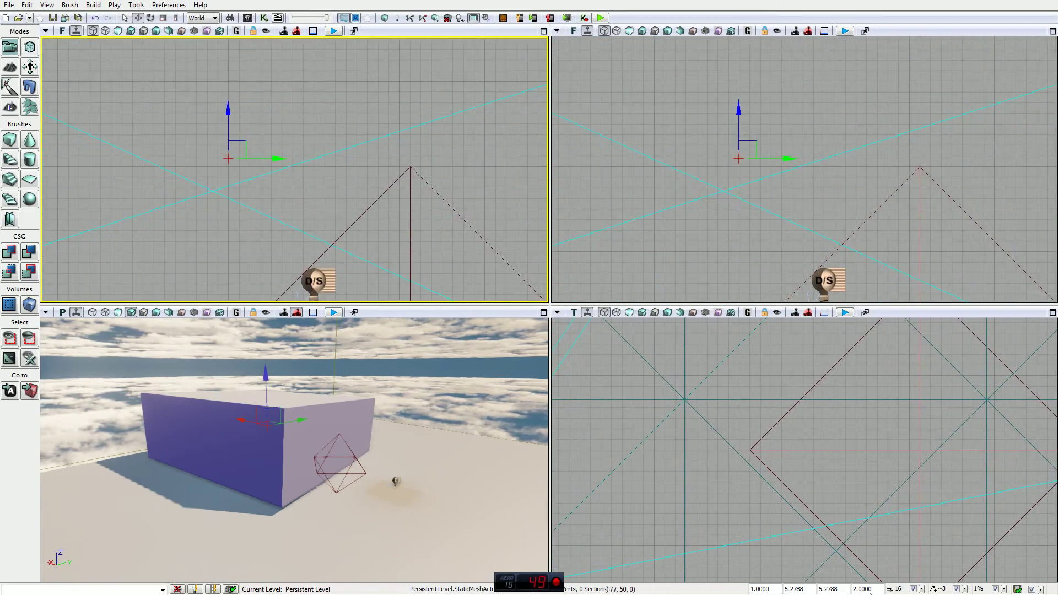
click(922, 590)
click(943, 582)
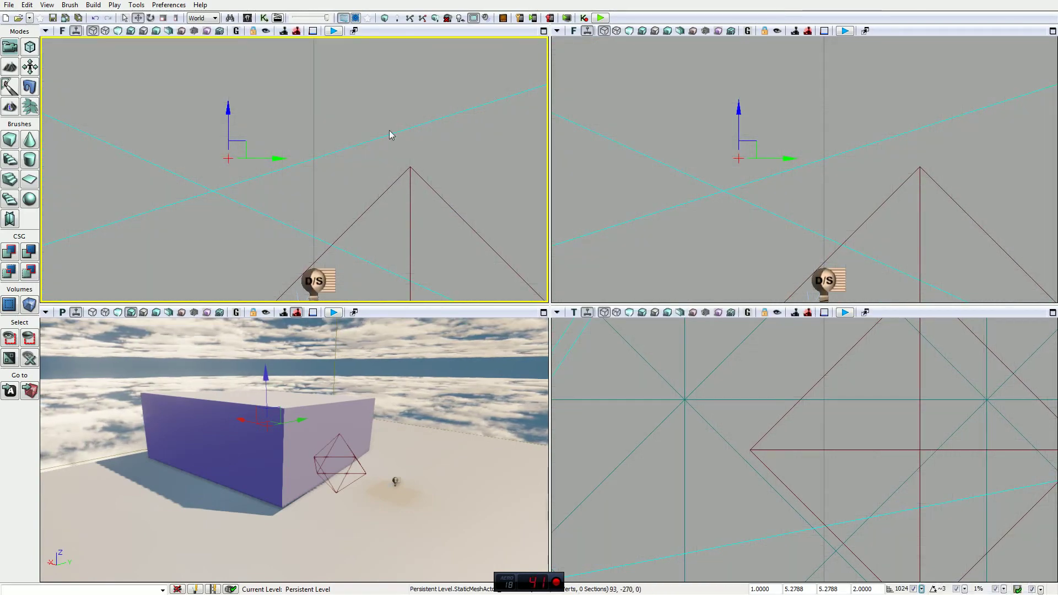
Step: Move the box along the Y axis using the 1024-unit grid snap
scroll(380, 195, down, 8)
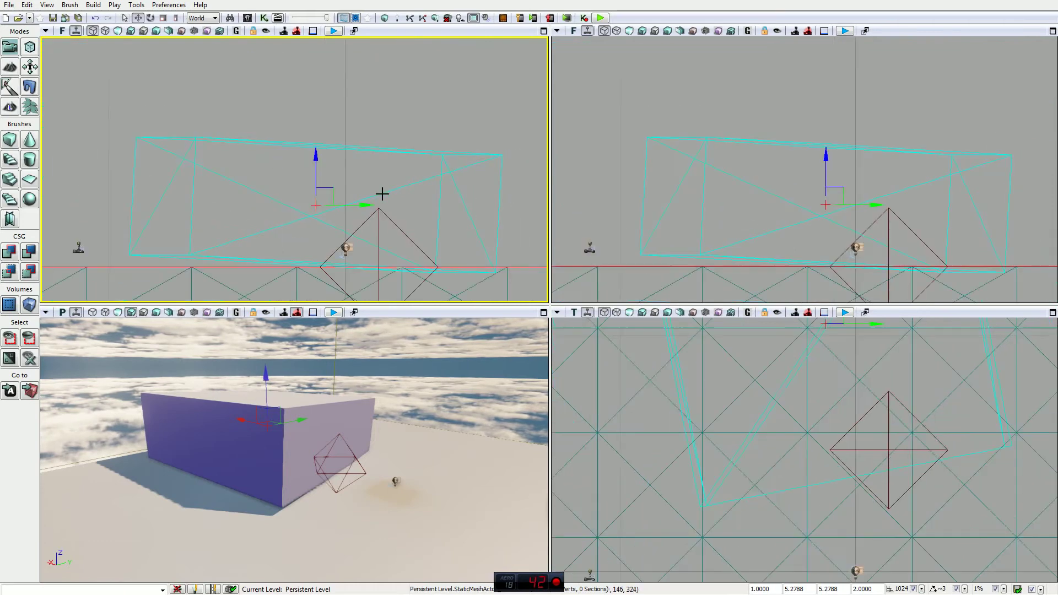
scroll(392, 190, down, 3)
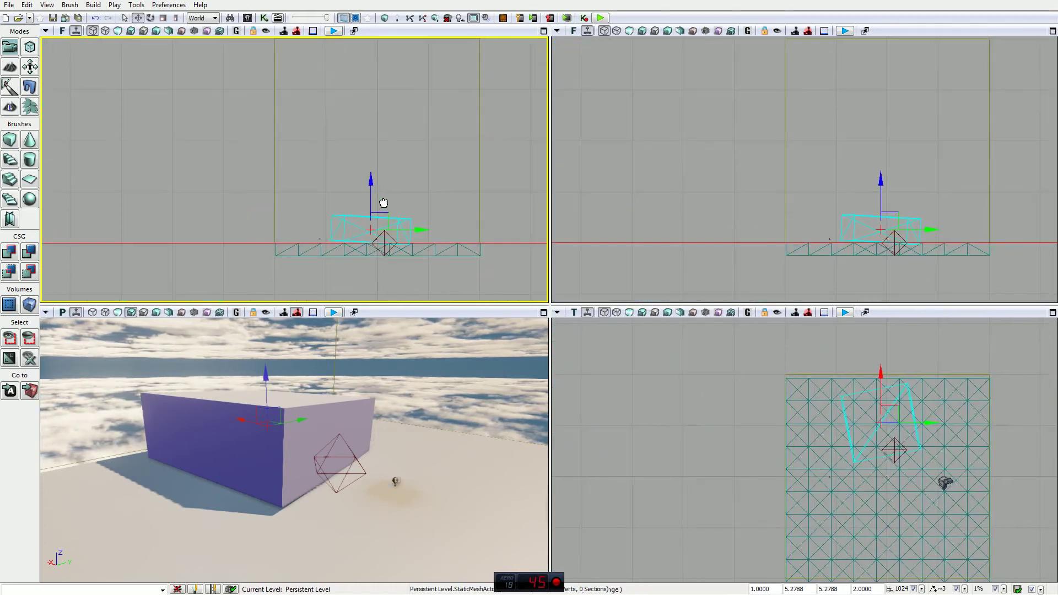
click(301, 420)
mouse_move(346, 403)
mouse_down()
mouse_move(377, 399)
mouse_move(339, 395)
mouse_move(341, 428)
mouse_up()
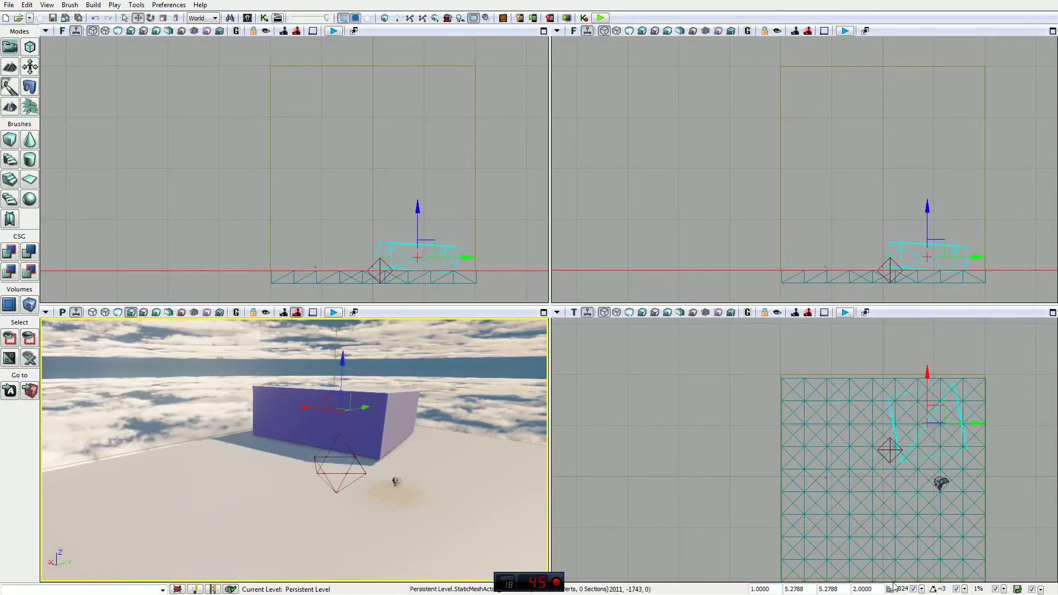
Step: Set the drag grid snap to 2 and inspect the finer grid around the box in the Front view
click(922, 589)
click(939, 477)
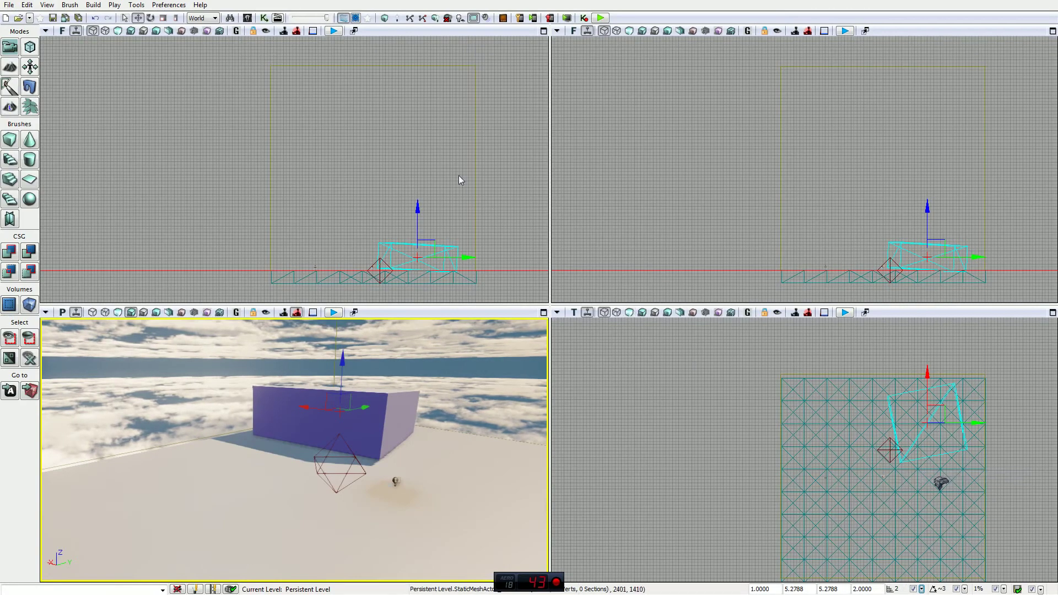
click(414, 184)
scroll(346, 291, up, 6)
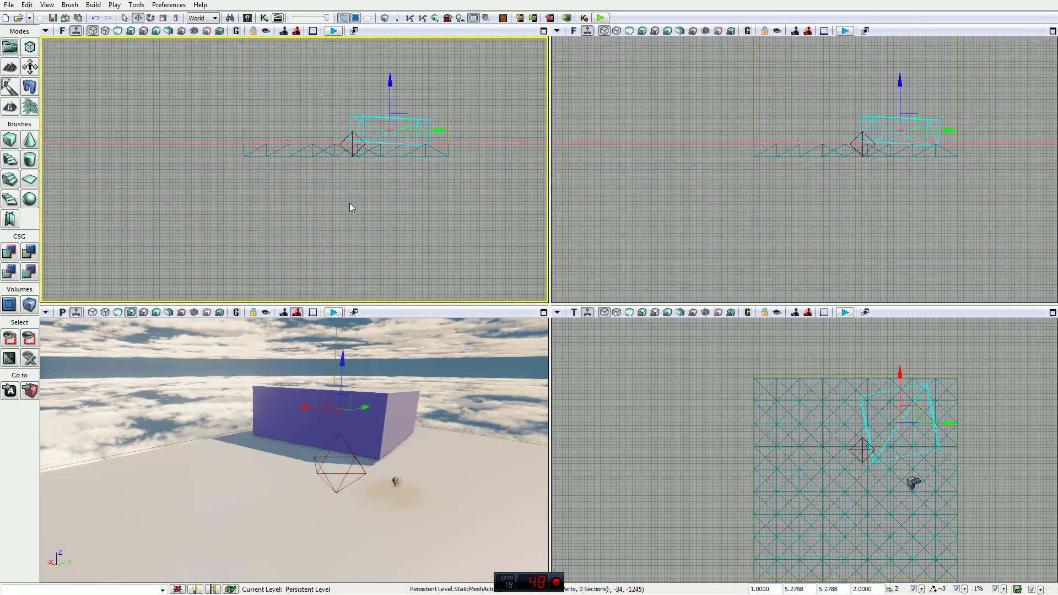
scroll(477, 62, up, 4)
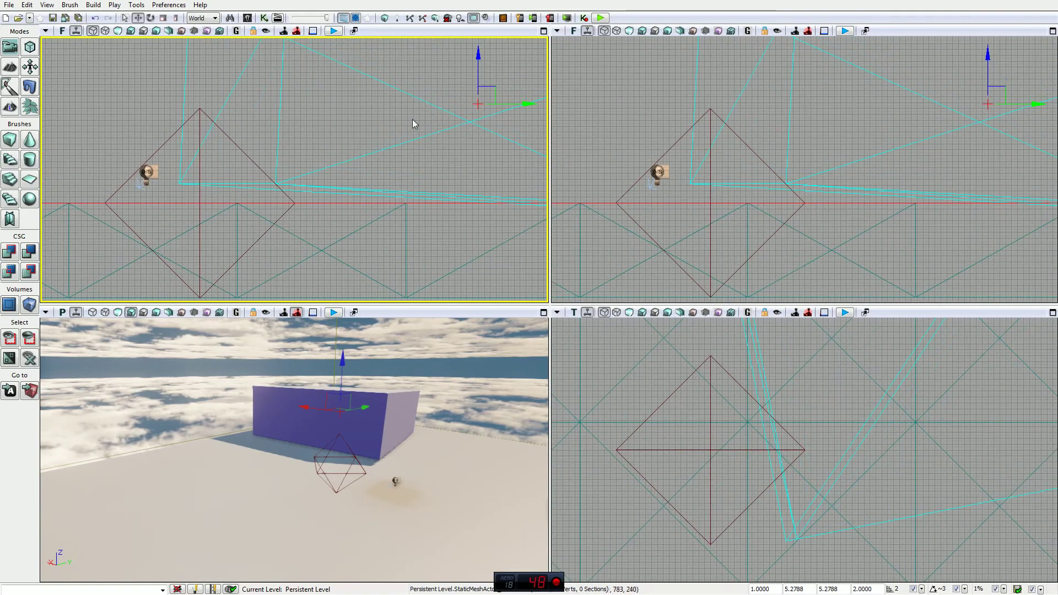
drag(413, 119, 260, 274)
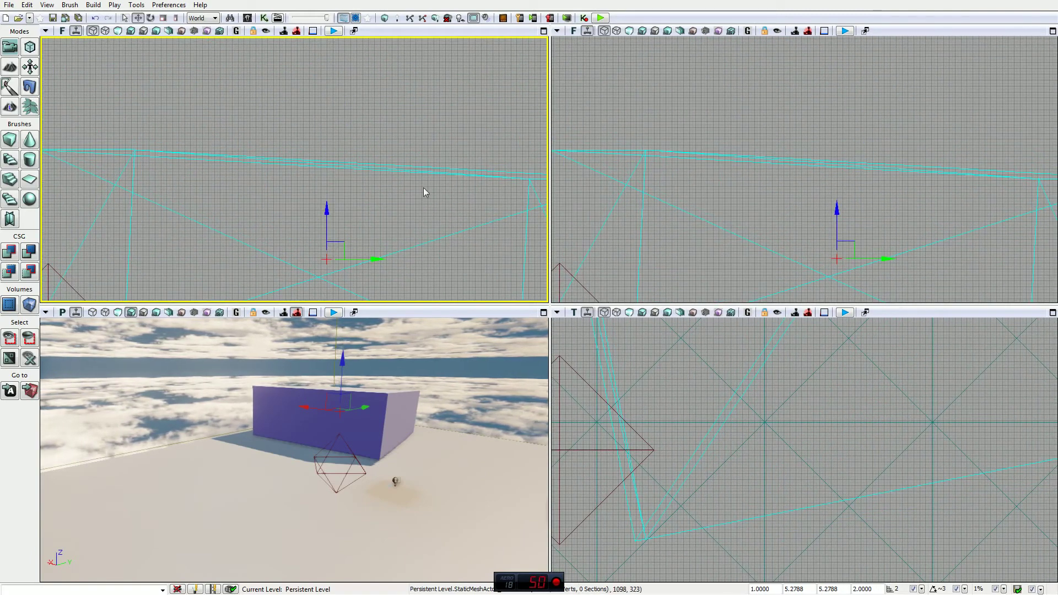
drag(440, 230, 738, 528)
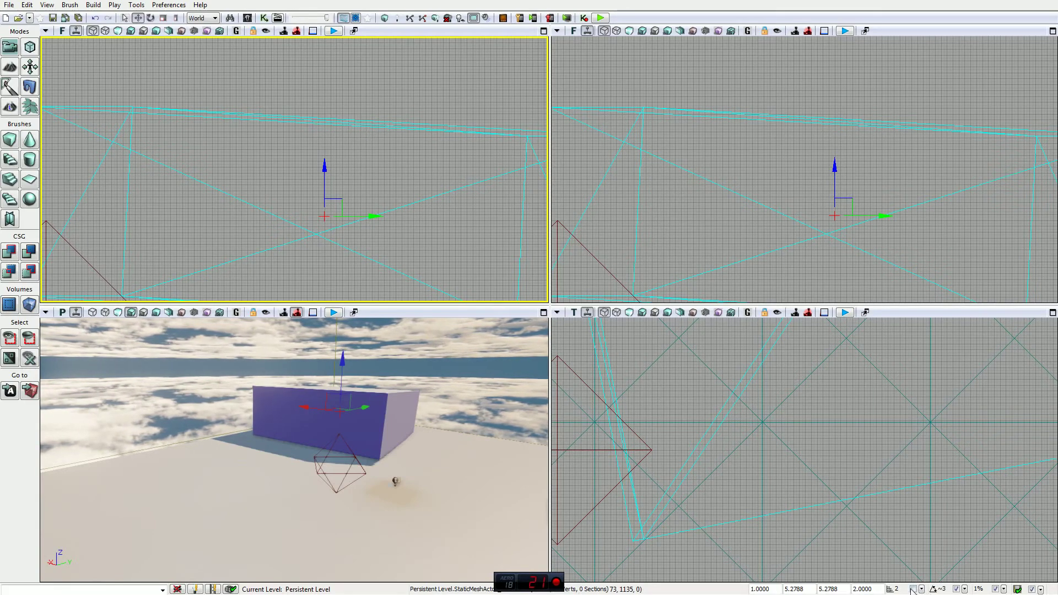
Step: Review the available drag grid, rotation grid and scale grid snap settings without changing them
click(924, 591)
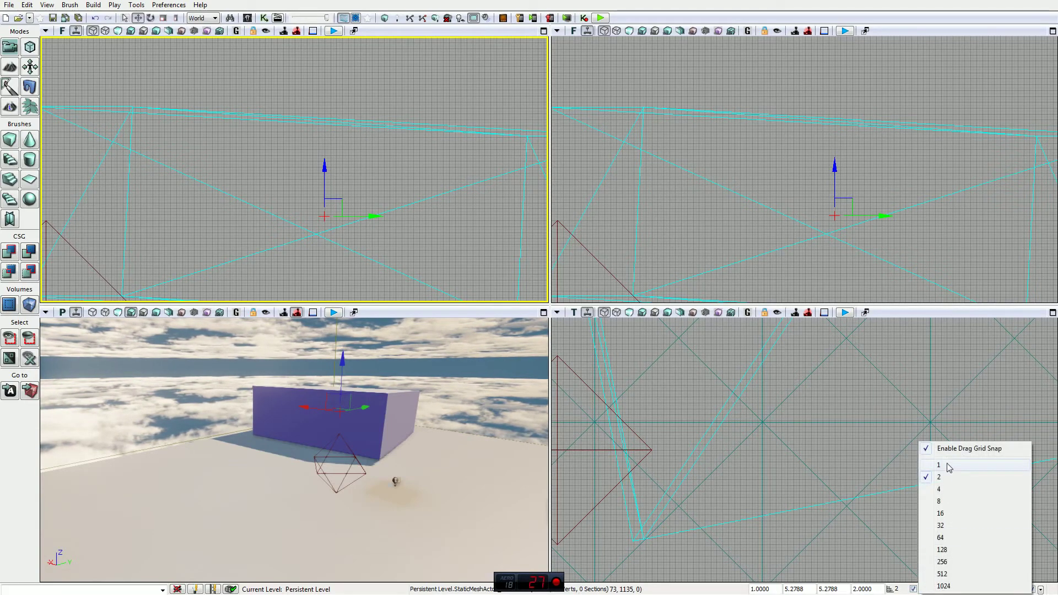
click(687, 593)
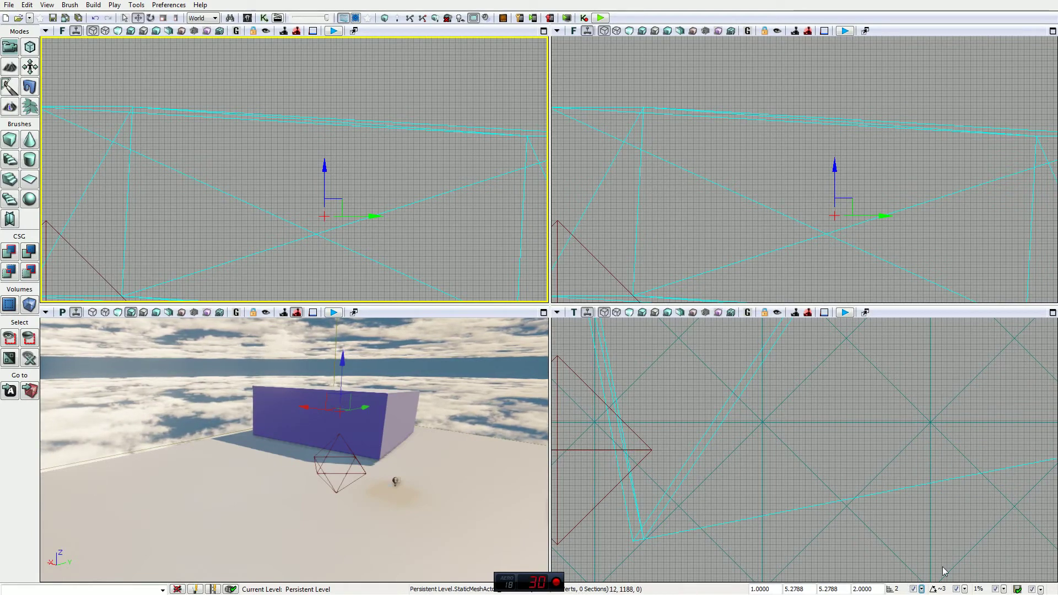
click(967, 591)
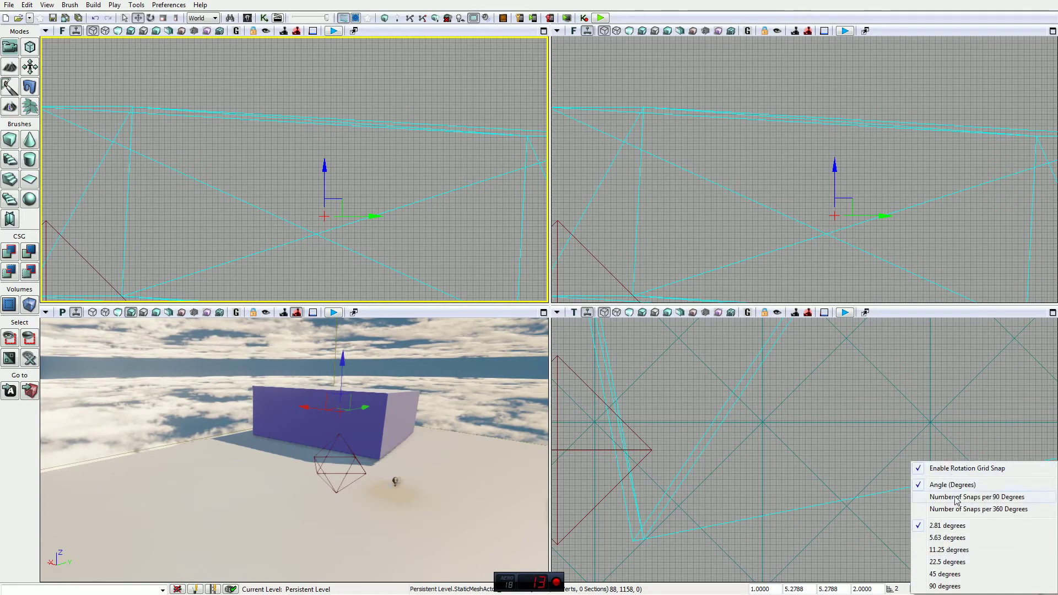
click(673, 593)
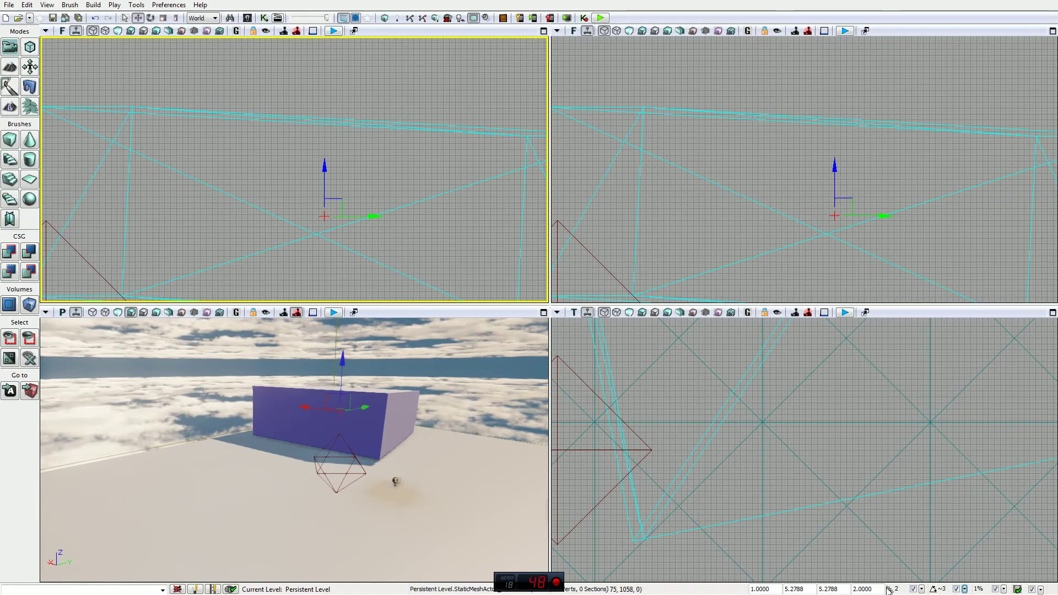
click(1005, 590)
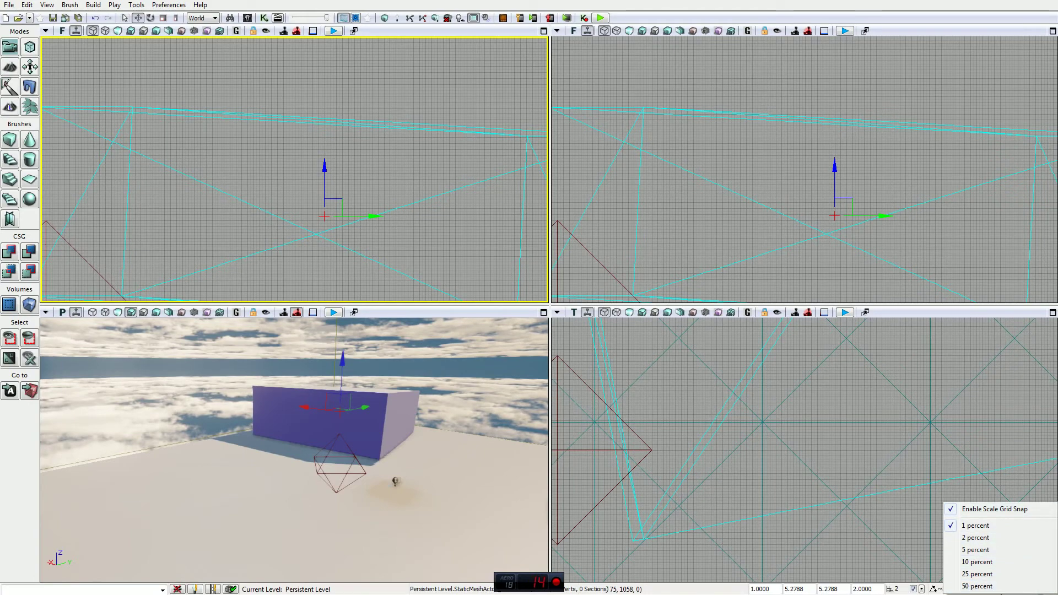
click(739, 592)
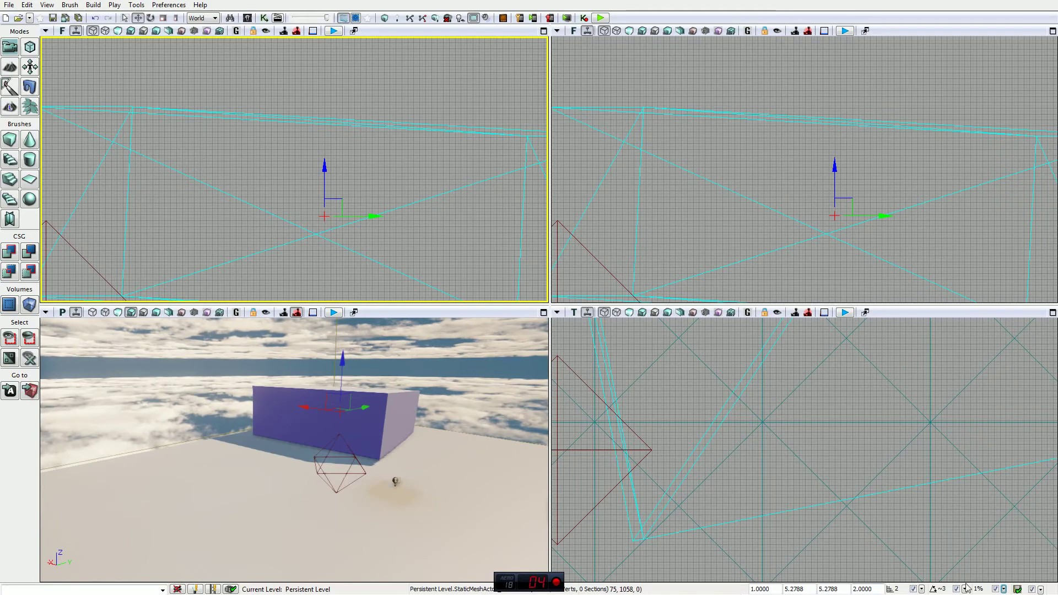
Step: Review the package types to autosave and choose 10 minutes as the autosave interval
click(1036, 591)
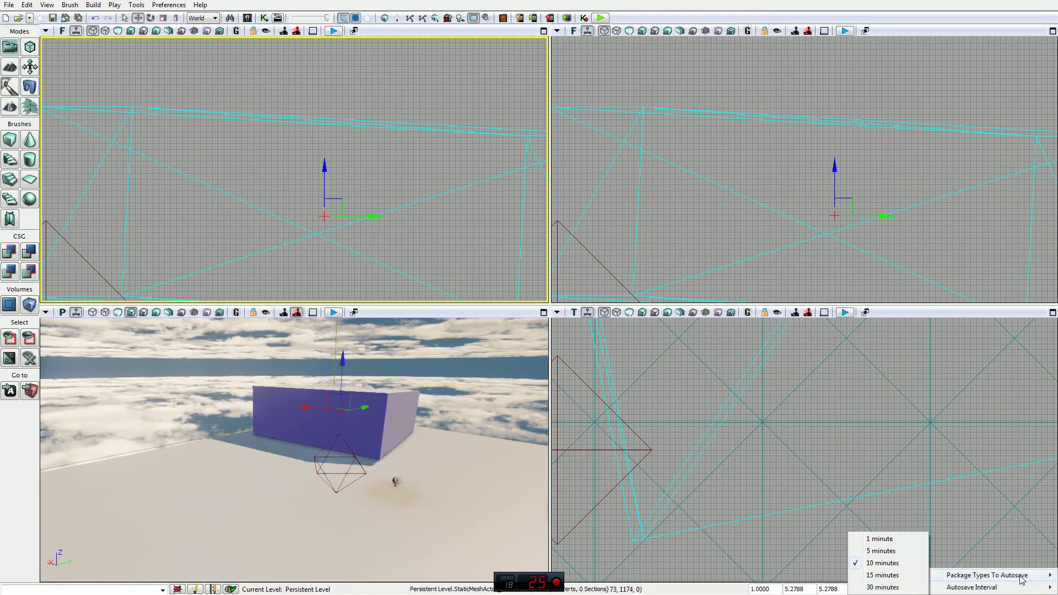
mouse_move(1019, 580)
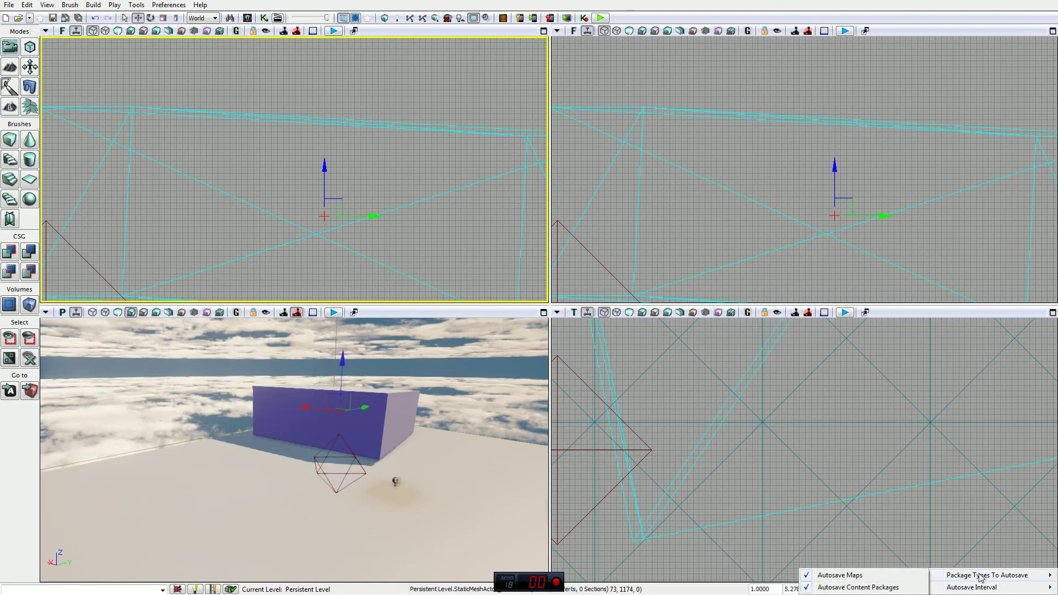
mouse_move(980, 589)
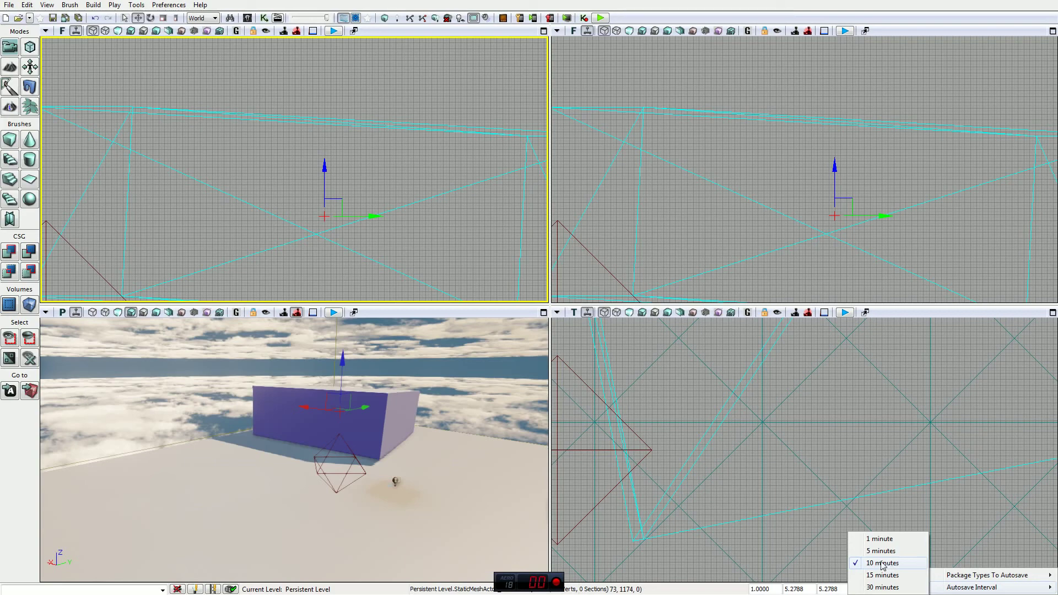
click(856, 564)
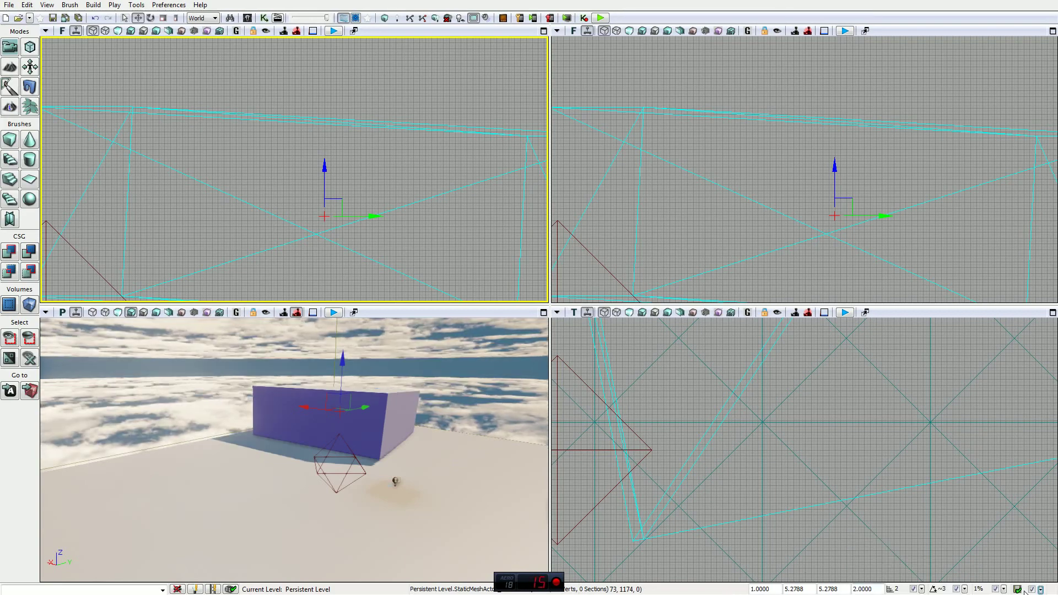
mouse_move(1018, 591)
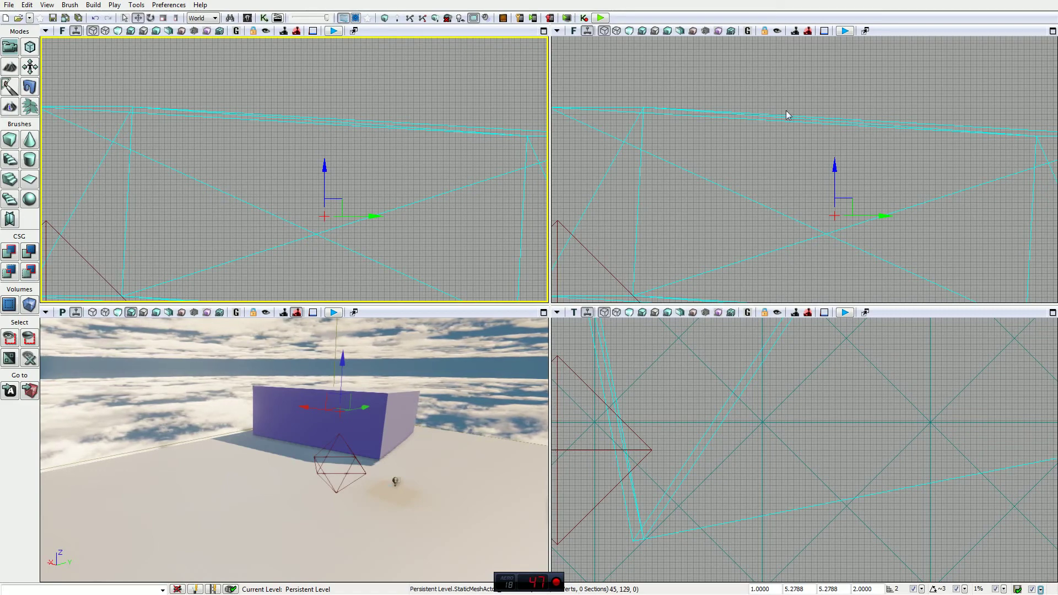
Step: Maximize the Perspective viewport showing the purple box
click(543, 313)
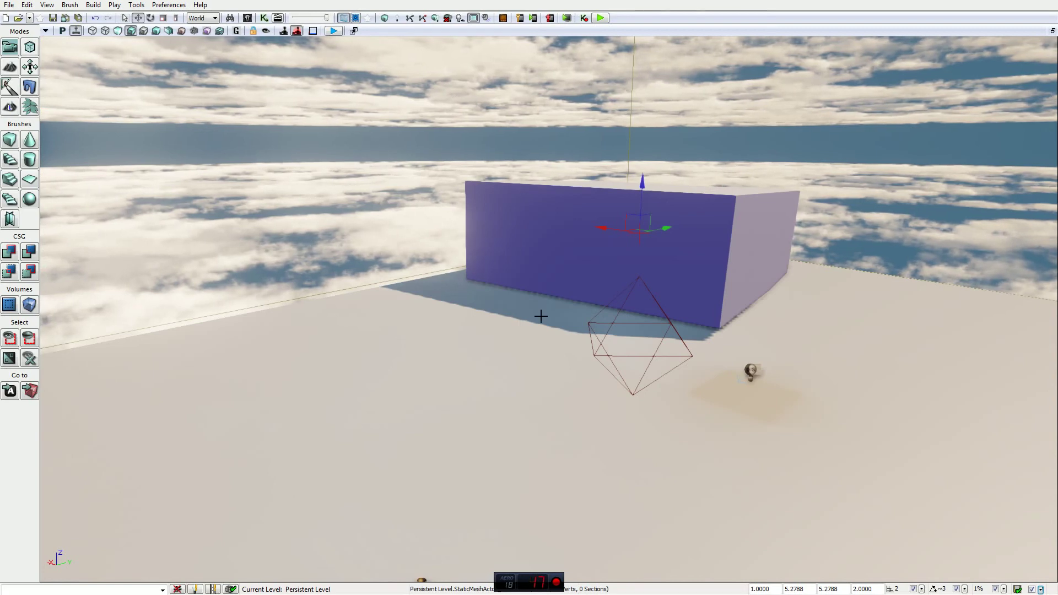